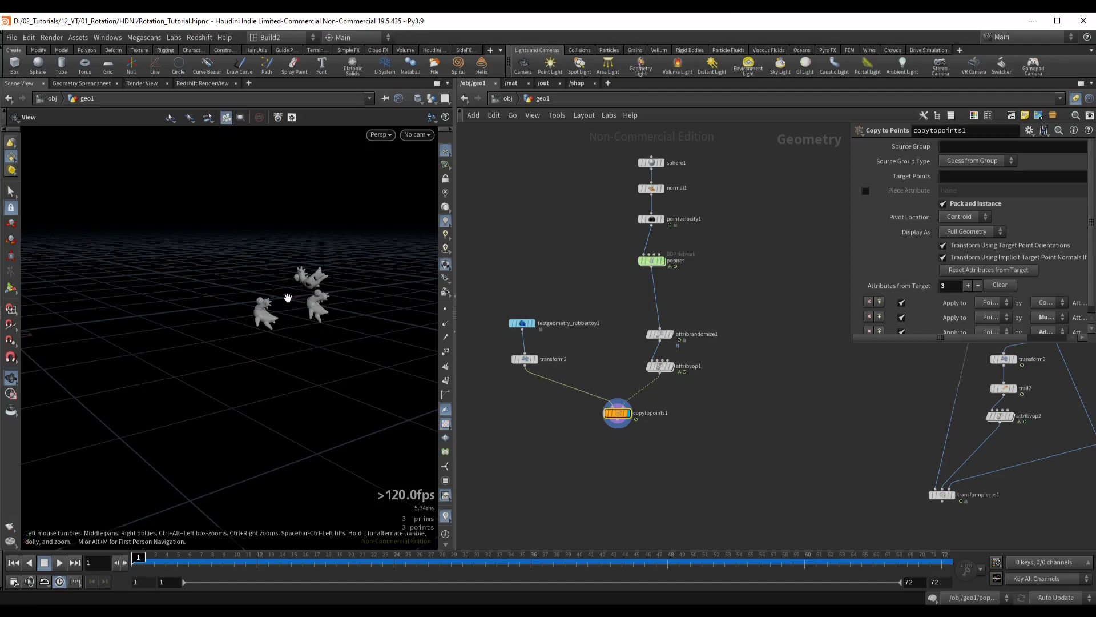
Examine the copied rubber toys from several angles and look over the node networks in geo1
{"action": "left_click_drag", "start_coordinate": [288, 297], "coordinate": [297, 298]}
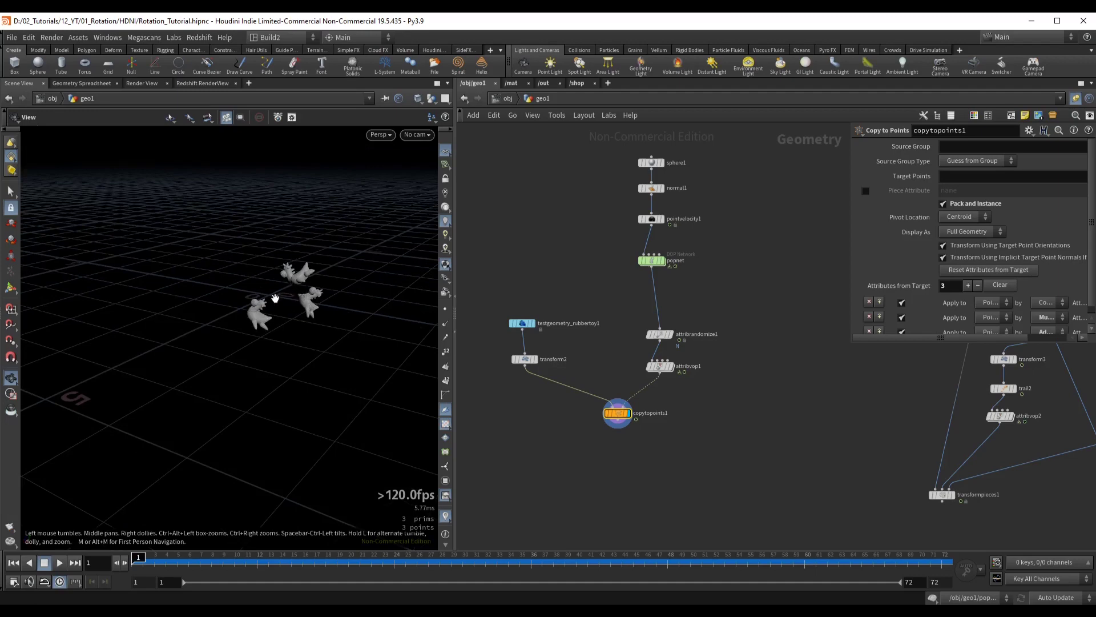
{"action": "right_click_drag", "start_coordinate": [275, 298], "coordinate": [352, 277]}
{"action": "middle_click_drag", "start_coordinate": [307, 296], "coordinate": [283, 304]}
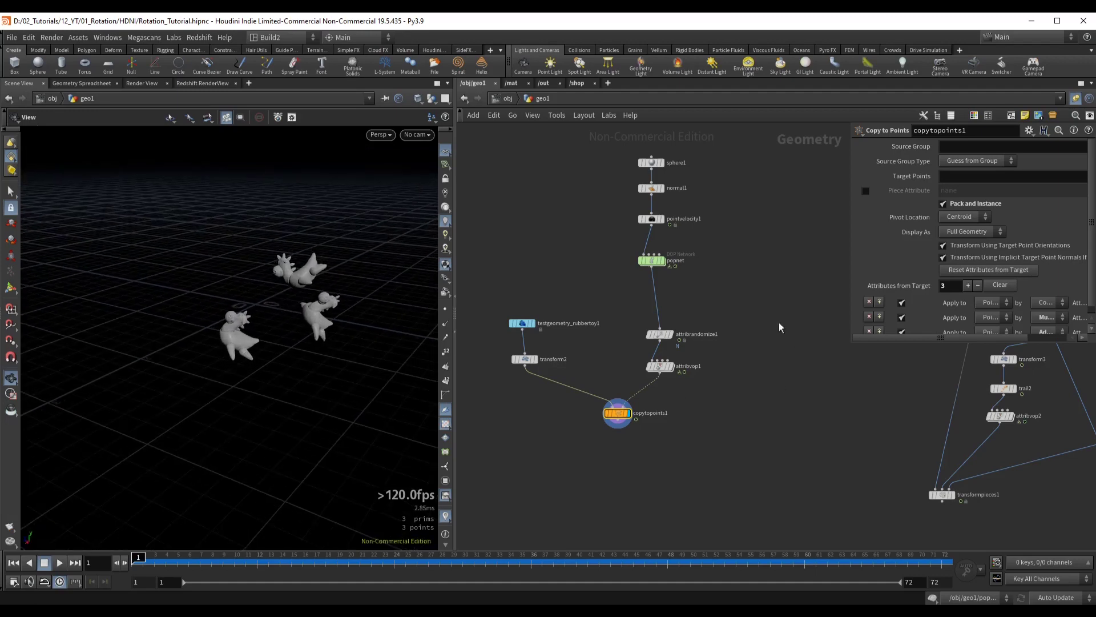
{"action": "scroll", "coordinate": [762, 372], "scroll_direction": "down", "scroll_amount": 4}
{"action": "middle_click_drag", "start_coordinate": [783, 389], "coordinate": [630, 393]}
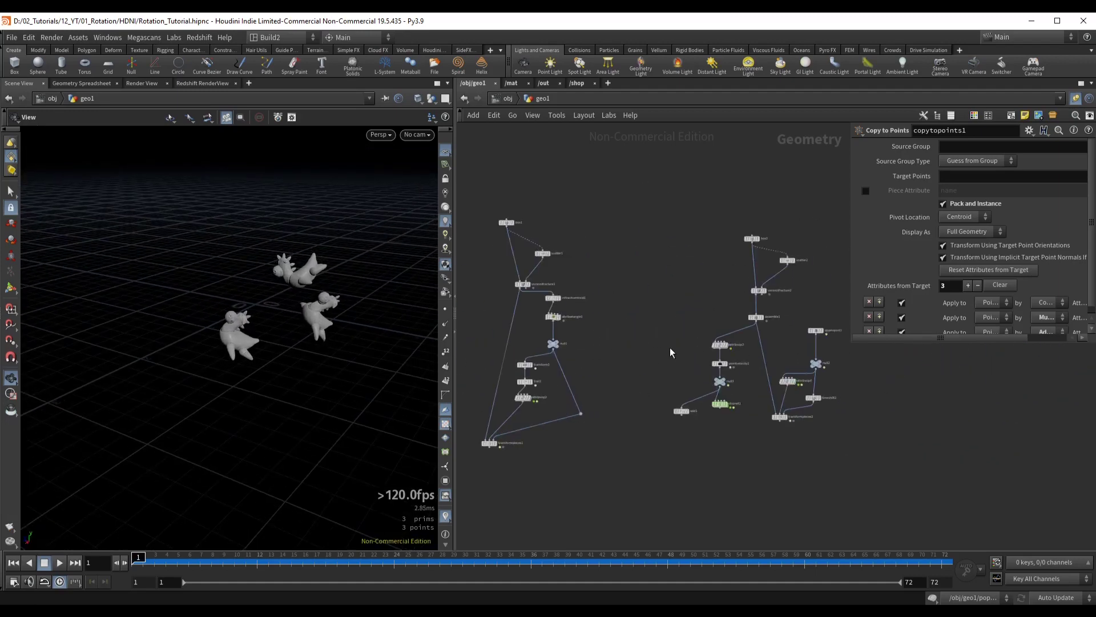
{"action": "middle_click_drag", "start_coordinate": [601, 315], "coordinate": [744, 313]}
{"action": "middle_click_drag", "start_coordinate": [542, 304], "coordinate": [697, 270]}
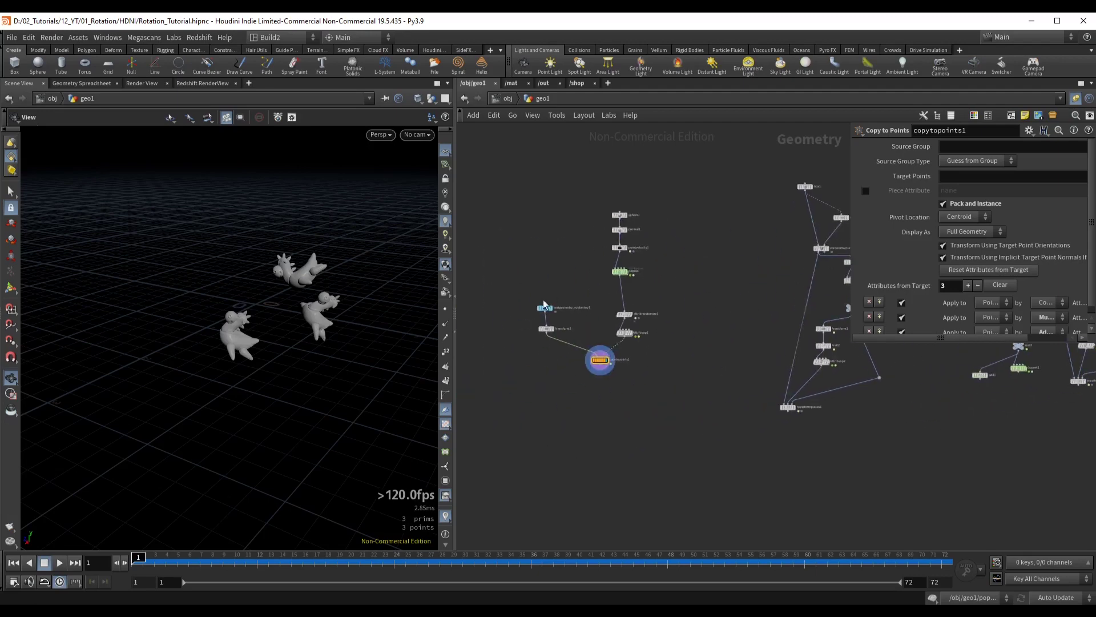
{"action": "left_click_drag", "start_coordinate": [281, 313], "coordinate": [314, 326]}
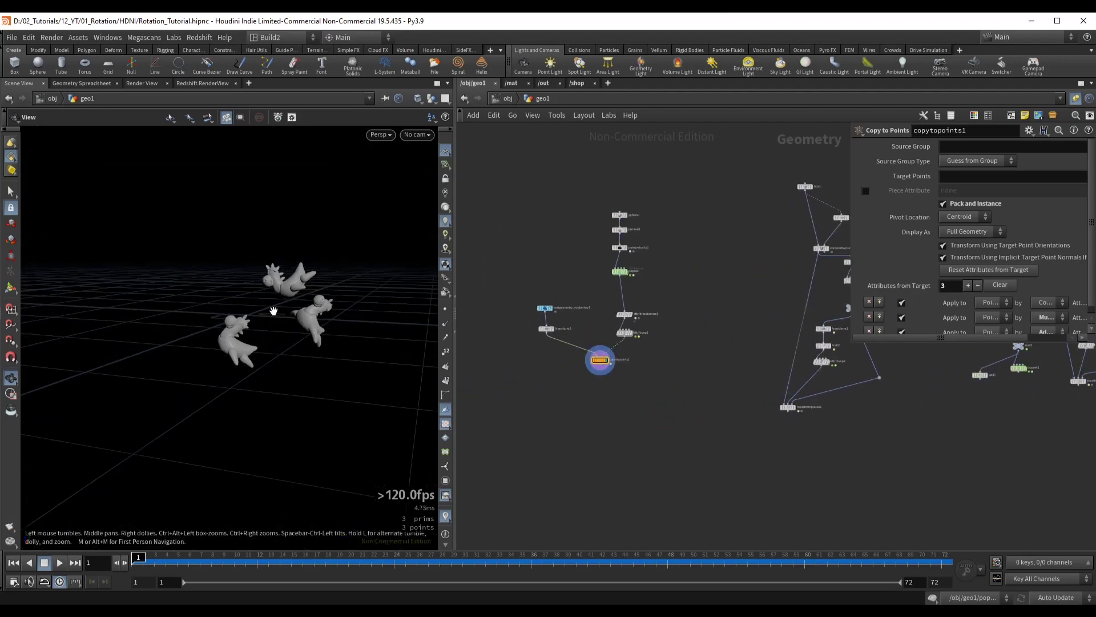
{"action": "right_click_drag", "start_coordinate": [269, 313], "coordinate": [206, 504]}
{"action": "left_click_drag", "start_coordinate": [283, 318], "coordinate": [292, 338]}
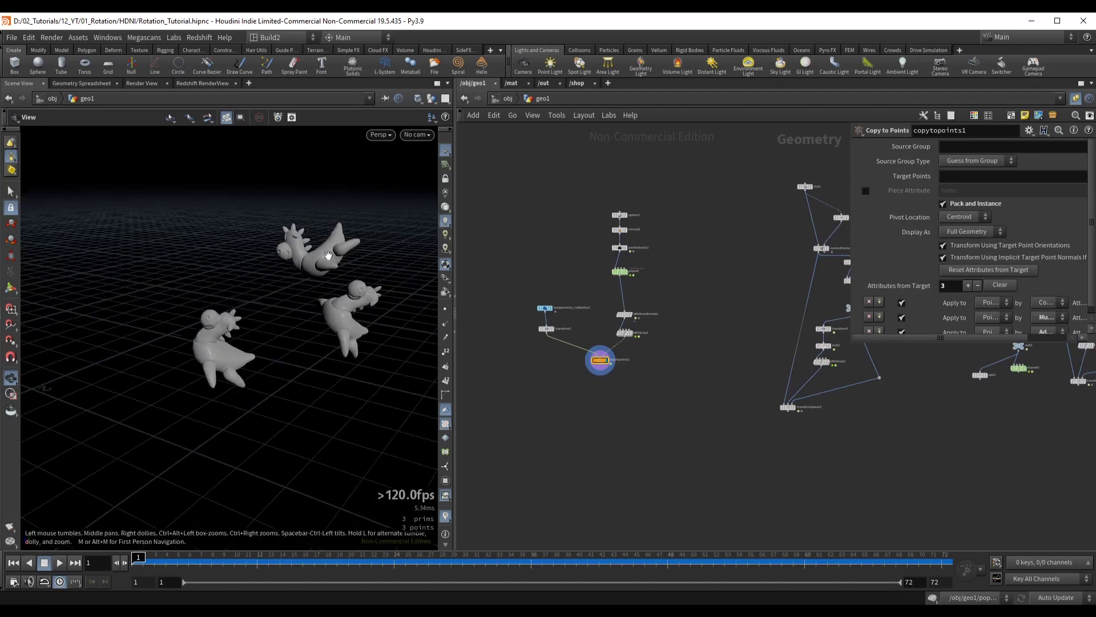
{"action": "middle_click_drag", "start_coordinate": [312, 273], "coordinate": [275, 301]}
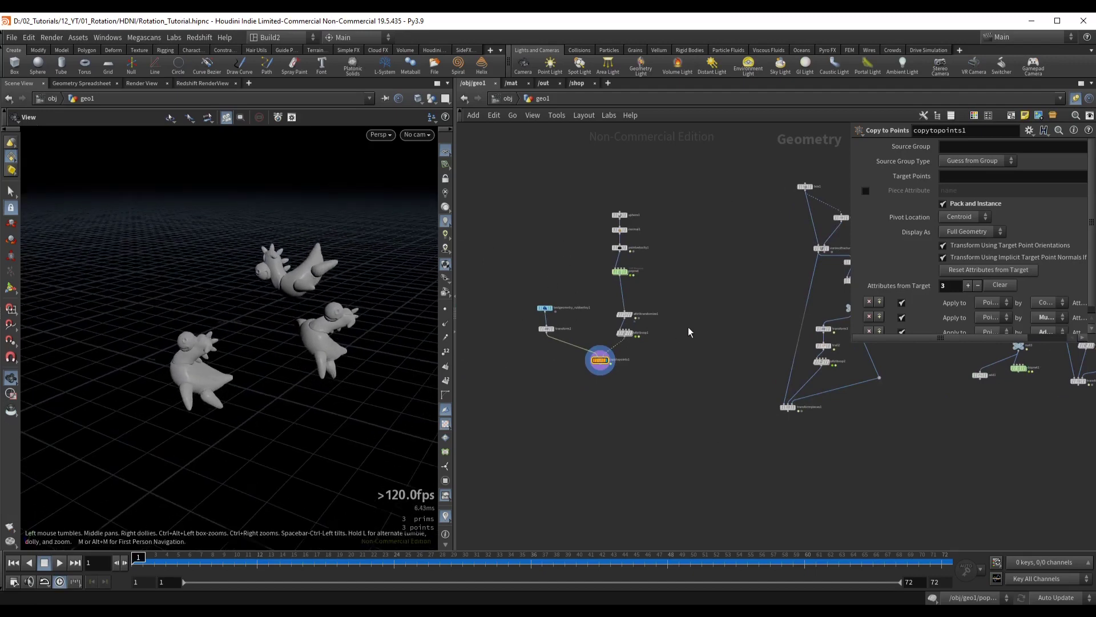
{"action": "left_click_drag", "start_coordinate": [238, 313], "coordinate": [243, 340]}
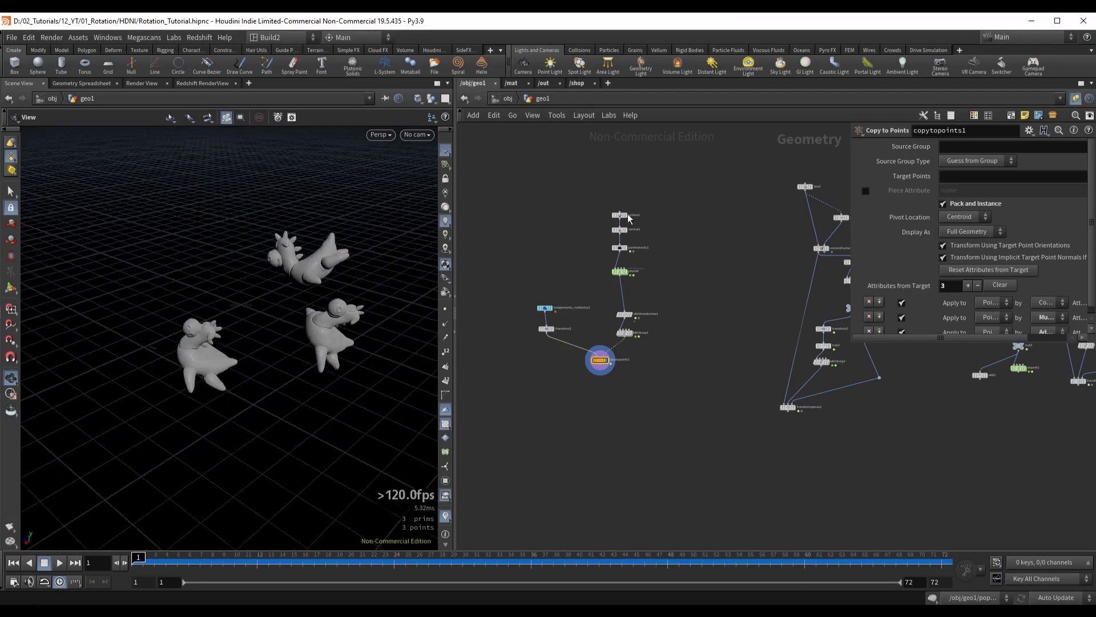
{"action": "scroll", "coordinate": [631, 198], "scroll_direction": "up", "scroll_amount": 2}
{"action": "left_click_drag", "start_coordinate": [302, 309], "coordinate": [210, 293]}
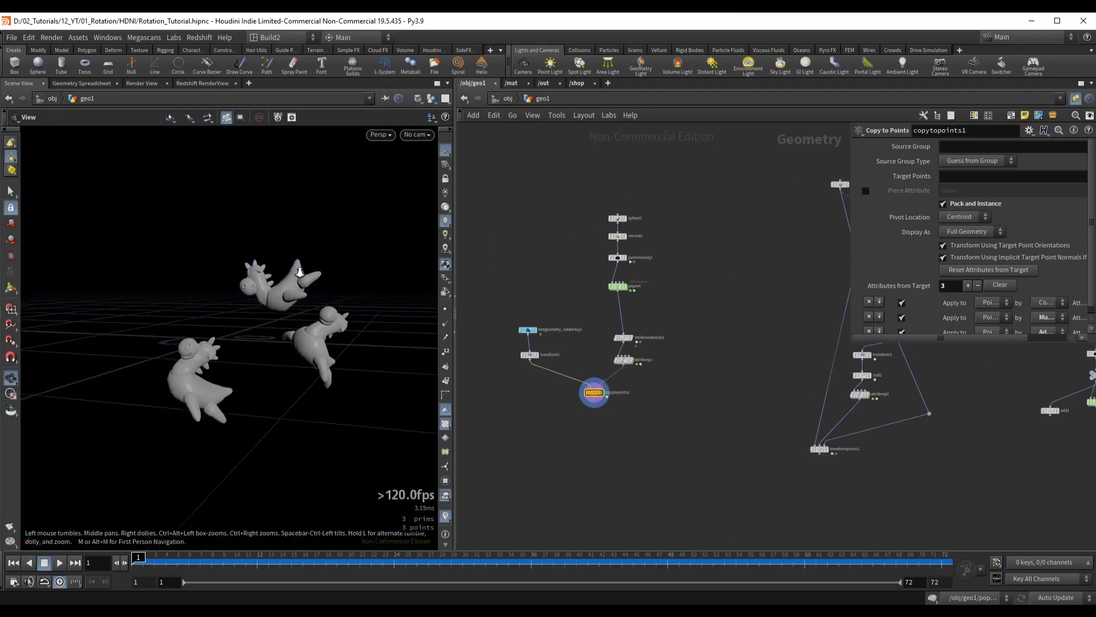
{"action": "scroll", "coordinate": [207, 291], "scroll_direction": "down", "scroll_amount": 3}
{"action": "left_click_drag", "start_coordinate": [279, 287], "coordinate": [265, 320]}
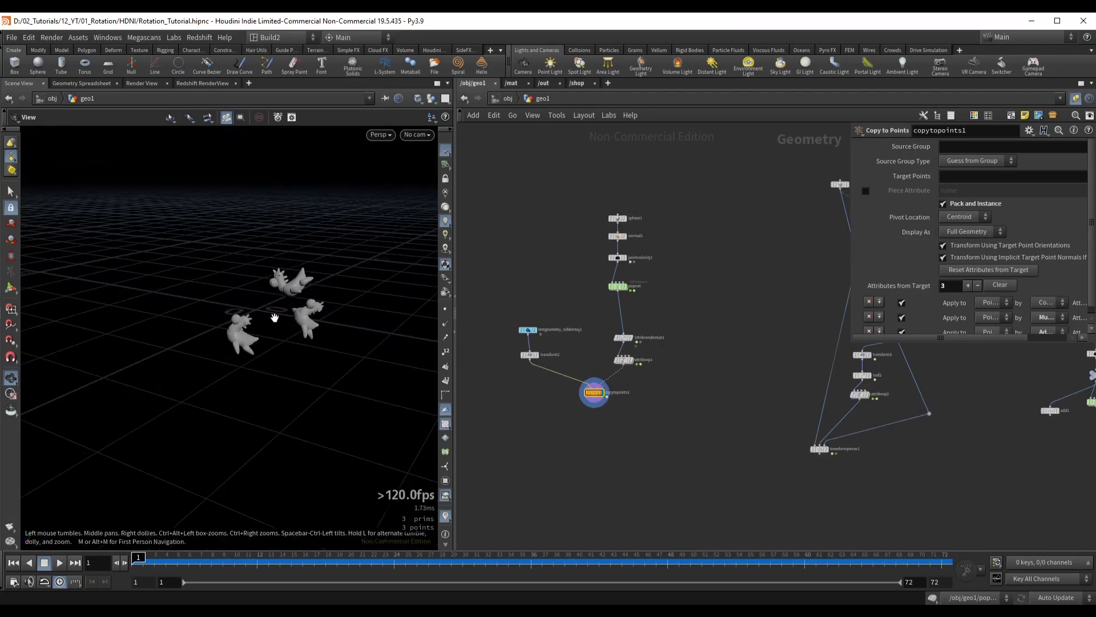
Play the rubber toy animation to preview the particle-driven motion, then return to the first frame
{"action": "key", "text": "Up"}
{"action": "key", "text": "Up"}
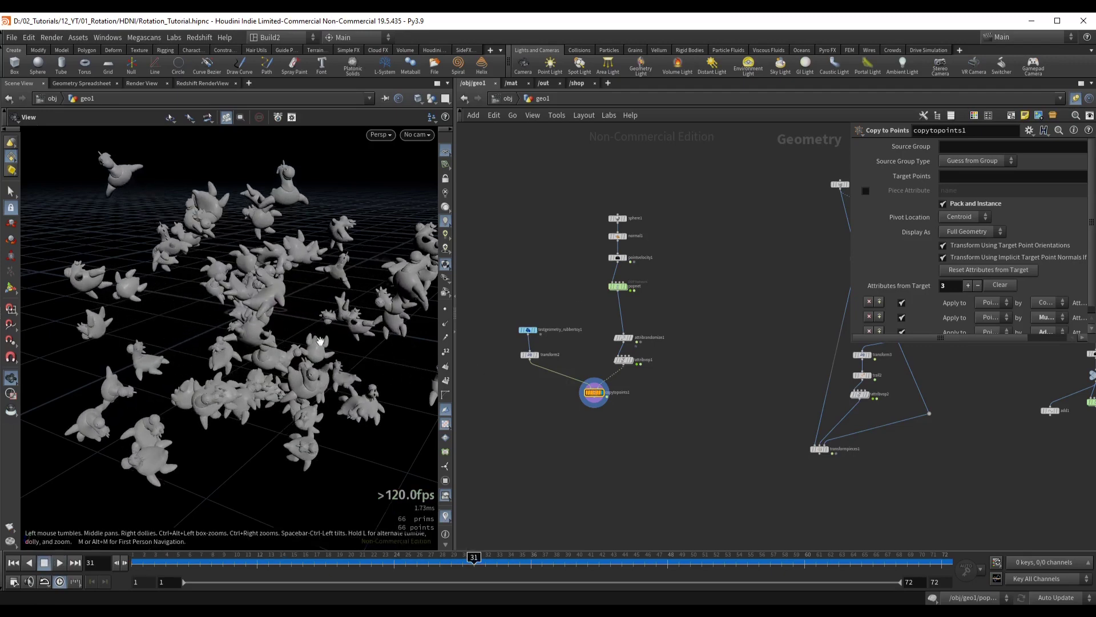
{"action": "key", "text": "ctrl+Up"}
{"action": "key", "text": "Up"}
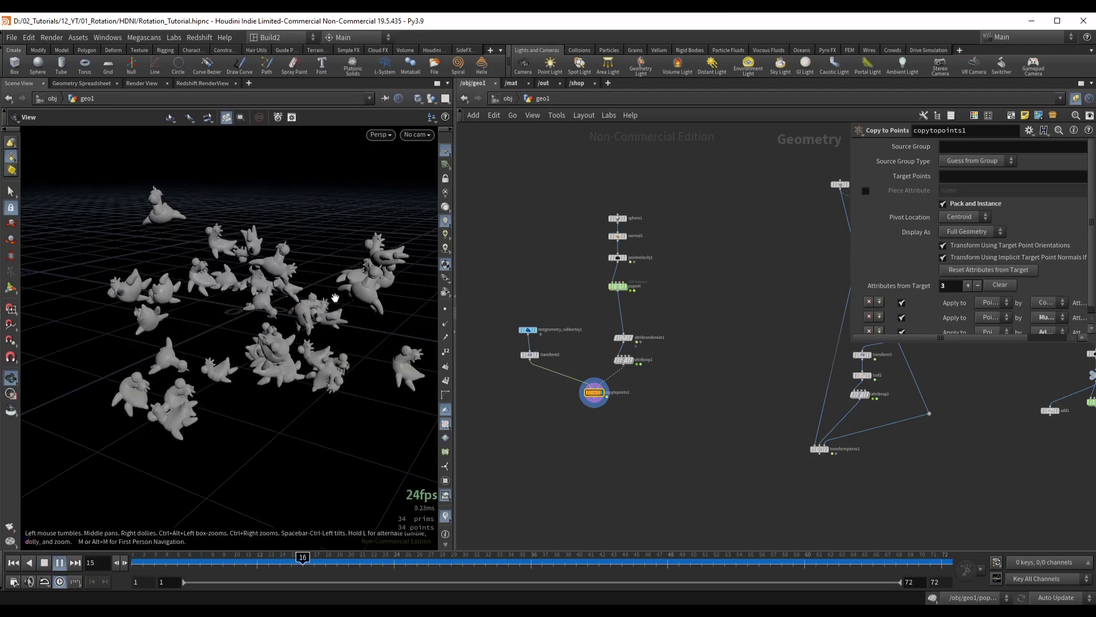
{"action": "key", "text": "ctrl+Up"}
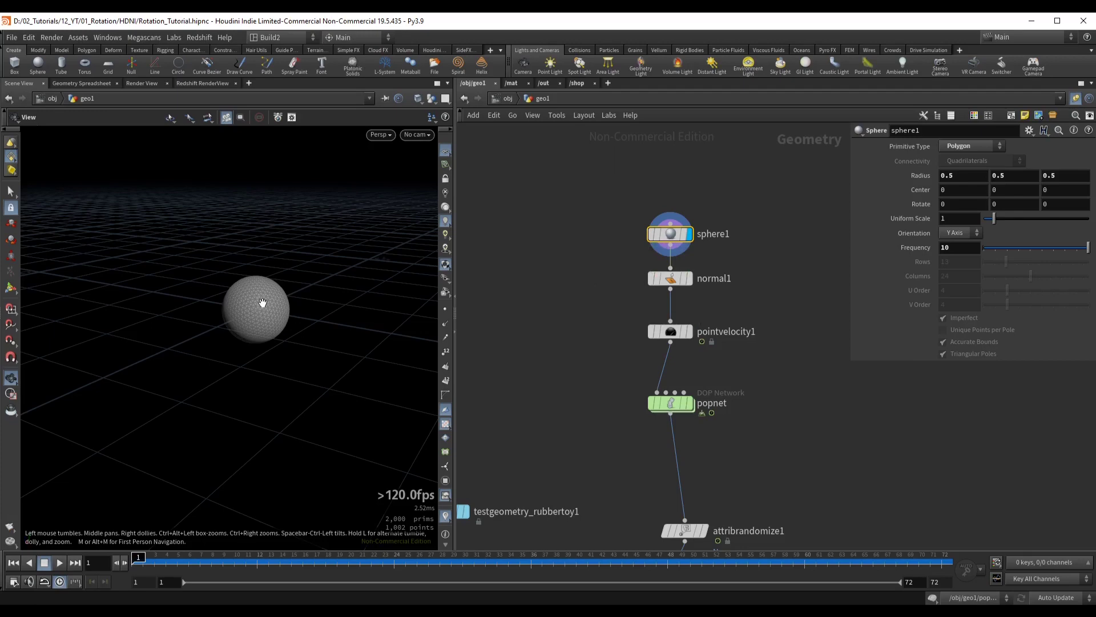
Inspect the wireframe of sphere1 up close and display the normal1 node to view its point normals
{"action": "scroll", "coordinate": [263, 303], "scroll_direction": "up", "scroll_amount": 8}
{"action": "key", "text": "shift+w"}
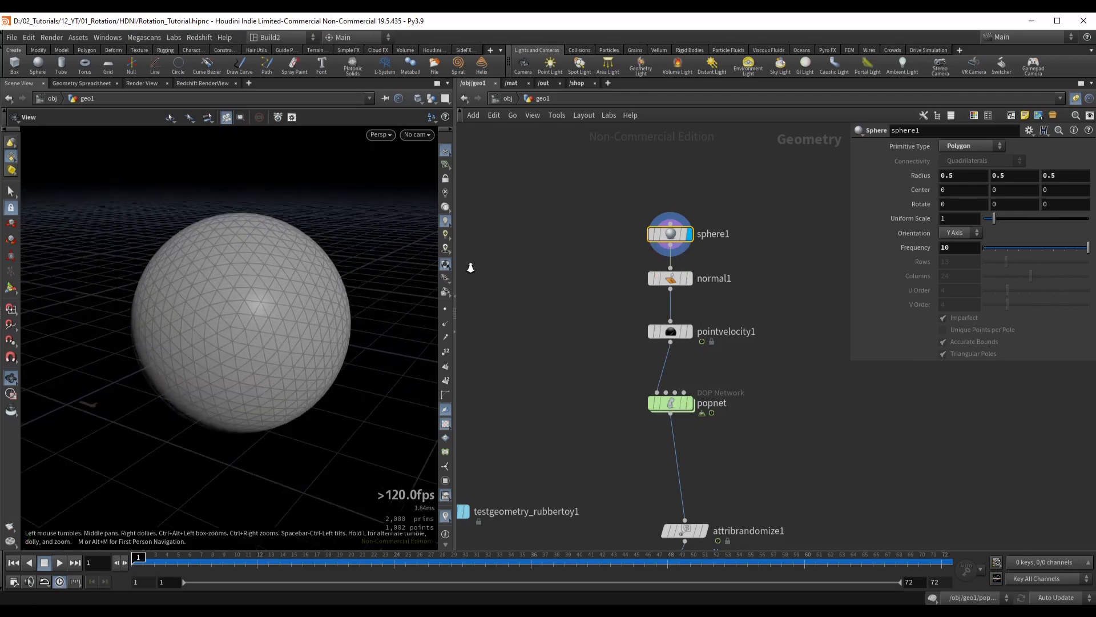
{"action": "left_click_drag", "start_coordinate": [266, 291], "coordinate": [236, 312]}
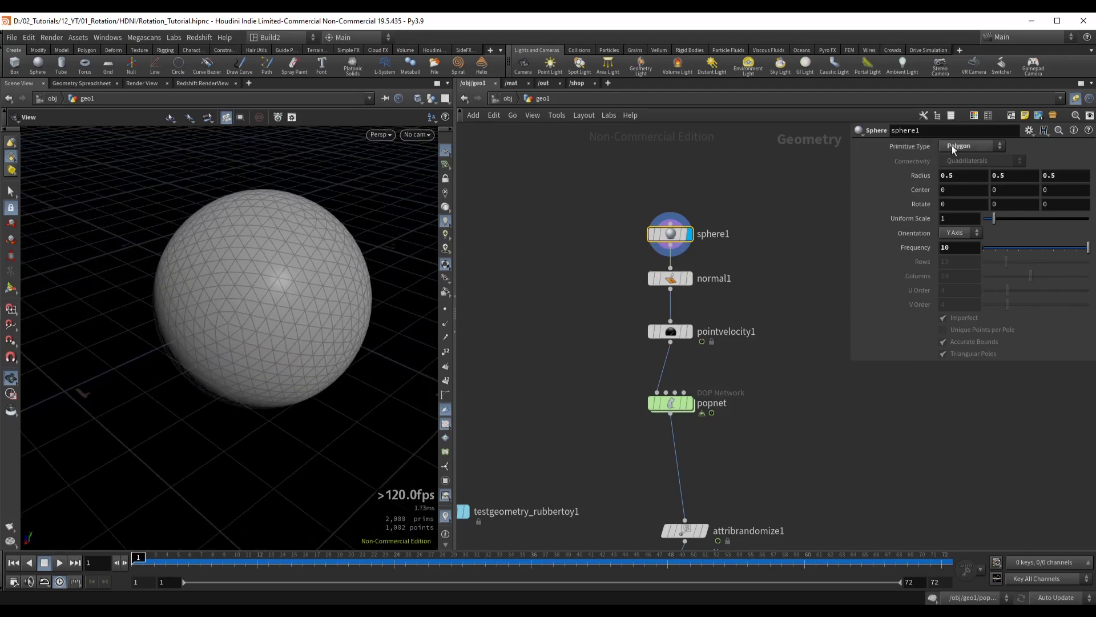
{"action": "left_click", "coordinate": [726, 268]}
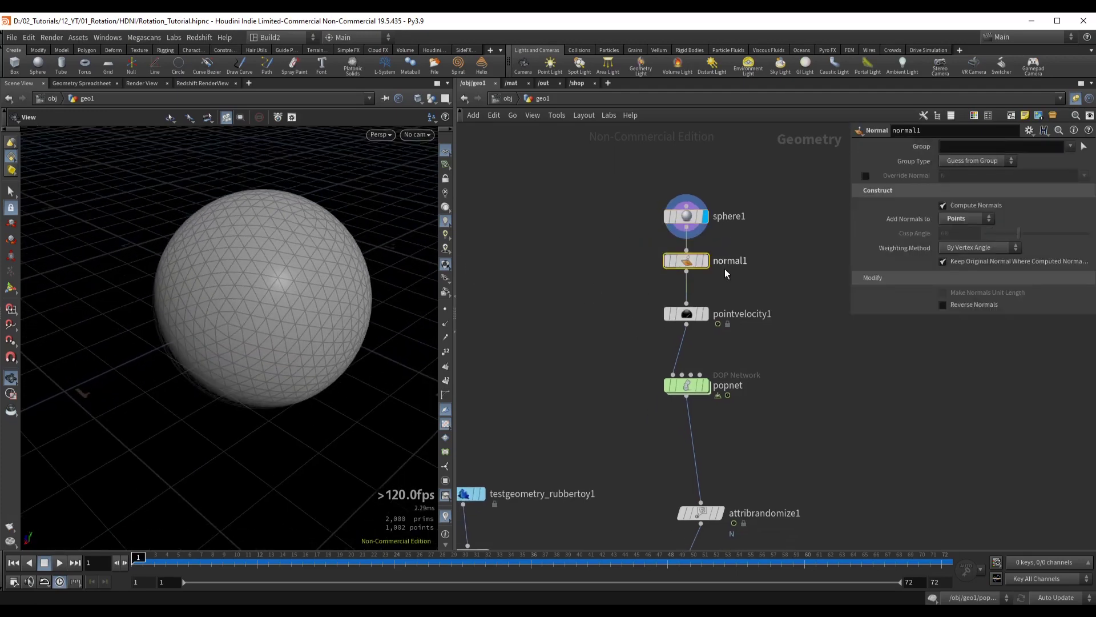
{"action": "left_click", "coordinate": [704, 260]}
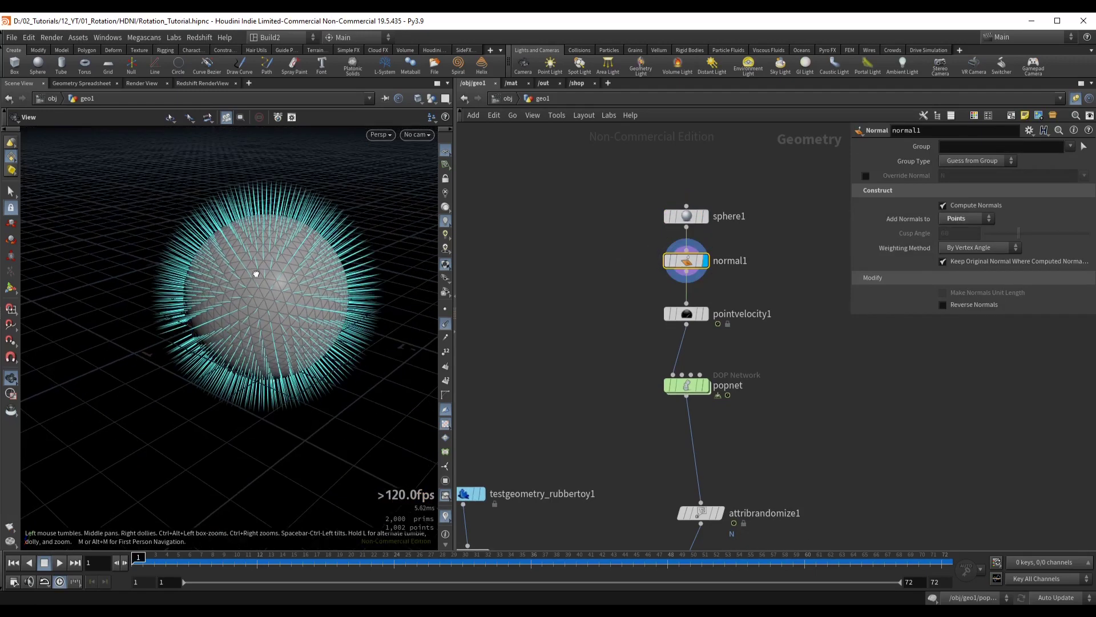
Display the pointvelocity1 node with point normals hidden and the v visualizer enabled to show the velocity vectors
{"action": "left_click_drag", "start_coordinate": [612, 296], "coordinate": [756, 330]}
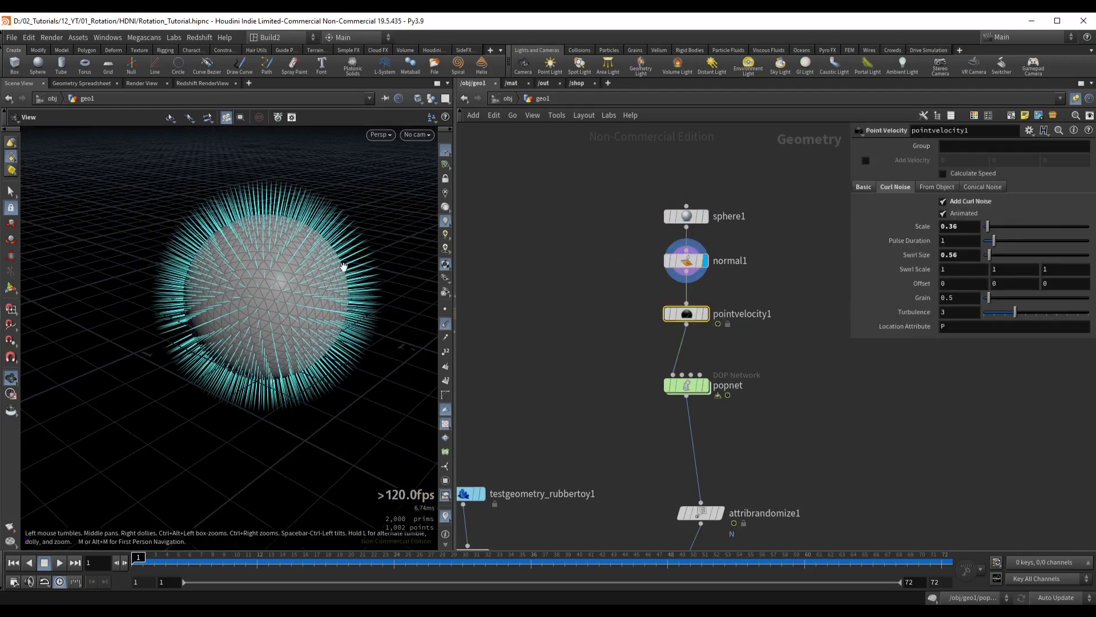
{"action": "left_click", "coordinate": [705, 314]}
{"action": "left_click", "coordinate": [446, 323]}
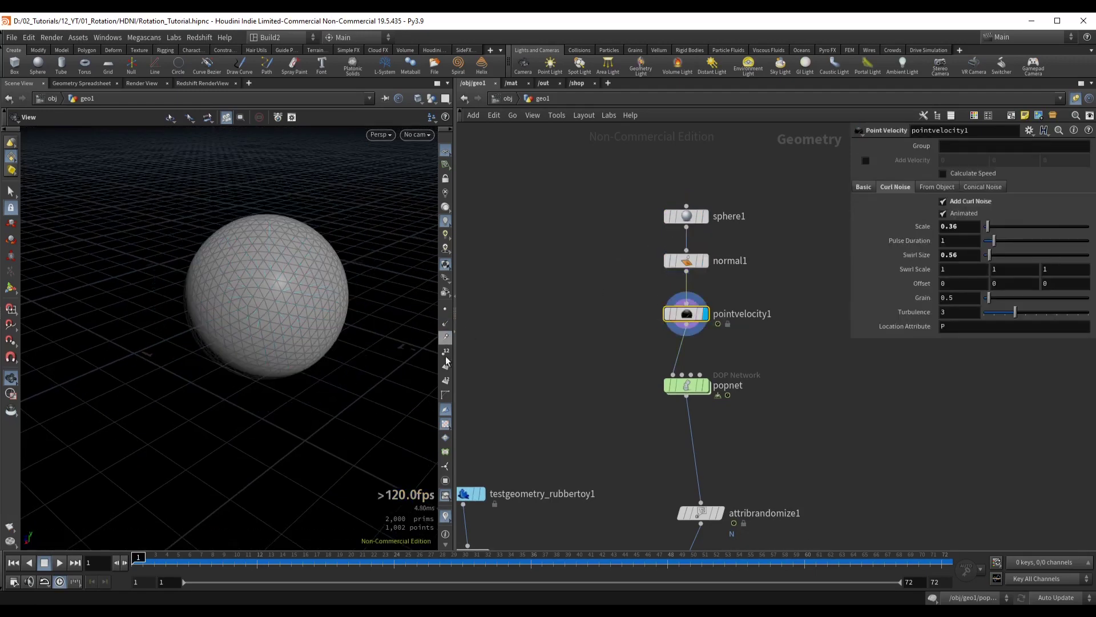
{"action": "left_click", "coordinate": [445, 516]}
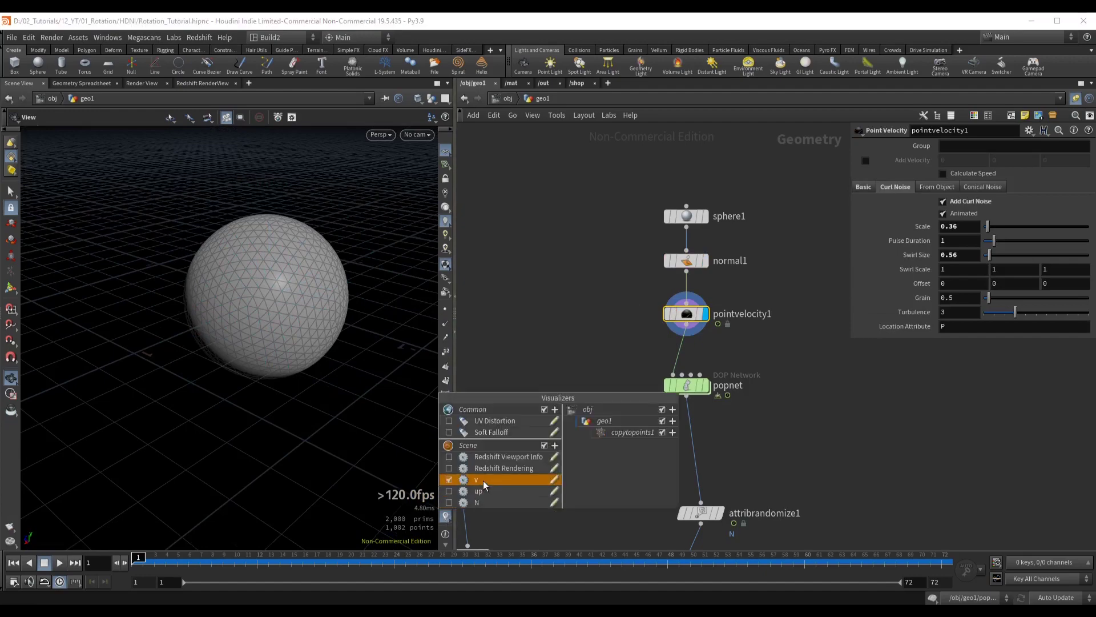
{"action": "left_click", "coordinate": [483, 481]}
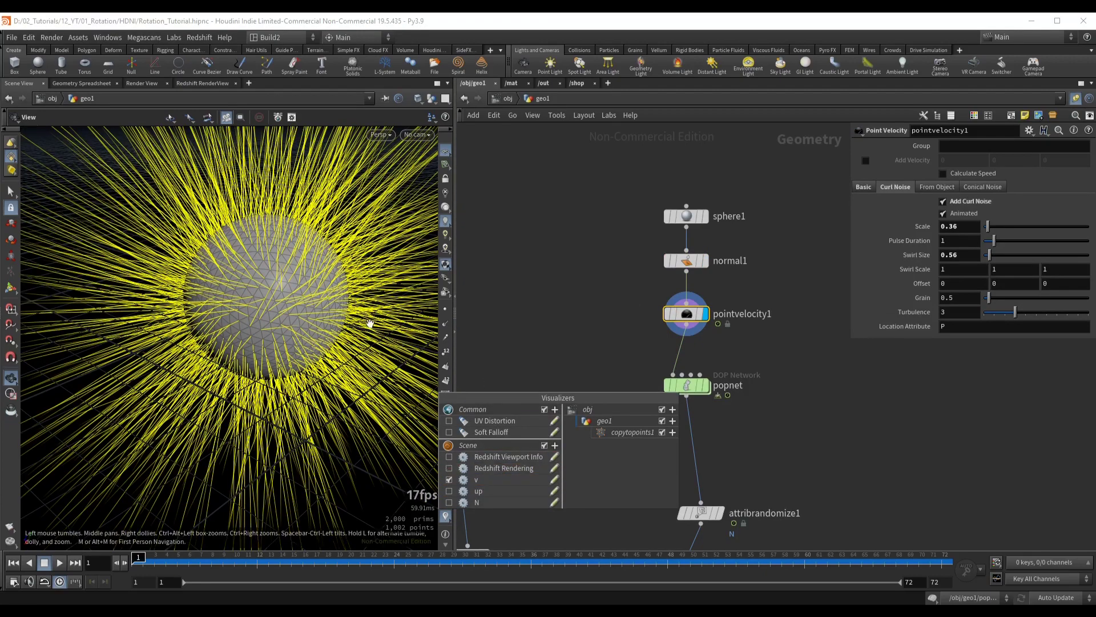
{"action": "right_click_drag", "start_coordinate": [370, 323], "coordinate": [282, 279]}
{"action": "left_click_drag", "start_coordinate": [281, 279], "coordinate": [309, 275]}
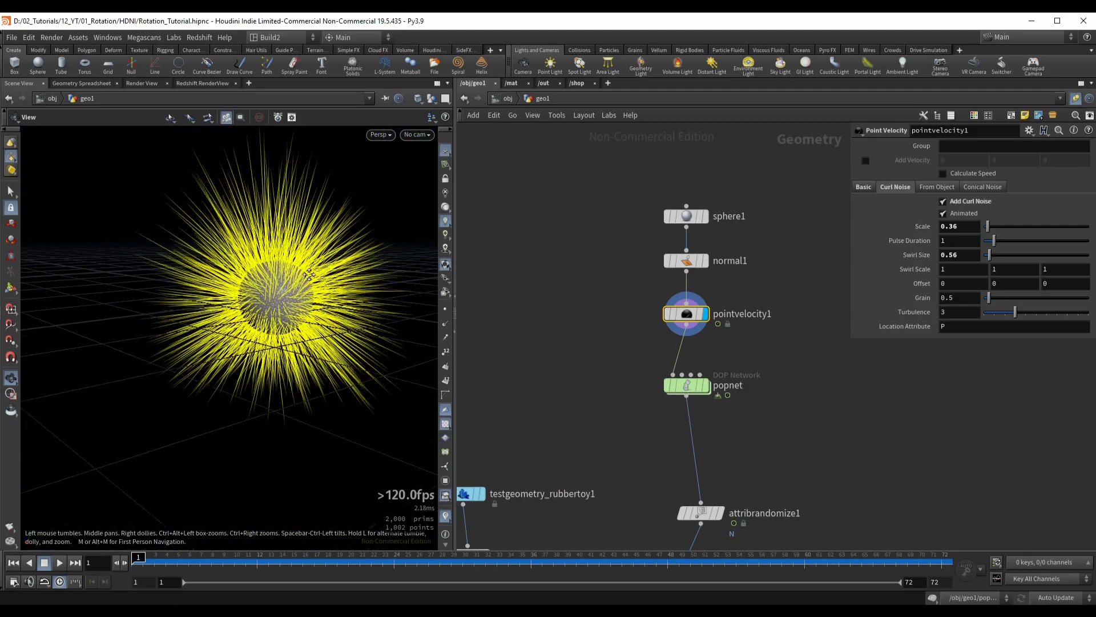
Review pointvelocity1's initialization settings, including its source attribute name, and its curl noise settings
{"action": "left_click", "coordinate": [864, 188]}
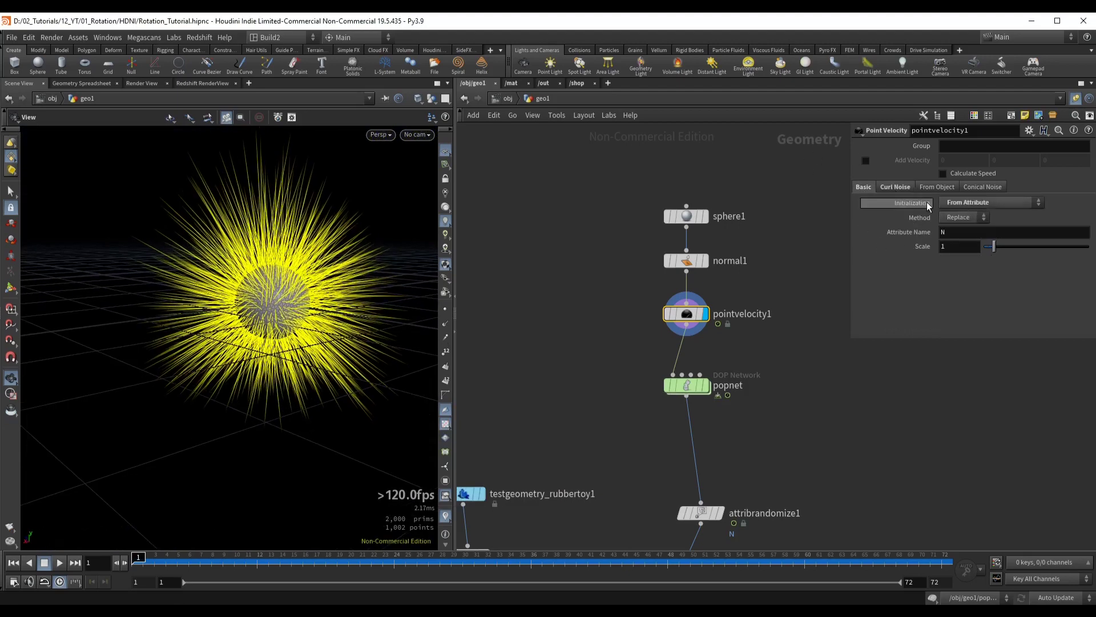
{"action": "double_click", "coordinate": [943, 232]}
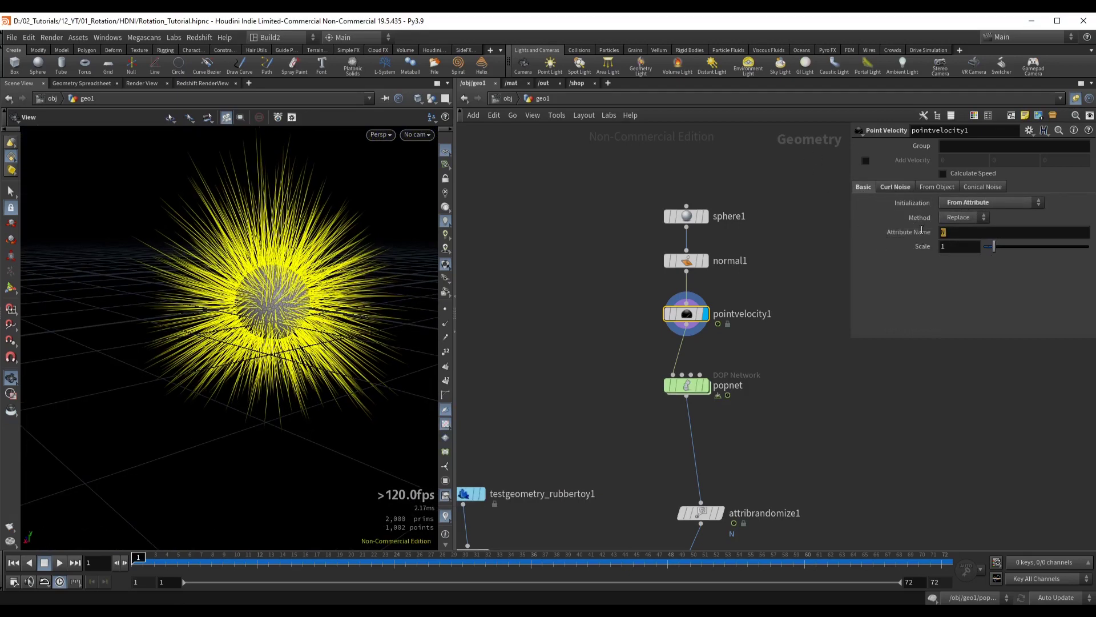
{"action": "left_click", "coordinate": [943, 305]}
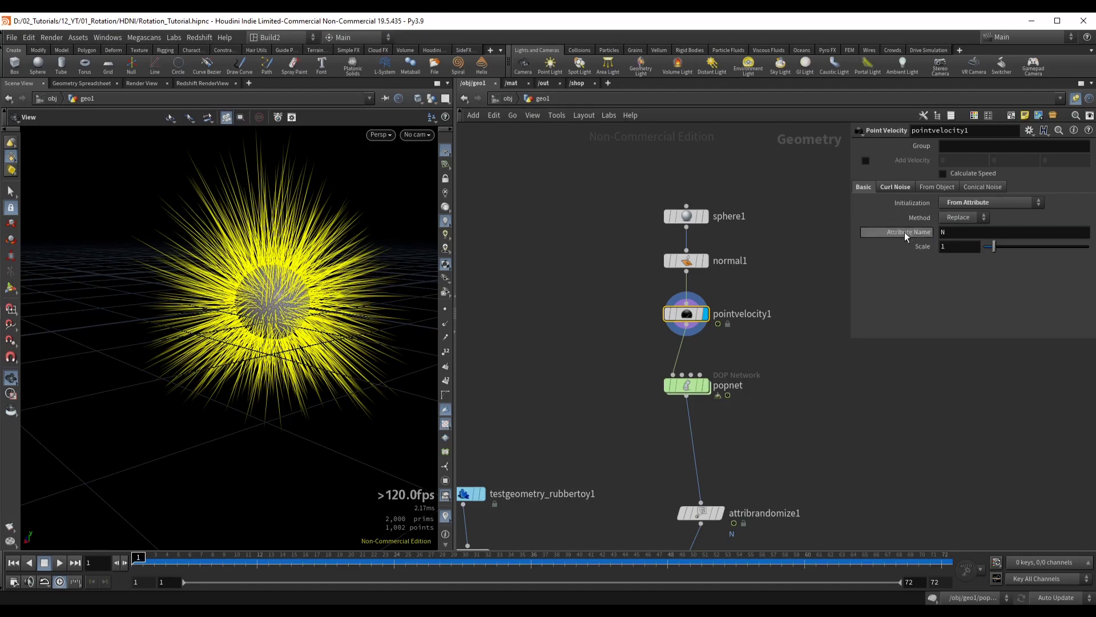
{"action": "left_click", "coordinate": [895, 187]}
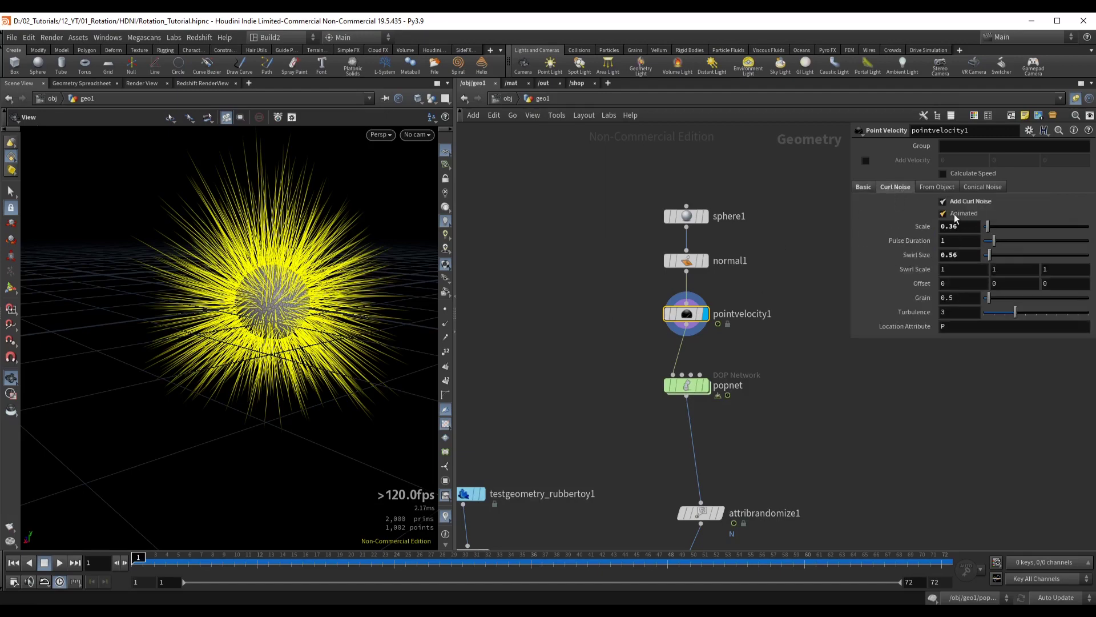
Try adjusting the curl noise scale of pointvelocity1 while viewing the velocity vectors, then undo the change
{"action": "left_click_drag", "start_coordinate": [240, 280], "coordinate": [208, 313]}
{"action": "scroll", "coordinate": [208, 313], "scroll_direction": "up", "scroll_amount": 3}
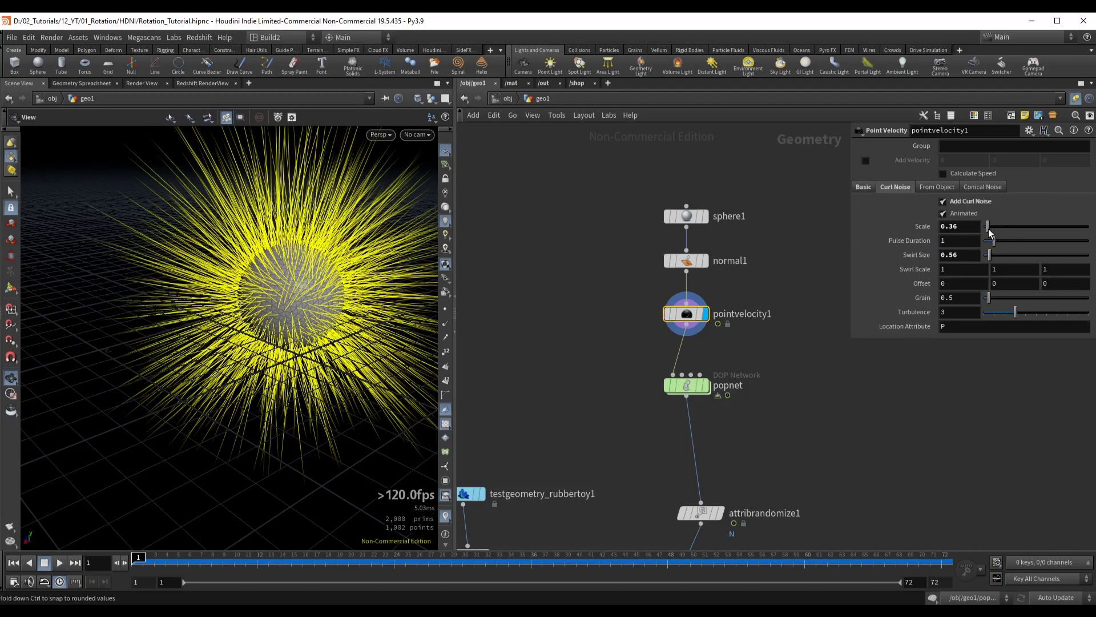
{"action": "key", "text": "ctrl+z"}
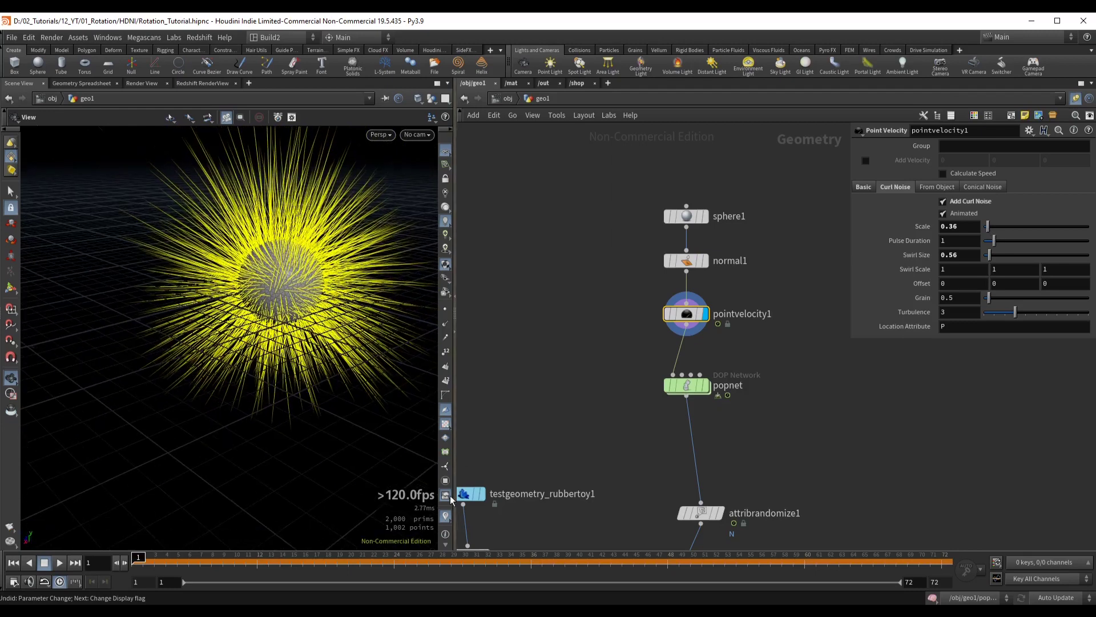
Turn off the attribute visualizers in the viewport and display the popnet node
{"action": "left_click", "coordinate": [442, 516]}
{"action": "middle_click_drag", "start_coordinate": [645, 386], "coordinate": [630, 310]}
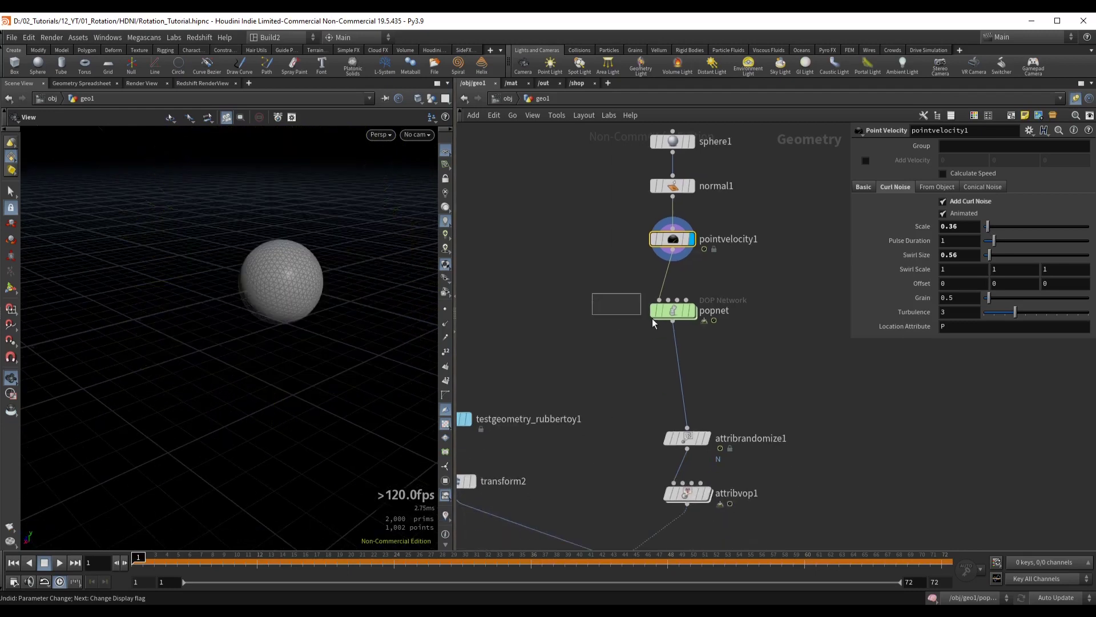
{"action": "left_click_drag", "start_coordinate": [652, 318], "coordinate": [667, 322]}
{"action": "left_click", "coordinate": [693, 311]}
Enter the popnet network and review source_first_input's birth and source settings and popdrag1's air resistance
{"action": "double_click", "coordinate": [676, 313]}
{"action": "middle_click_drag", "start_coordinate": [657, 200], "coordinate": [660, 307]}
{"action": "left_click", "coordinate": [669, 258]}
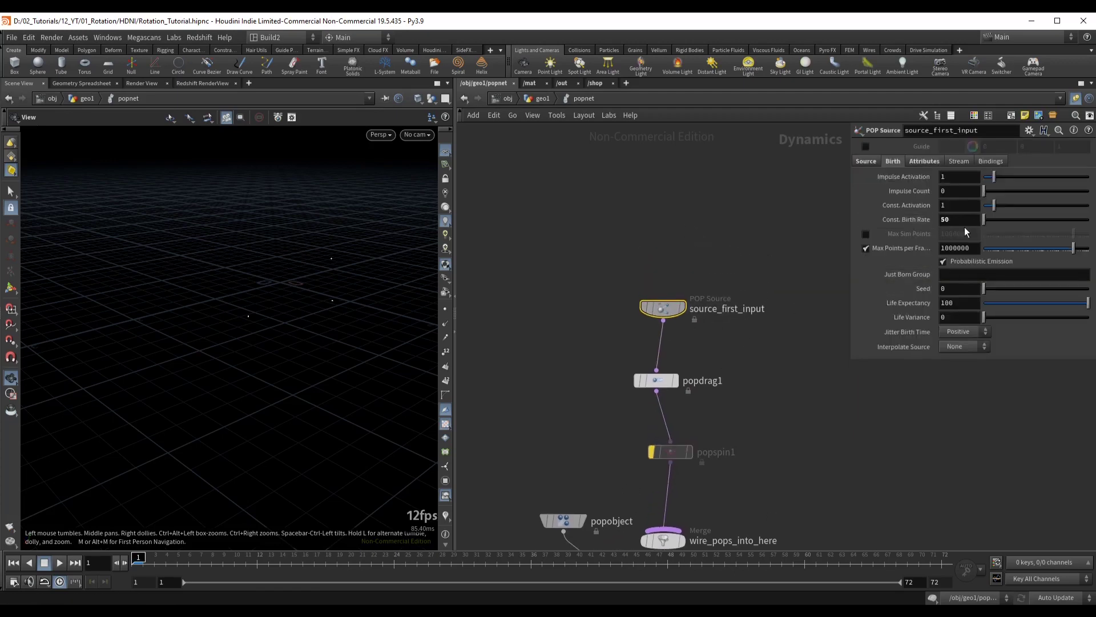
{"action": "left_click", "coordinate": [862, 163]}
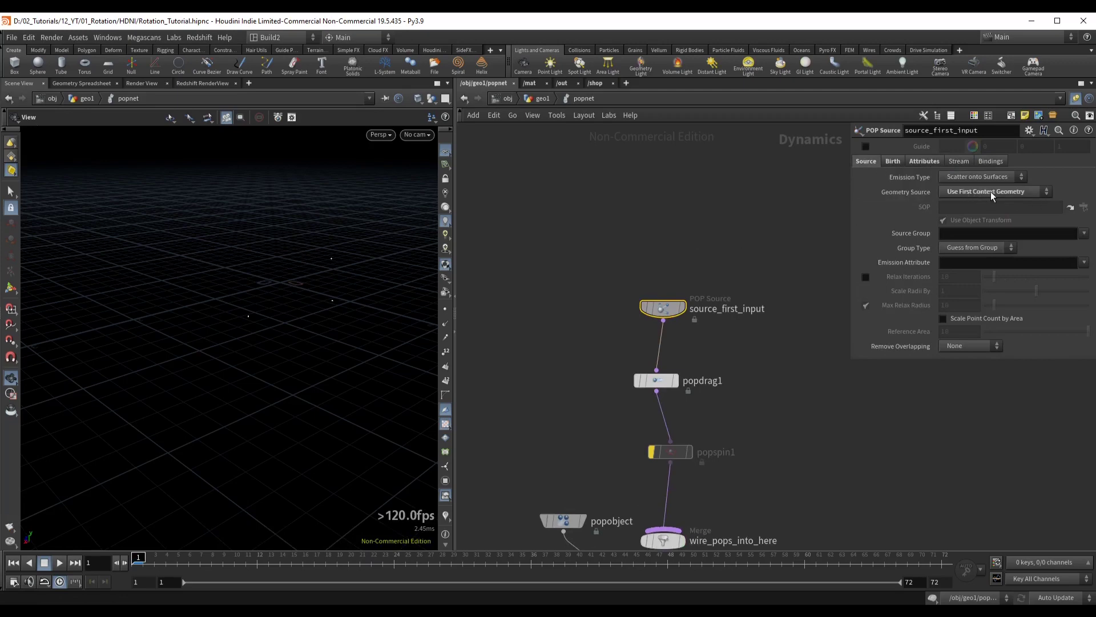
{"action": "middle_click_drag", "start_coordinate": [710, 250], "coordinate": [715, 218]}
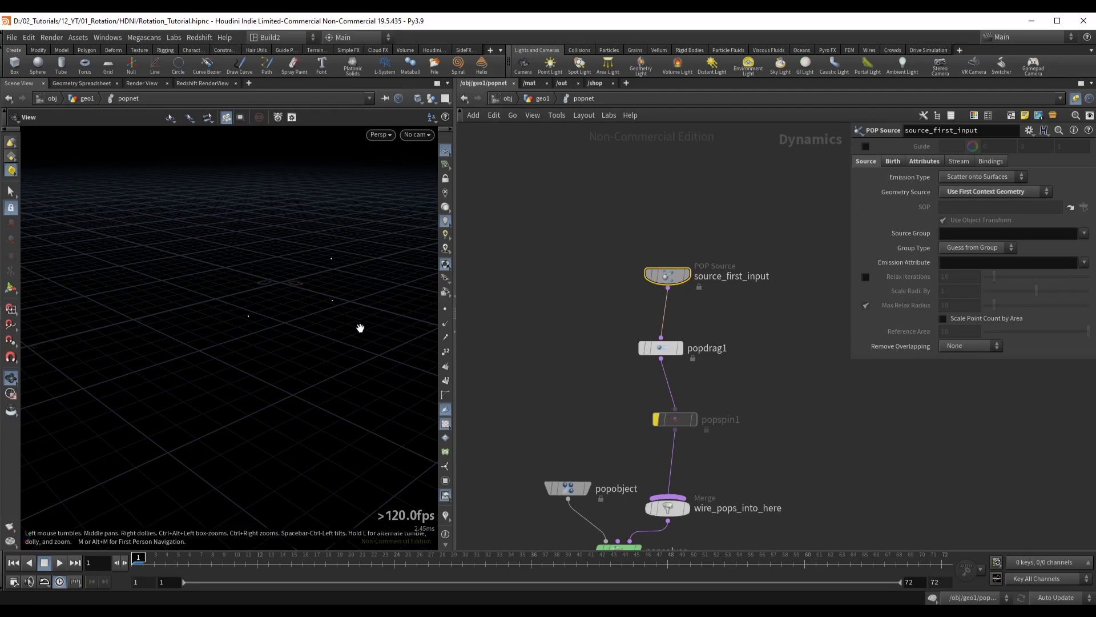
{"action": "left_click_drag", "start_coordinate": [558, 318], "coordinate": [745, 382]}
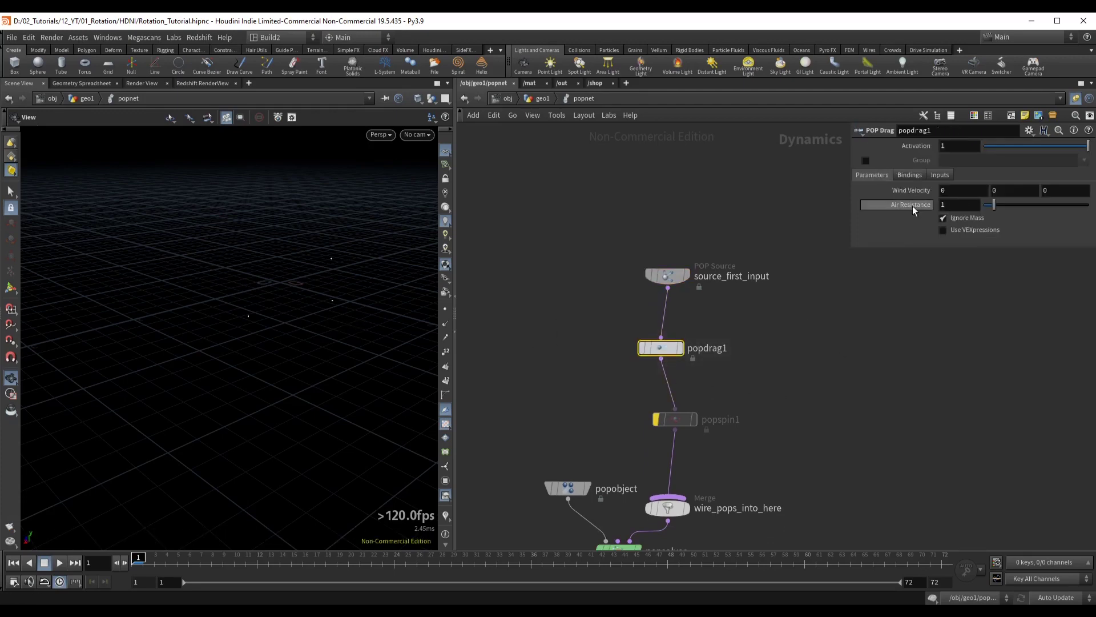
Return to the geo1 network and play the popnet particle simulation
{"action": "left_click", "coordinate": [648, 220]}
{"action": "key", "text": "u"}
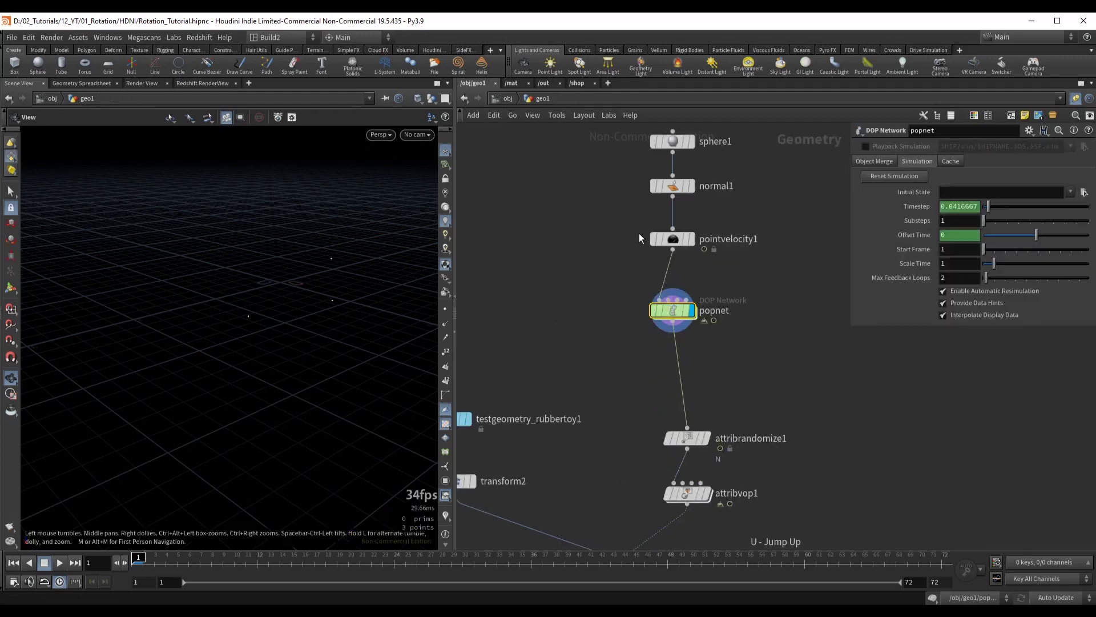
{"action": "key", "text": "Up"}
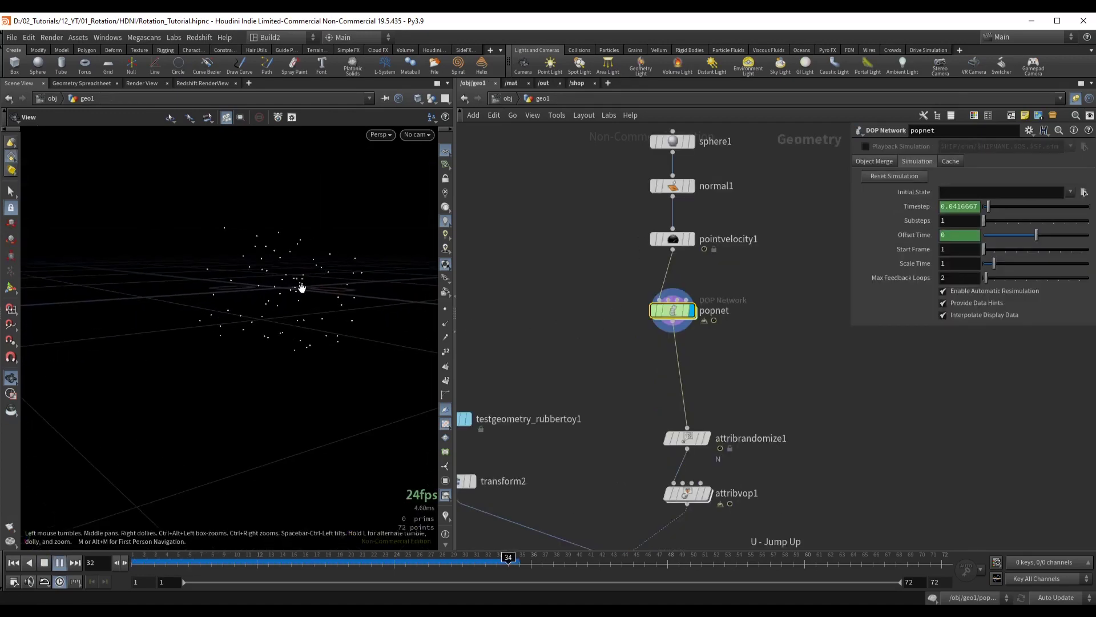
Stop the particle playback and bypass the attribrandomize1 and attribvop1 nodes
{"action": "left_click_drag", "start_coordinate": [297, 288], "coordinate": [295, 292]}
{"action": "key", "text": "Up"}
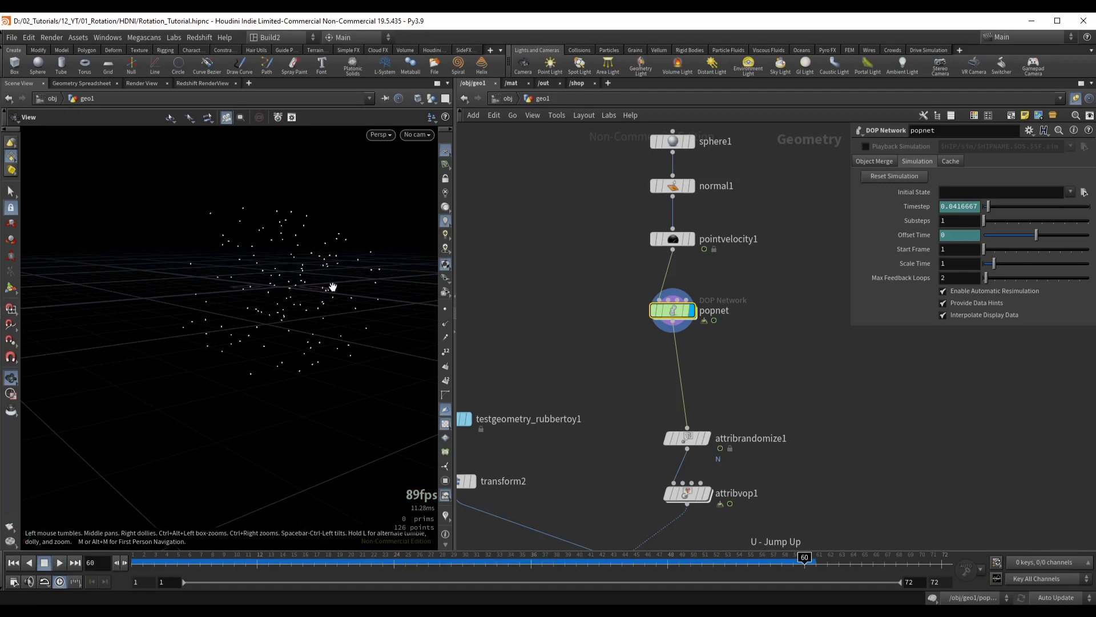
{"action": "middle_click_drag", "start_coordinate": [635, 415], "coordinate": [663, 318]}
{"action": "scroll", "coordinate": [664, 316], "scroll_direction": "down", "scroll_amount": 2}
{"action": "left_click_drag", "start_coordinate": [670, 309], "coordinate": [732, 397]}
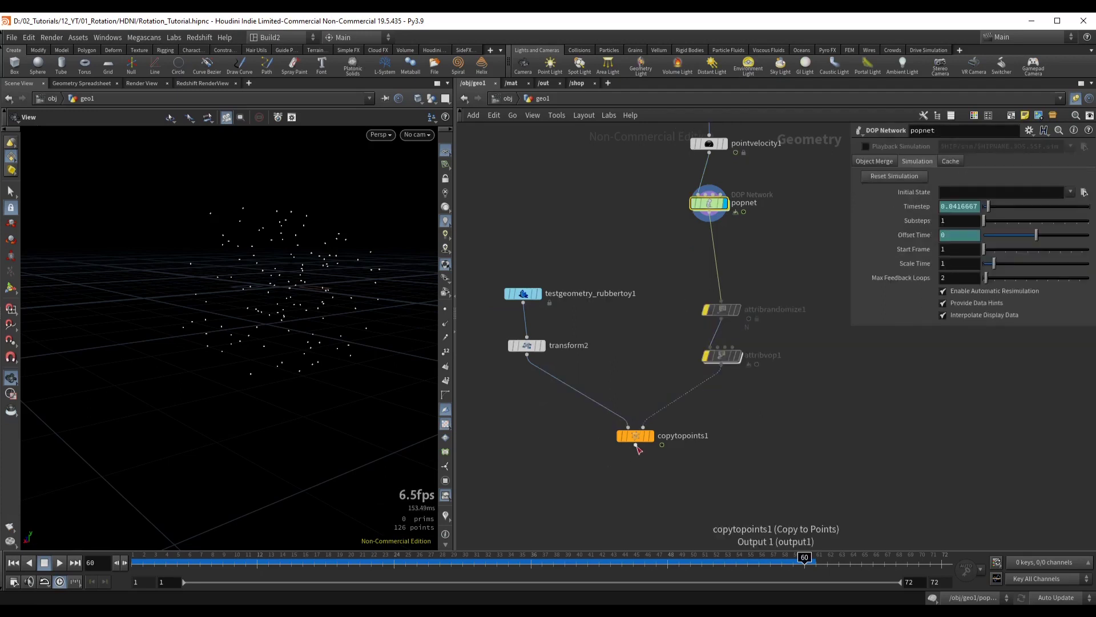
Display testgeometry_rubbertoy1 on its own to inspect the source toy at close range
{"action": "middle_click_drag", "start_coordinate": [618, 346], "coordinate": [626, 367]}
{"action": "scroll", "coordinate": [512, 312], "scroll_direction": "up", "scroll_amount": 2}
{"action": "left_click_drag", "start_coordinate": [482, 276], "coordinate": [584, 328]}
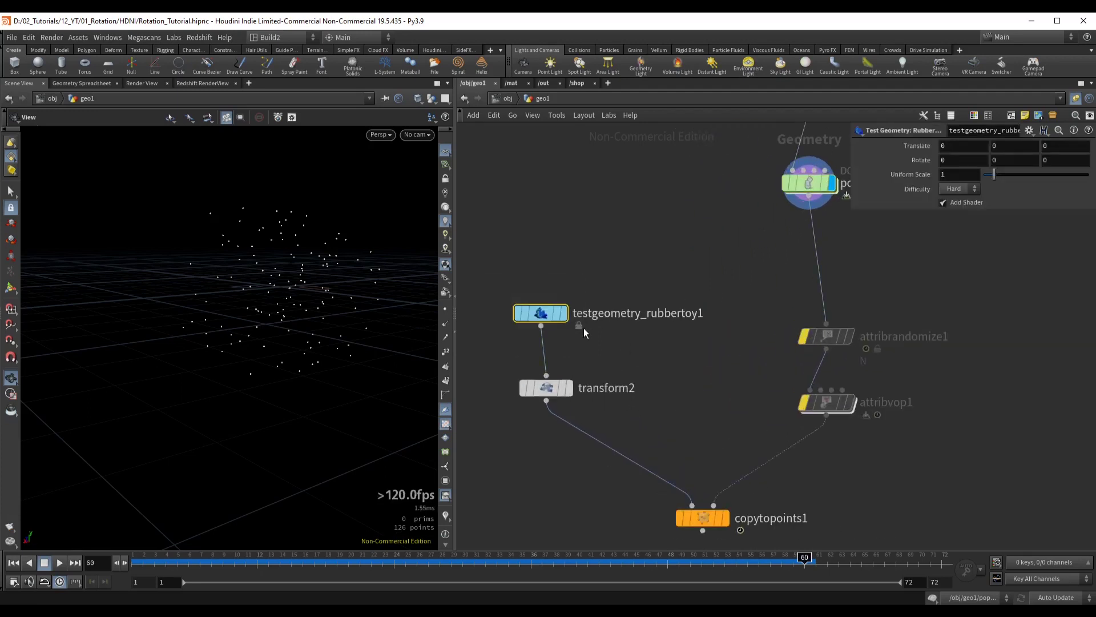
{"action": "key", "text": "r"}
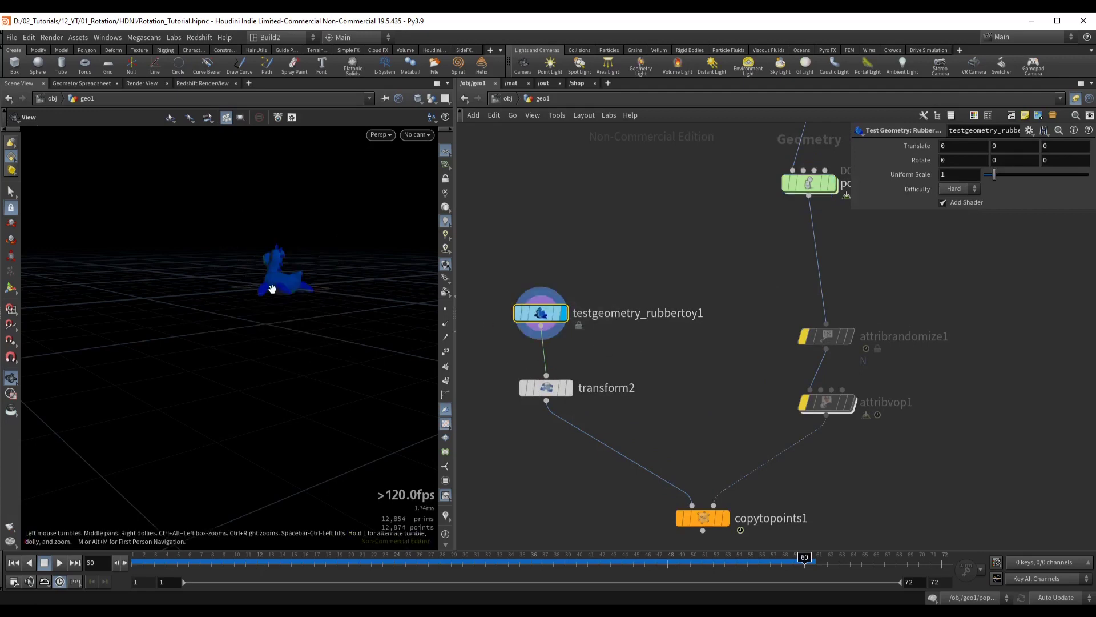
{"action": "scroll", "coordinate": [272, 289], "scroll_direction": "up", "scroll_amount": 4}
Display transform2 to inspect the toy after its uniform scale is applied
{"action": "left_click_drag", "start_coordinate": [272, 289], "coordinate": [595, 420]}
{"action": "key", "text": "r"}
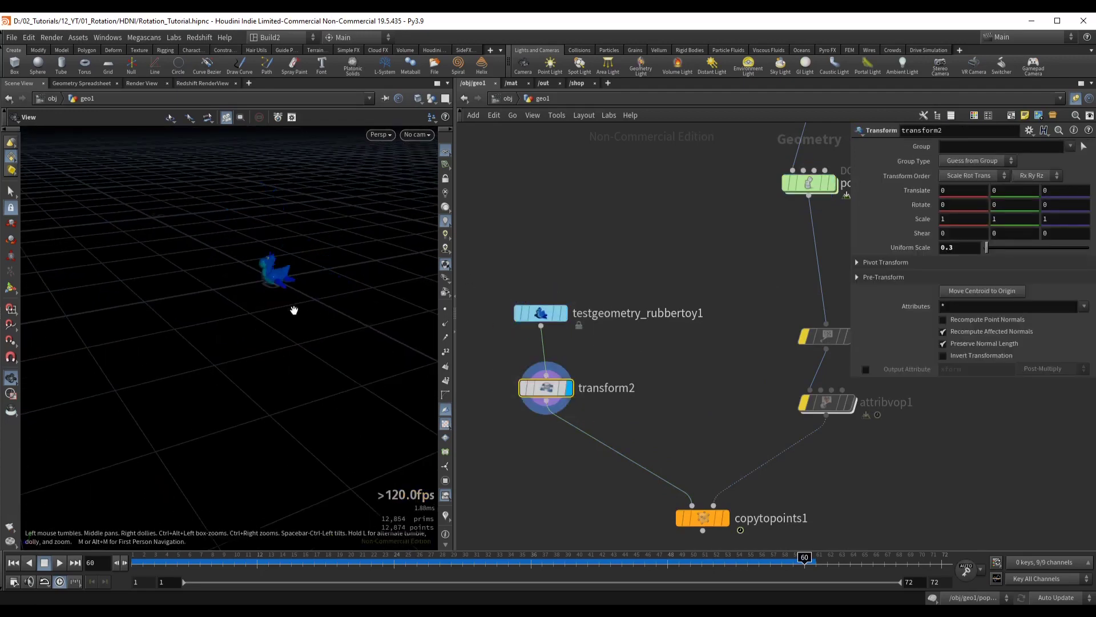
{"action": "right_click", "coordinate": [306, 260]}
{"action": "left_click", "coordinate": [295, 259]}
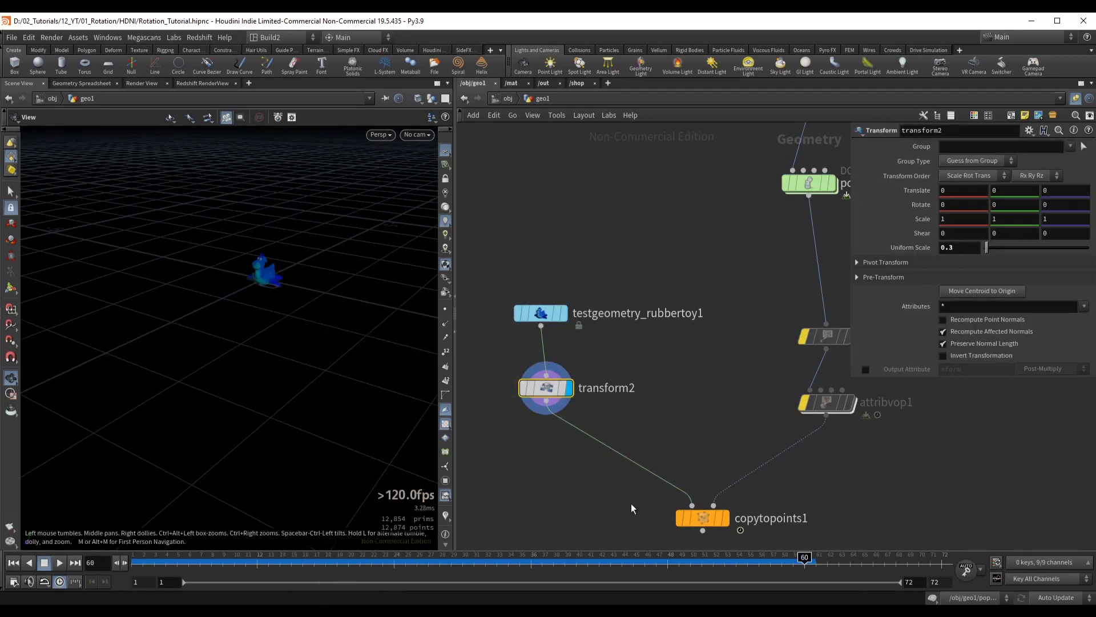
Select copytopoints1 and display the rubber toys copied onto the particles
{"action": "middle_click_drag", "start_coordinate": [646, 532], "coordinate": [615, 426]}
{"action": "scroll", "coordinate": [615, 425], "scroll_direction": "down", "scroll_amount": 2}
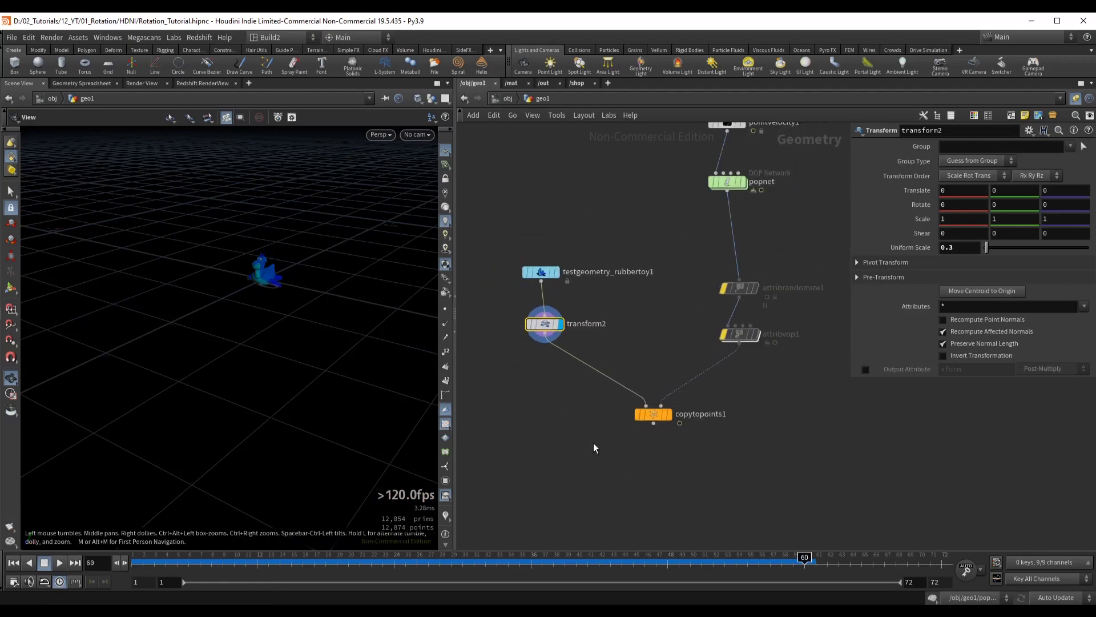
{"action": "left_click_drag", "start_coordinate": [594, 443], "coordinate": [708, 407]}
{"action": "key", "text": "r"}
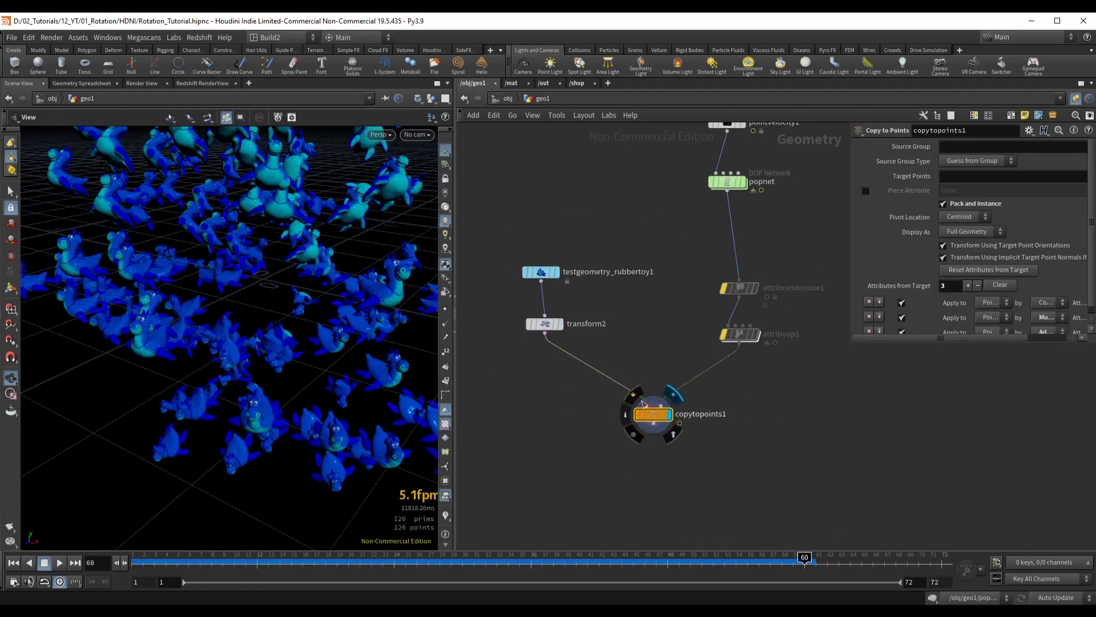
Play the copied toys' simulation from the first frame, then stop it to inspect their orientation
{"action": "scroll", "coordinate": [323, 265], "scroll_direction": "down", "scroll_amount": 4}
{"action": "left_click_drag", "start_coordinate": [324, 265], "coordinate": [245, 280]}
{"action": "key", "text": "ctrl+Up"}
{"action": "key", "text": "Up"}
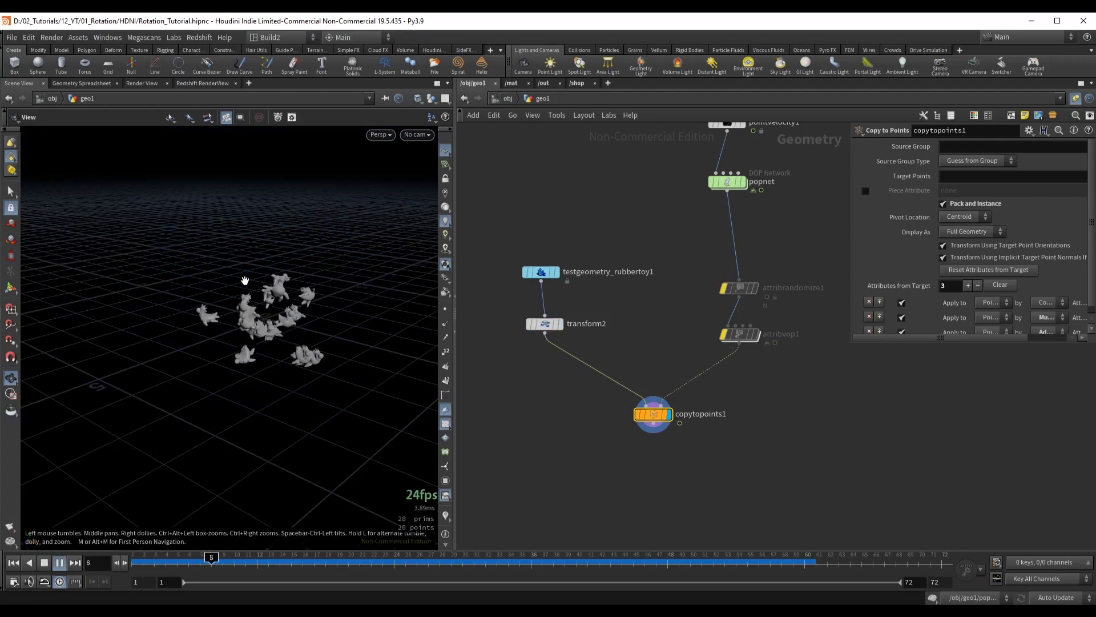
{"action": "scroll", "coordinate": [320, 300], "scroll_direction": "down", "scroll_amount": 2}
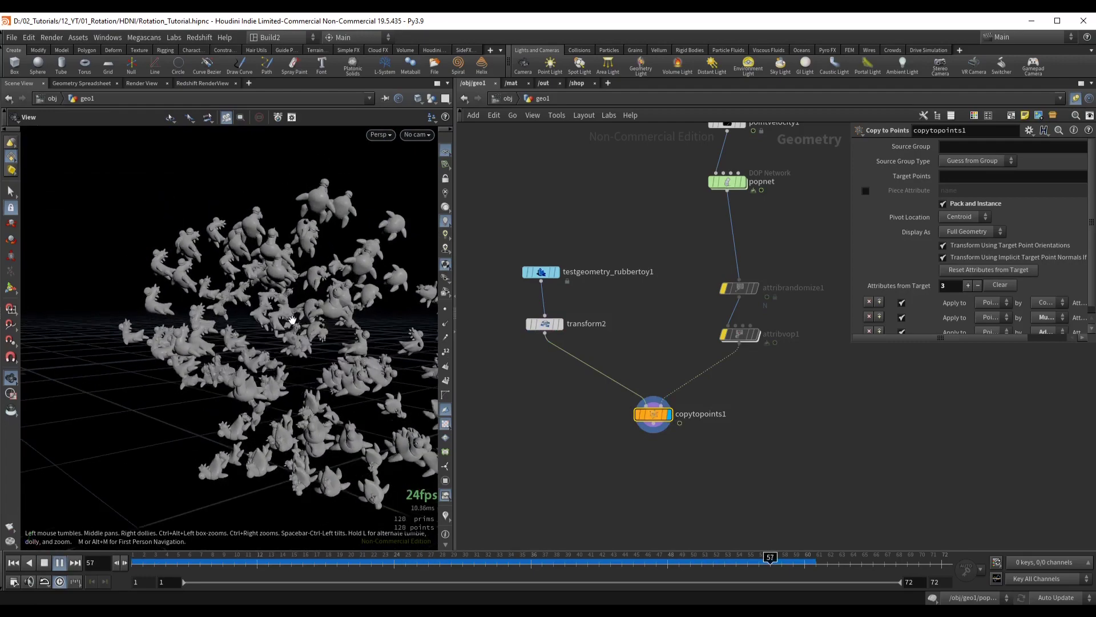
{"action": "key", "text": "Up"}
{"action": "left_click_drag", "start_coordinate": [320, 300], "coordinate": [319, 349]}
Move the bypassed attribrandomize1 node up, directly beneath the popnet node
{"action": "middle_click_drag", "start_coordinate": [672, 245], "coordinate": [635, 264]}
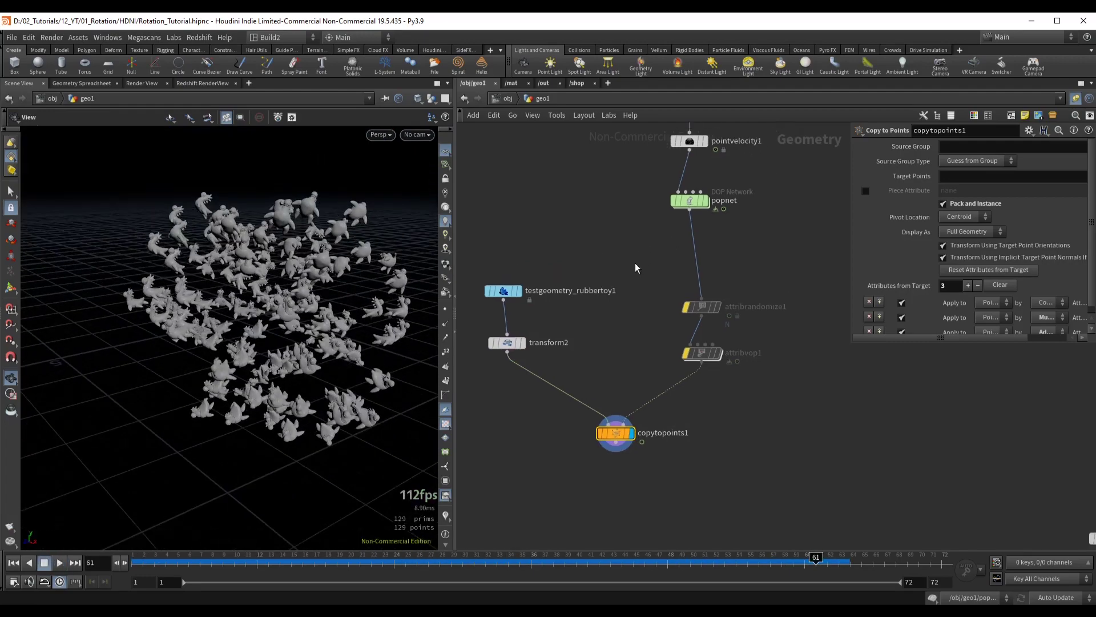
{"action": "left_click_drag", "start_coordinate": [702, 306], "coordinate": [689, 260]}
{"action": "left_click_drag", "start_coordinate": [626, 234], "coordinate": [730, 270]}
{"action": "middle_click_drag", "start_coordinate": [651, 349], "coordinate": [625, 334]}
Re-enable attribvop1 and play the simulation from the first frame to preview the toys' rotation
{"action": "left_click_drag", "start_coordinate": [625, 332], "coordinate": [680, 368]}
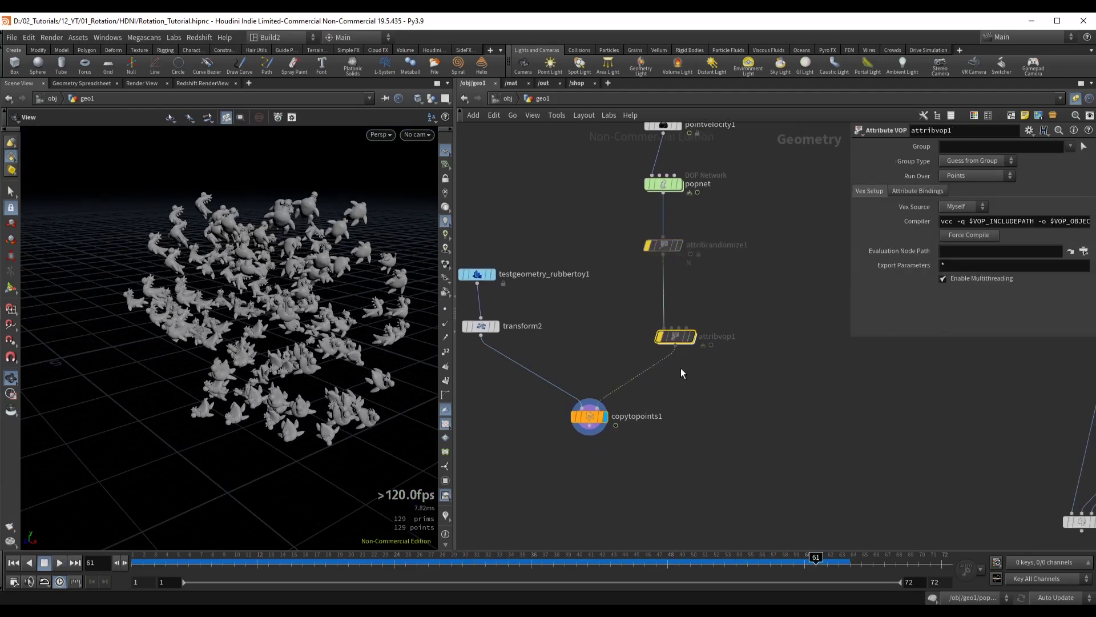
{"action": "key", "text": "b"}
{"action": "key", "text": "ctrl+Up"}
{"action": "key", "text": "Up"}
{"action": "scroll", "coordinate": [316, 310], "scroll_direction": "up", "scroll_amount": 3}
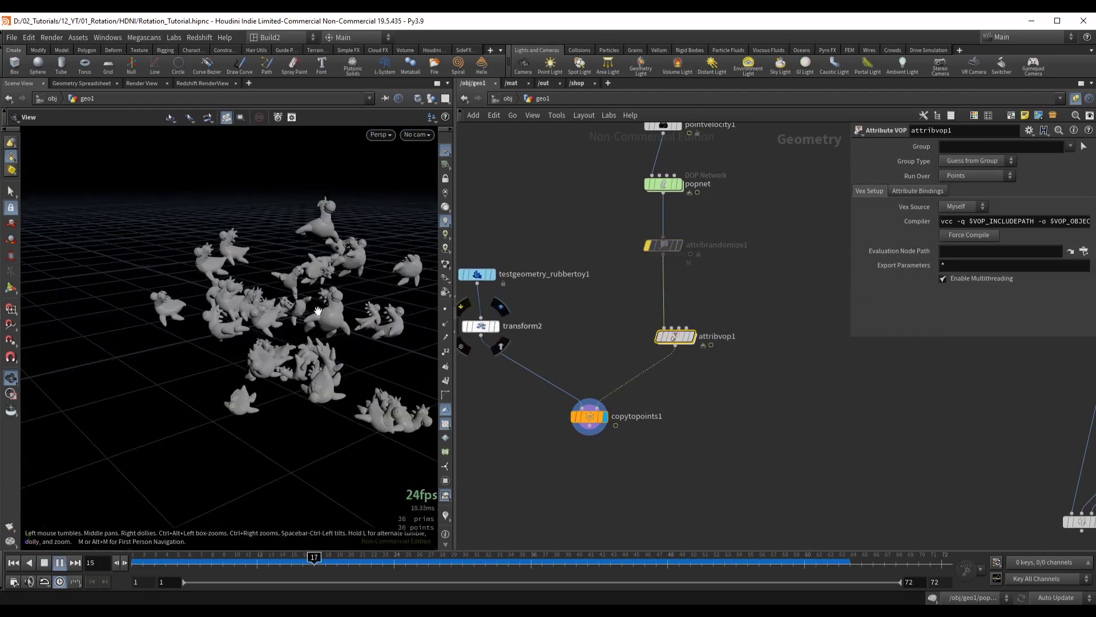
{"action": "key", "text": "Up"}
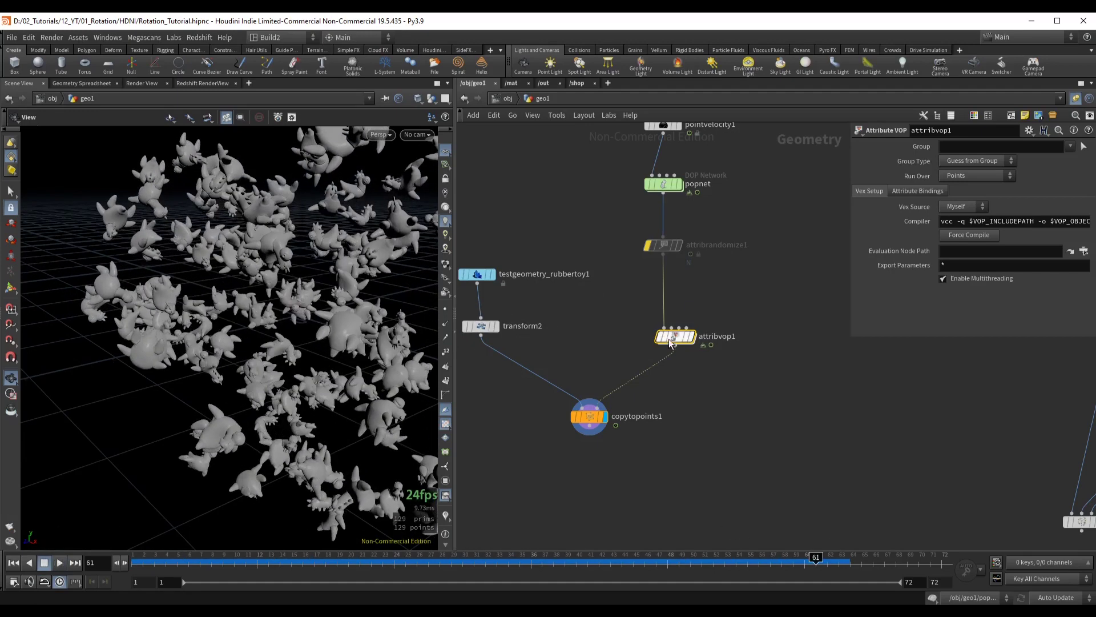
Look over the VEX network inside attribvop1, return to geo1 and delete the node
{"action": "double_click", "coordinate": [671, 338]}
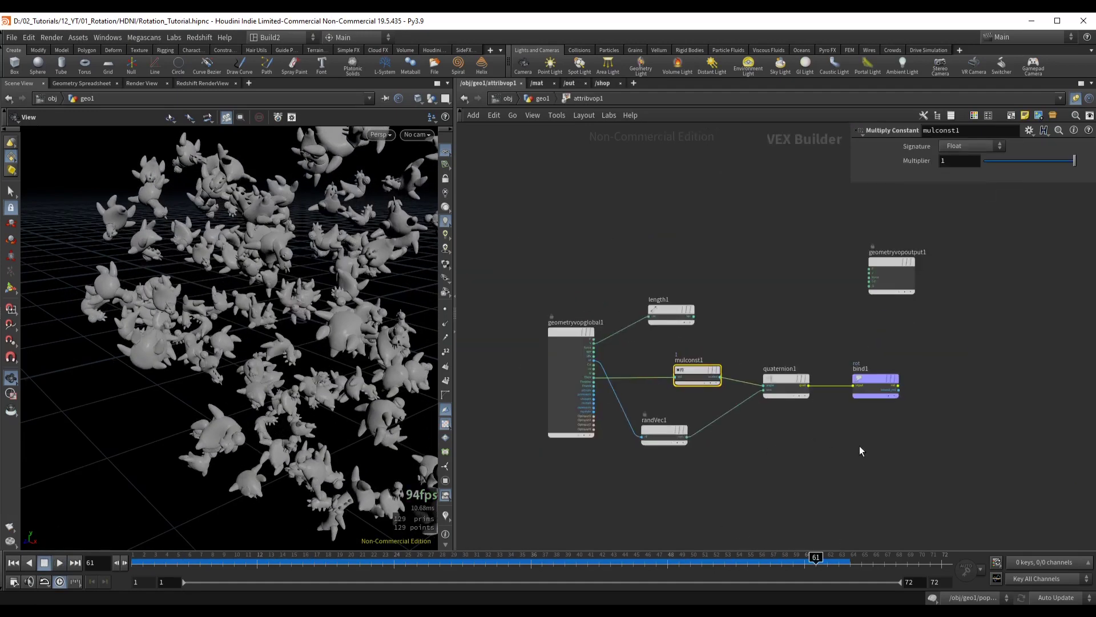
{"action": "key", "text": "u"}
{"action": "key", "text": "Delete"}
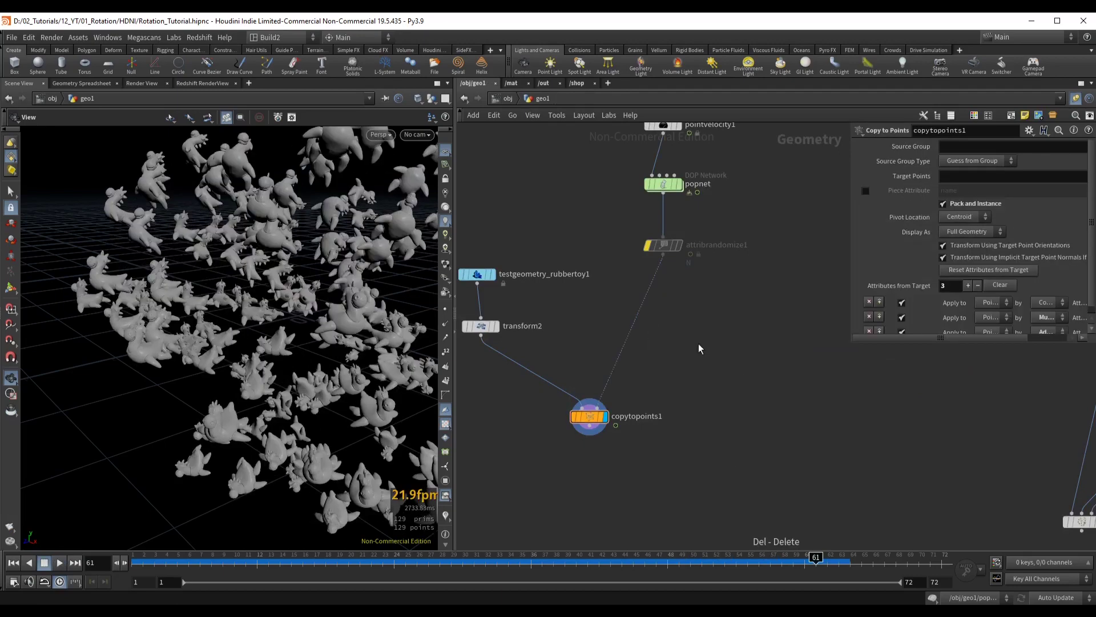
Insert an Attribute VOP between attribrandomize1 and copytopoints1 and name it rotate_particles
{"action": "key", "text": "Tab"}
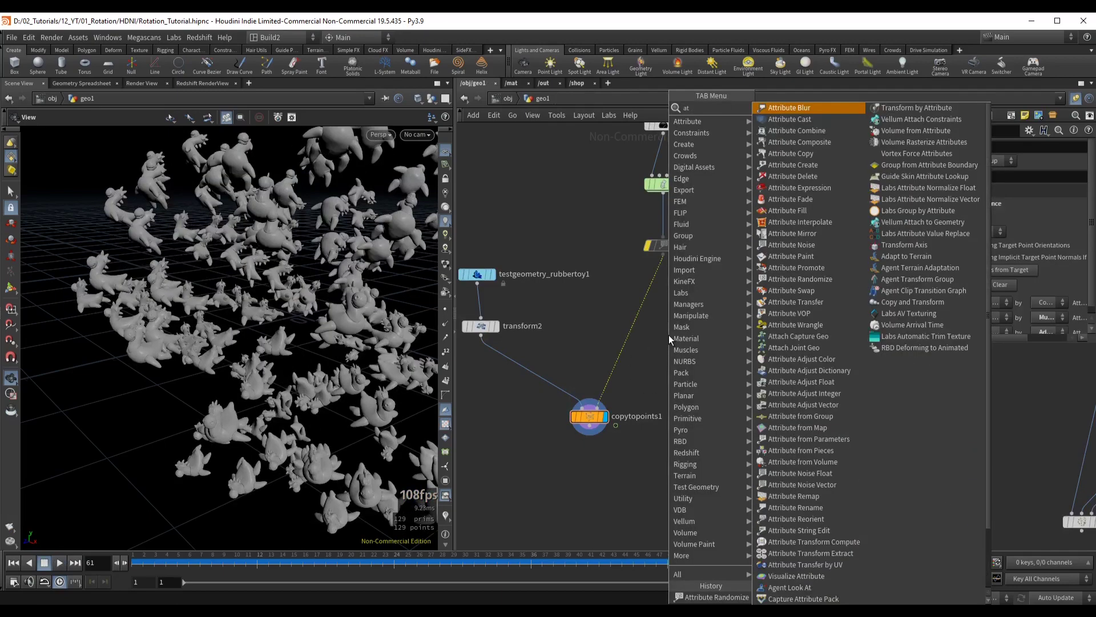
{"action": "key", "text": "Escape"}
{"action": "left_click", "coordinate": [669, 335]}
{"action": "double_click", "coordinate": [701, 335]}
{"action": "type", "text": "rot"}
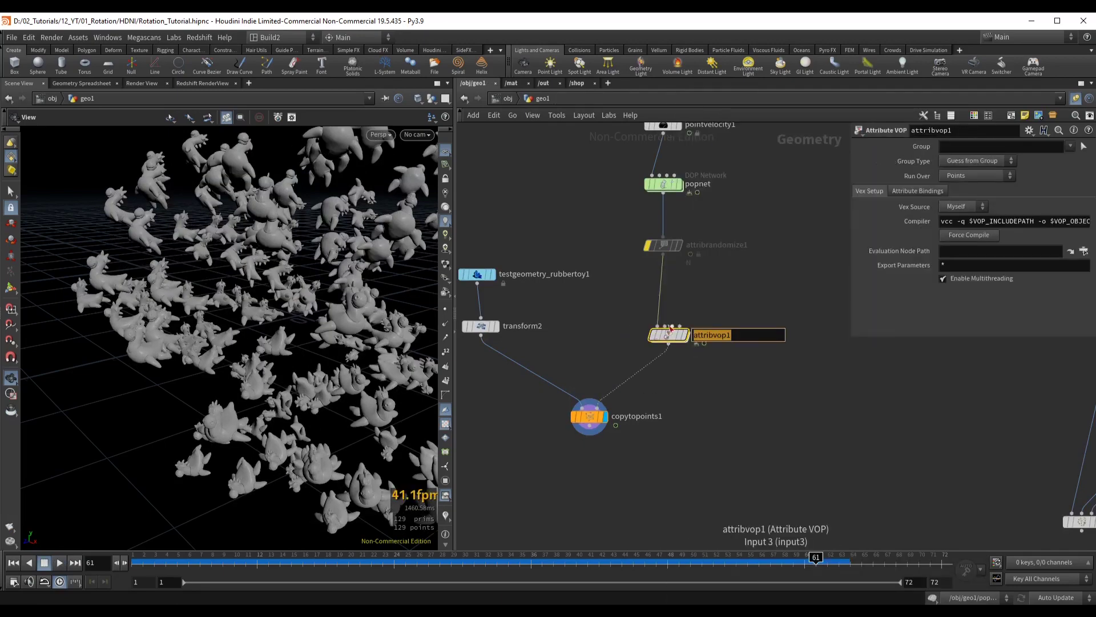
{"action": "type", "text": "ate_particles"}
{"action": "key", "text": "Return"}
Enter the rotate_particles network and add a Bind Export node below the geometry output node
{"action": "double_click", "coordinate": [667, 334]}
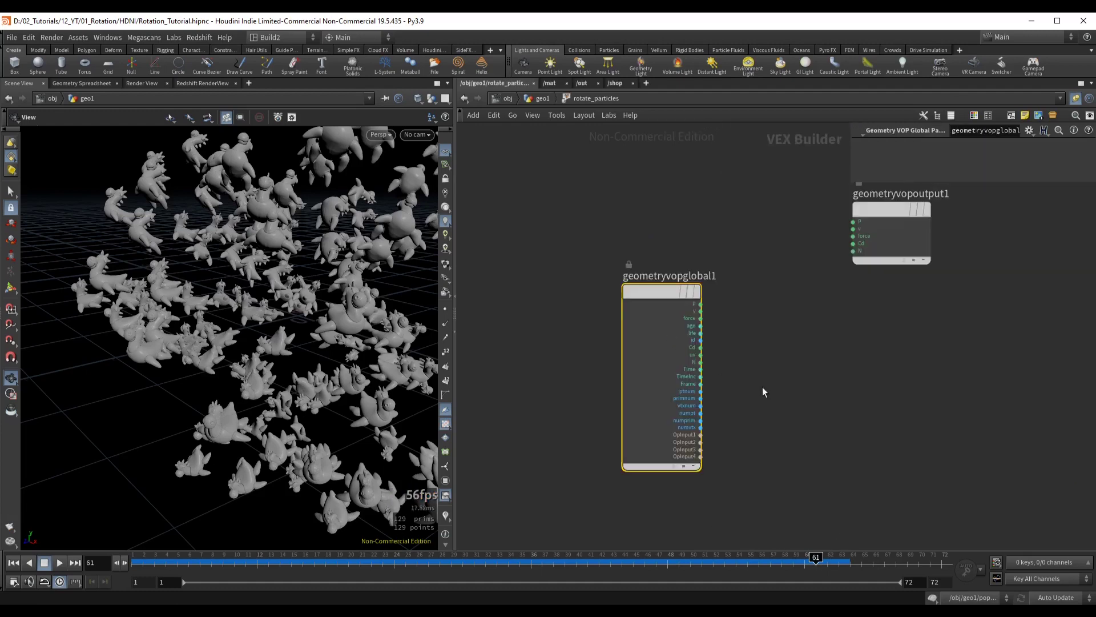
{"action": "middle_click_drag", "start_coordinate": [837, 381], "coordinate": [717, 357]}
{"action": "scroll", "coordinate": [260, 302], "scroll_direction": "down", "scroll_amount": 2}
{"action": "middle_click_drag", "start_coordinate": [283, 319], "coordinate": [257, 301]}
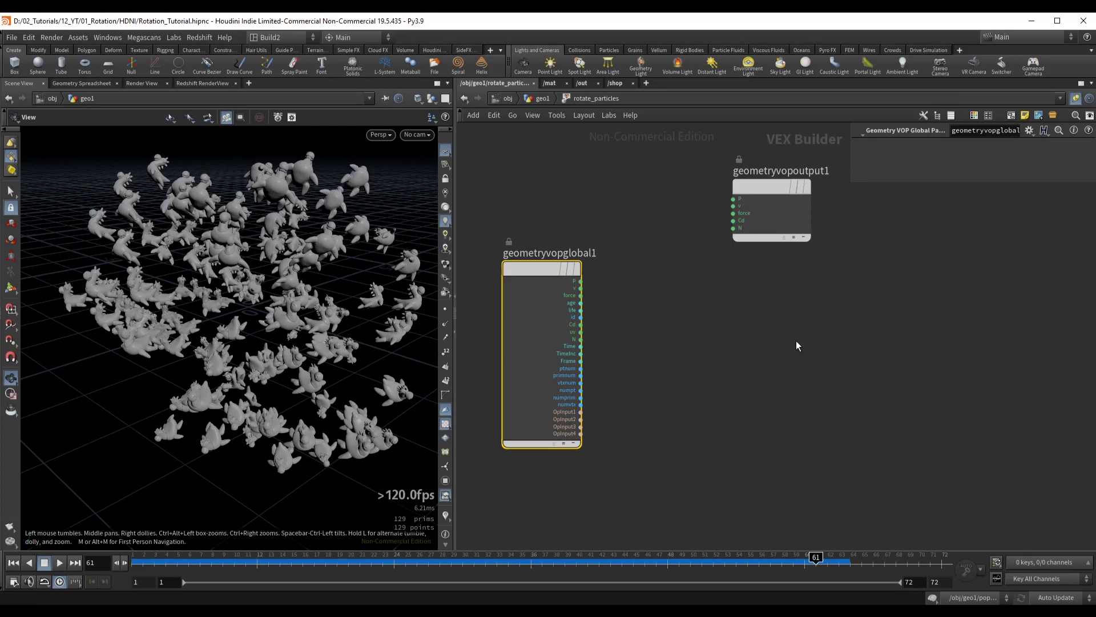
{"action": "key", "text": "Tab"}
{"action": "type", "text": "b ex"}
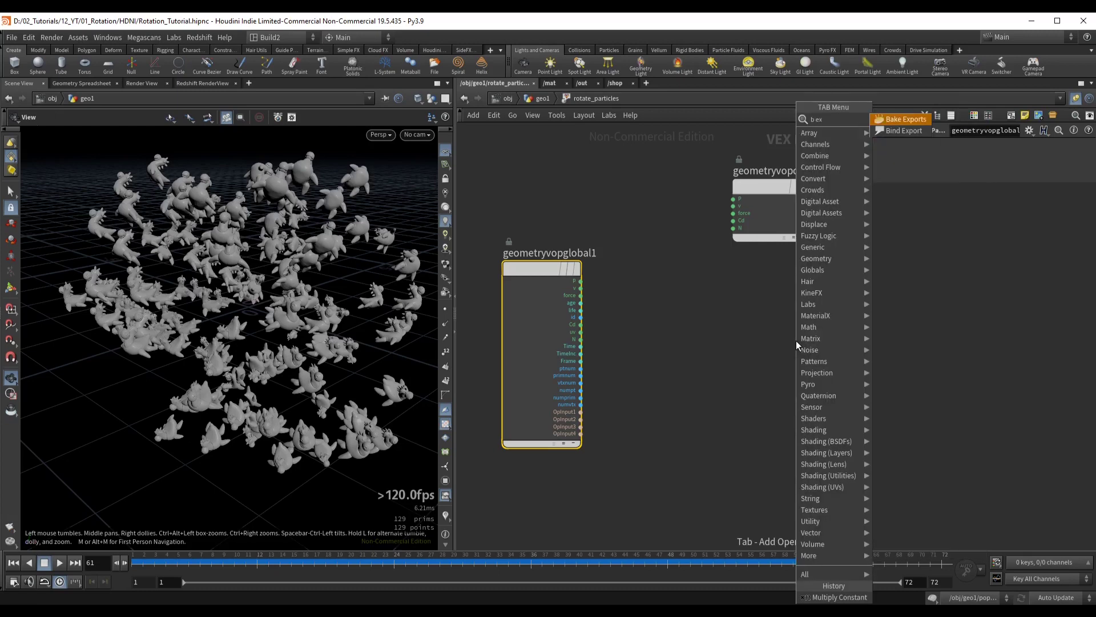
{"action": "key", "text": "Down"}
{"action": "key", "text": "Return"}
{"action": "left_click", "coordinate": [796, 340]}
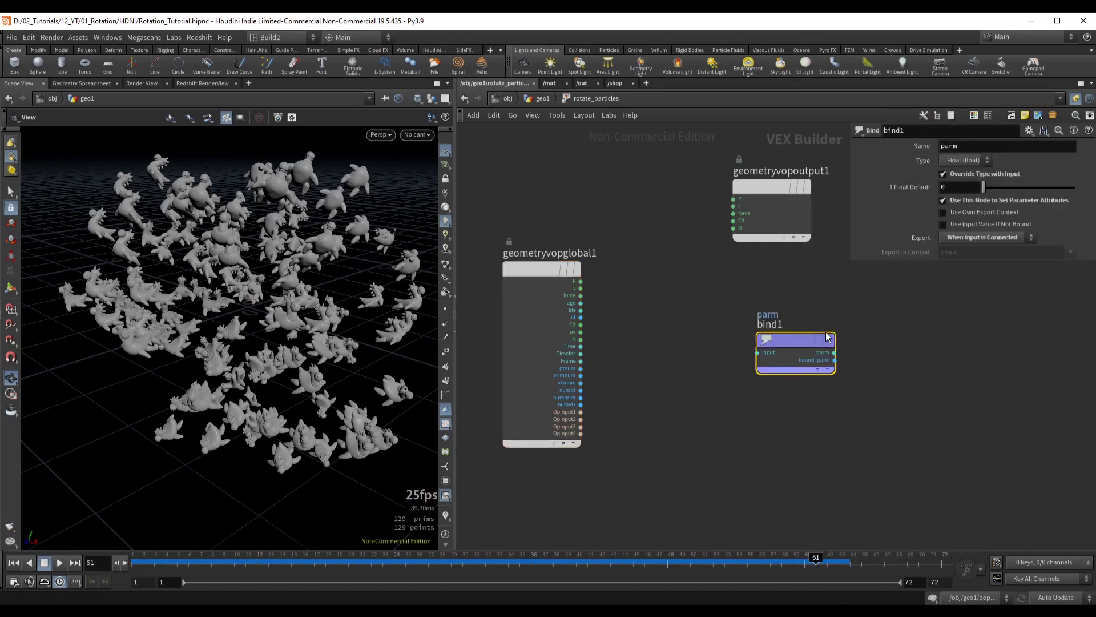
Name the bind export's attribute rot and set its type to 4 Floats (vector4)
{"action": "double_click", "coordinate": [959, 144]}
{"action": "type", "text": "rot"}
{"action": "key", "text": "Return"}
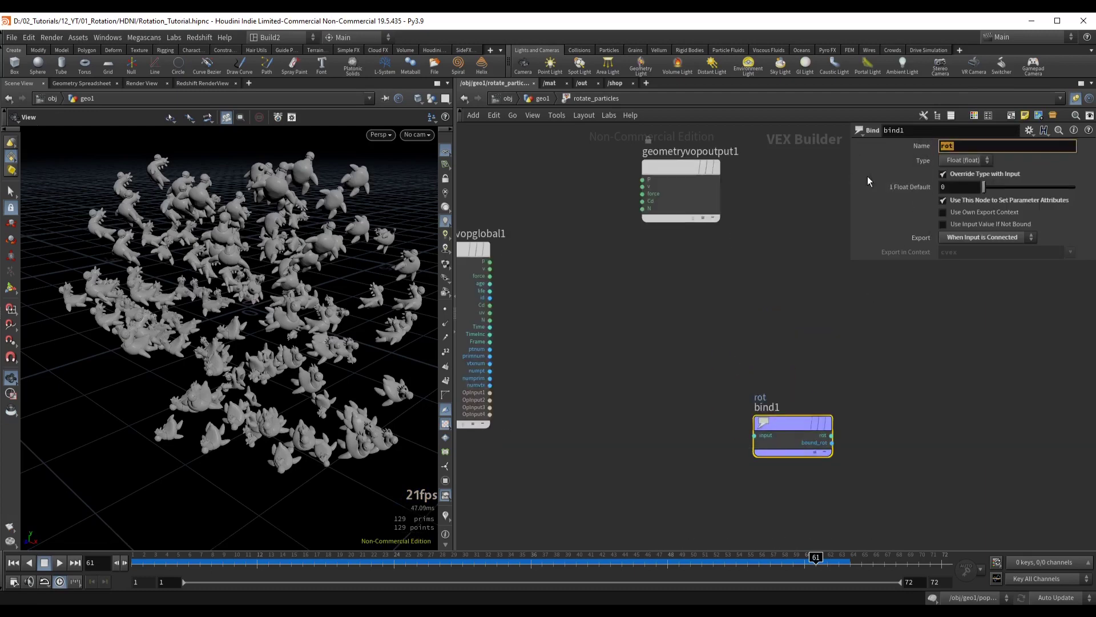
{"action": "left_click", "coordinate": [971, 146]}
{"action": "left_click", "coordinate": [964, 160]}
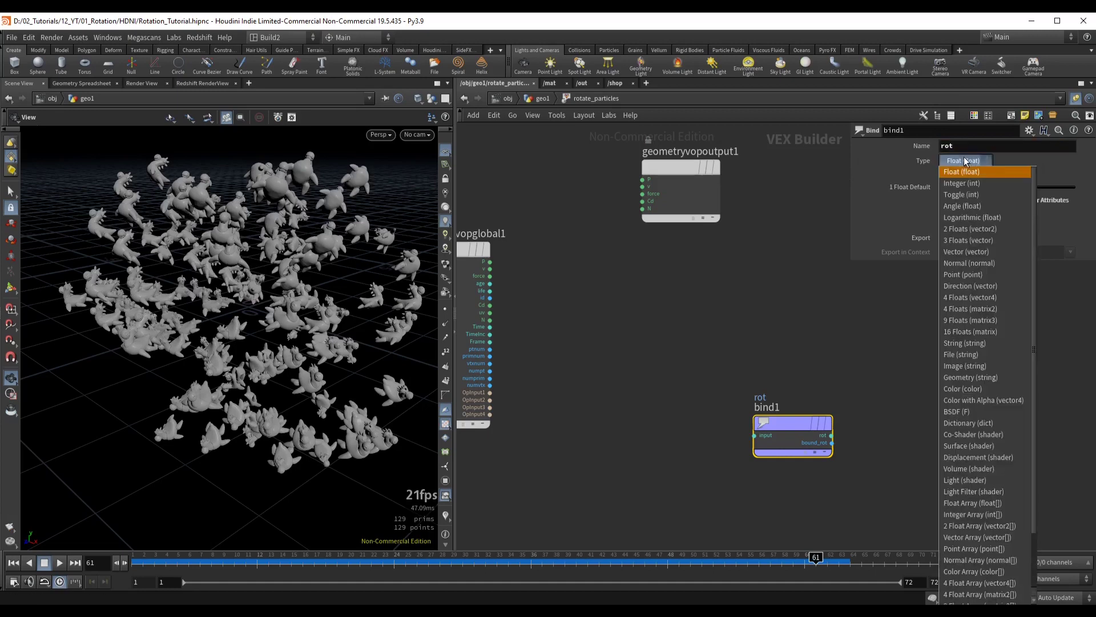
{"action": "left_click", "coordinate": [971, 297]}
{"action": "middle_click_drag", "start_coordinate": [690, 327], "coordinate": [719, 252]}
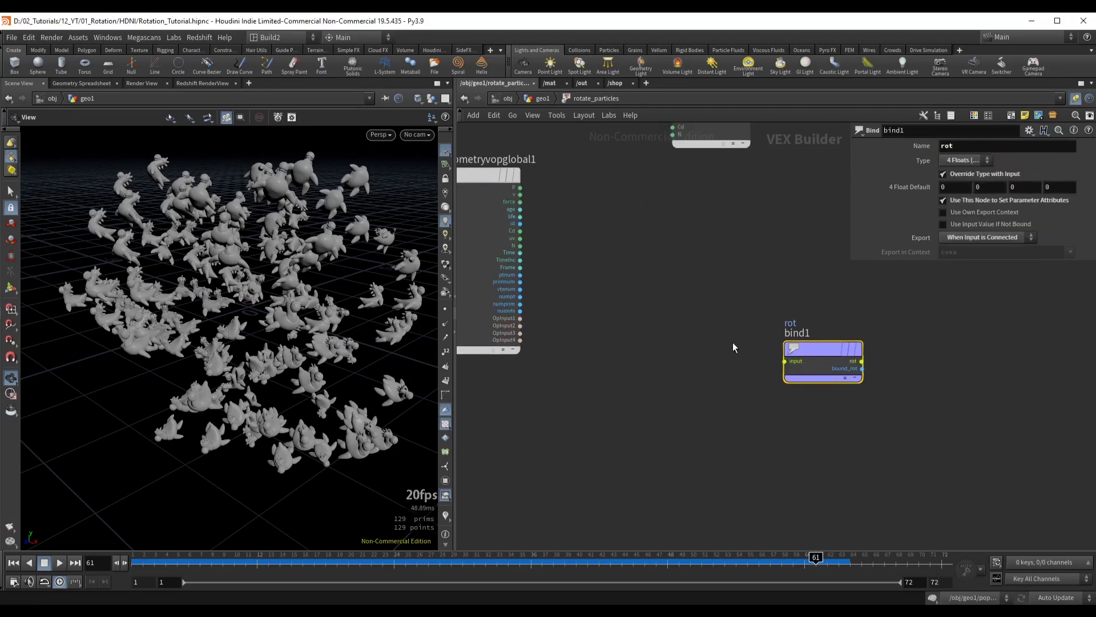
Add a Quaternion node, connect its quat output to the rot bind's input, and tidy the two nodes' placement
{"action": "scroll", "coordinate": [738, 349], "scroll_direction": "up", "scroll_amount": 1}
{"action": "middle_click_drag", "start_coordinate": [727, 298], "coordinate": [735, 267]}
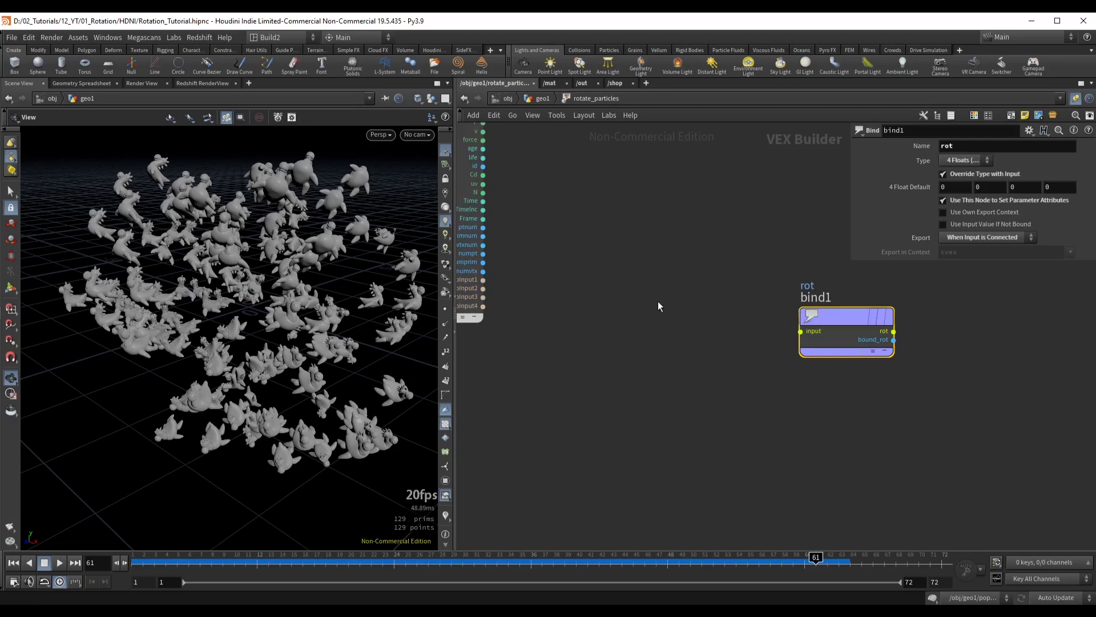
{"action": "key", "text": "Tab"}
{"action": "type", "text": "quater"}
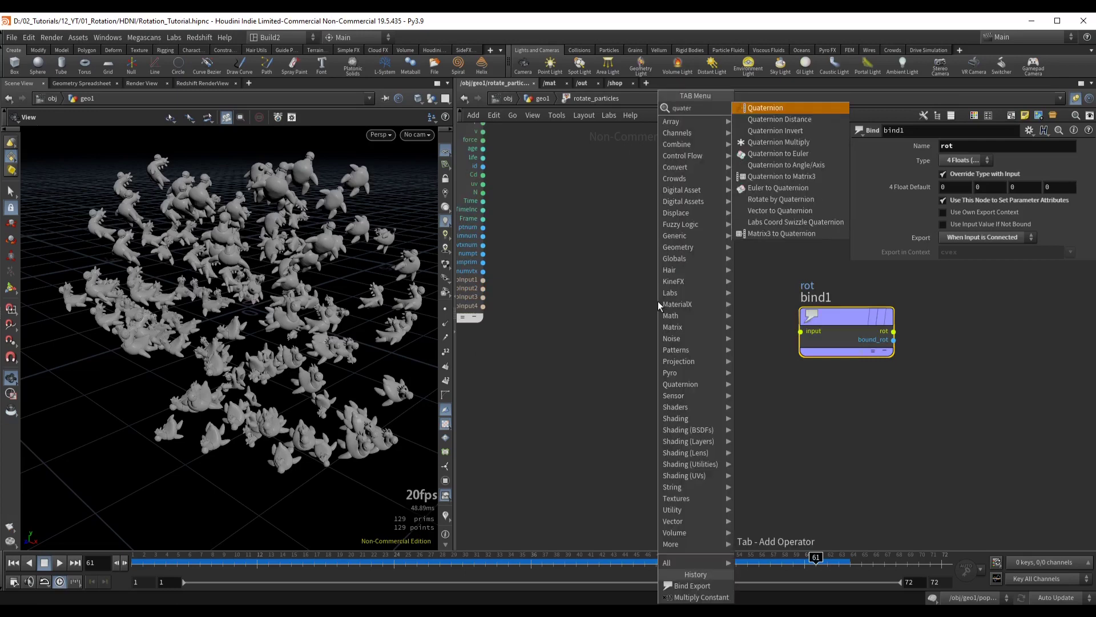
{"action": "key", "text": "Return"}
{"action": "left_click", "coordinate": [658, 301]}
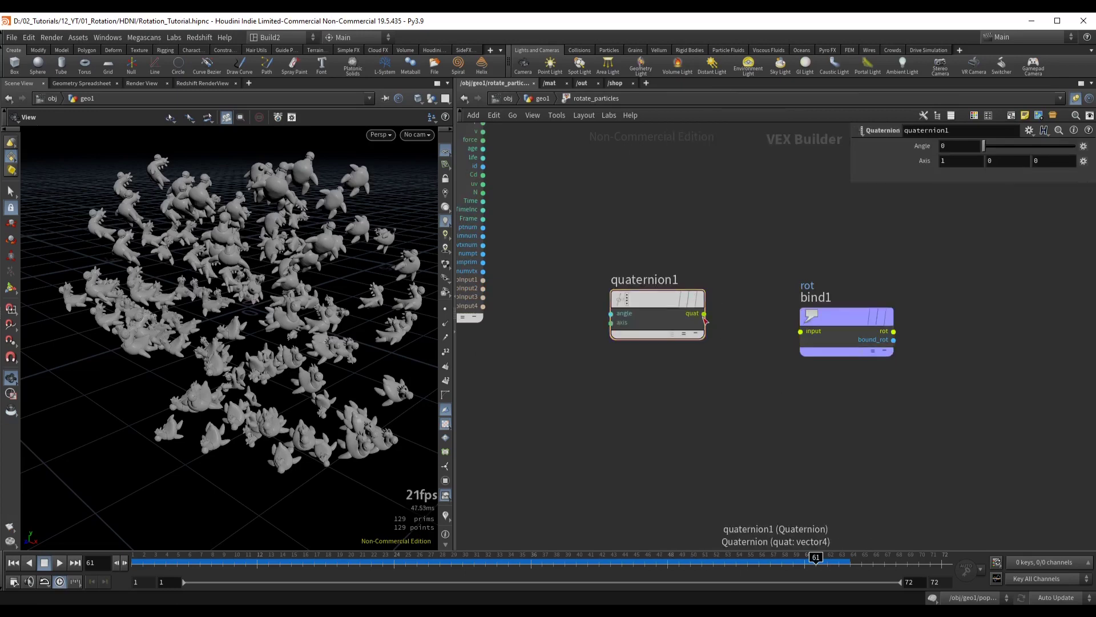
{"action": "left_click_drag", "start_coordinate": [705, 315], "coordinate": [801, 331]}
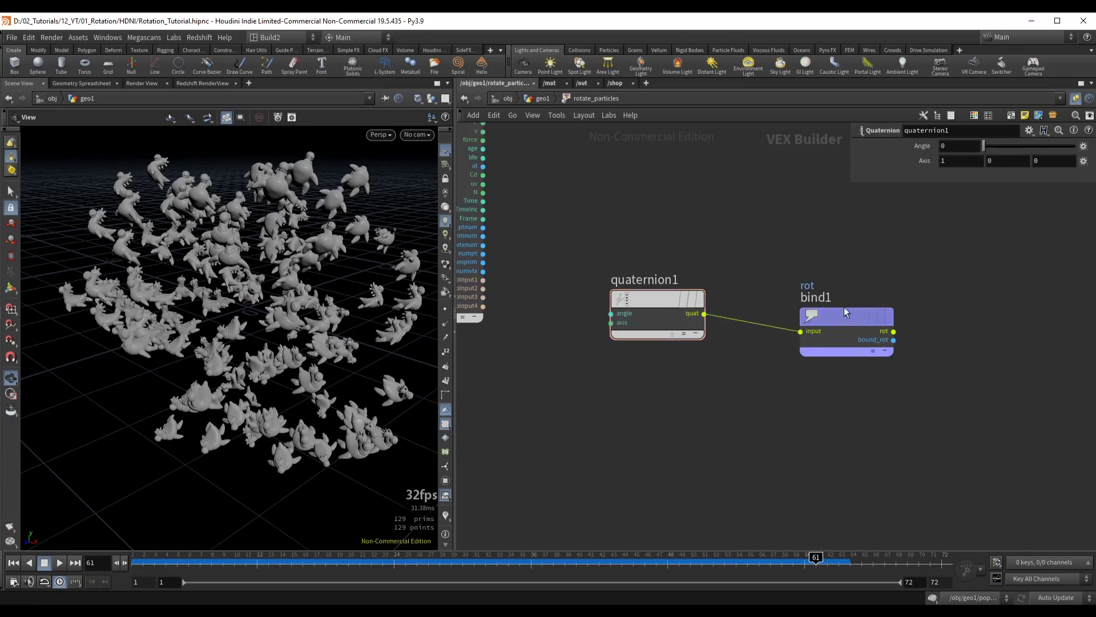
{"action": "key", "text": "l"}
{"action": "left_click_drag", "start_coordinate": [706, 333], "coordinate": [734, 352]}
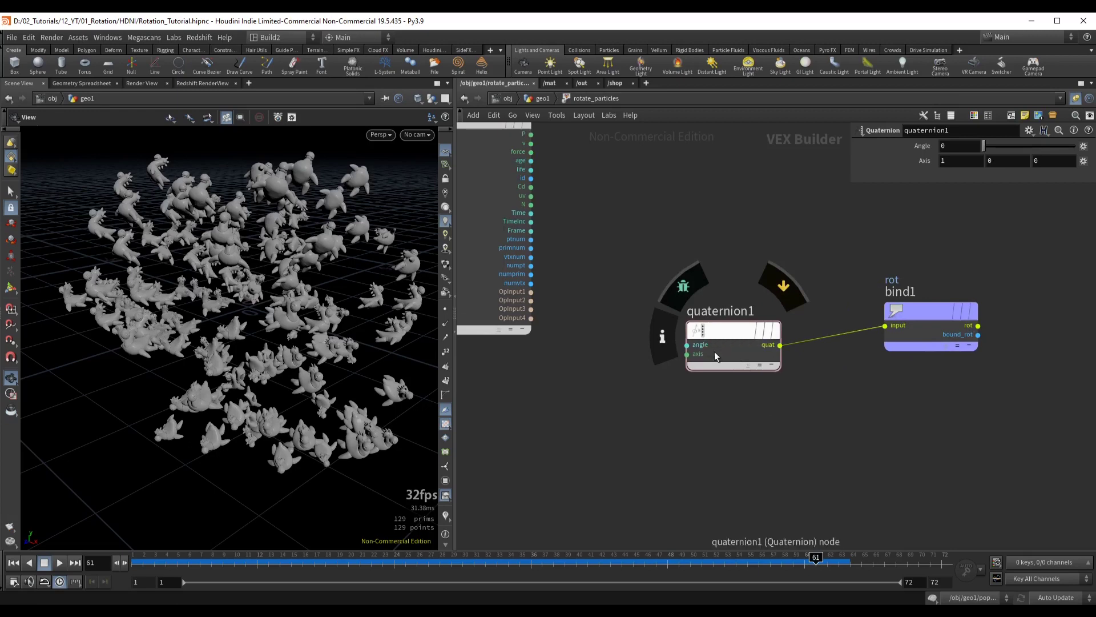
Set the quaternion1 node's axis to 0, 1, 0
{"action": "scroll", "coordinate": [639, 339], "scroll_direction": "down", "scroll_amount": 3}
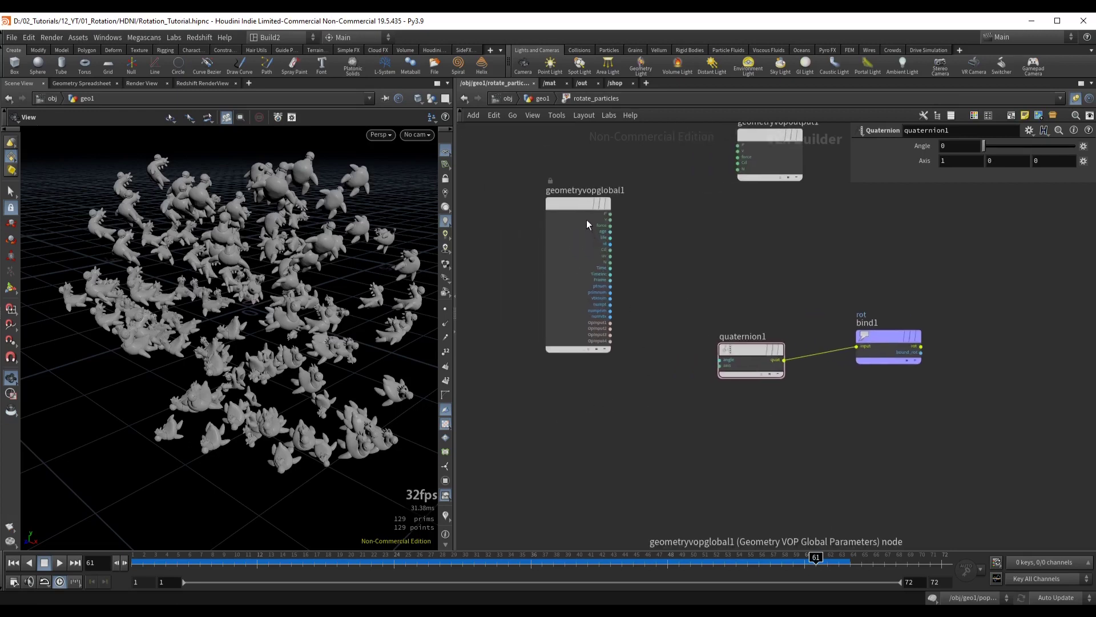
{"action": "scroll", "coordinate": [627, 343], "scroll_direction": "up", "scroll_amount": 1}
{"action": "middle_click_drag", "start_coordinate": [652, 358], "coordinate": [563, 342]}
{"action": "scroll", "coordinate": [654, 366], "scroll_direction": "up", "scroll_amount": 1}
{"action": "scroll", "coordinate": [665, 380], "scroll_direction": "up", "scroll_amount": 2}
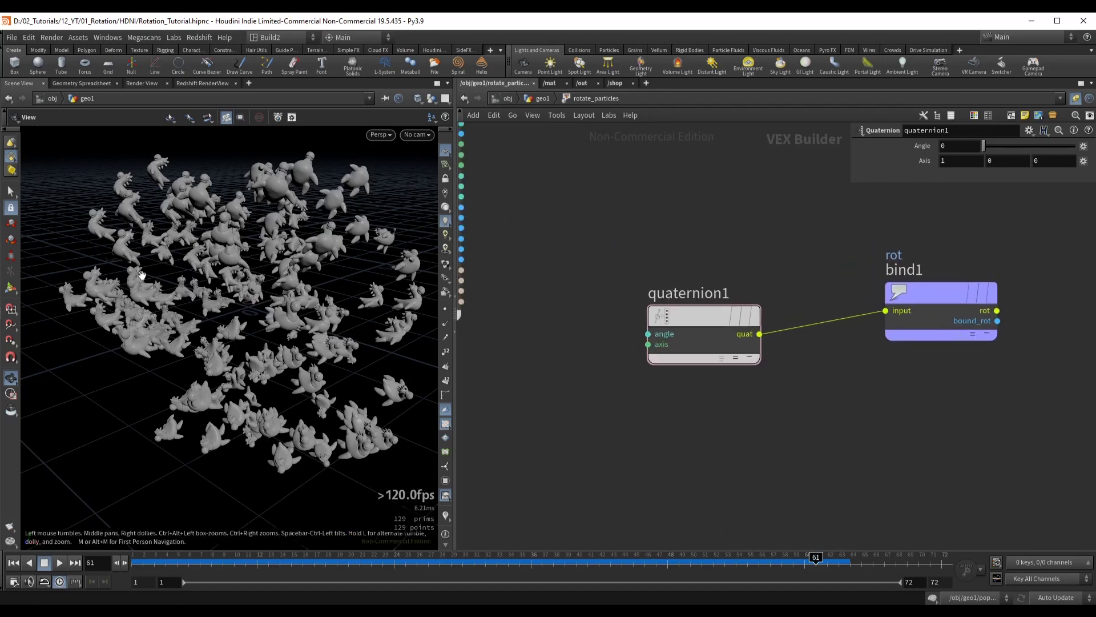
{"action": "left_click_drag", "start_coordinate": [151, 279], "coordinate": [226, 284]}
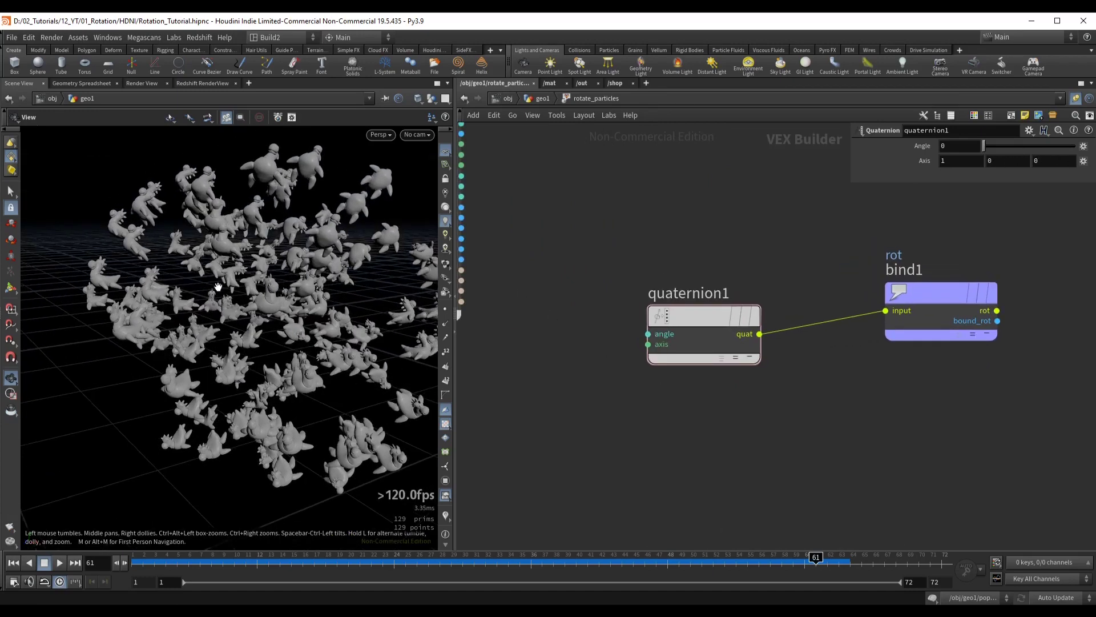
{"action": "key", "text": "BackSpace"}
{"action": "type", "text": "1"}
{"action": "key", "text": "shift+Tab"}
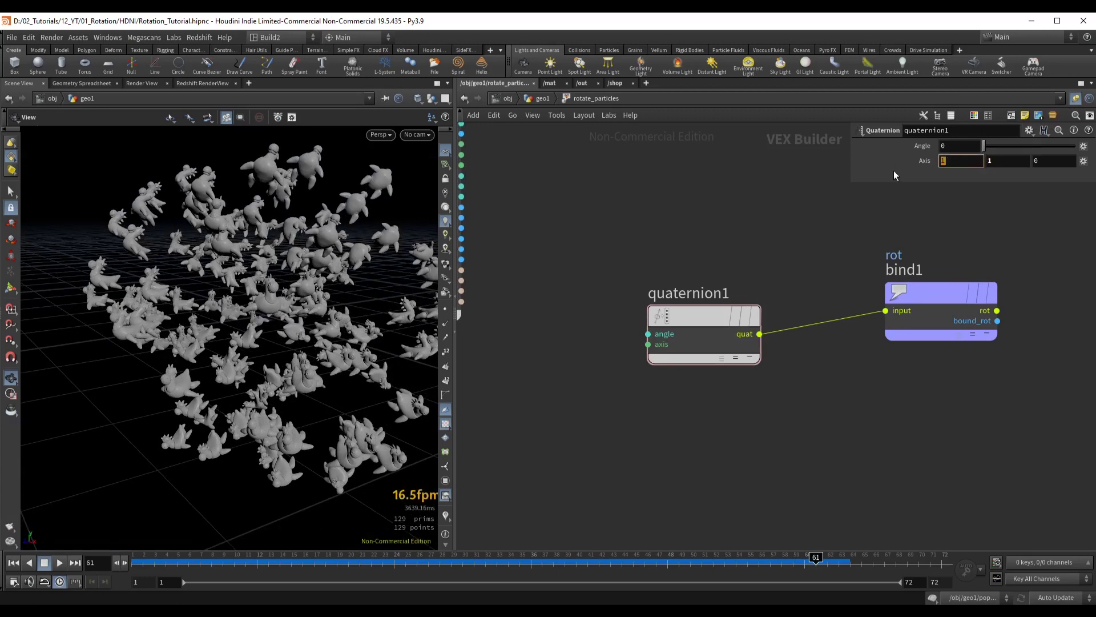
{"action": "key", "text": "Return"}
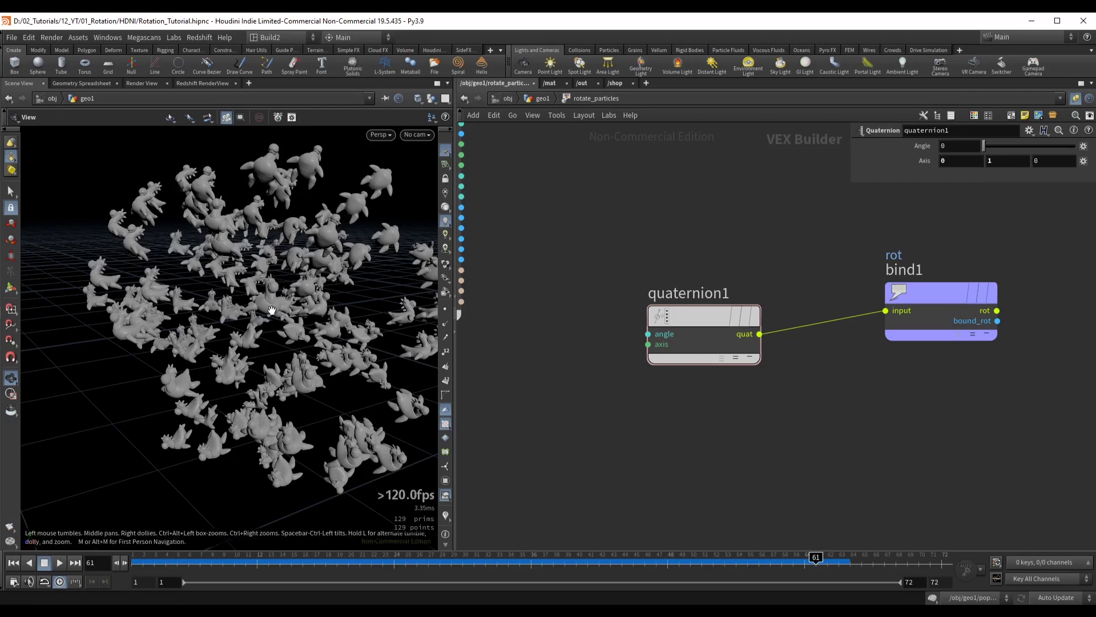
Change the quaternion1 axis to 0, 0, 1 and raise its angle to about 14.061
{"action": "left_click_drag", "start_coordinate": [983, 145], "coordinate": [1056, 145]}
{"action": "middle_click_drag", "start_coordinate": [974, 149], "coordinate": [1066, 150]}
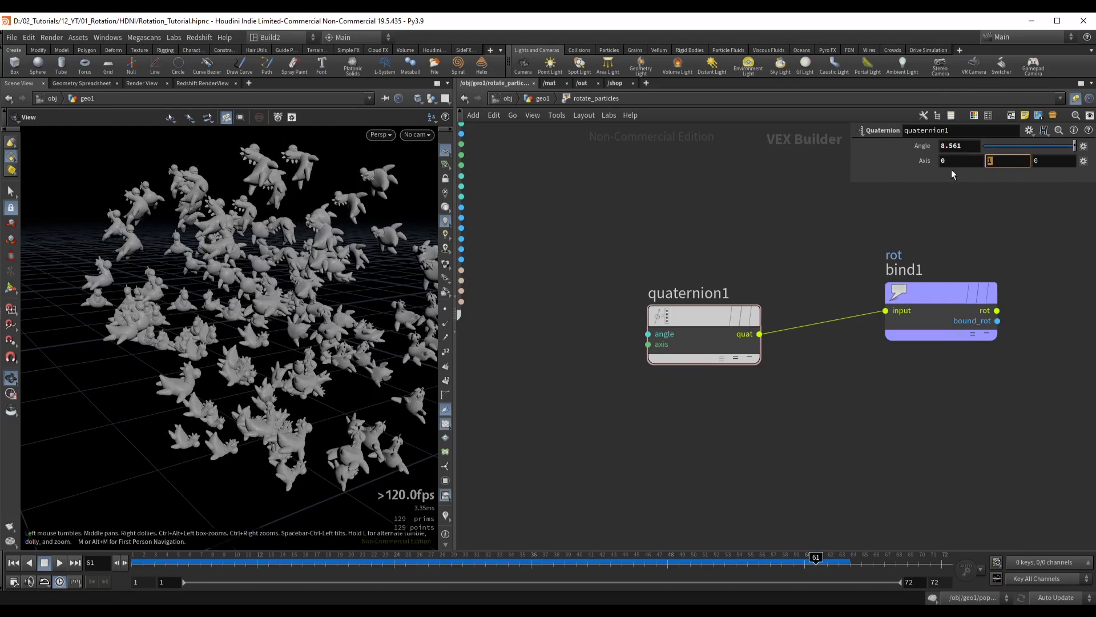
{"action": "left_click", "coordinate": [1054, 161]}
{"action": "type", "text": "1"}
{"action": "key", "text": "Return"}
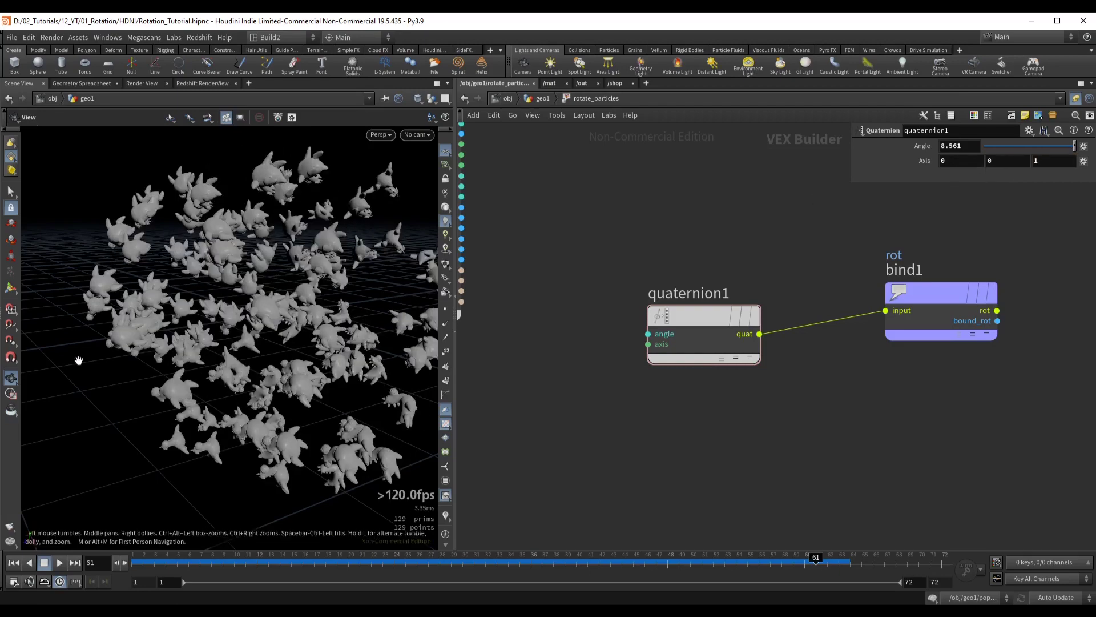
{"action": "middle_click_drag", "start_coordinate": [958, 145], "coordinate": [1035, 126]}
Connect the global Time output to quaternion1's angle input and play the animation to preview the rotation
{"action": "scroll", "coordinate": [974, 330], "scroll_direction": "down", "scroll_amount": 1}
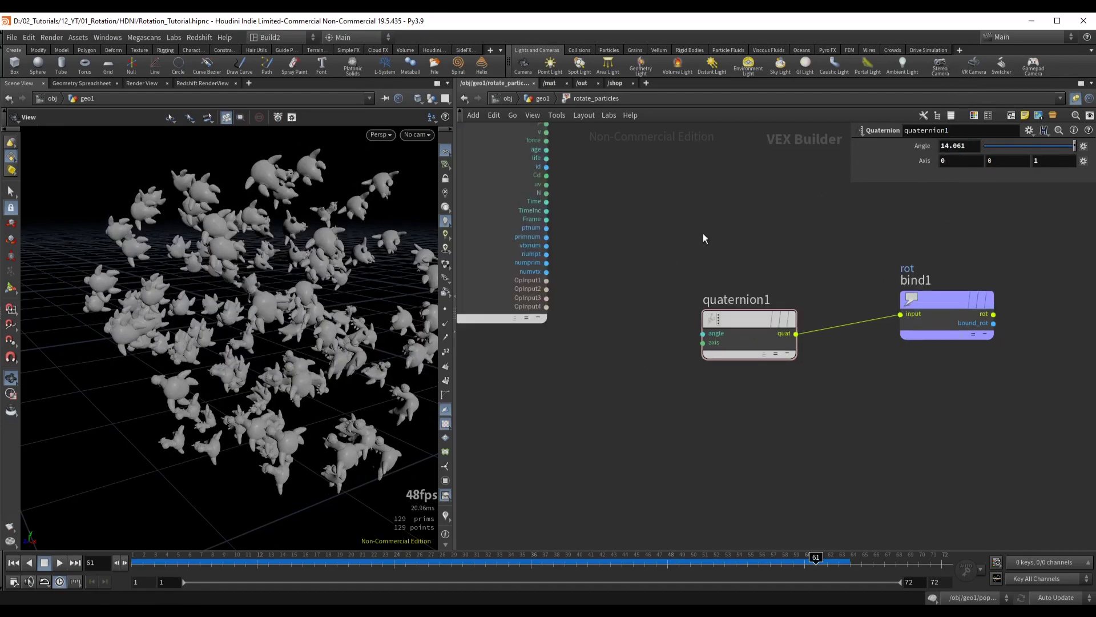
{"action": "middle_click_drag", "start_coordinate": [704, 239], "coordinate": [700, 260]}
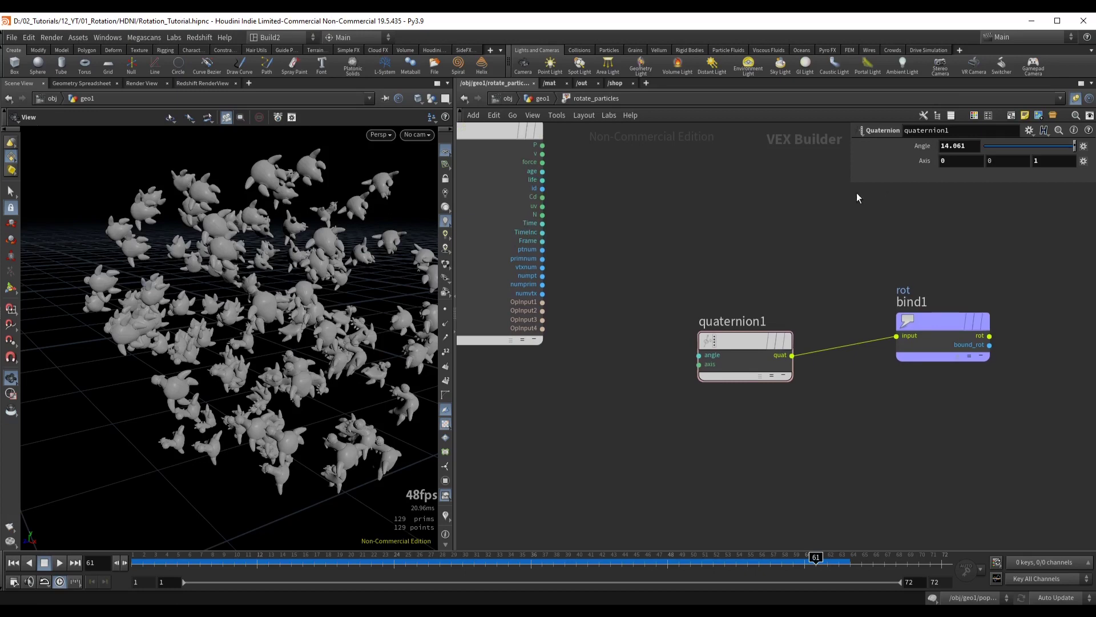
{"action": "left_click", "coordinate": [541, 223]}
{"action": "left_click", "coordinate": [693, 346]}
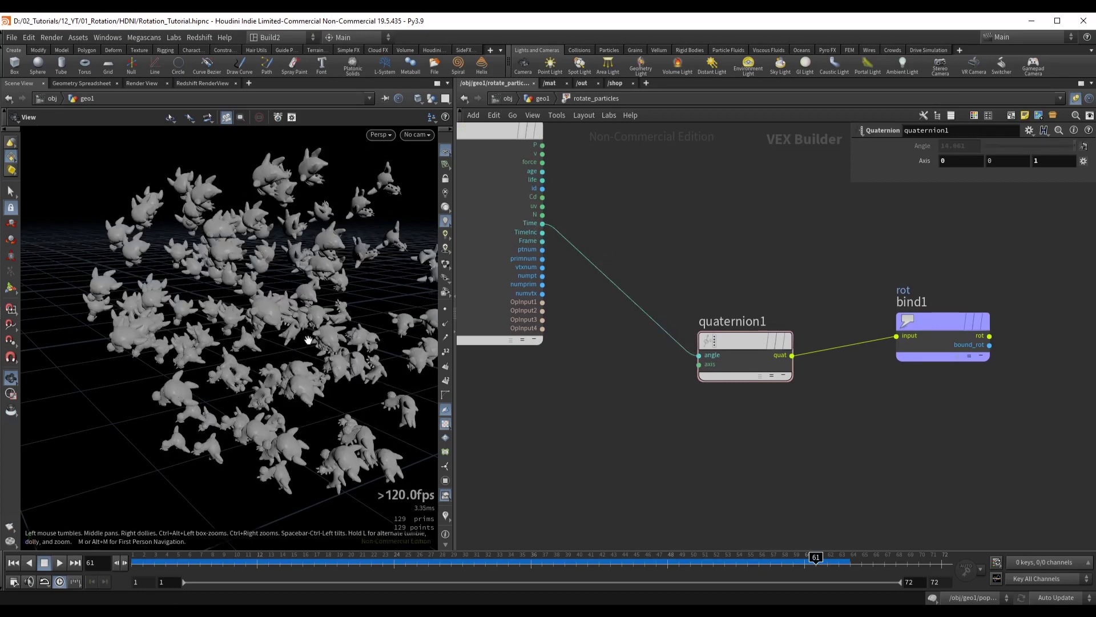
{"action": "left_click", "coordinate": [395, 557]}
{"action": "key", "text": "Up"}
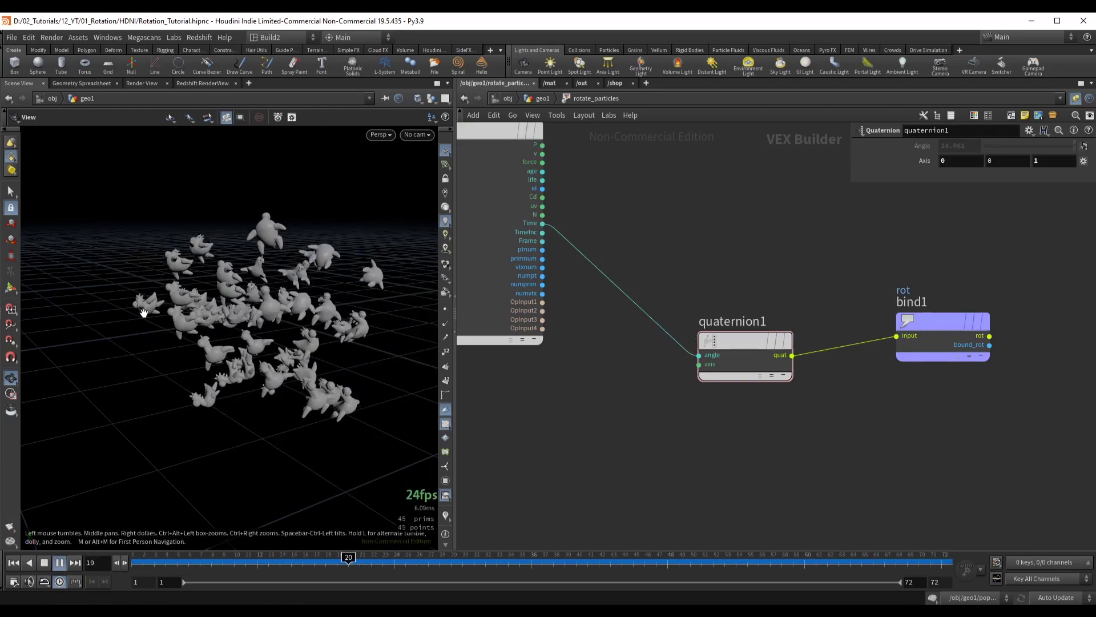
{"action": "key", "text": "Up"}
Insert a Multiply Constant node between Time and quaternion1's angle input, with its multiplier set to 4
{"action": "key", "text": "Tab"}
{"action": "type", "text": "mulconst"}
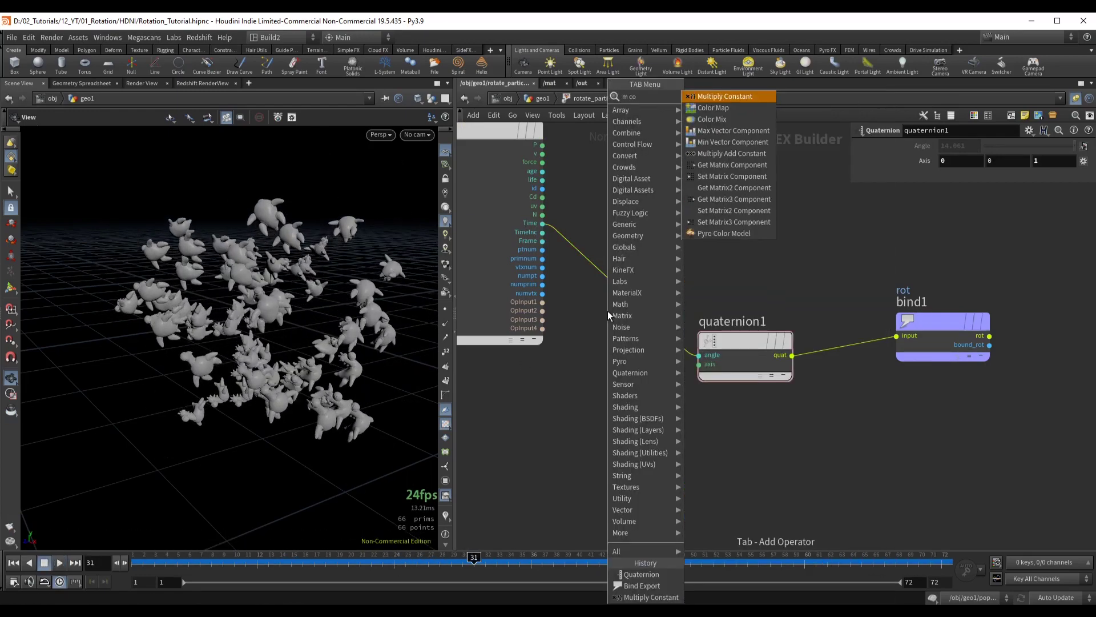
{"action": "key", "text": "Return"}
{"action": "left_click", "coordinate": [608, 310]}
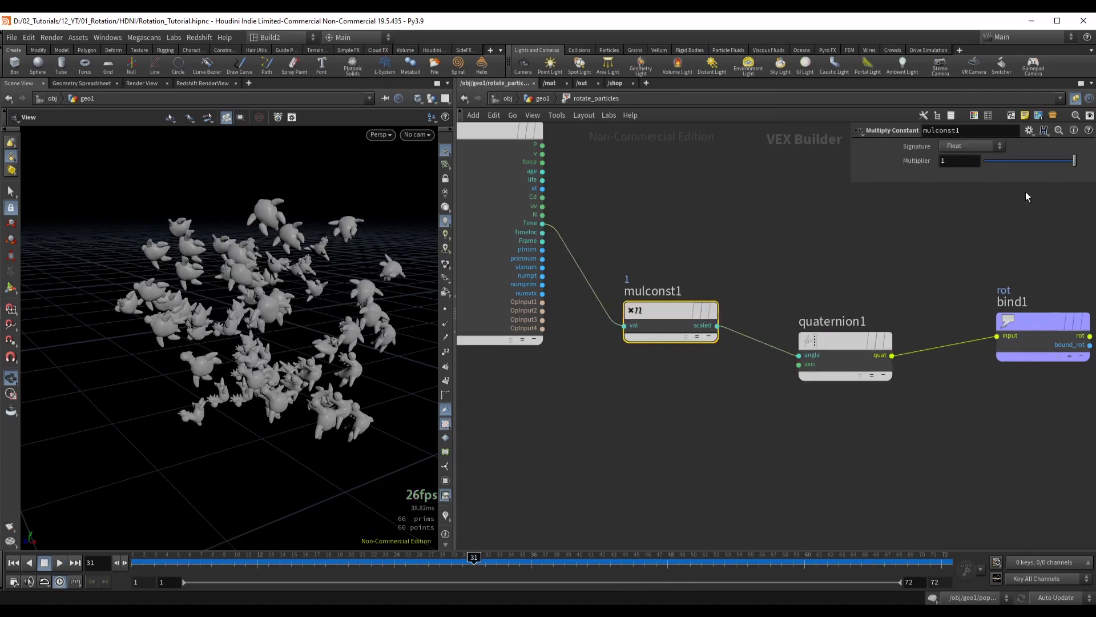
{"action": "double_click", "coordinate": [966, 164]}
{"action": "type", "text": "4"}
{"action": "key", "text": "Return"}
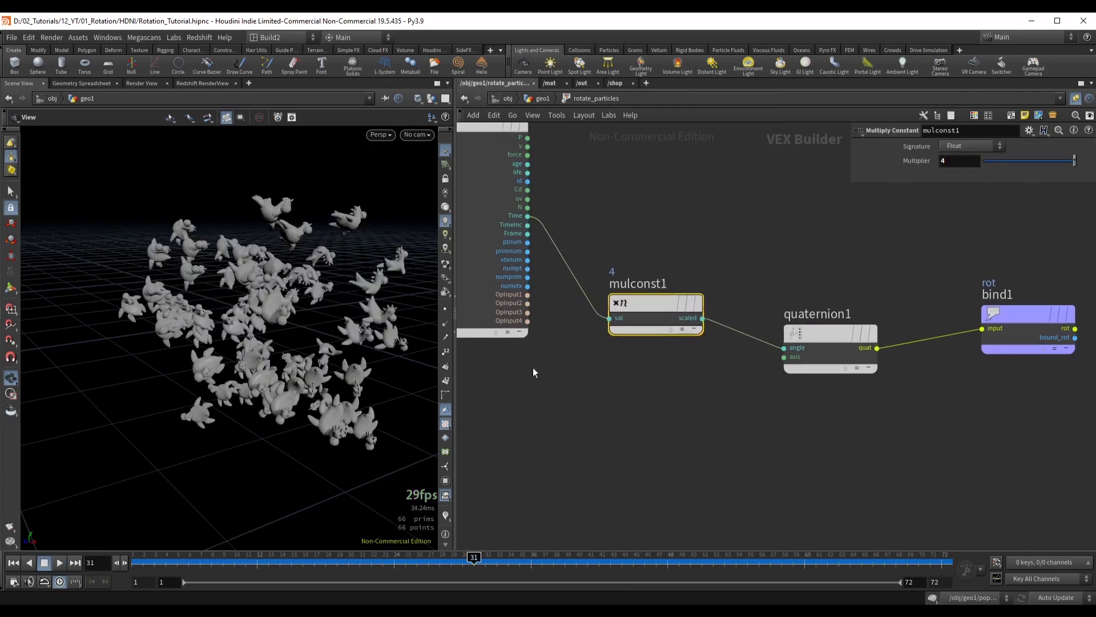
Play the animation to check the toys' rotation speed with the multiplied time
{"action": "left_click", "coordinate": [373, 562]}
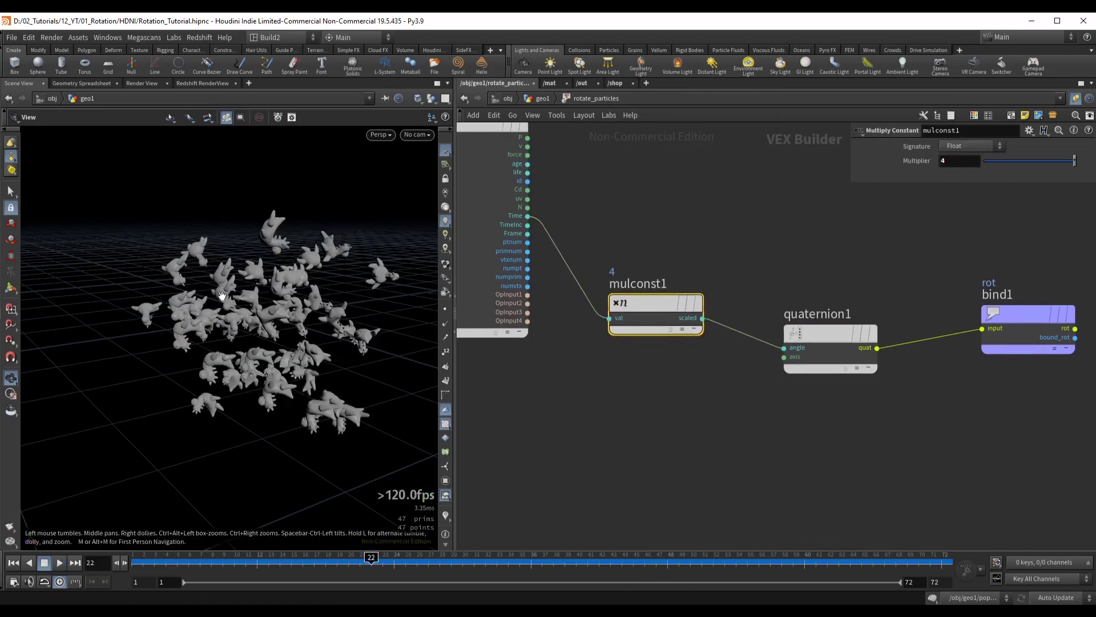
{"action": "key", "text": "Up"}
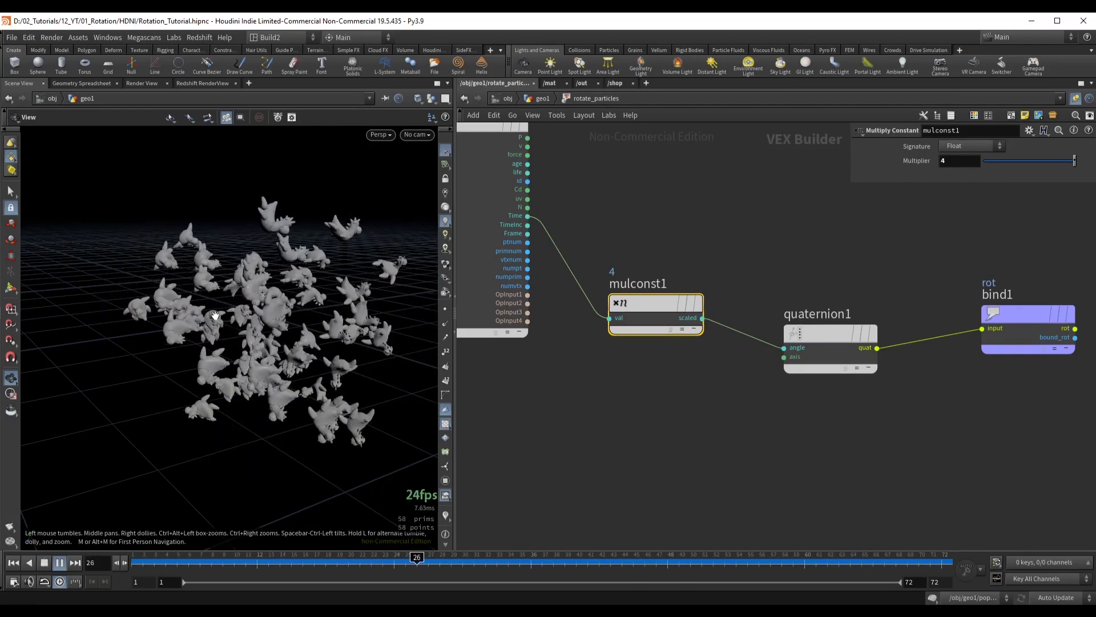
{"action": "key", "text": "Up"}
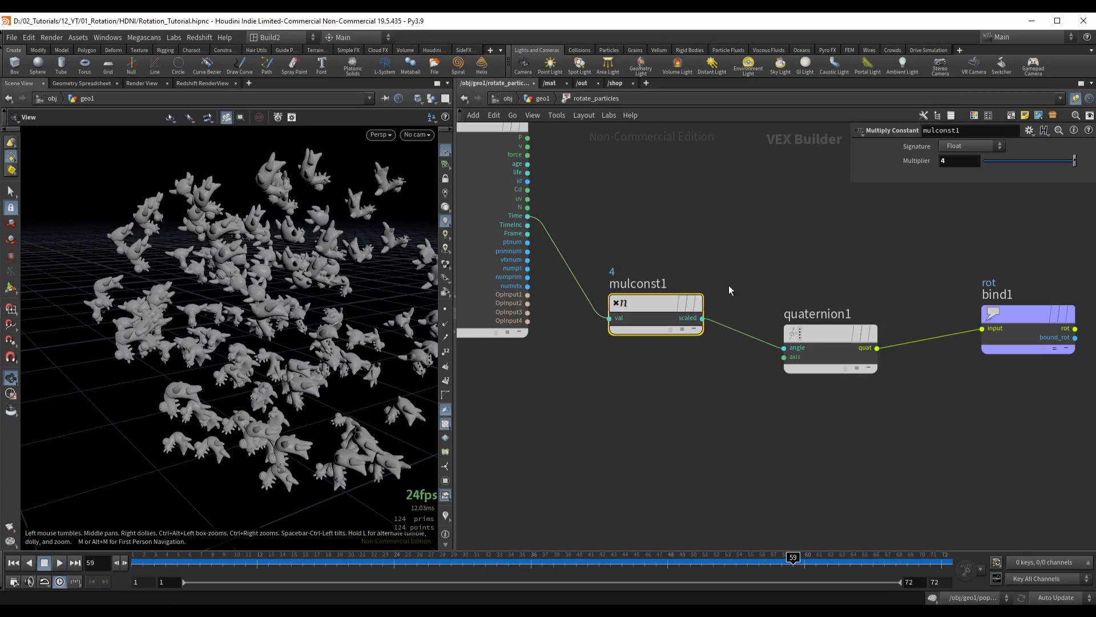
Align quaternion1 with bind1, set its axis to 0, 1, 0, and play the animation to check the rotation
{"action": "middle_click_drag", "start_coordinate": [729, 285], "coordinate": [671, 302]}
{"action": "left_click_drag", "start_coordinate": [760, 351], "coordinate": [751, 333]}
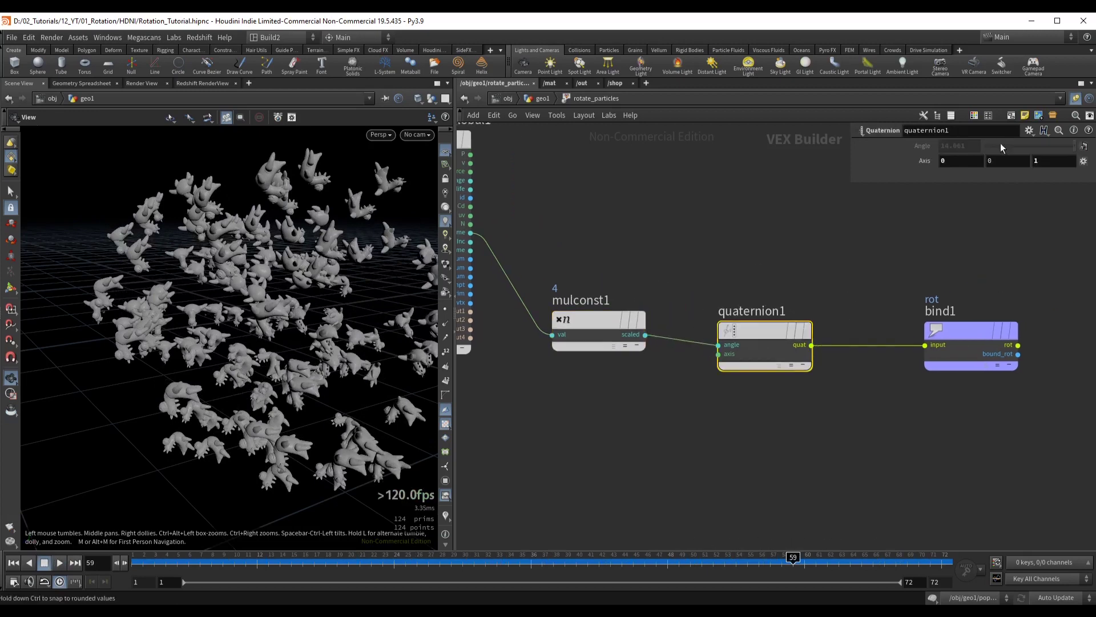
{"action": "type", "text": "1"}
{"action": "key", "text": "Tab"}
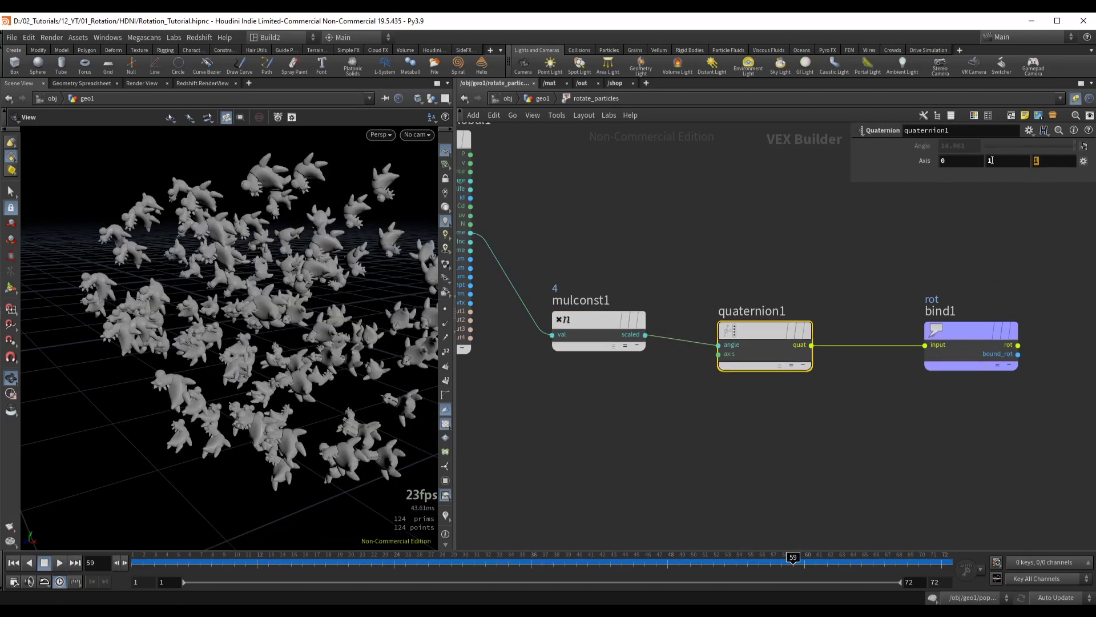
{"action": "key", "text": "Return"}
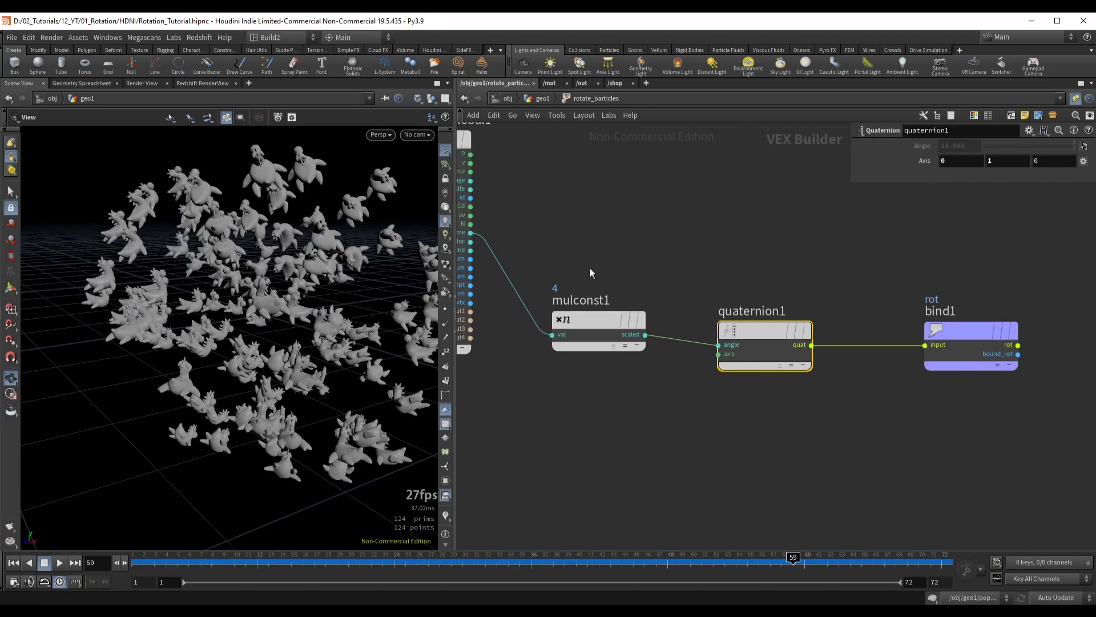
{"action": "key", "text": "Up"}
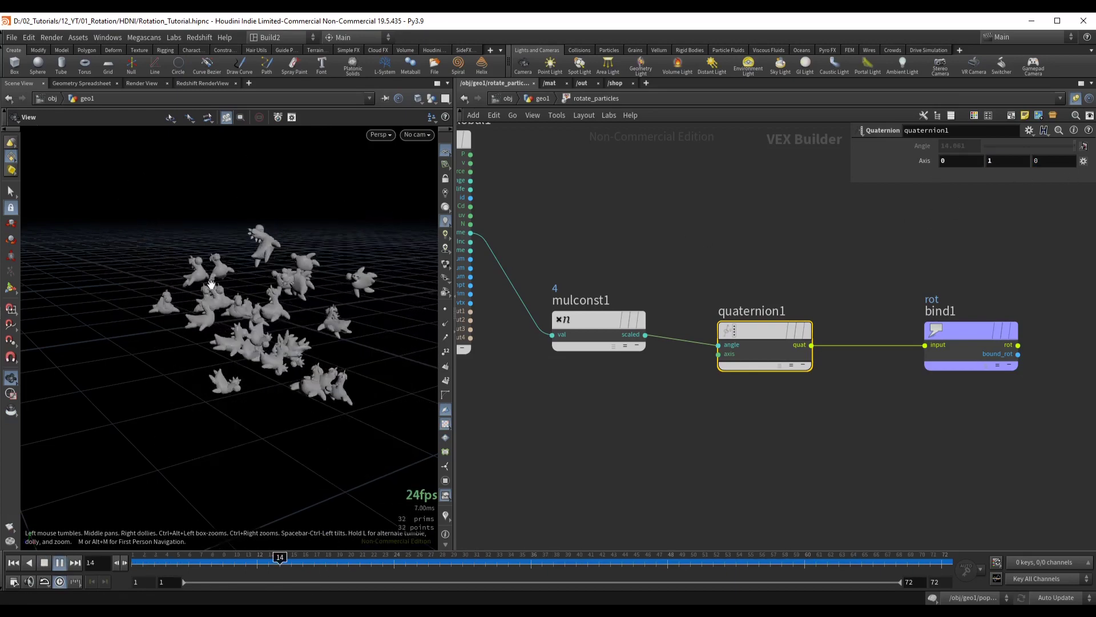
{"action": "key", "text": "Up"}
Connect the global id output to a new Random node above mulconst1, and align the neighbouring nodes
{"action": "key", "text": "h"}
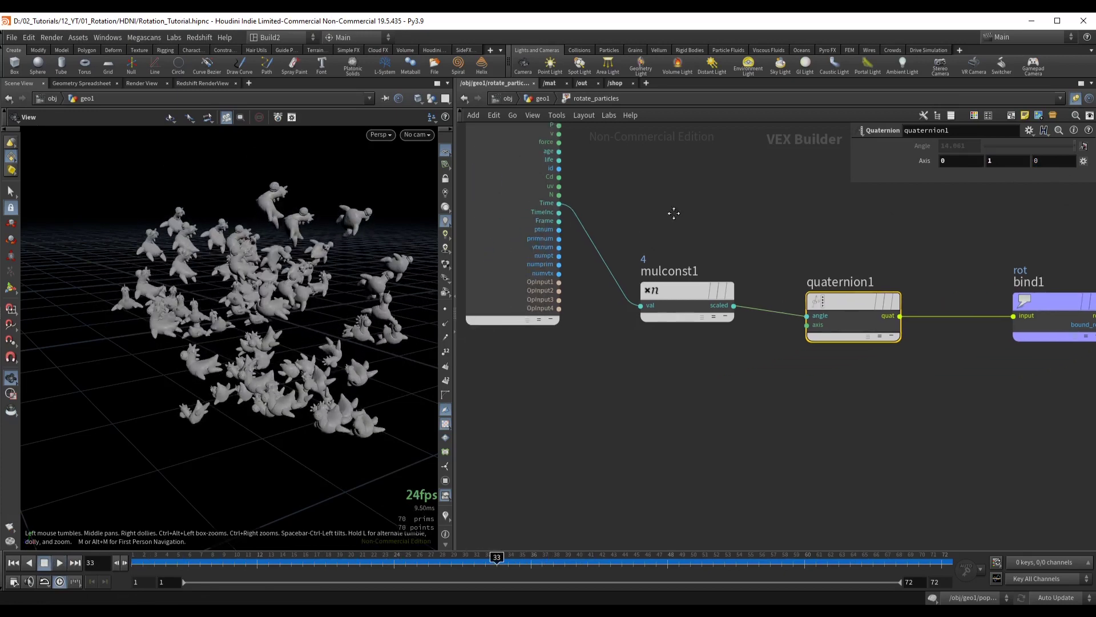
{"action": "middle_click_drag", "start_coordinate": [655, 220], "coordinate": [649, 238]}
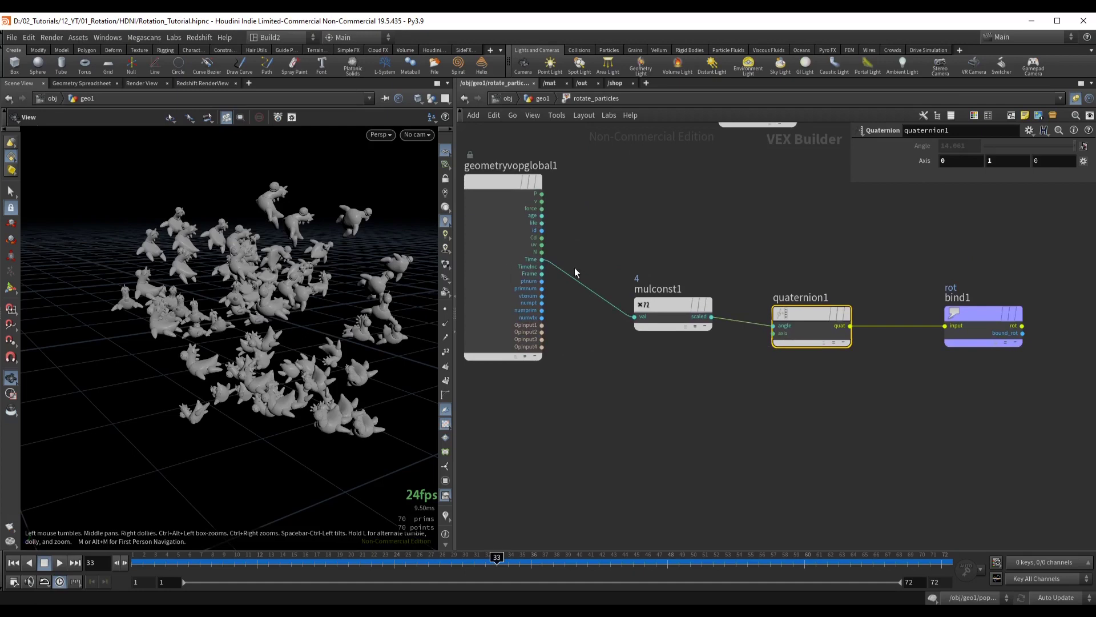
{"action": "scroll", "coordinate": [576, 273], "scroll_direction": "up", "scroll_amount": 2}
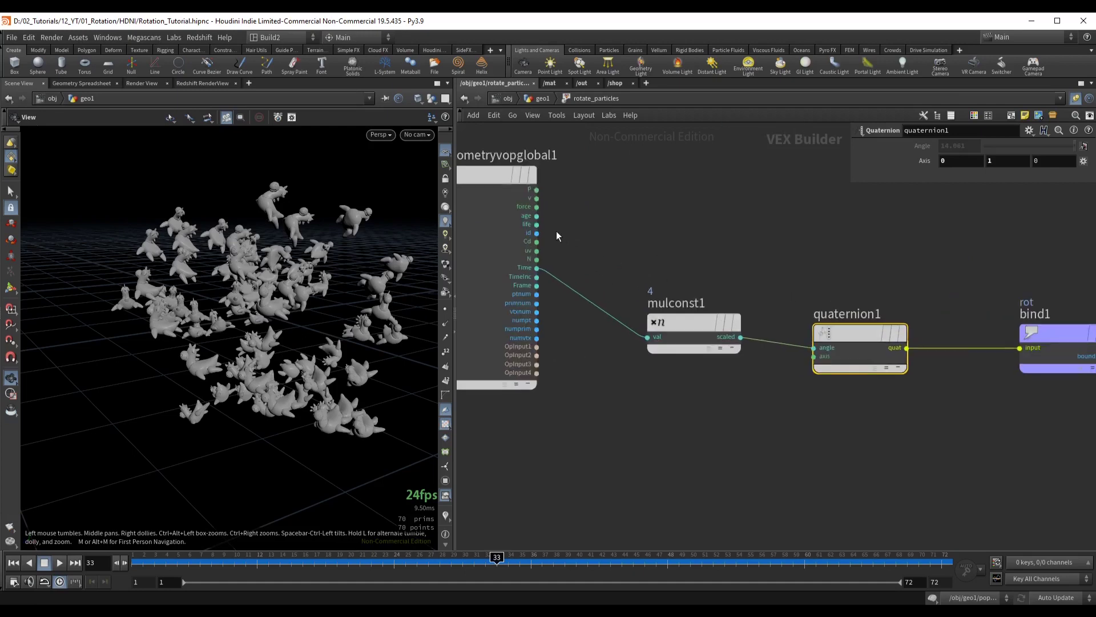
{"action": "middle_click_drag", "start_coordinate": [556, 230], "coordinate": [555, 245]}
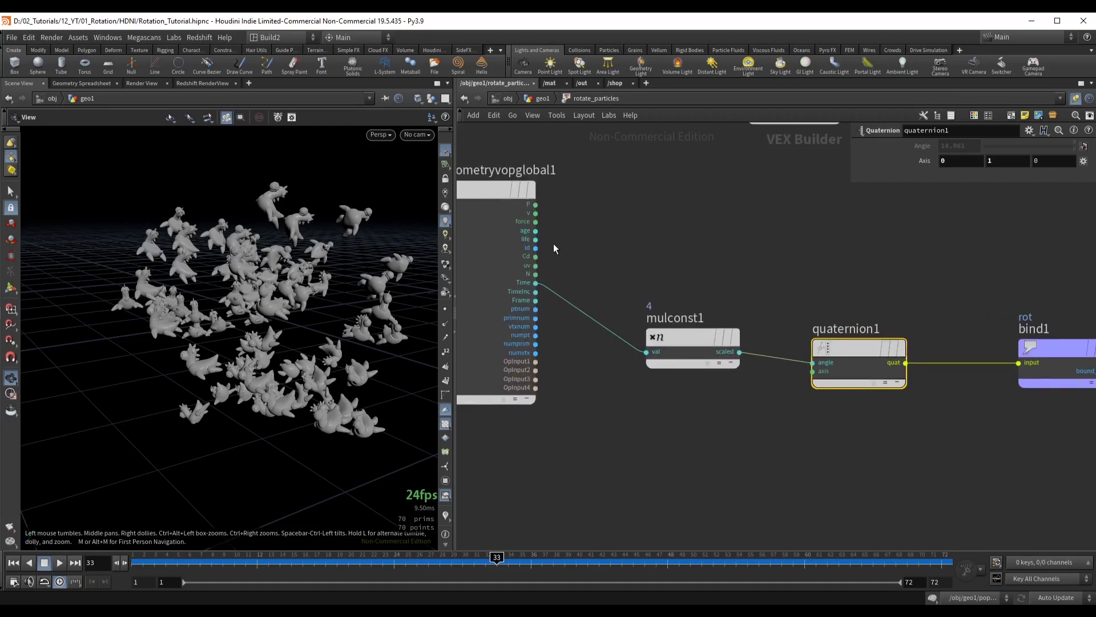
{"action": "left_click", "coordinate": [537, 248]}
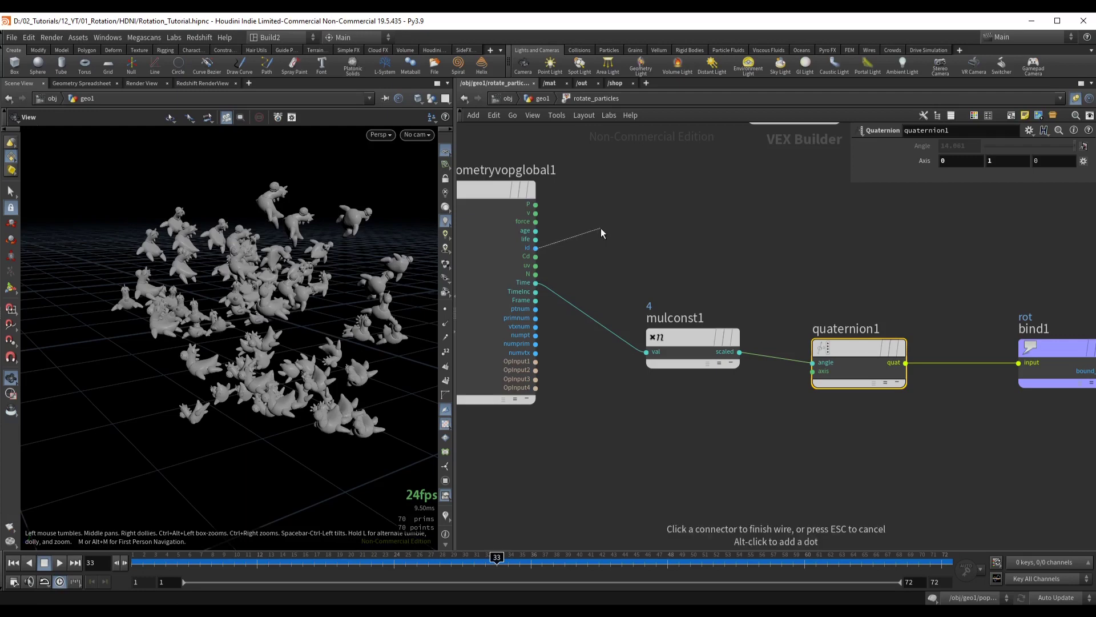
{"action": "key", "text": "Tab"}
{"action": "type", "text": "rand"}
{"action": "key", "text": "Return"}
{"action": "left_click", "coordinate": [651, 231]}
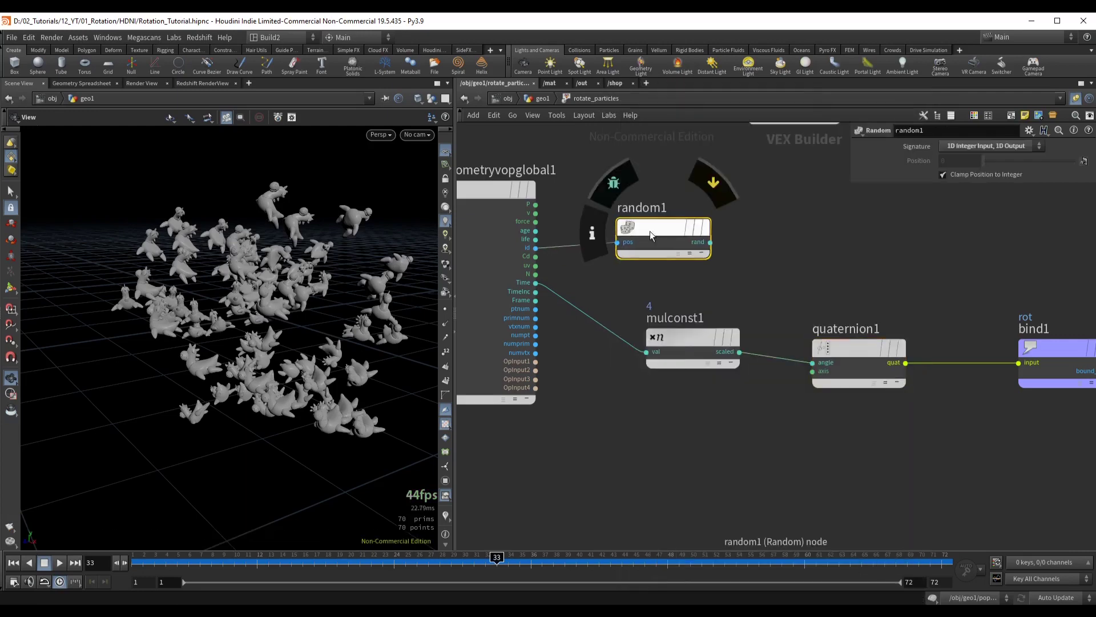
{"action": "left_click_drag", "start_coordinate": [650, 231], "coordinate": [640, 217]}
{"action": "middle_click_drag", "start_coordinate": [789, 258], "coordinate": [713, 277]}
{"action": "left_click_drag", "start_coordinate": [613, 342], "coordinate": [571, 368]}
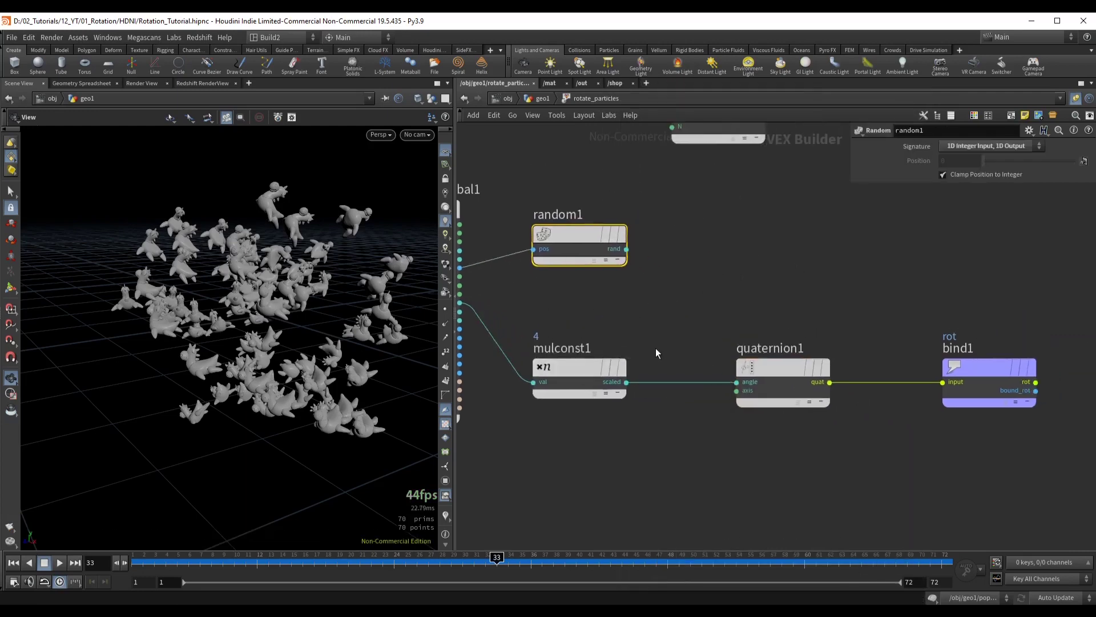
Connect random1's rand output to a new Fit Range node placed beside it
{"action": "left_click", "coordinate": [626, 249]}
{"action": "key", "text": "Tab"}
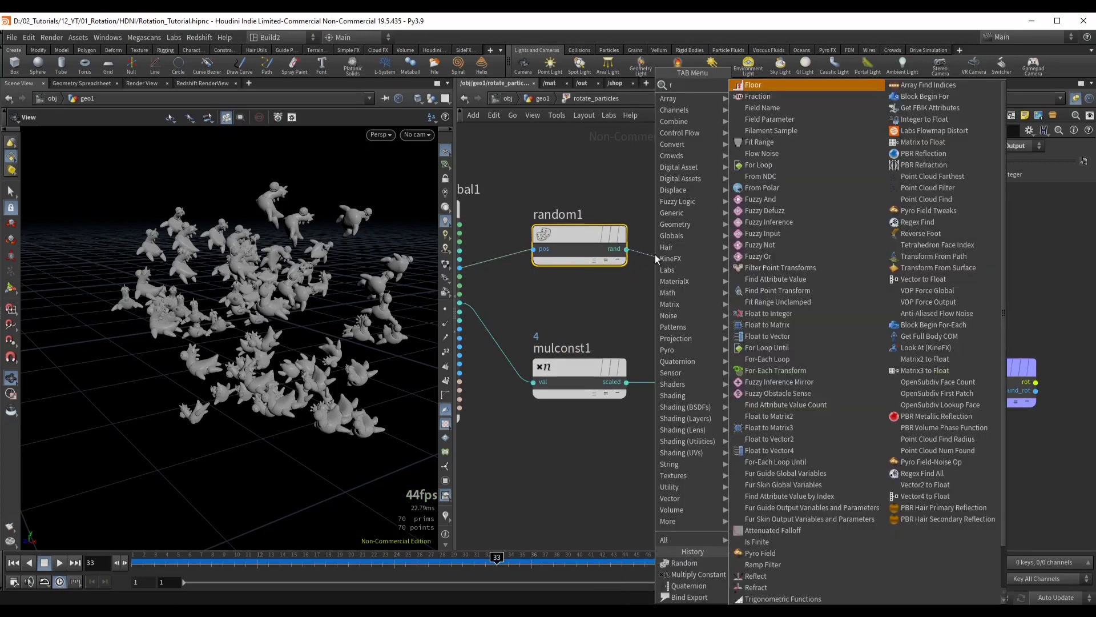
{"action": "type", "text": "fit"}
{"action": "key", "text": "Return"}
{"action": "left_click", "coordinate": [707, 255]}
{"action": "left_click_drag", "start_coordinate": [708, 255], "coordinate": [672, 246]}
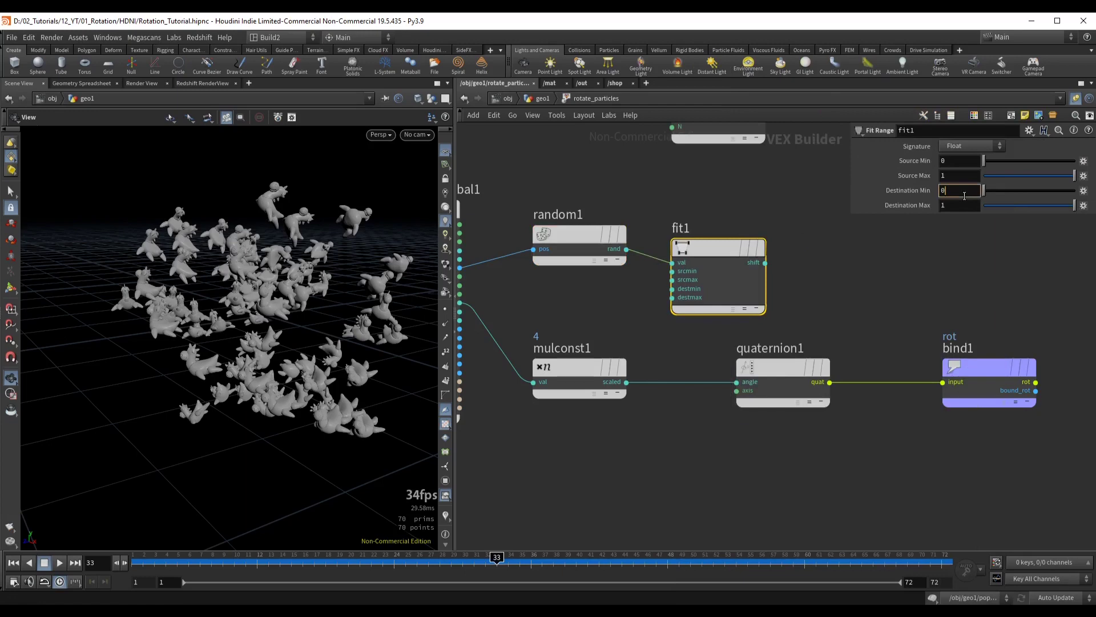
{"action": "key", "text": "Tab"}
Insert a Multiply node between mulconst1 and quaternion1, and connect fit1's shift output to its second input
{"action": "middle_click_drag", "start_coordinate": [895, 313], "coordinate": [784, 308]}
{"action": "left_click_drag", "start_coordinate": [976, 462], "coordinate": [679, 360]}
{"action": "left_click_drag", "start_coordinate": [675, 363], "coordinate": [813, 363]}
{"action": "left_click", "coordinate": [645, 345]}
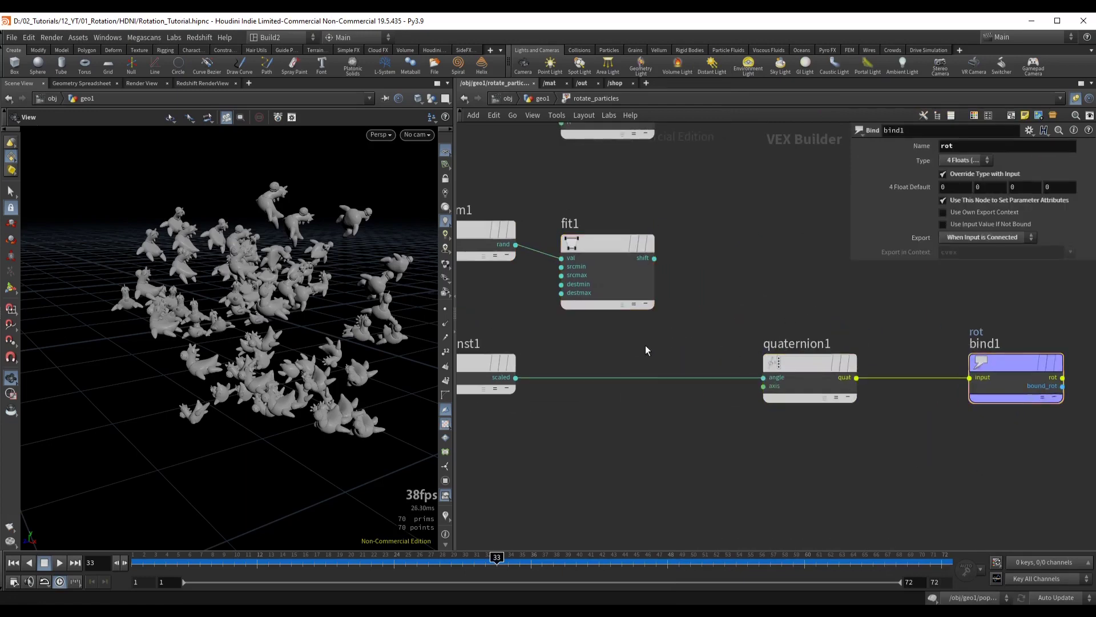
{"action": "key", "text": "Tab"}
{"action": "type", "text": "mul"}
{"action": "key", "text": "Return"}
{"action": "left_click", "coordinate": [705, 384]}
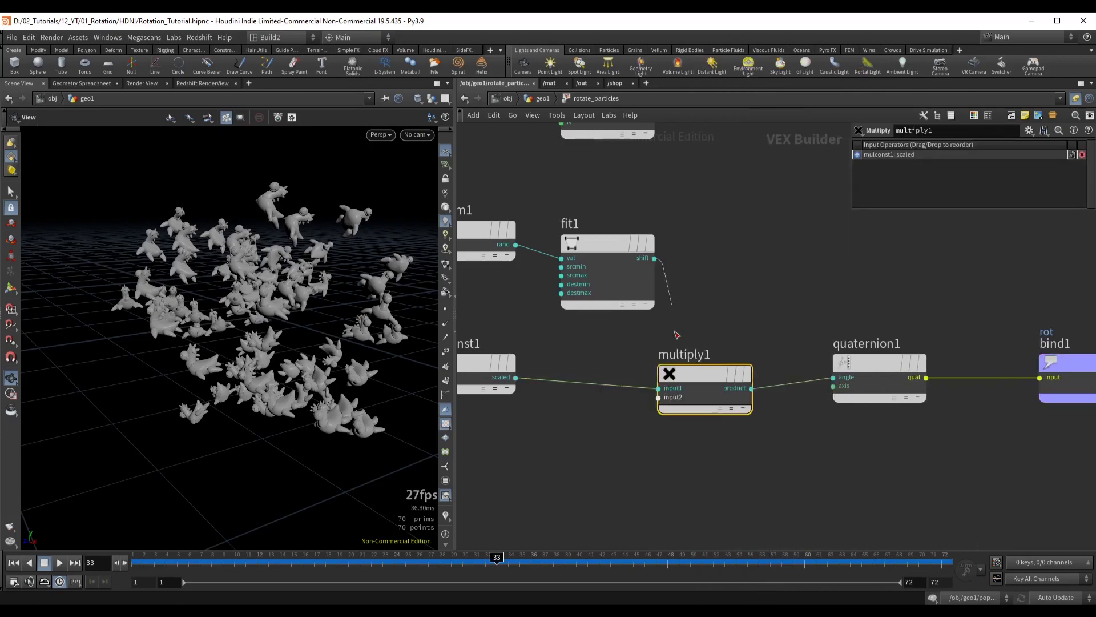
{"action": "left_click_drag", "start_coordinate": [675, 332], "coordinate": [659, 398]}
Play the animation from the first frame to check the randomized rotation of each toy
{"action": "left_click", "coordinate": [693, 266]}
{"action": "key", "text": "ctrl+Up"}
{"action": "key", "text": "Up"}
{"action": "key", "text": "ctrl+Up"}
{"action": "key", "text": "Up"}
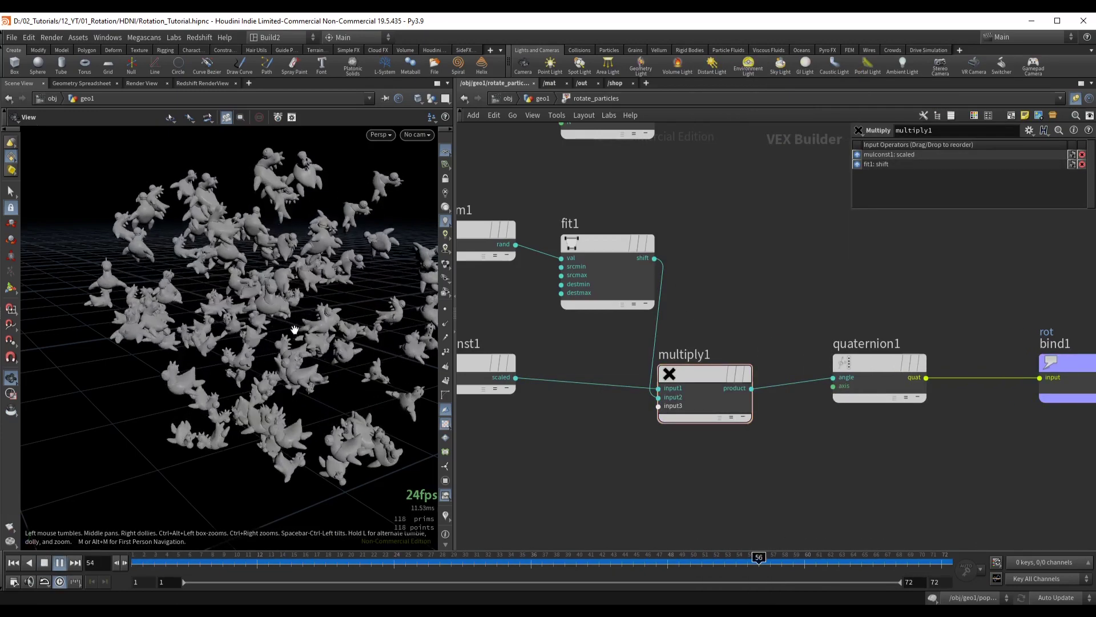
{"action": "key", "text": "Up"}
Delete the Random, Fit Range, Multiply Constant and Multiply nodes, leaving quaternion1's angle input unconnected
{"action": "scroll", "coordinate": [631, 442], "scroll_direction": "down", "scroll_amount": 2}
{"action": "middle_click_drag", "start_coordinate": [611, 446], "coordinate": [734, 393]}
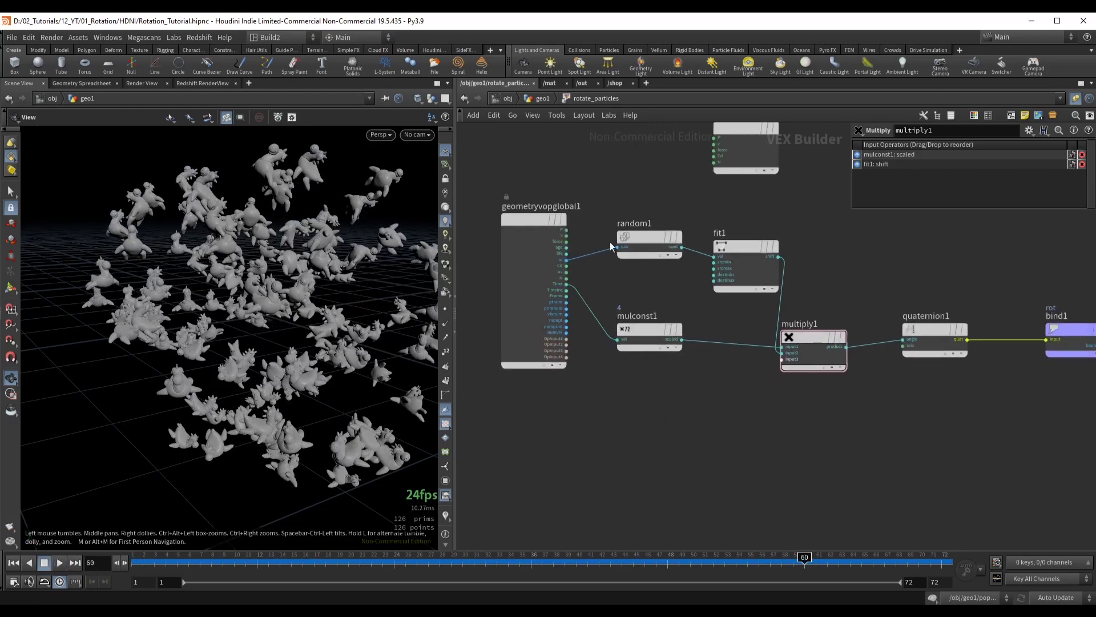
{"action": "scroll", "coordinate": [682, 220], "scroll_direction": "up", "scroll_amount": 2}
{"action": "left_click_drag", "start_coordinate": [625, 225], "coordinate": [799, 289]}
{"action": "key", "text": "Delete"}
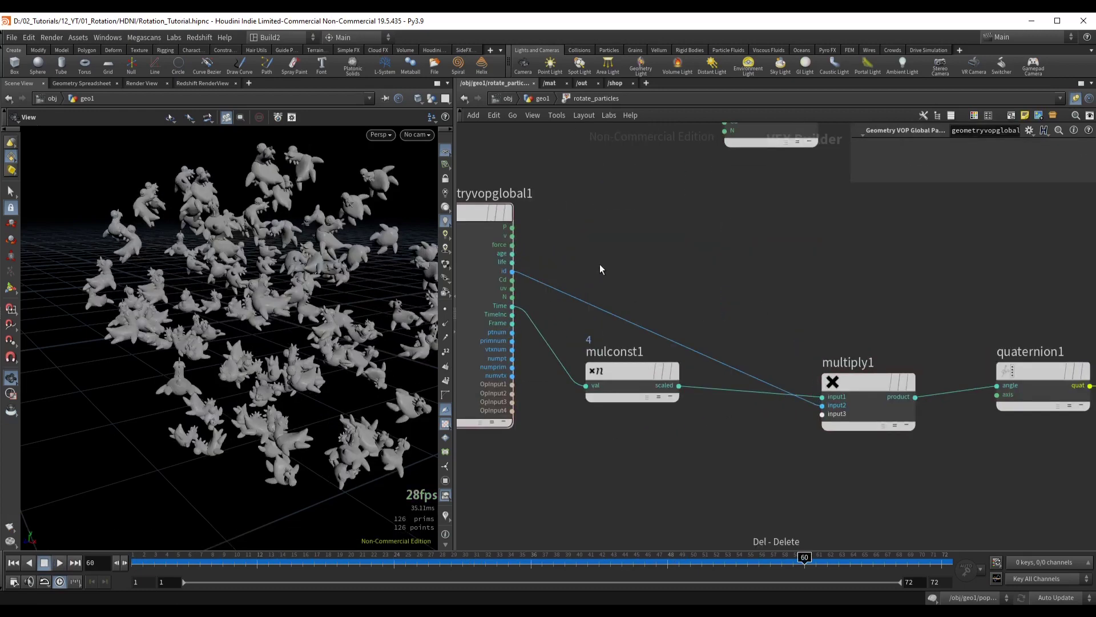
{"action": "left_click", "coordinate": [619, 374]}
{"action": "key", "text": "Delete"}
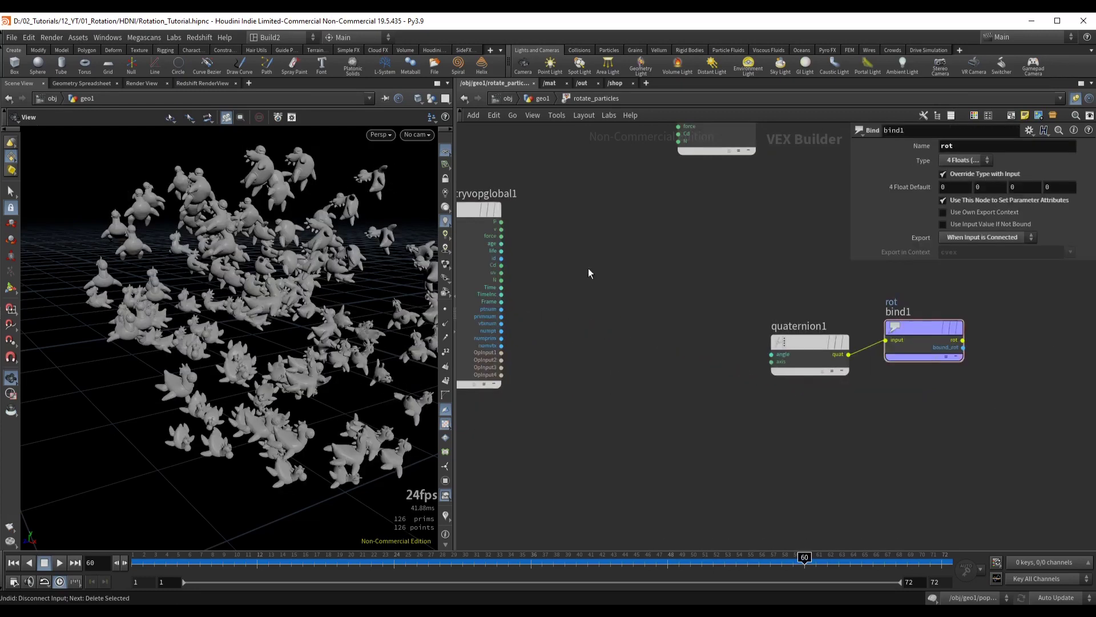
Add a Length node fed by the particle velocity v and connect its len output to quaternion1's angle input
{"action": "middle_click_drag", "start_coordinate": [588, 268], "coordinate": [610, 275]}
{"action": "scroll", "coordinate": [608, 277], "scroll_direction": "up", "scroll_amount": 1}
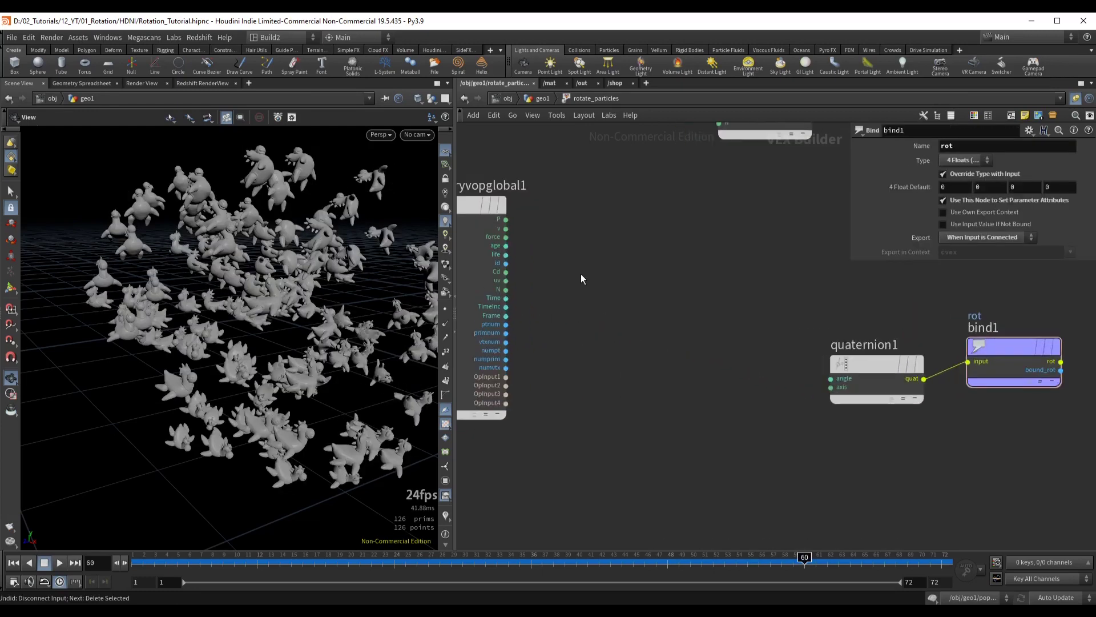
{"action": "left_click", "coordinate": [506, 228]}
{"action": "key", "text": "Tab"}
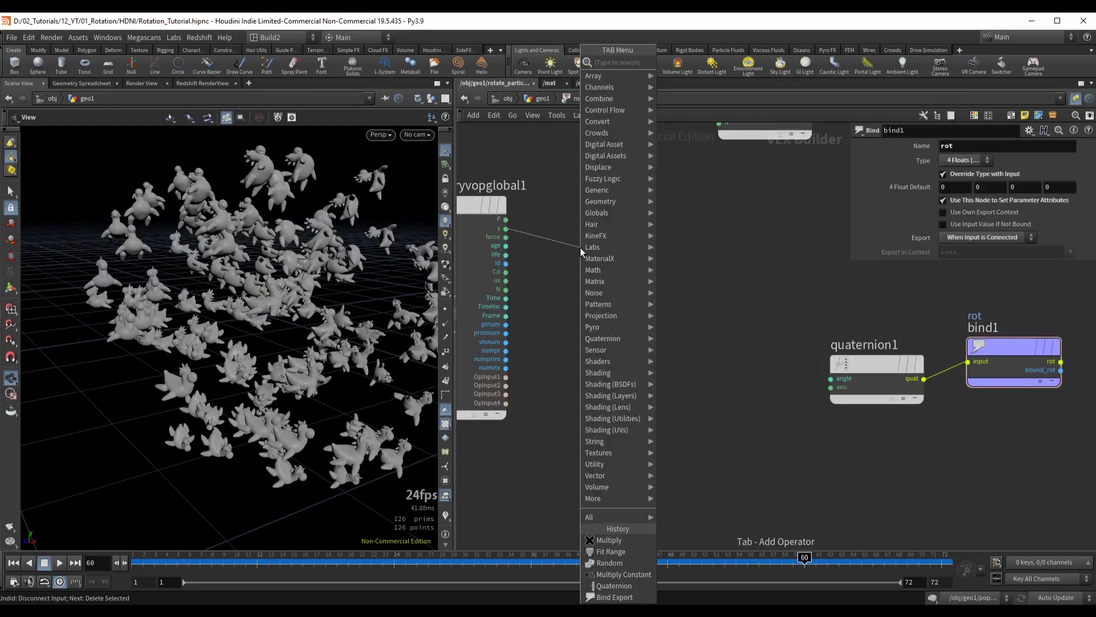
{"action": "type", "text": "length"}
{"action": "key", "text": "Return"}
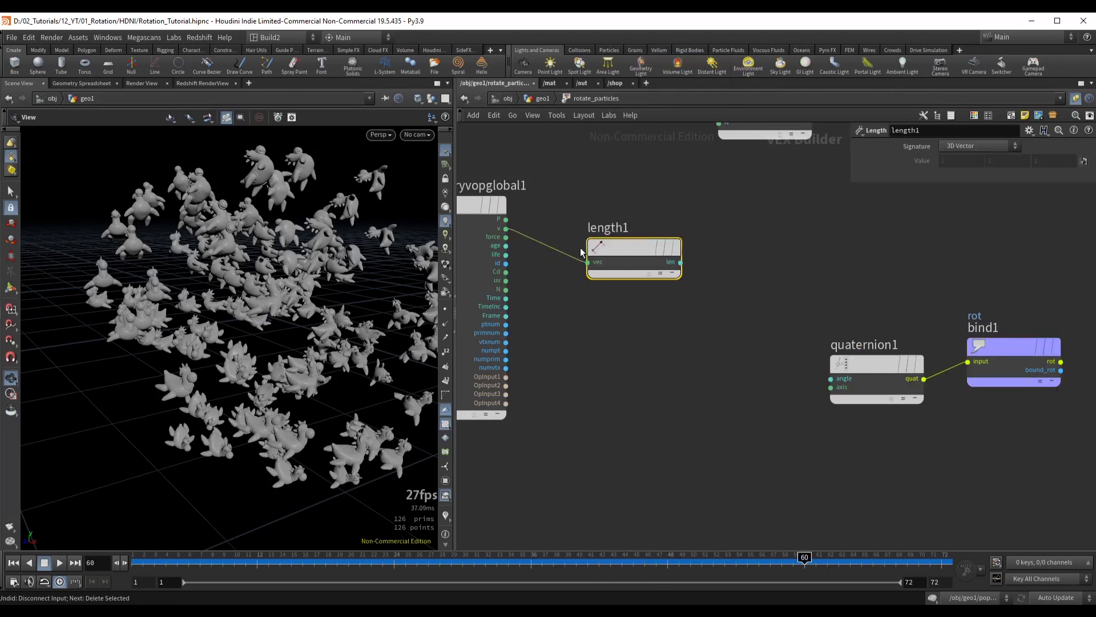
{"action": "left_click", "coordinate": [680, 262]}
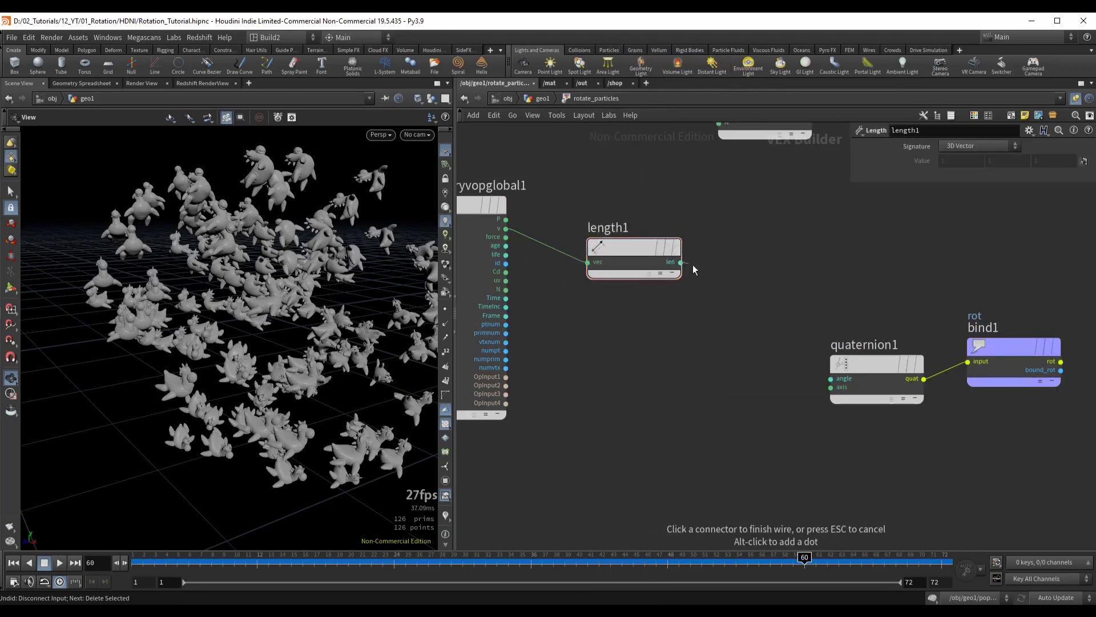
{"action": "left_click", "coordinate": [801, 375]}
Play the animation from the first frame to check how the velocity-driven angle rotates the toys
{"action": "scroll", "coordinate": [241, 306], "scroll_direction": "down", "scroll_amount": 3}
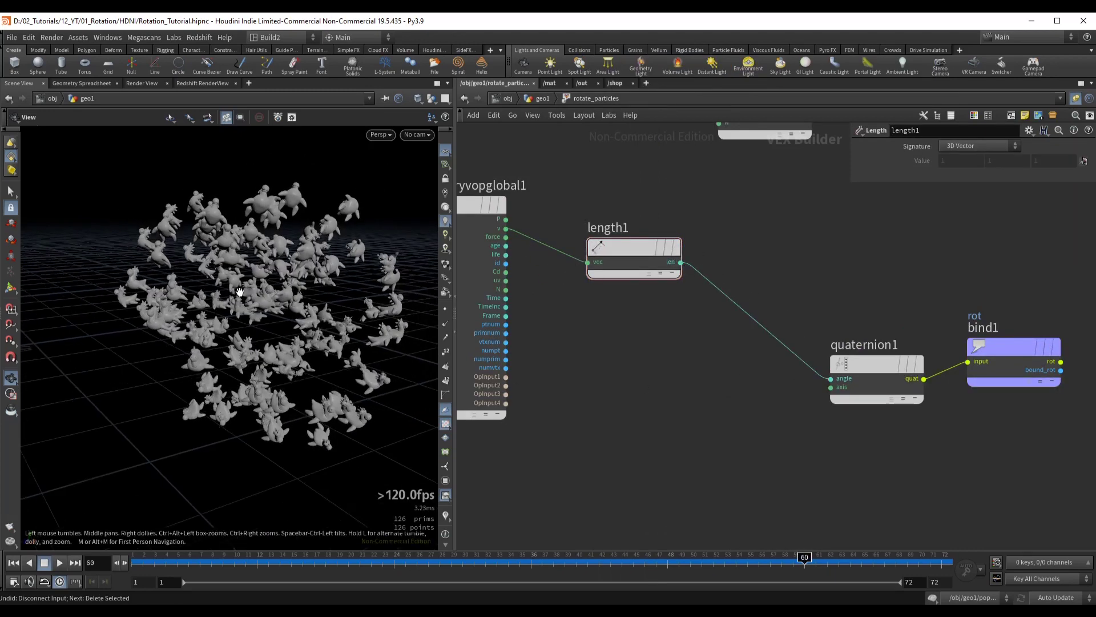
{"action": "middle_click_drag", "start_coordinate": [240, 294], "coordinate": [247, 303]}
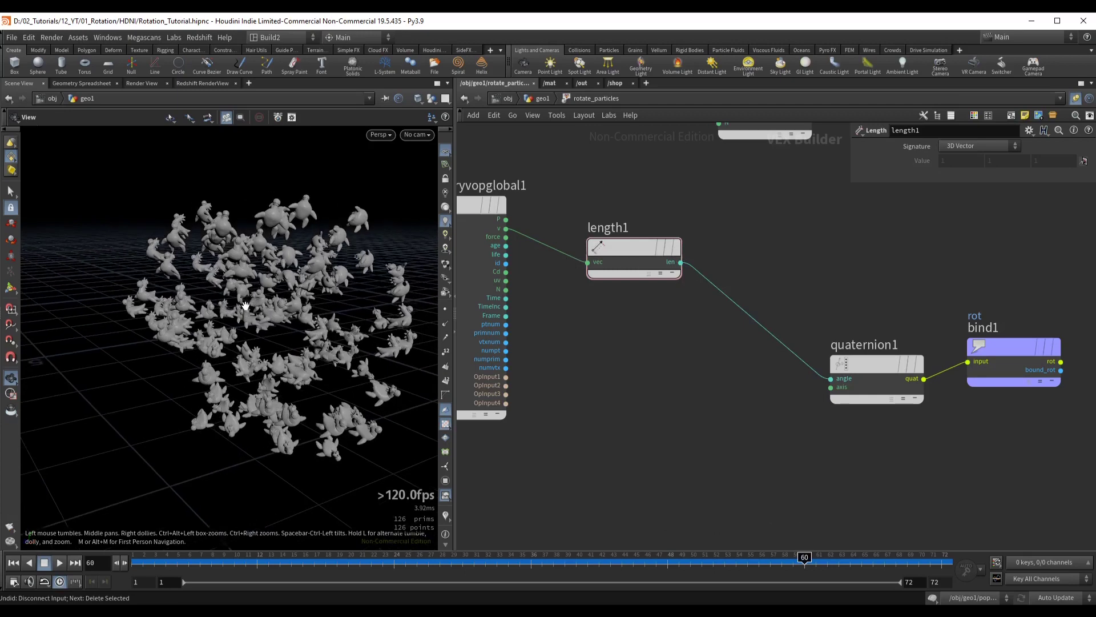
{"action": "left_click_drag", "start_coordinate": [226, 297], "coordinate": [226, 292]}
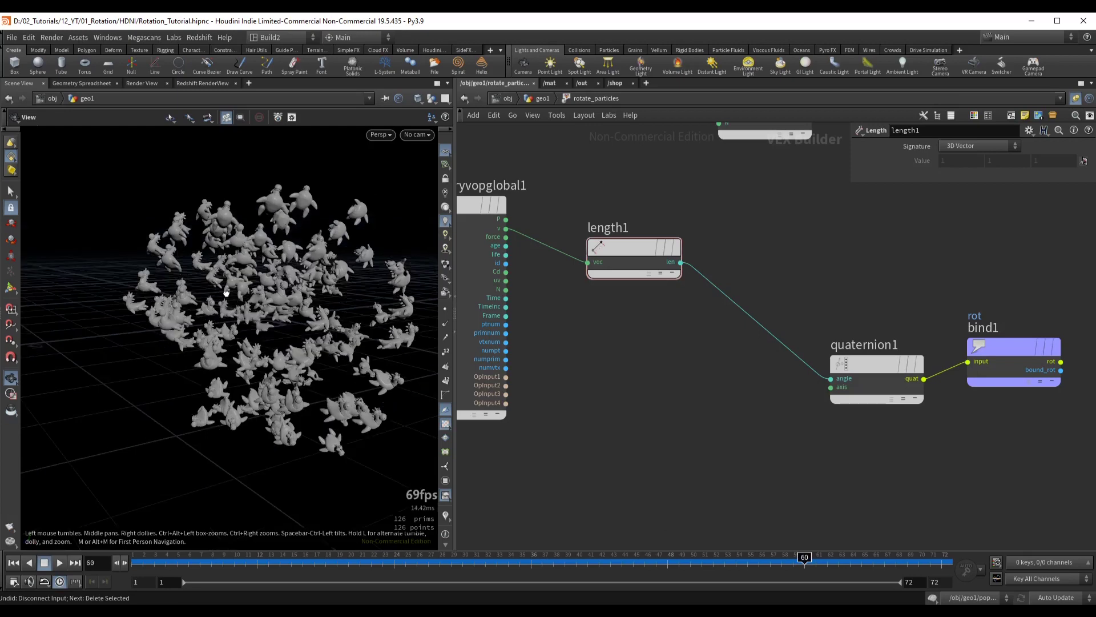
{"action": "key", "text": "ctrl+Up"}
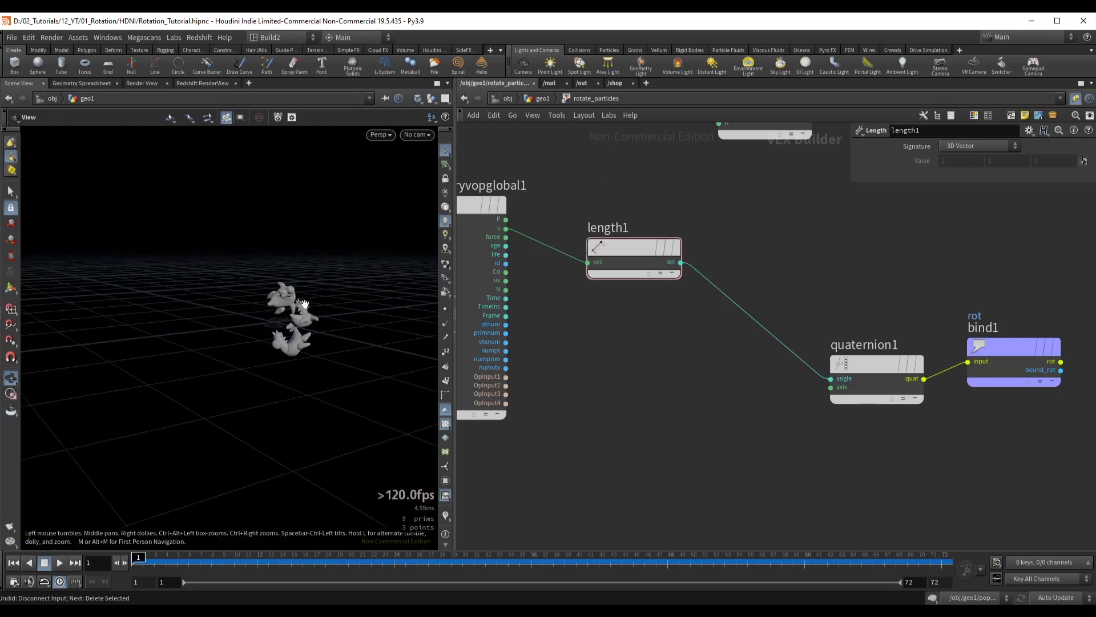
{"action": "key", "text": "Up"}
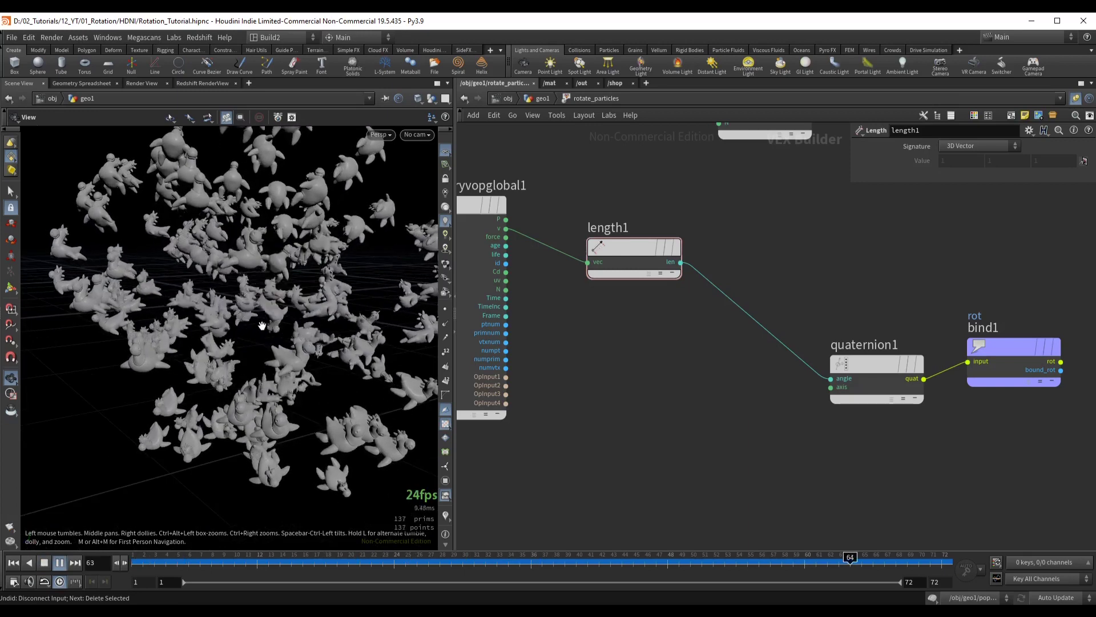
{"action": "key", "text": "Up"}
{"action": "left_click_drag", "start_coordinate": [211, 292], "coordinate": [255, 325]}
{"action": "key", "text": "Up"}
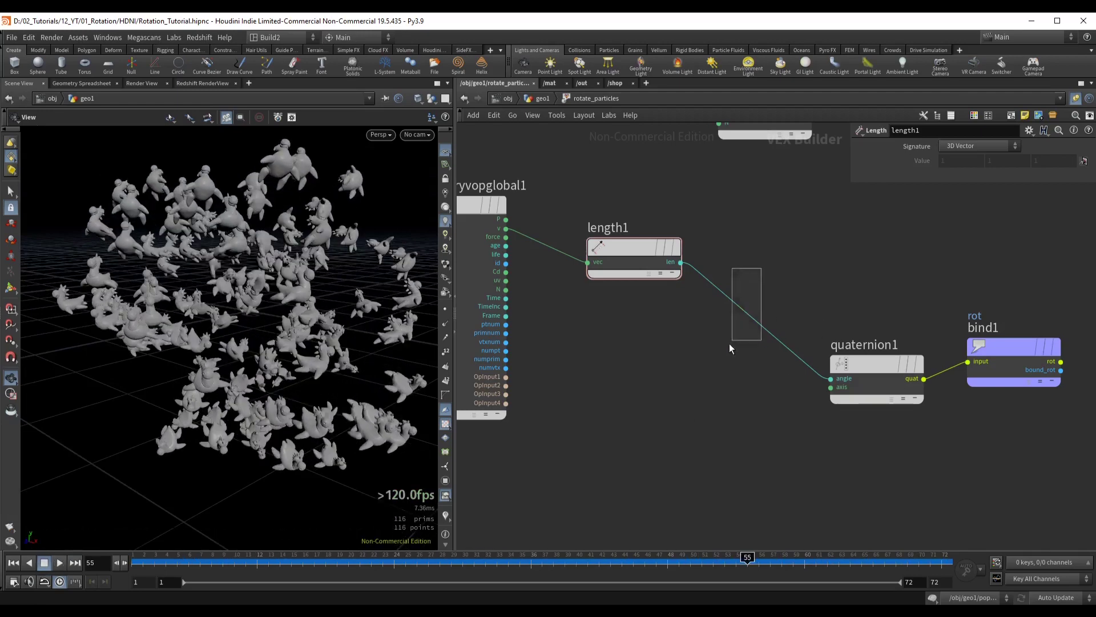
Insert a Multiply Constant node with multiplier 0.6 between length1 and quaternion1, and line up the neighbouring nodes
{"action": "key", "text": "Tab"}
{"action": "type", "text": "mco"}
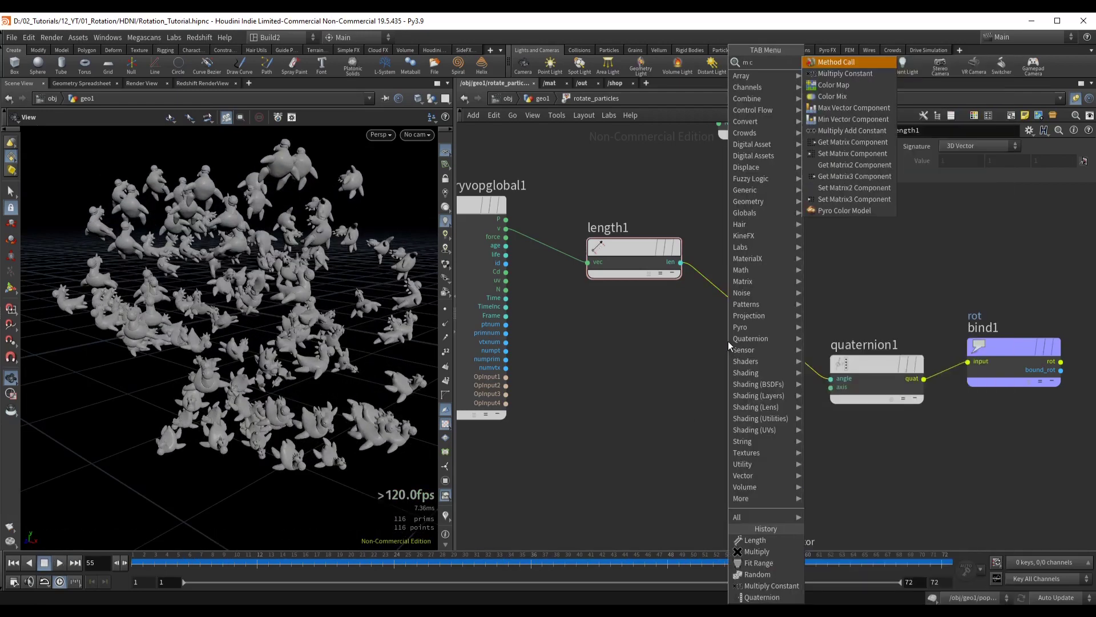
{"action": "key", "text": "Return"}
{"action": "key", "text": "Return"}
{"action": "left_click", "coordinate": [784, 345]}
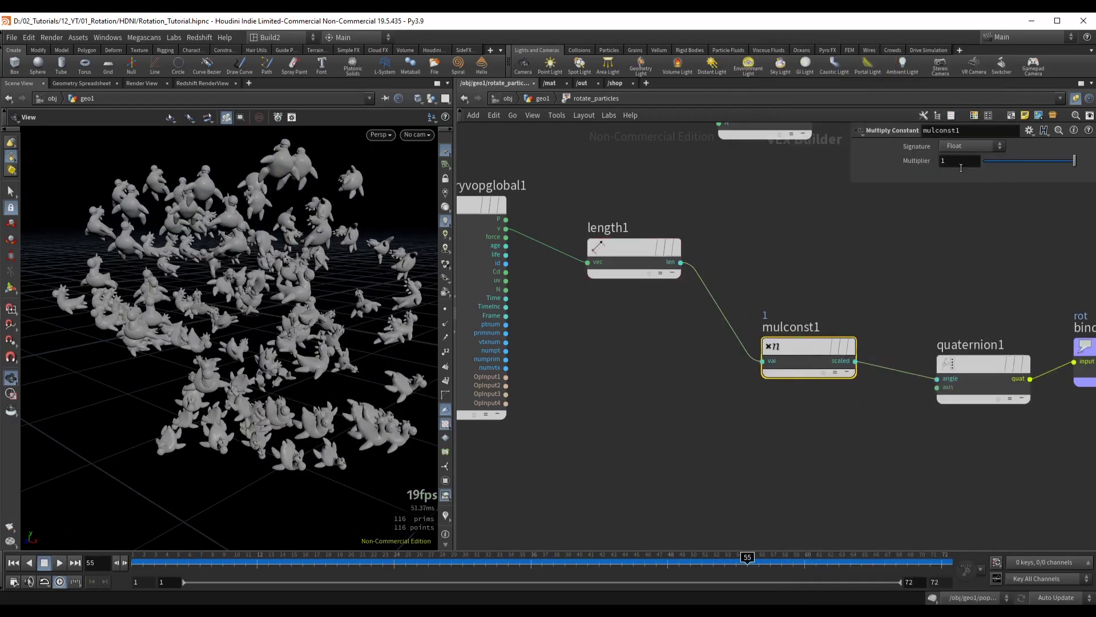
{"action": "type", "text": ".6"}
{"action": "key", "text": "Return"}
{"action": "middle_click_drag", "start_coordinate": [844, 271], "coordinate": [812, 260]}
{"action": "left_click_drag", "start_coordinate": [762, 332], "coordinate": [741, 310]}
{"action": "left_click_drag", "start_coordinate": [945, 351], "coordinate": [901, 334]}
{"action": "left_click", "coordinate": [857, 252]}
Replay the animation from the first frame to check the toys' rotation with the scaled velocity length
{"action": "key", "text": "ctrl+Up"}
{"action": "key", "text": "Up"}
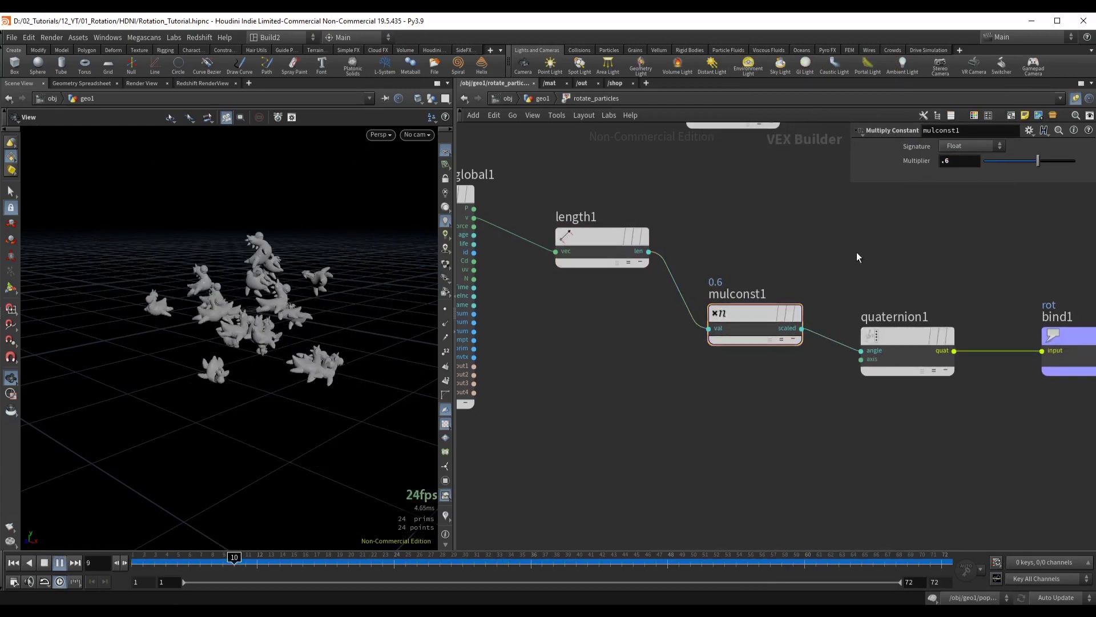
{"action": "key", "text": "Up"}
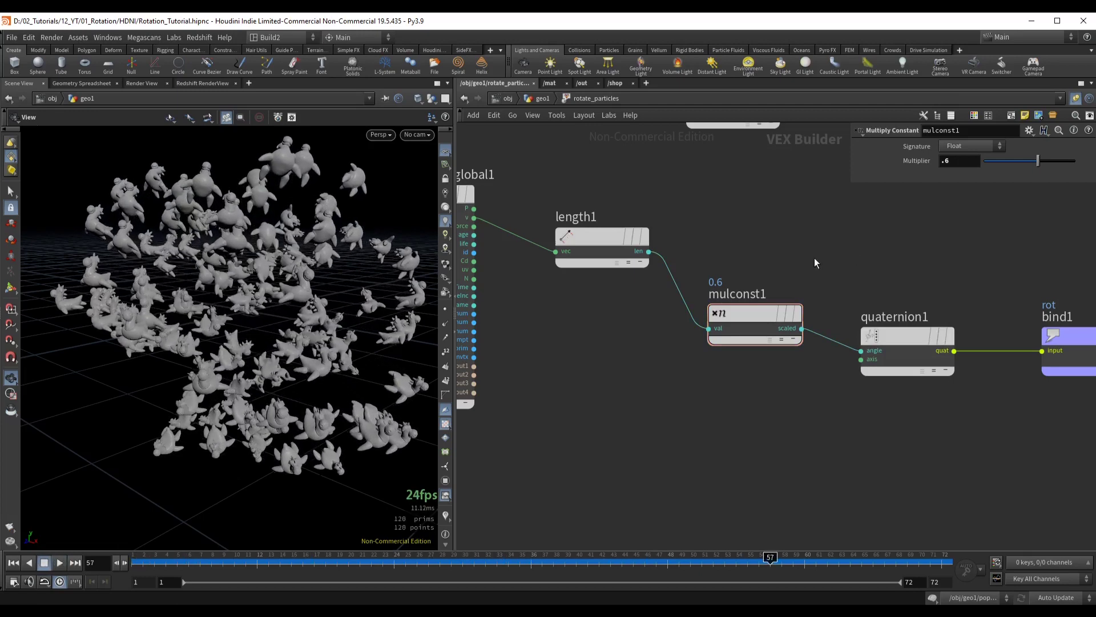
{"action": "left_click_drag", "start_coordinate": [243, 277], "coordinate": [220, 273]}
Feed the global Time output into mulconst1 in place of the velocity length, and delete the Length node
{"action": "scroll", "coordinate": [659, 355], "scroll_direction": "down", "scroll_amount": 4}
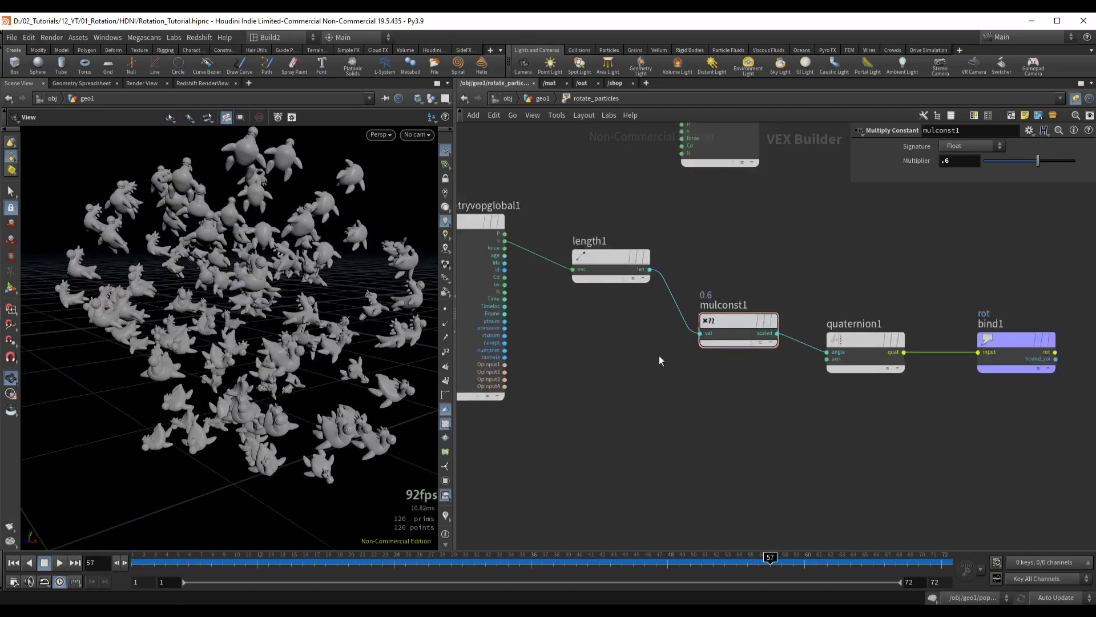
{"action": "left_click_drag", "start_coordinate": [959, 345], "coordinate": [943, 357]}
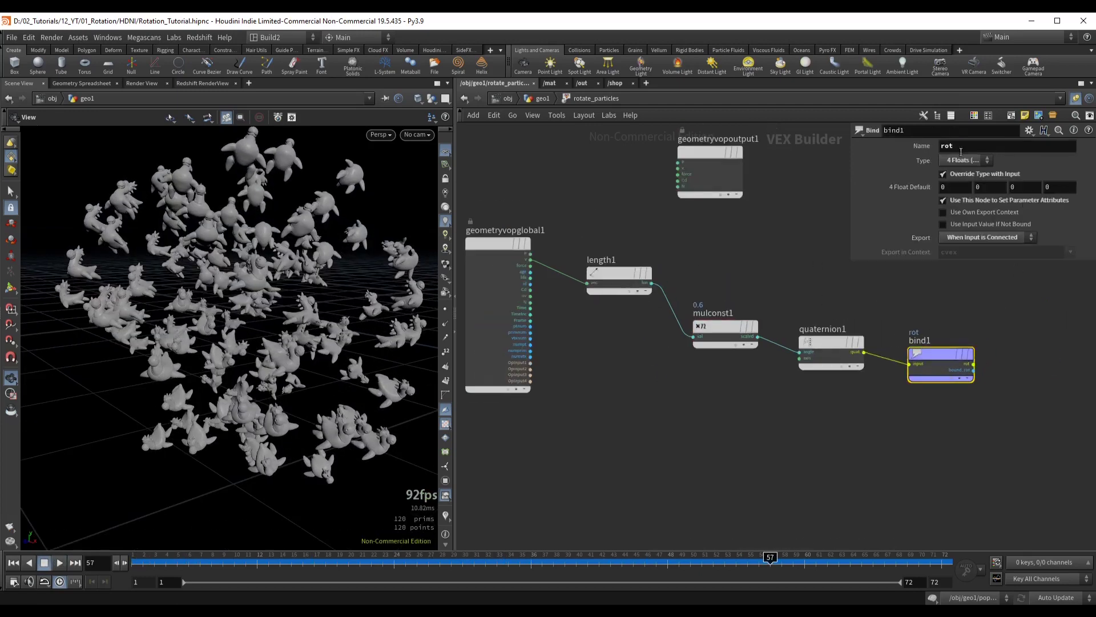
{"action": "middle_click_drag", "start_coordinate": [744, 302], "coordinate": [754, 244]}
{"action": "scroll", "coordinate": [607, 260], "scroll_direction": "up", "scroll_amount": 2}
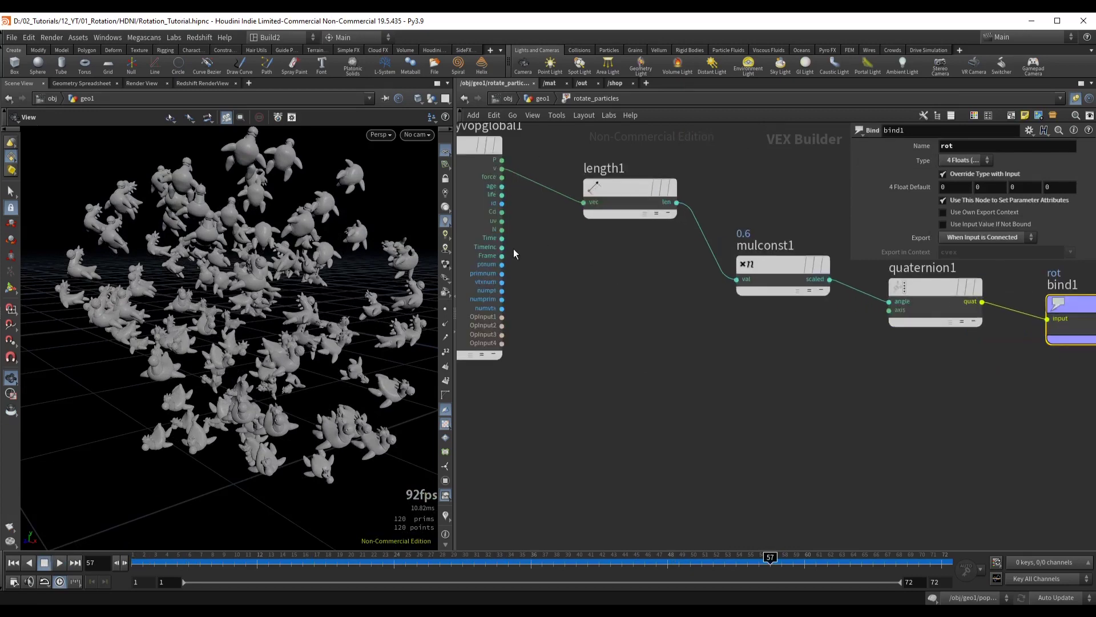
{"action": "left_click", "coordinate": [502, 238]}
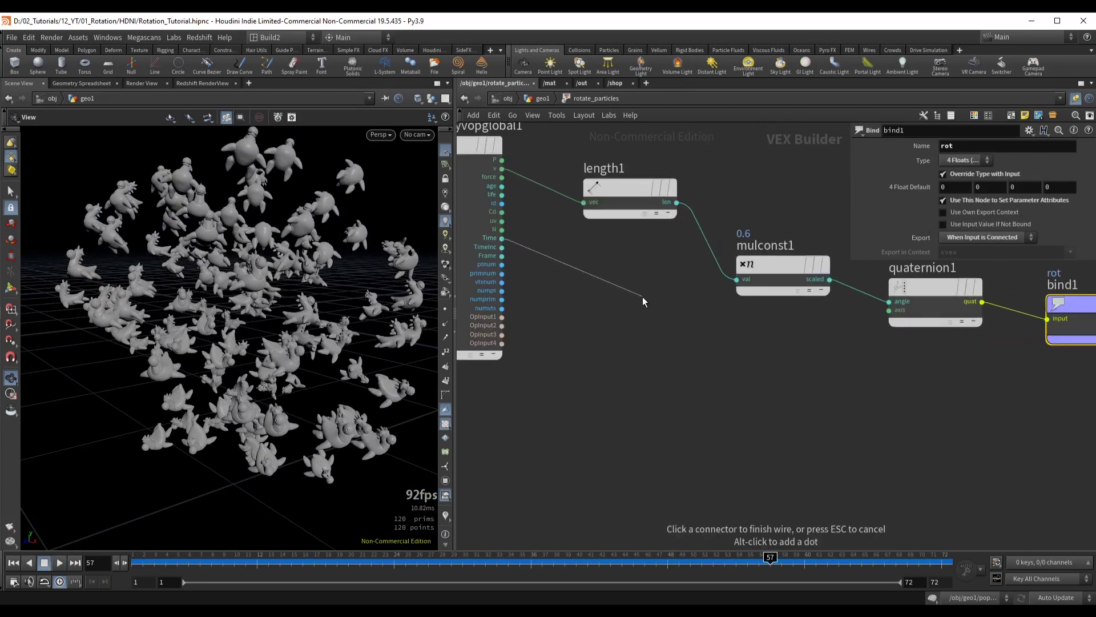
{"action": "middle_click_drag", "start_coordinate": [643, 296], "coordinate": [627, 308]}
{"action": "left_click", "coordinate": [721, 292]}
{"action": "left_click", "coordinate": [650, 200]}
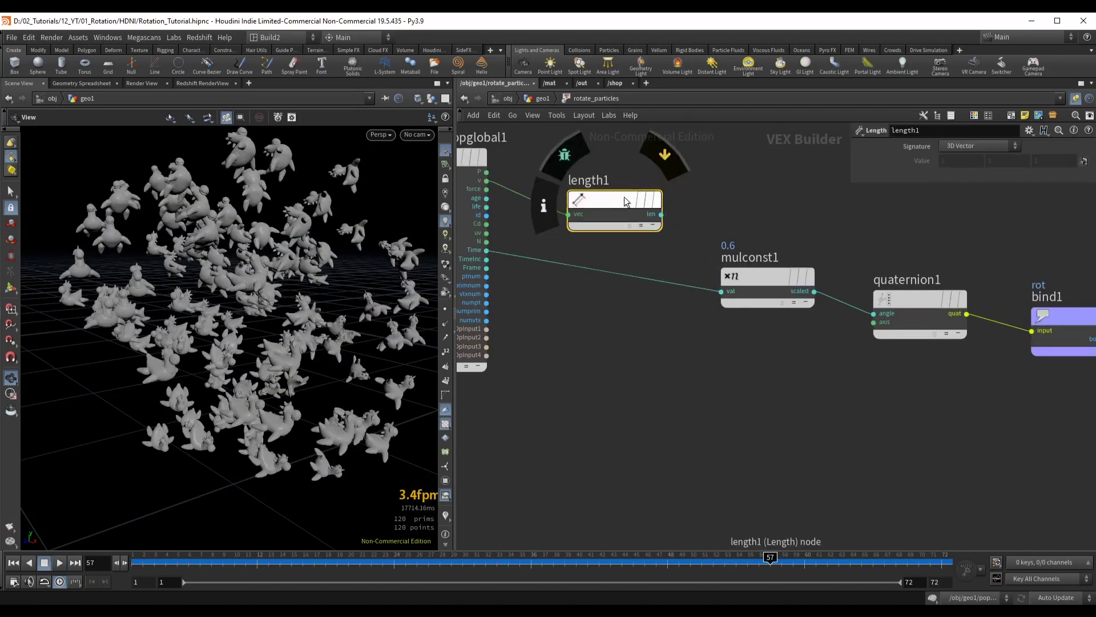
{"action": "key", "text": "Delete"}
Set mulconst1's multiplier to 3 and move mulconst1, quaternion1 and bind1 closer together
{"action": "left_click_drag", "start_coordinate": [765, 276], "coordinate": [664, 265]}
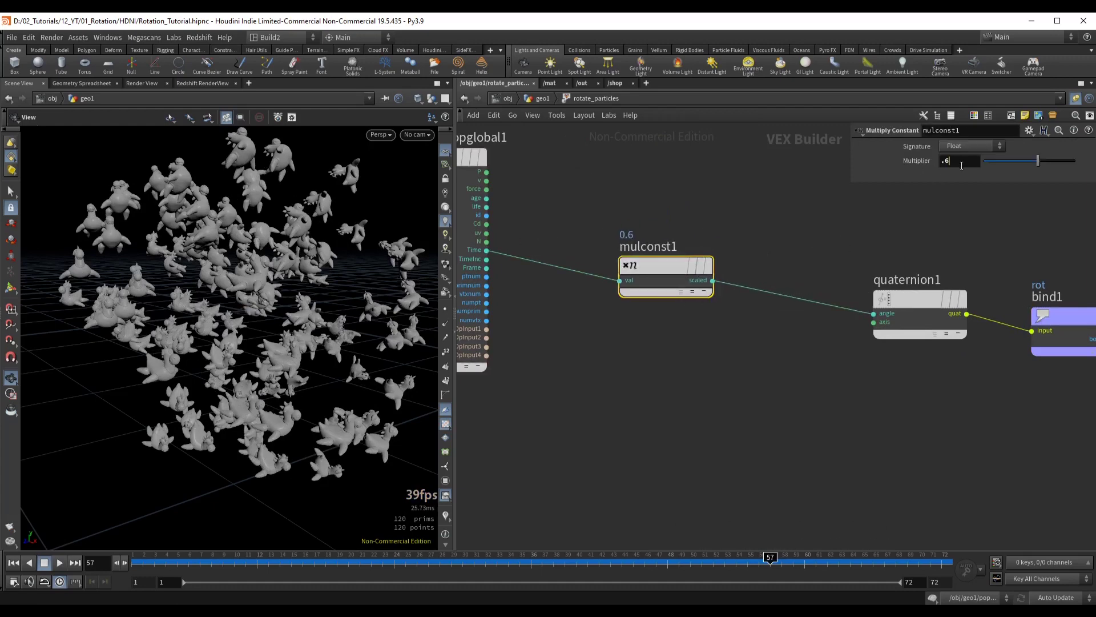
{"action": "left_click_drag", "start_coordinate": [962, 166], "coordinate": [901, 173]}
{"action": "type", "text": "3"}
{"action": "key", "text": "Return"}
{"action": "left_click_drag", "start_coordinate": [924, 304], "coordinate": [856, 288]}
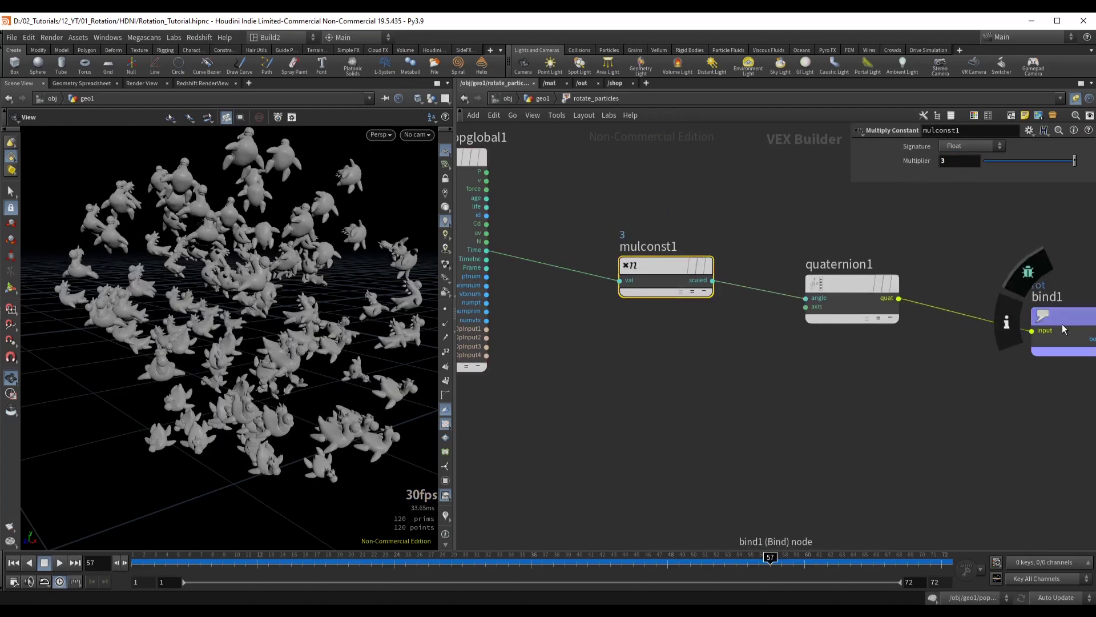
{"action": "left_click_drag", "start_coordinate": [1062, 324], "coordinate": [1027, 313]}
Play the animation to check the time-driven rotation of the toys
{"action": "key", "text": "Up"}
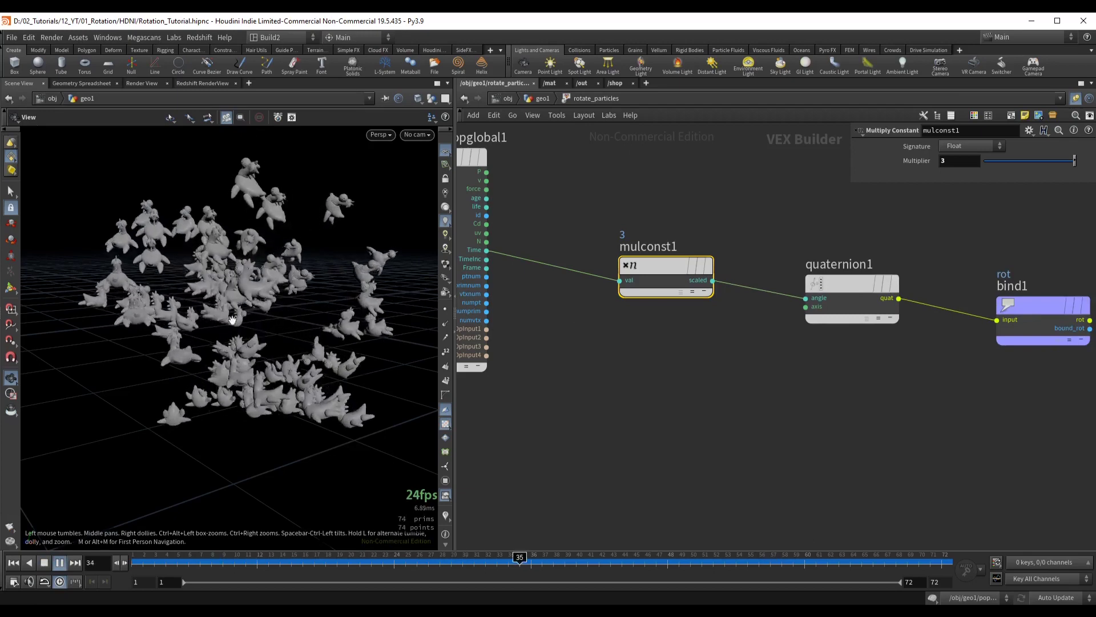
{"action": "key", "text": "Up"}
{"action": "mouse_move", "coordinate": [635, 309]}
{"action": "middle_mouse_down"}
{"action": "mouse_move", "coordinate": [678, 314]}
{"action": "mouse_move", "coordinate": [654, 309]}
{"action": "middle_mouse_up"}
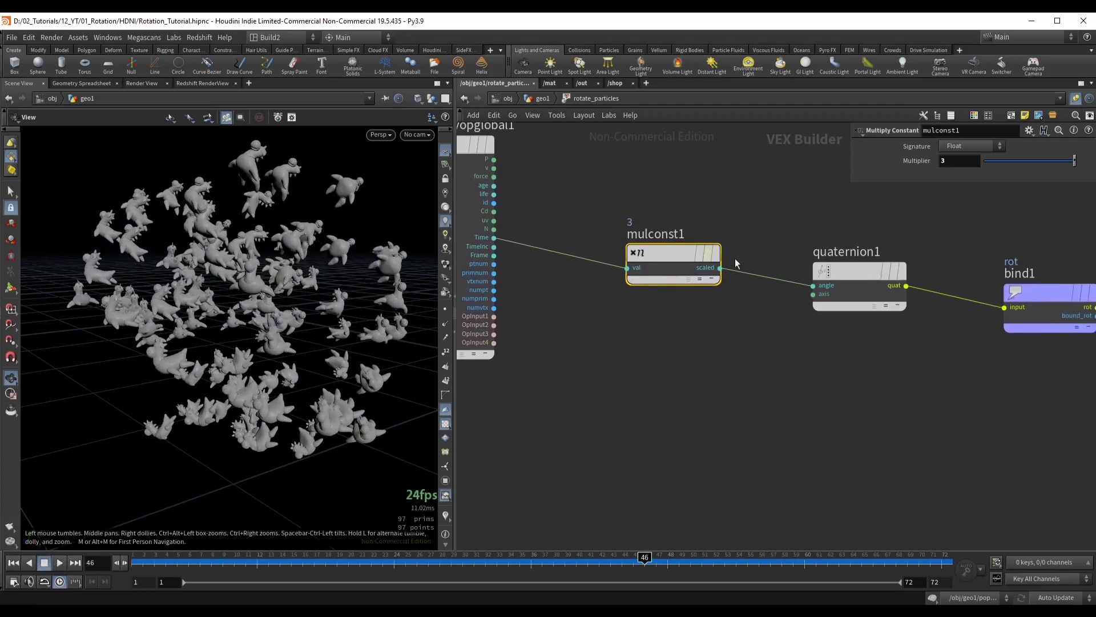
Show quaternion1's axis settings and move mulconst1 slightly higher in the network
{"action": "left_click", "coordinate": [851, 270]}
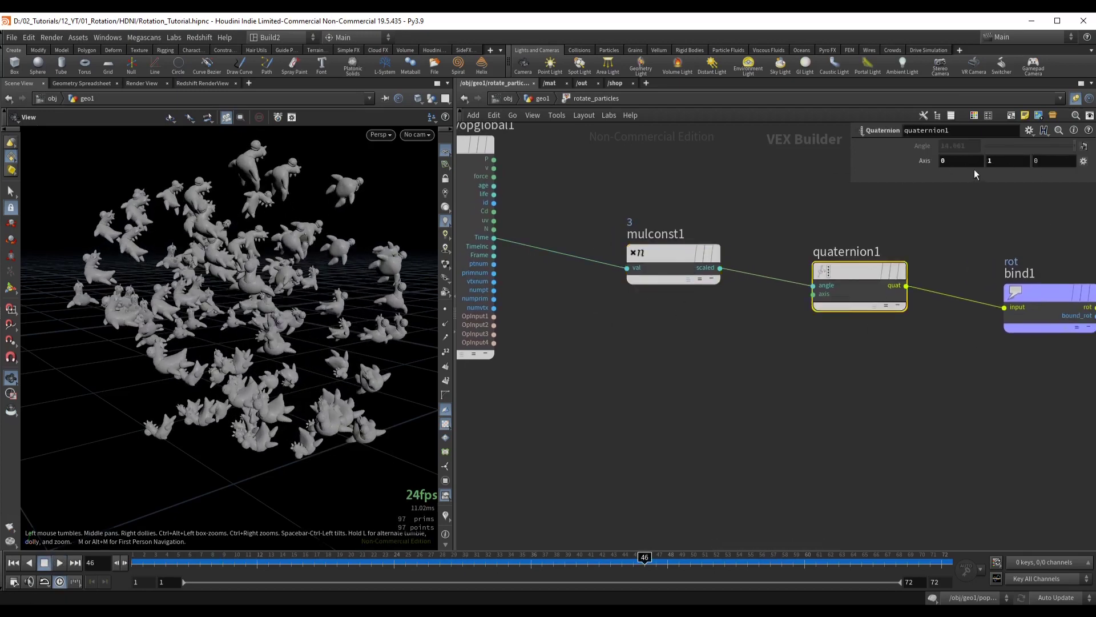
{"action": "left_click_drag", "start_coordinate": [663, 255], "coordinate": [662, 233]}
{"action": "middle_click_drag", "start_coordinate": [624, 310], "coordinate": [686, 318]}
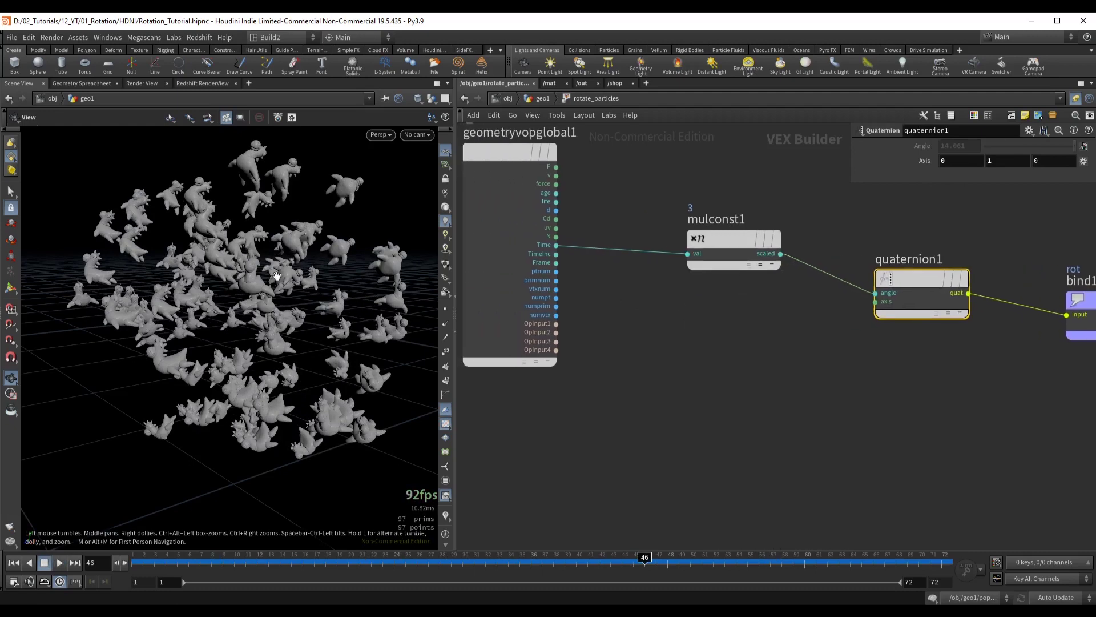
{"action": "scroll", "coordinate": [602, 295], "scroll_direction": "up", "scroll_amount": 2}
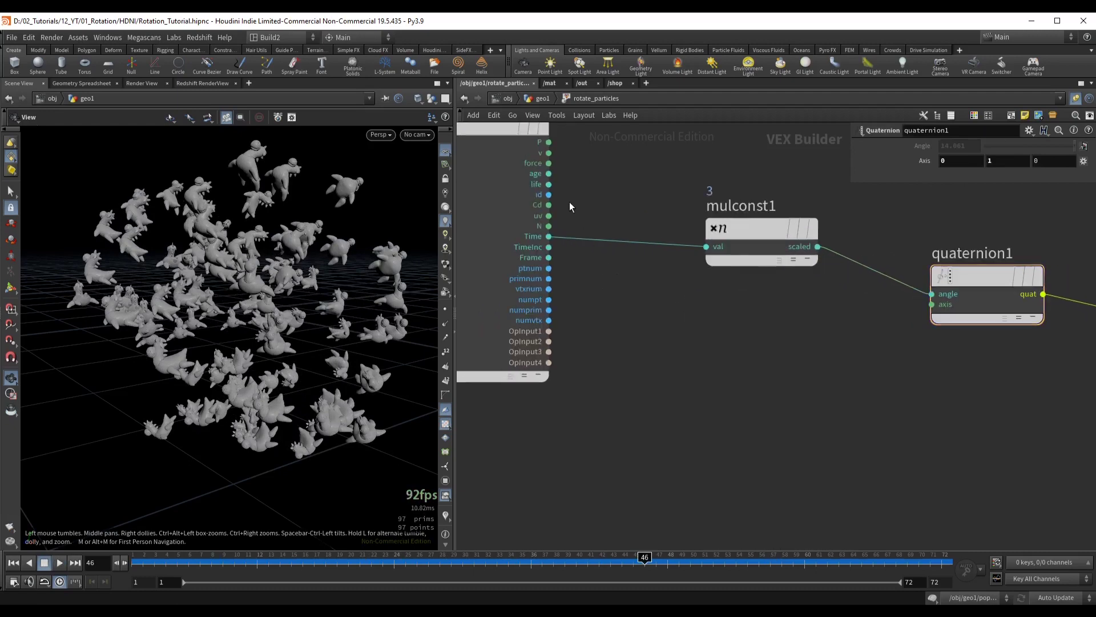
Add a Random node fed by the particle id and set its signature to 1D Integer Input, 3D Vector
{"action": "left_click", "coordinate": [550, 196]}
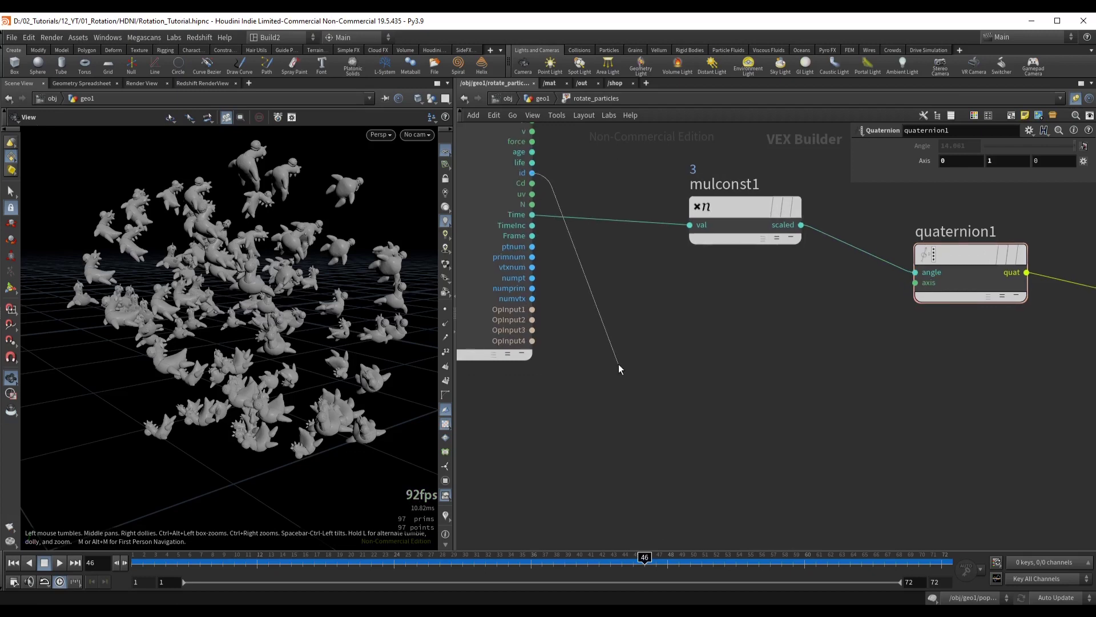
{"action": "key", "text": "Tab"}
{"action": "type", "text": "ran"}
{"action": "key", "text": "Return"}
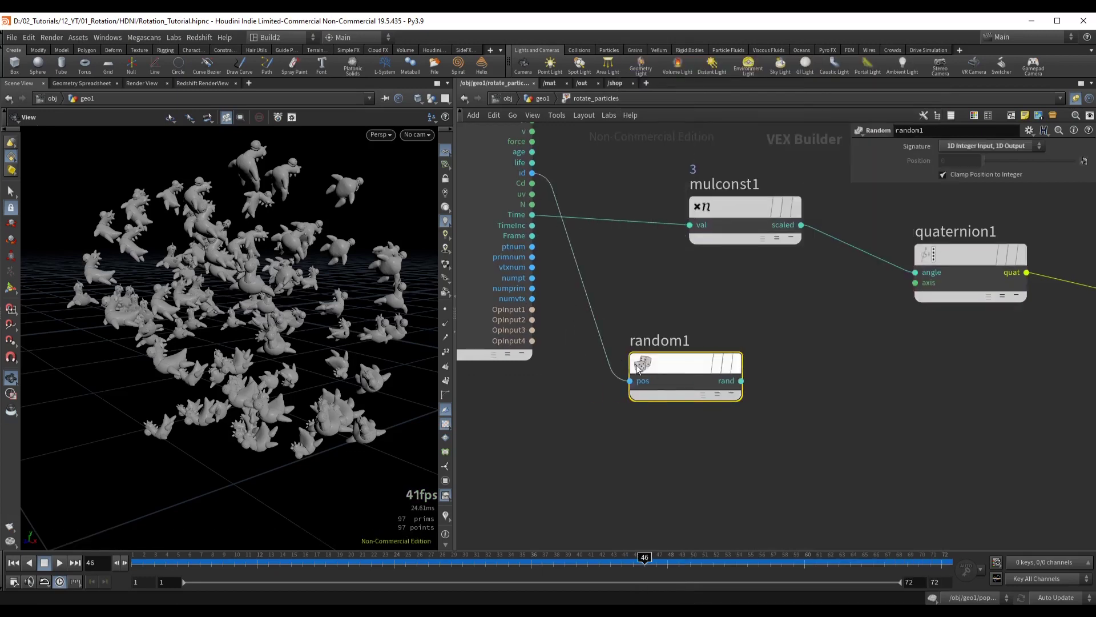
{"action": "left_click", "coordinate": [963, 145]}
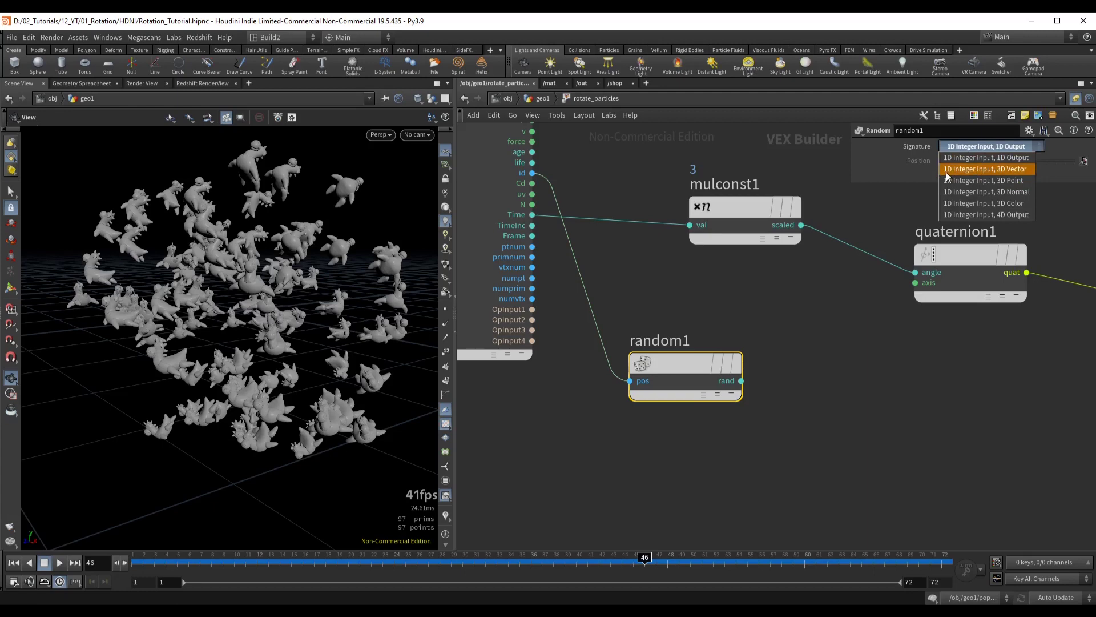
{"action": "left_click", "coordinate": [998, 171]}
{"action": "middle_click_drag", "start_coordinate": [813, 442], "coordinate": [732, 390]}
{"action": "left_click_drag", "start_coordinate": [598, 315], "coordinate": [579, 367]}
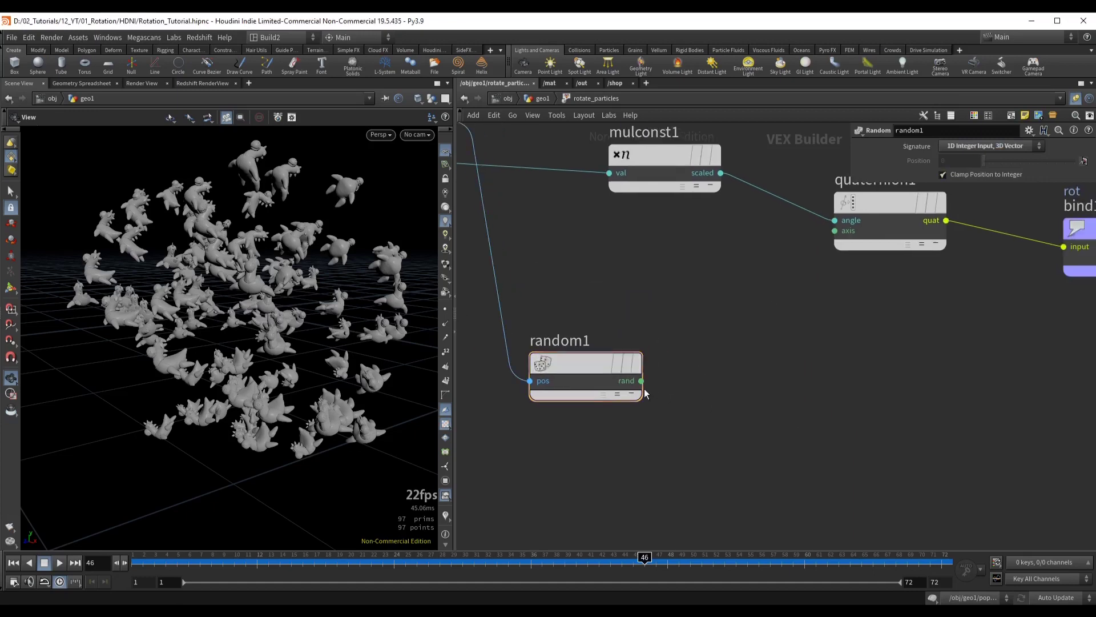
Connect random1's rand output to a new Fit Range node
{"action": "left_click", "coordinate": [642, 381]}
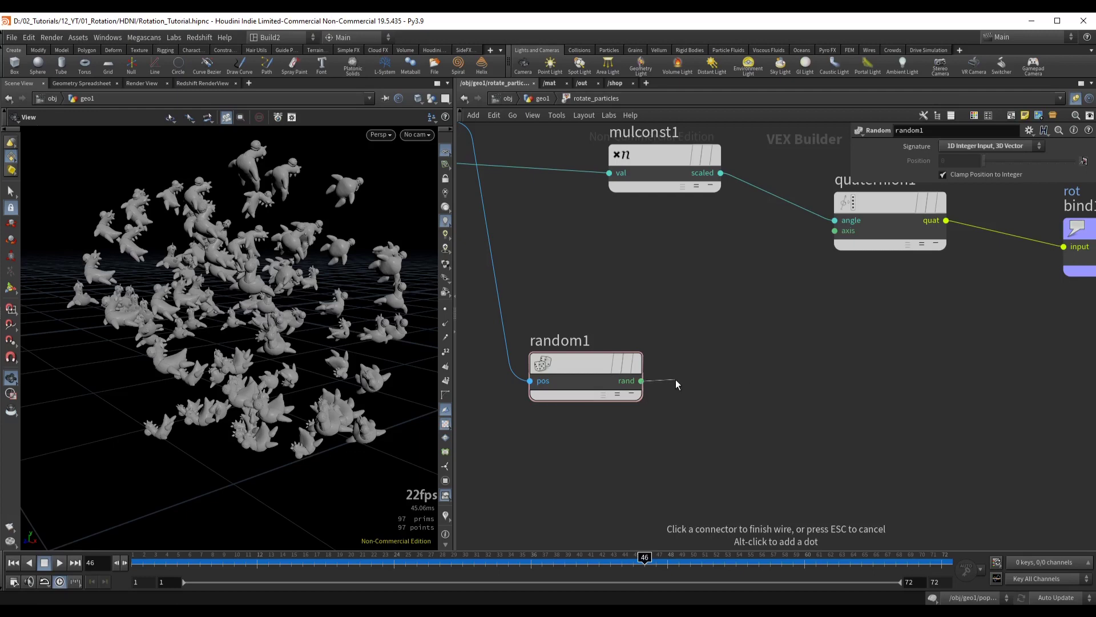
{"action": "key", "text": "Tab"}
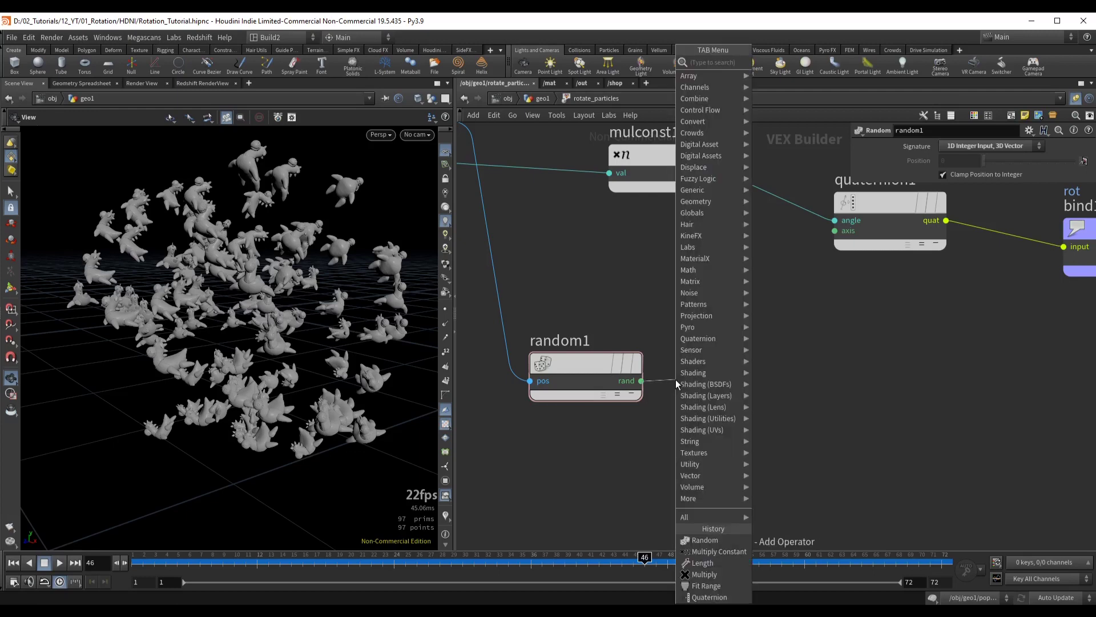
{"action": "type", "text": "fit"}
{"action": "key", "text": "Return"}
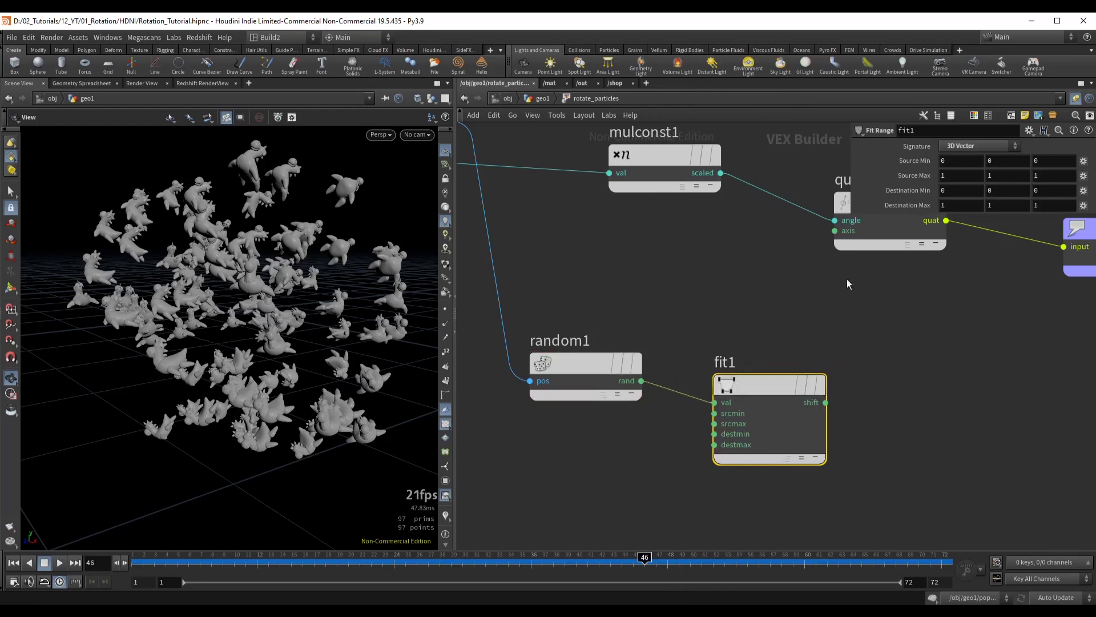
Set fit1's Destination Min to -1, -1, -1
{"action": "type", "text": "-1"}
{"action": "key", "text": "Tab"}
{"action": "type", "text": "-1"}
{"action": "key", "text": "Tab"}
{"action": "type", "text": "-1"}
{"action": "key", "text": "Return"}
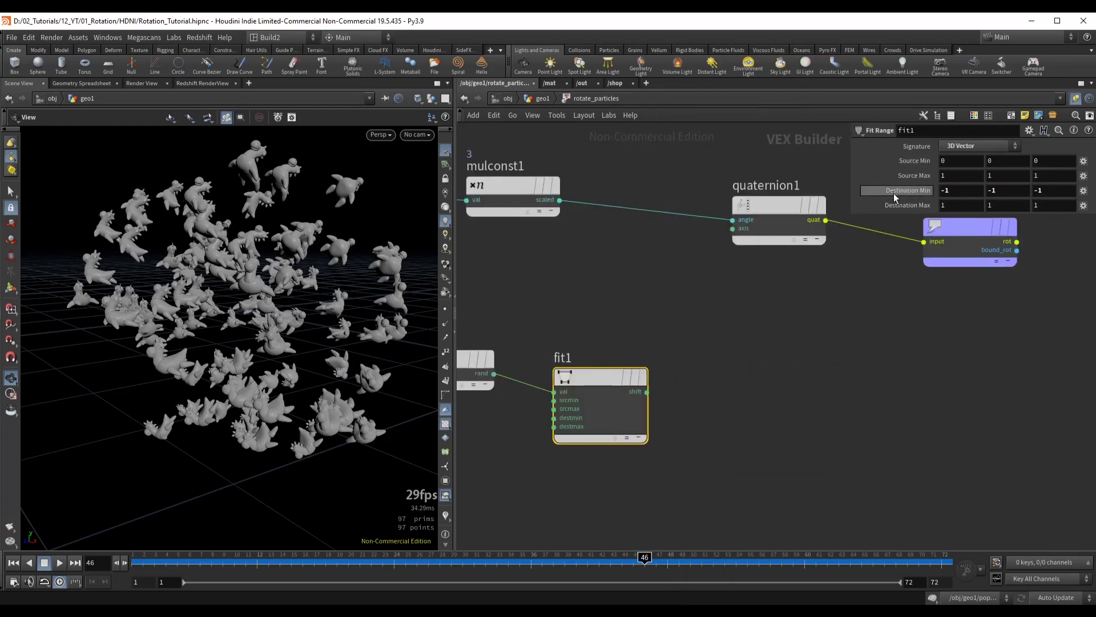
Connect fit1's shift output to a new Normalize node and arrange the nodes beside each other
{"action": "middle_click_drag", "start_coordinate": [708, 315], "coordinate": [717, 310]}
{"action": "left_click", "coordinate": [656, 387]}
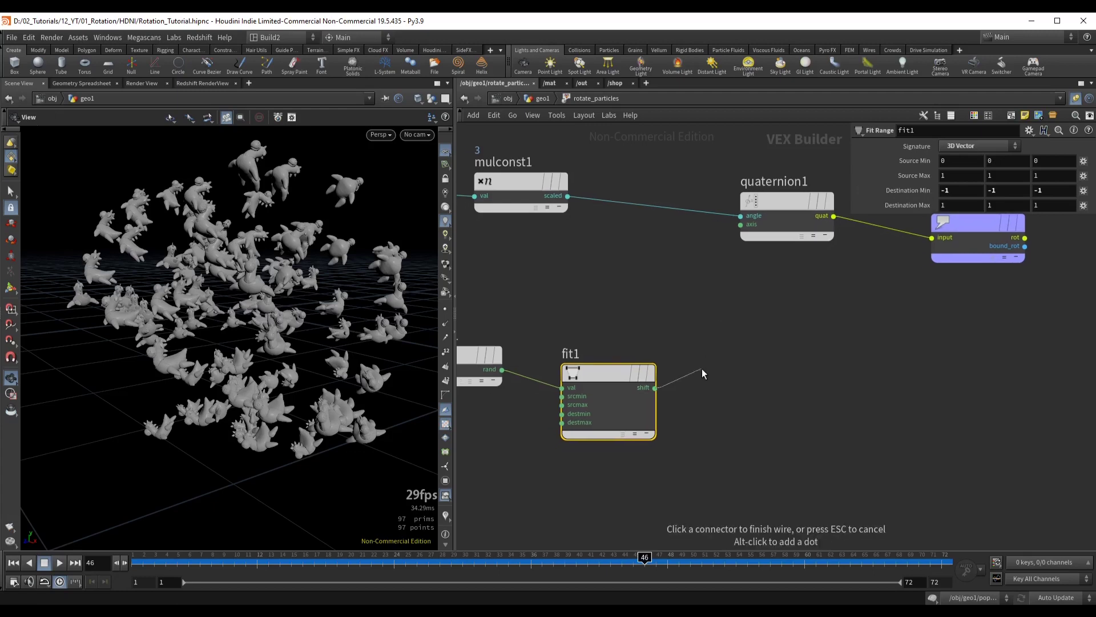
{"action": "key", "text": "Tab"}
{"action": "type", "text": "no"}
{"action": "key", "text": "Return"}
{"action": "left_click", "coordinate": [757, 366]}
{"action": "left_click_drag", "start_coordinate": [756, 369], "coordinate": [722, 362]}
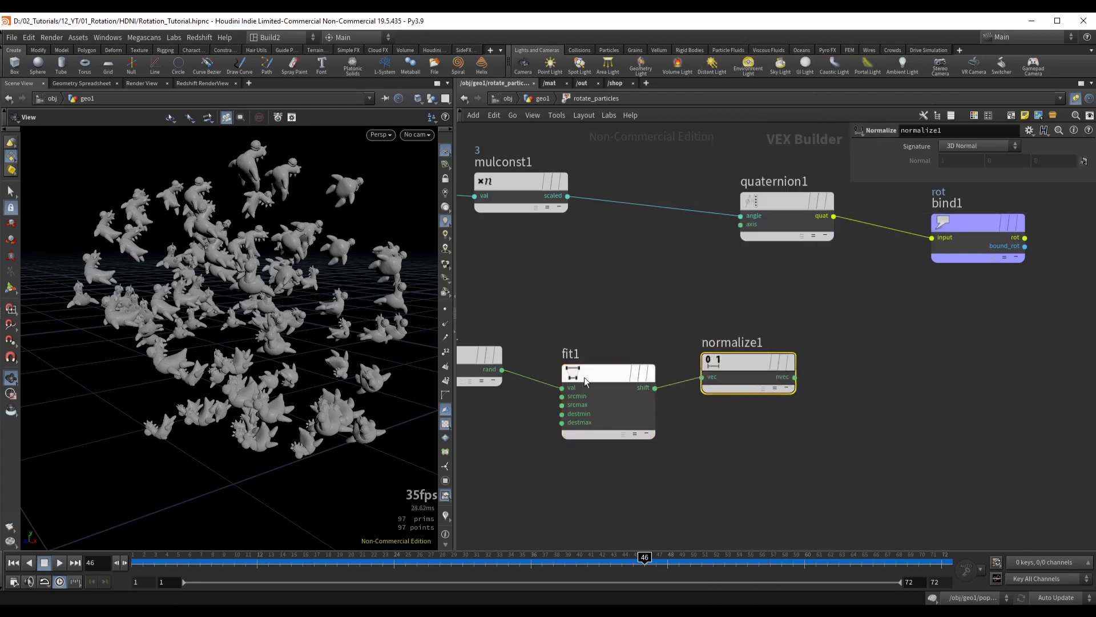
{"action": "left_click_drag", "start_coordinate": [584, 377], "coordinate": [571, 372]}
{"action": "left_click_drag", "start_coordinate": [737, 364], "coordinate": [719, 358]}
Connect normalize1's nvec output to quaternion1's axis input and move the quaternion1 and bind1 nodes away from normalize1
{"action": "middle_click_drag", "start_coordinate": [790, 380], "coordinate": [792, 406]}
{"action": "left_click", "coordinate": [781, 395]}
{"action": "left_click", "coordinate": [756, 269]}
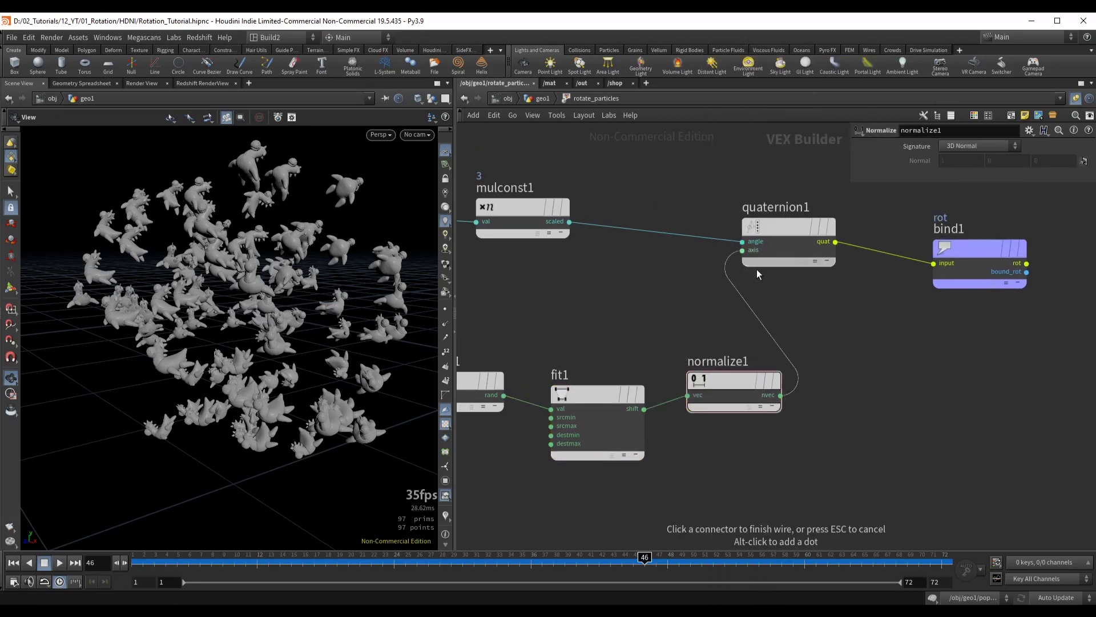
{"action": "left_click_drag", "start_coordinate": [1023, 310], "coordinate": [869, 231]}
{"action": "left_click", "coordinate": [869, 231]}
Play the animation and stop it at frame 69 to check the toys rotating around random axes
{"action": "key", "text": "Up"}
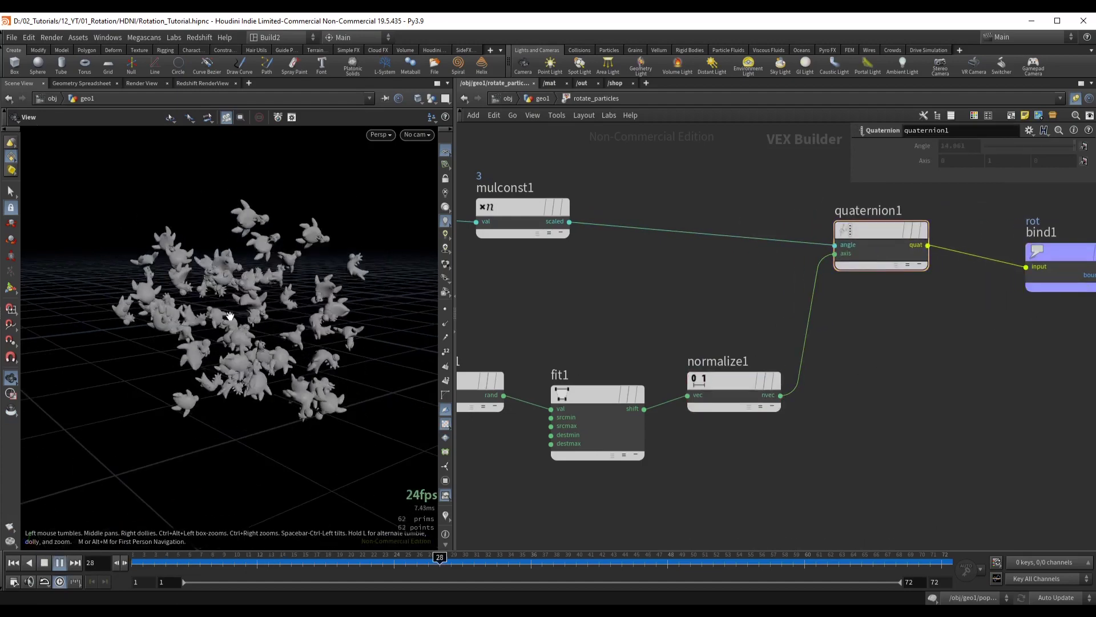
{"action": "left_click_drag", "start_coordinate": [152, 300], "coordinate": [247, 323]}
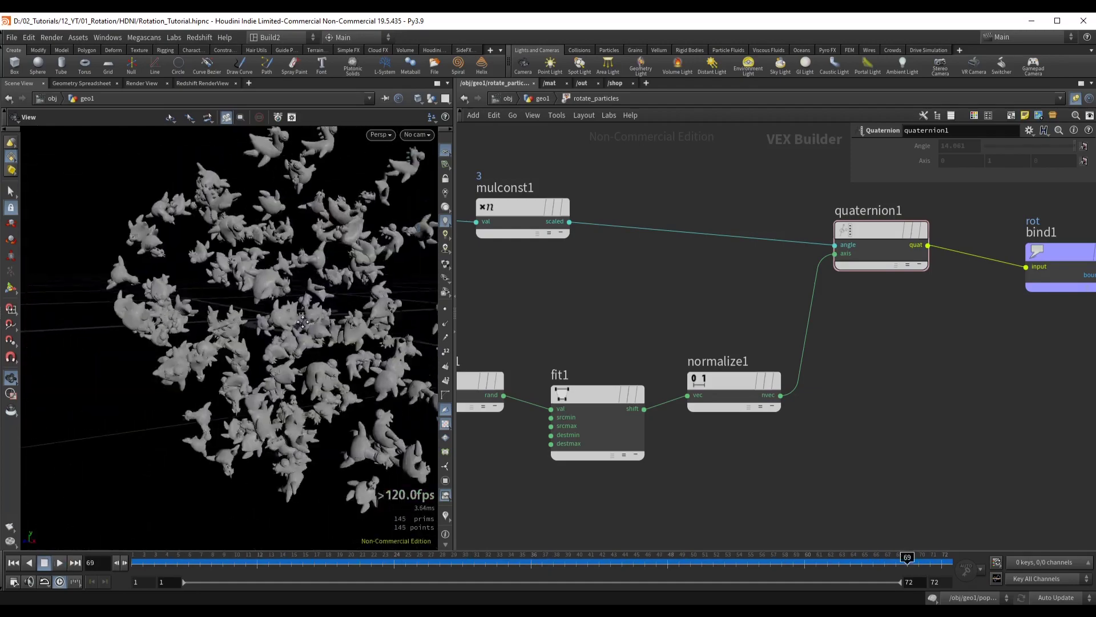
{"action": "left_click_drag", "start_coordinate": [263, 305], "coordinate": [280, 326]}
Show bind1's settings for the rot attribute and examine the toys' orientations from several angles
{"action": "middle_click_drag", "start_coordinate": [1028, 364], "coordinate": [841, 413]}
{"action": "left_click_drag", "start_coordinate": [880, 300], "coordinate": [870, 289]}
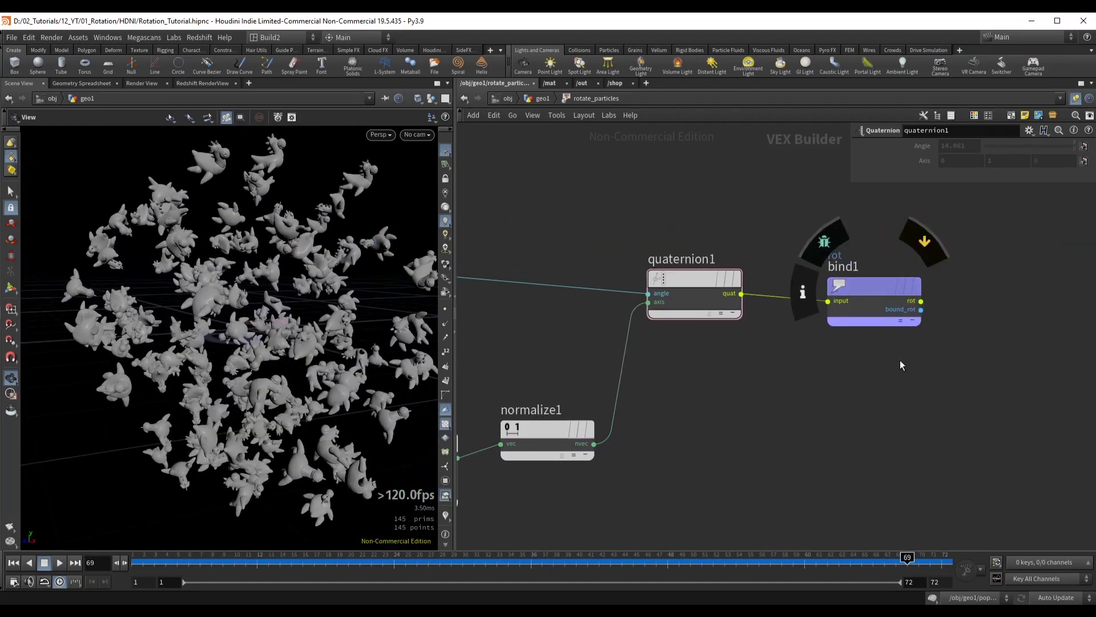
{"action": "left_click_drag", "start_coordinate": [979, 364], "coordinate": [806, 261]}
{"action": "middle_click_drag", "start_coordinate": [912, 396], "coordinate": [829, 458]}
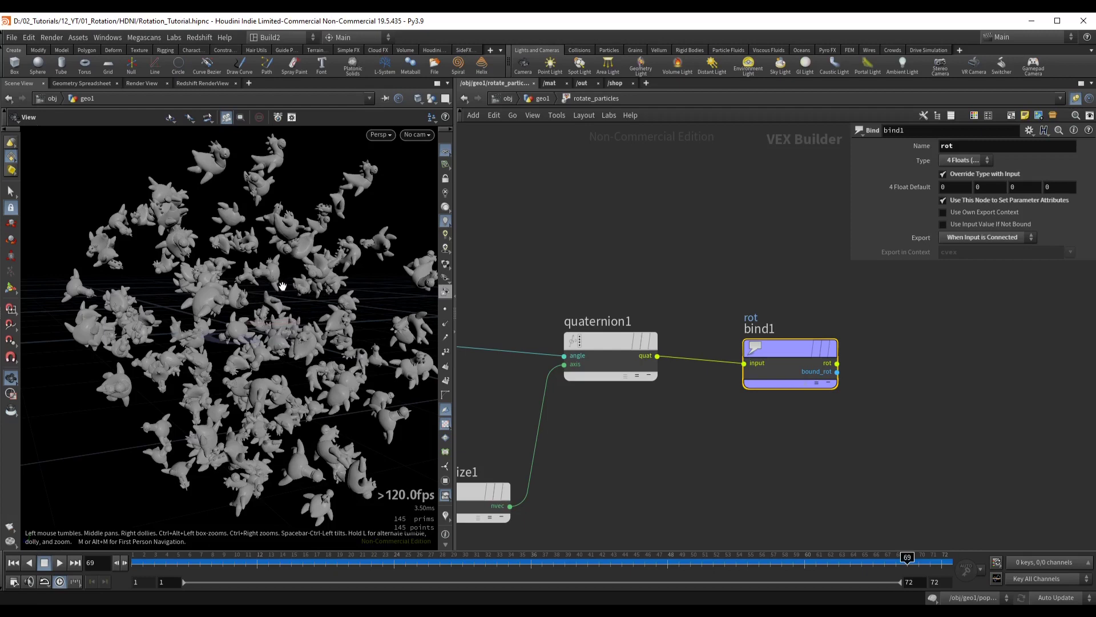
{"action": "left_click_drag", "start_coordinate": [264, 301], "coordinate": [256, 316]}
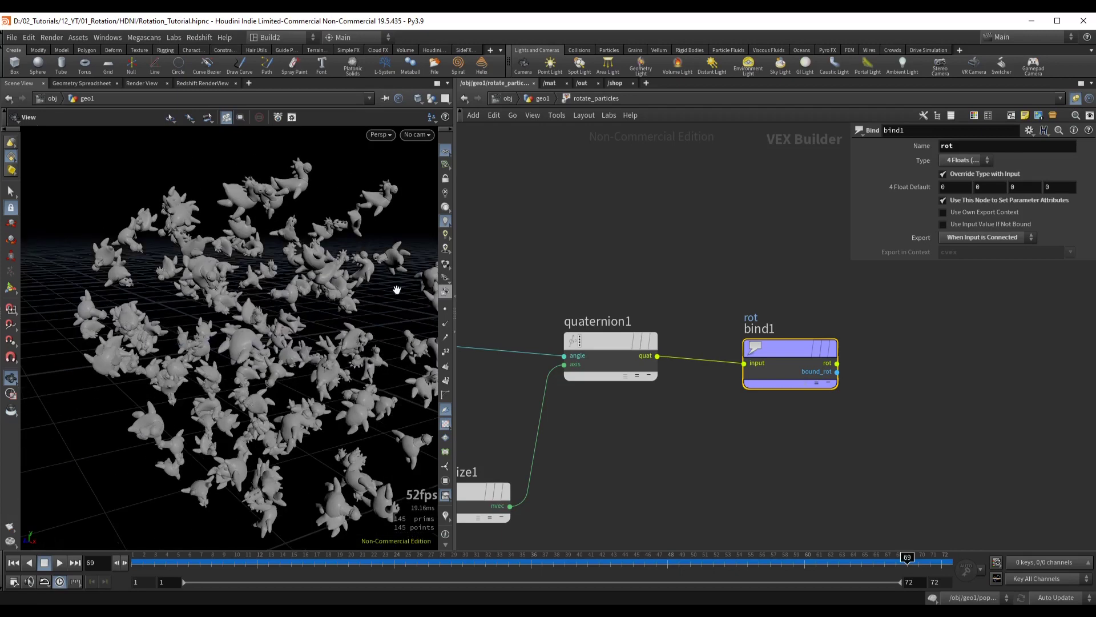
{"action": "scroll", "coordinate": [225, 298], "scroll_direction": "down", "scroll_amount": 2}
{"action": "middle_click_drag", "start_coordinate": [732, 266], "coordinate": [714, 236]}
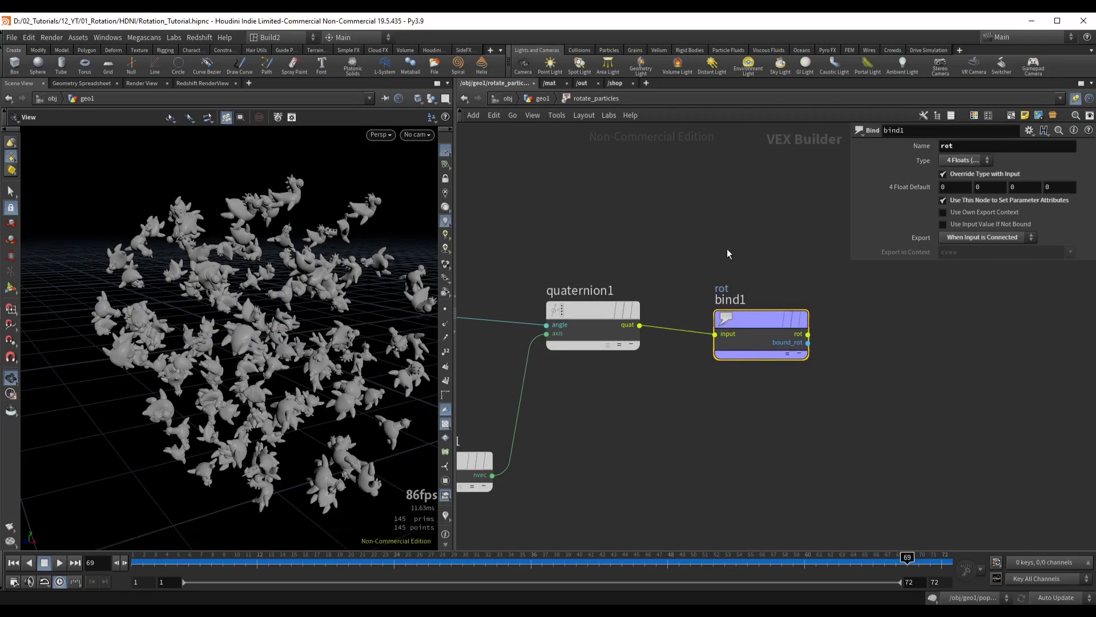
{"action": "left_click_drag", "start_coordinate": [268, 331], "coordinate": [261, 301]}
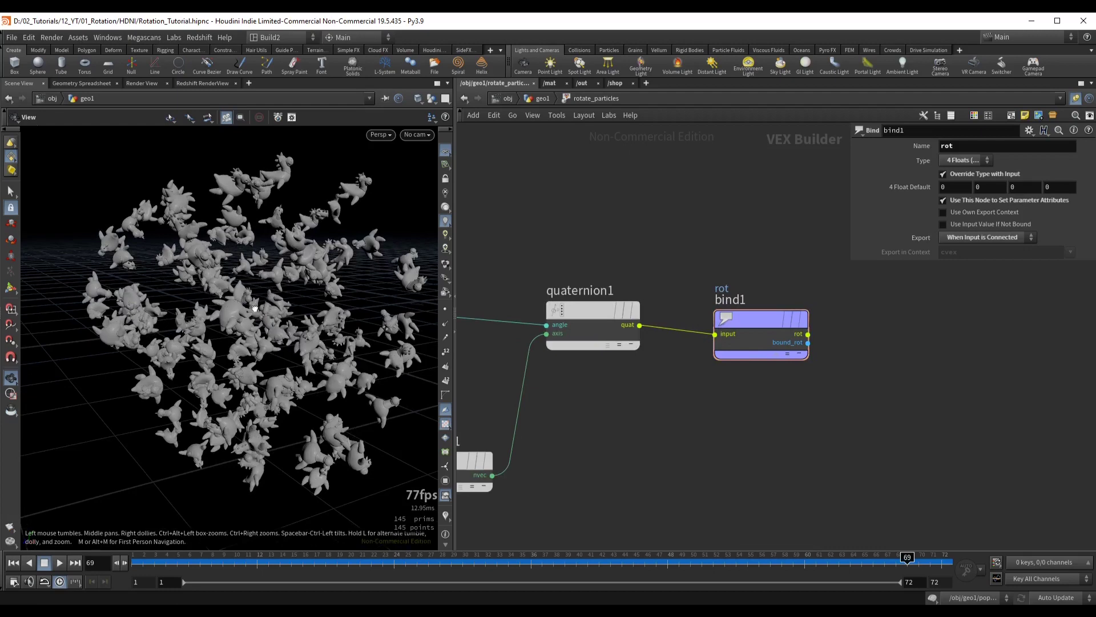
{"action": "left_click_drag", "start_coordinate": [255, 308], "coordinate": [248, 310]}
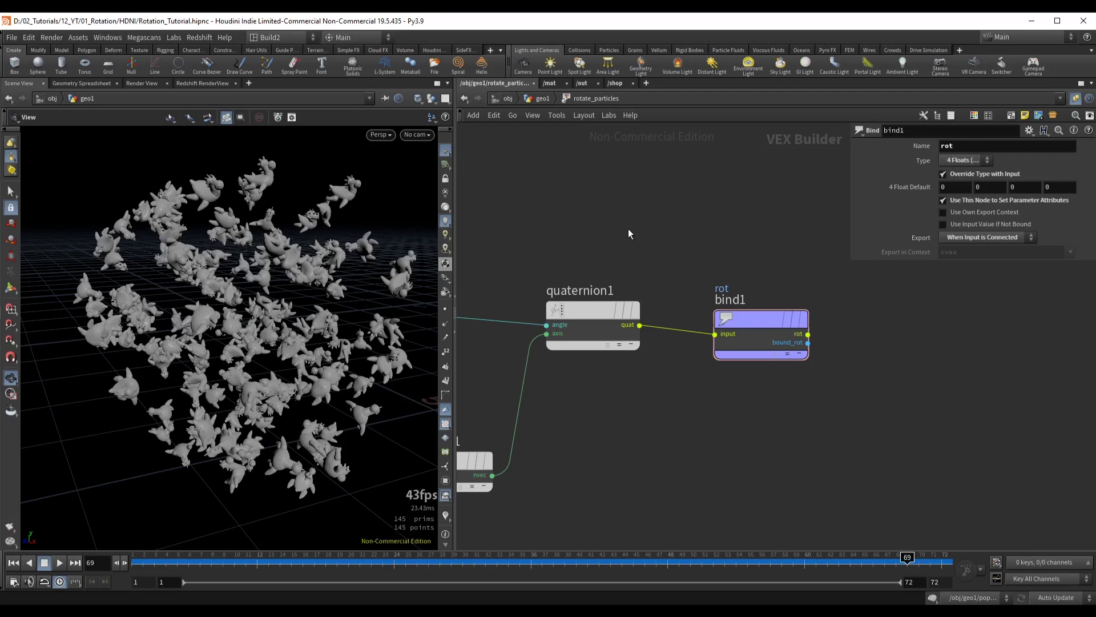
Return to the geo1 network and scrub to frame 5 for a closer look at the first toys
{"action": "key", "text": "u"}
{"action": "left_click", "coordinate": [234, 562]}
{"action": "left_click_drag", "start_coordinate": [234, 564], "coordinate": [269, 564]}
{"action": "right_click_drag", "start_coordinate": [240, 318], "coordinate": [350, 293]}
{"action": "right_click_drag", "start_coordinate": [276, 313], "coordinate": [244, 355]}
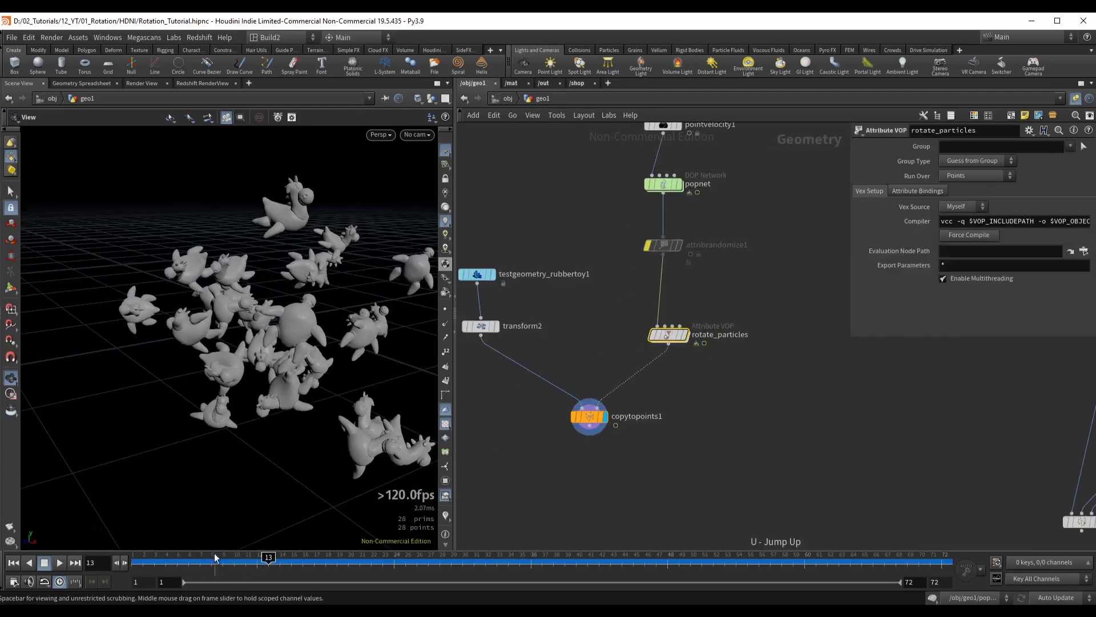
{"action": "left_click_drag", "start_coordinate": [214, 556], "coordinate": [177, 563]}
{"action": "left_click_drag", "start_coordinate": [231, 330], "coordinate": [268, 311]}
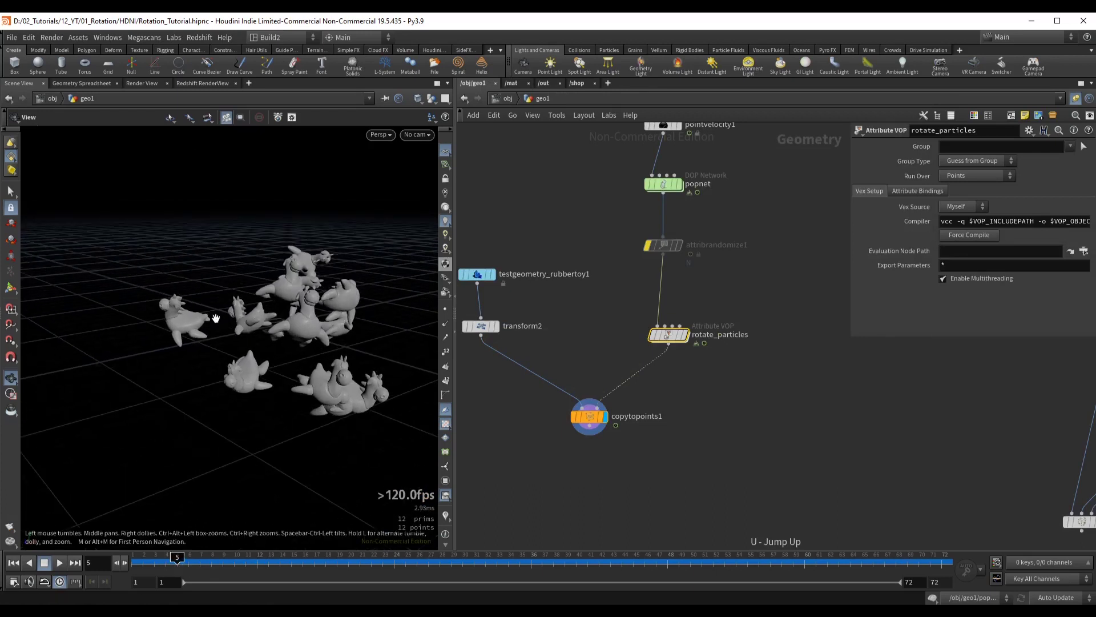
Toggle the bypass on rotate_particles to compare the toys with and without the rotation, checking frames 3 and 4
{"action": "left_click", "coordinate": [653, 334]}
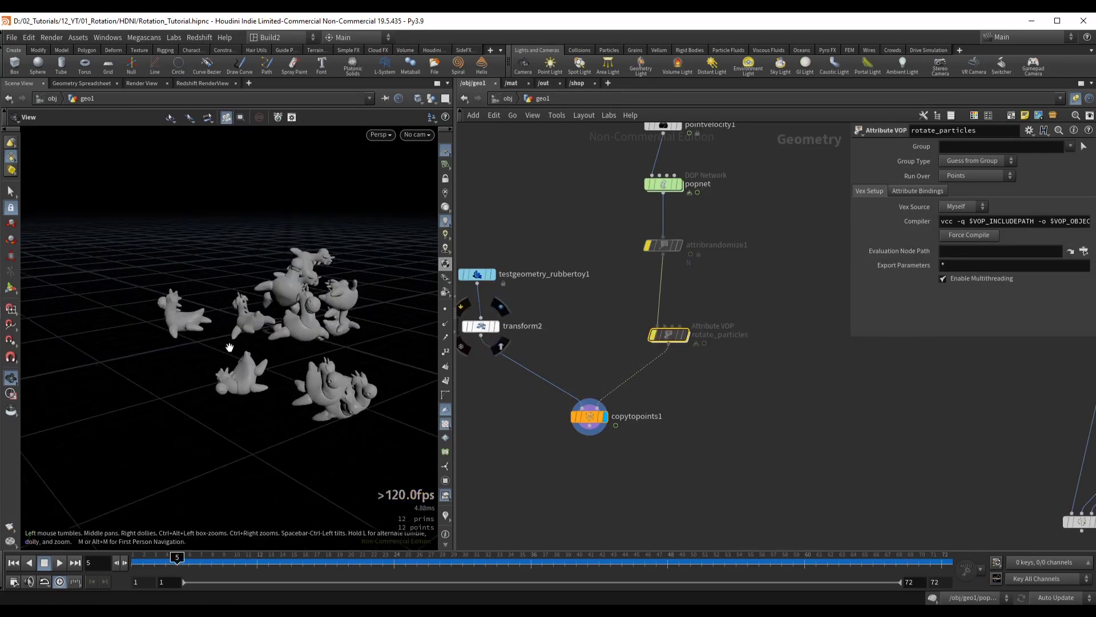
{"action": "mouse_move", "coordinate": [230, 347]}
{"action": "left_mouse_down"}
{"action": "mouse_move", "coordinate": [225, 355]}
{"action": "mouse_move", "coordinate": [233, 336]}
{"action": "left_mouse_up"}
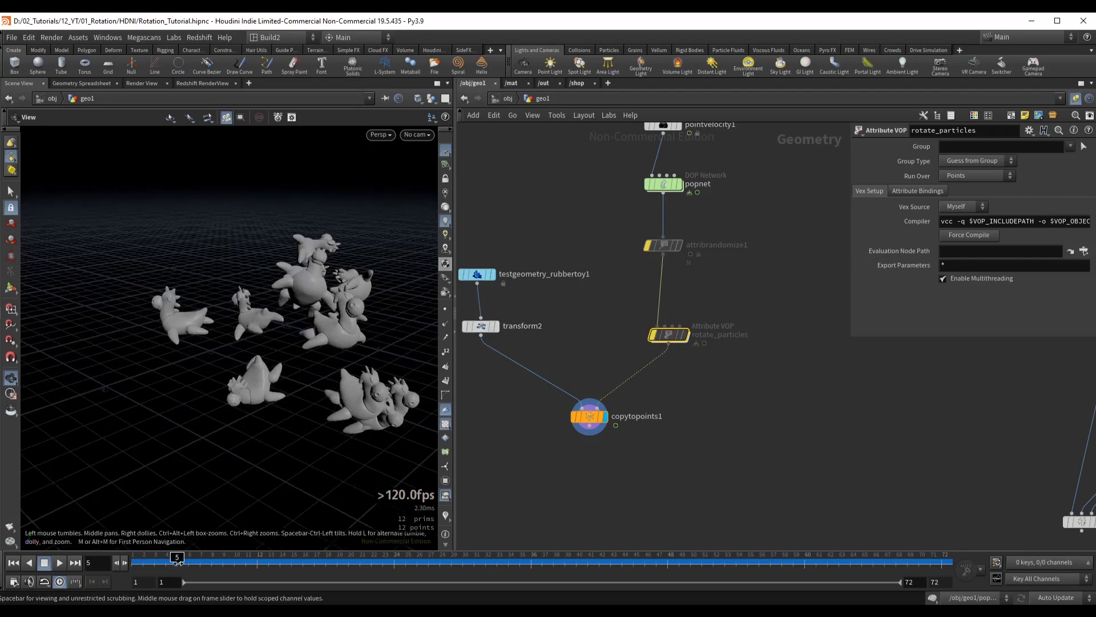
{"action": "left_click_drag", "start_coordinate": [177, 567], "coordinate": [154, 563]}
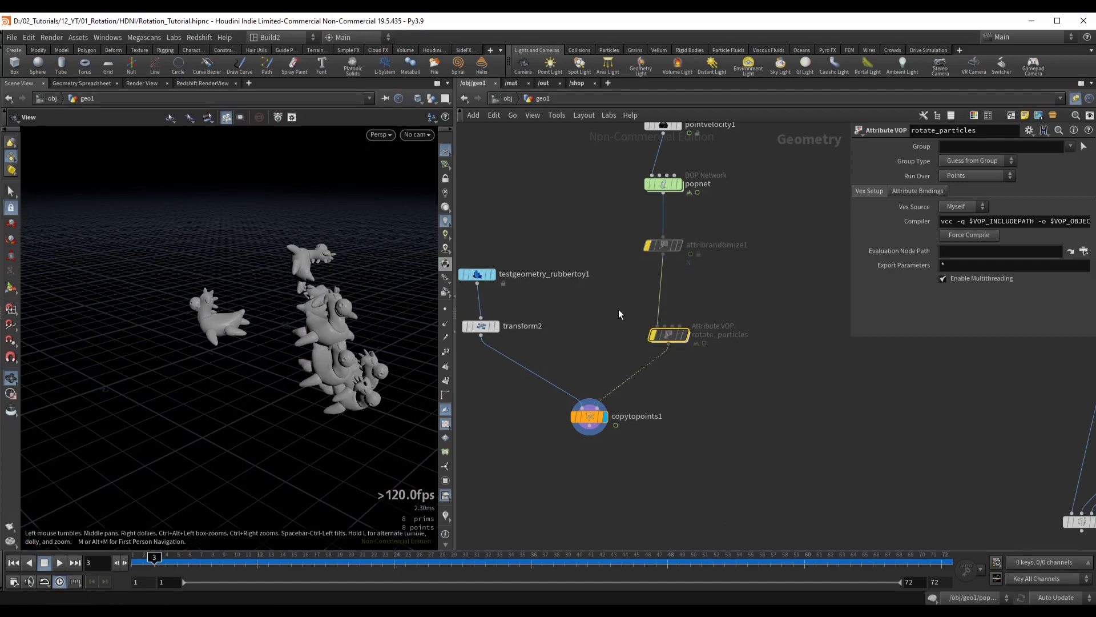
{"action": "left_click_drag", "start_coordinate": [615, 313], "coordinate": [716, 359]}
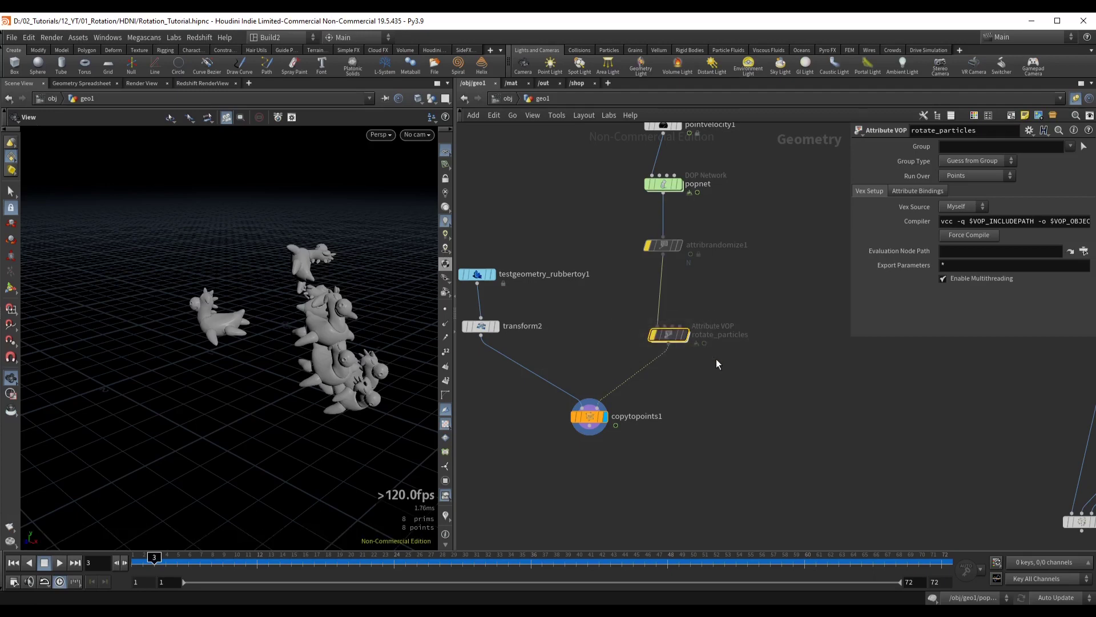
{"action": "key", "text": "q"}
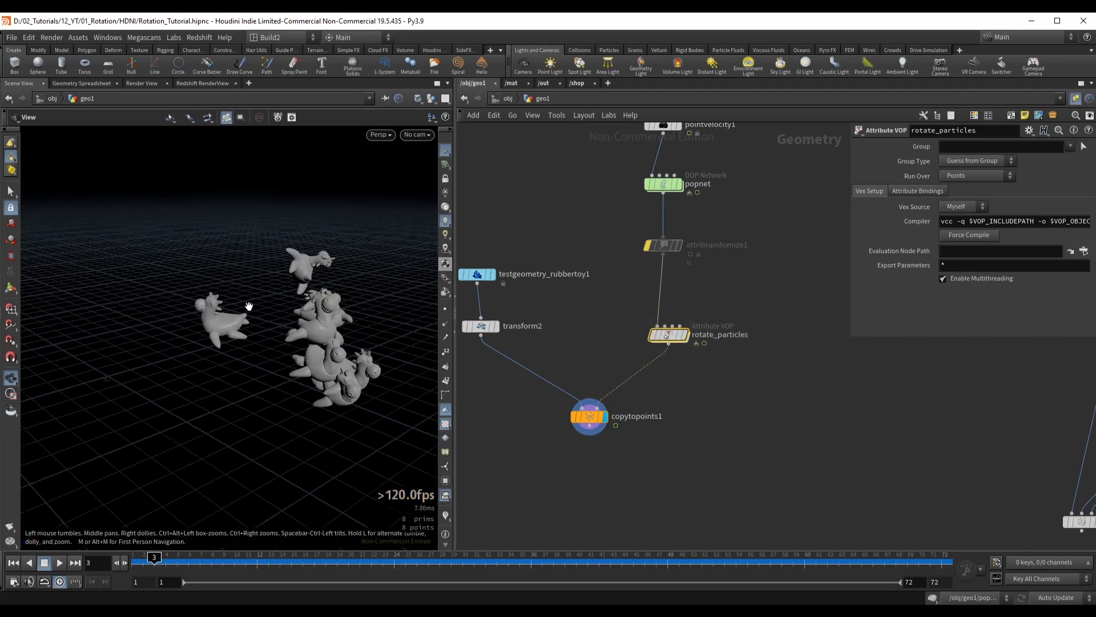
{"action": "left_click_drag", "start_coordinate": [223, 327], "coordinate": [235, 330]}
{"action": "middle_click_drag", "start_coordinate": [298, 343], "coordinate": [280, 325]}
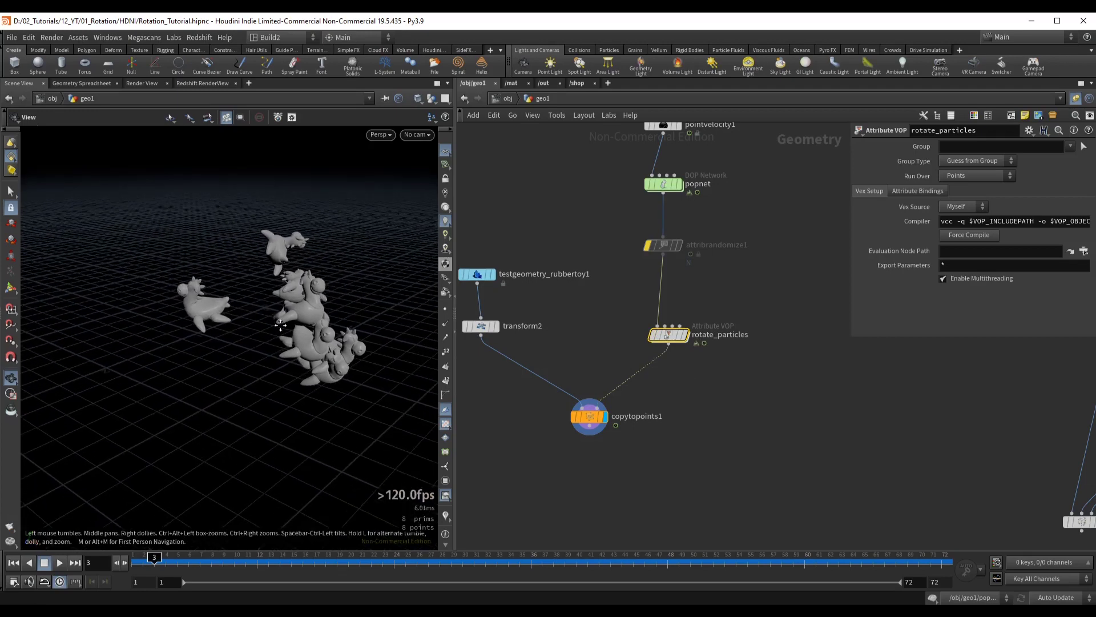
{"action": "left_click_drag", "start_coordinate": [153, 565], "coordinate": [166, 566]}
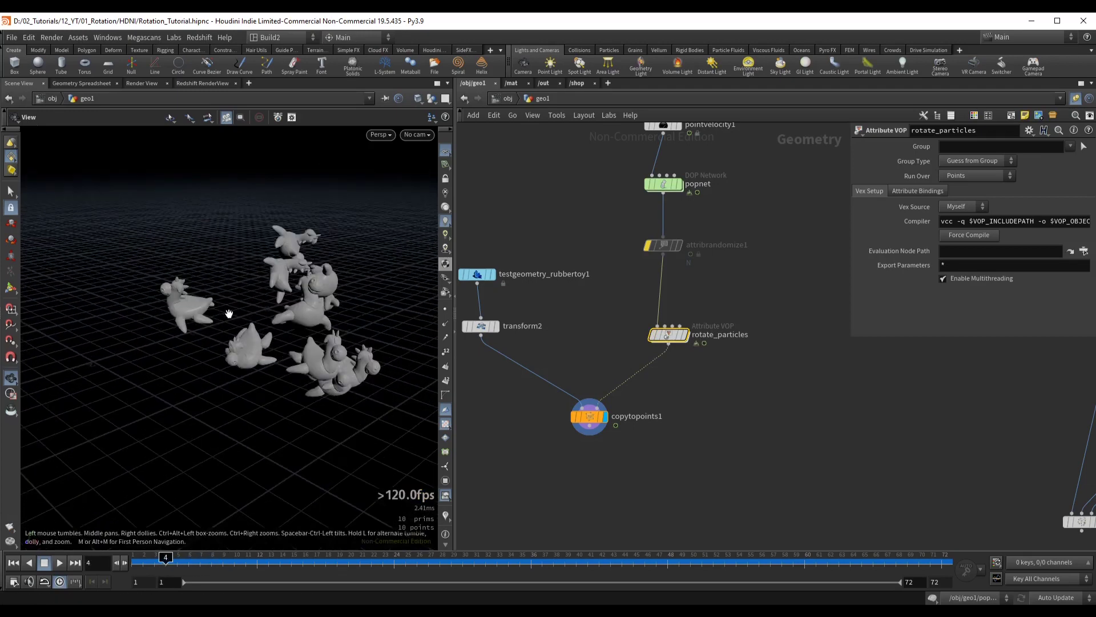
Enable attribrandomize1 so N is randomized on the particles, keeping the Inside Sphere distribution
{"action": "middle_click_drag", "start_coordinate": [626, 293], "coordinate": [619, 328]}
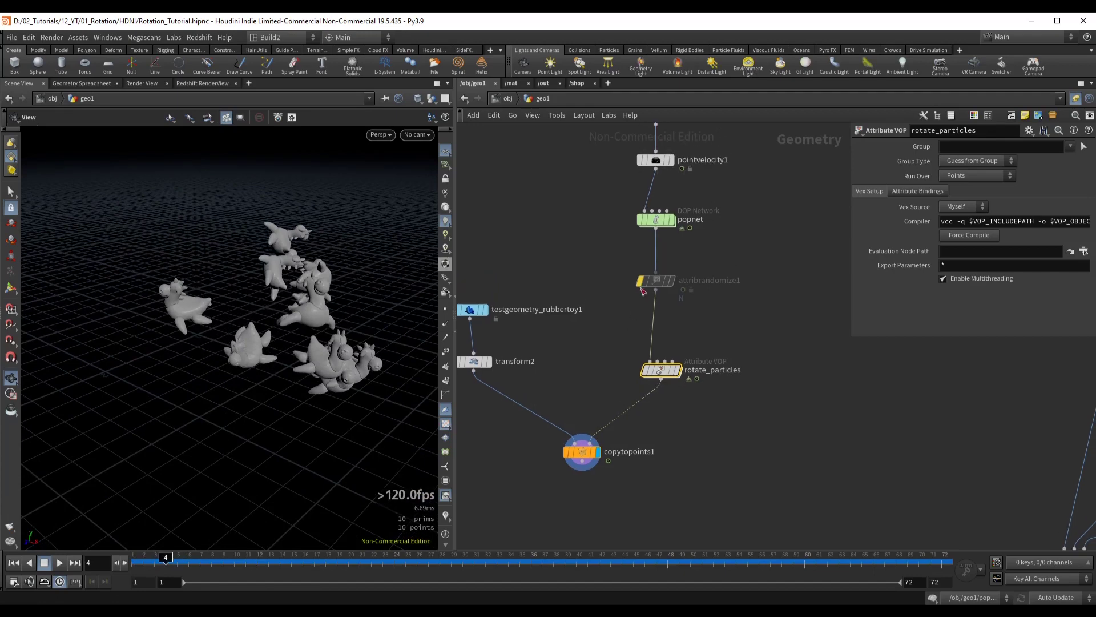
{"action": "left_click", "coordinate": [656, 281]}
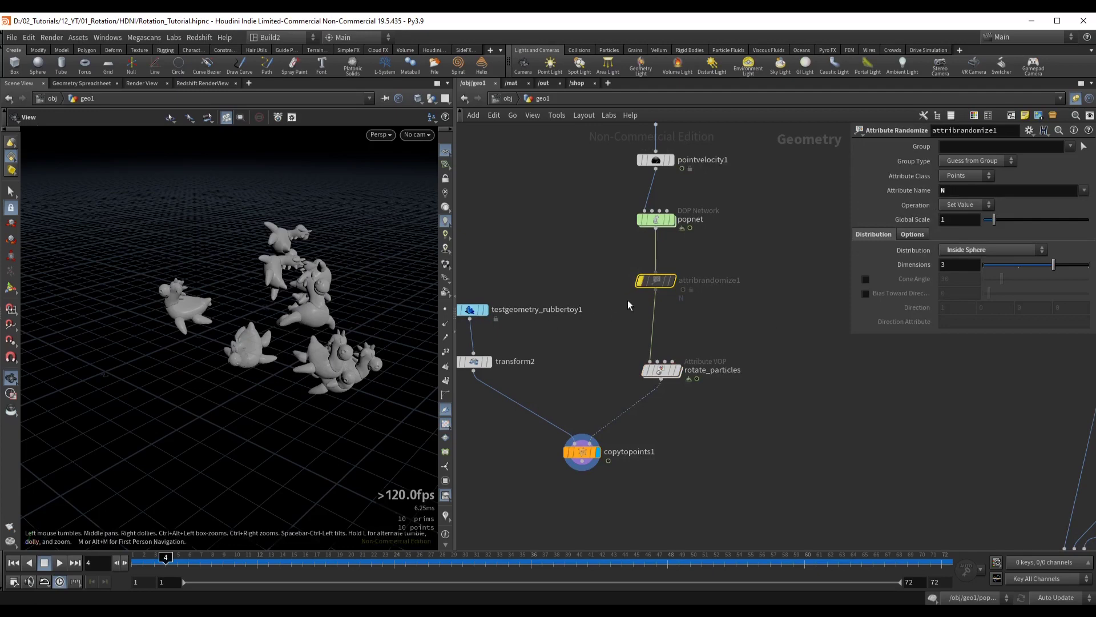
{"action": "key", "text": "b"}
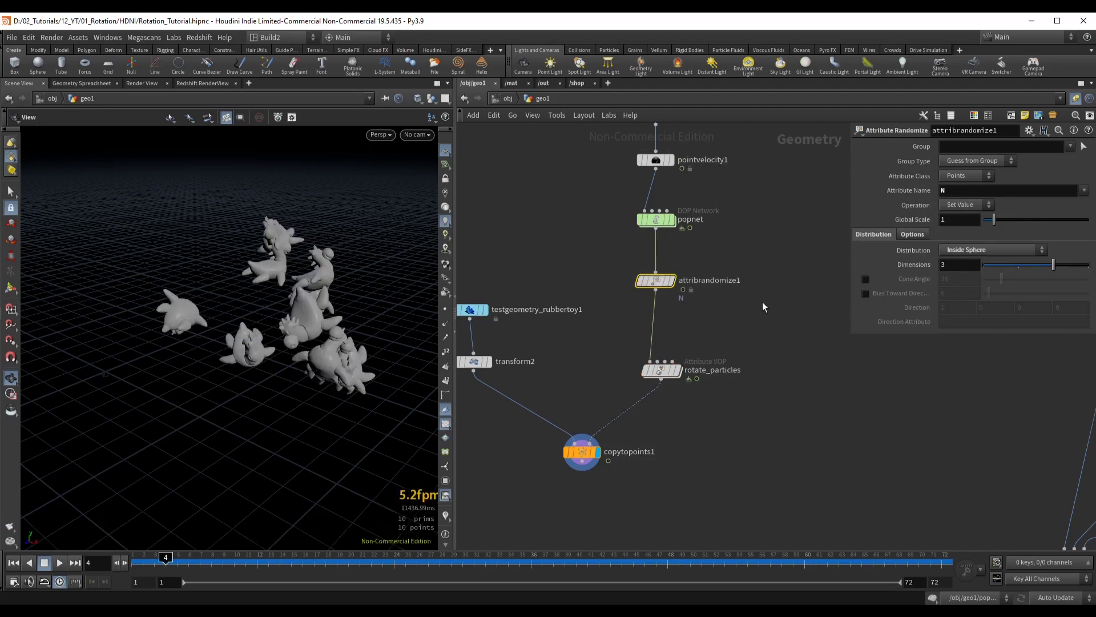
{"action": "left_click", "coordinate": [960, 254]}
{"action": "left_click", "coordinate": [979, 320]}
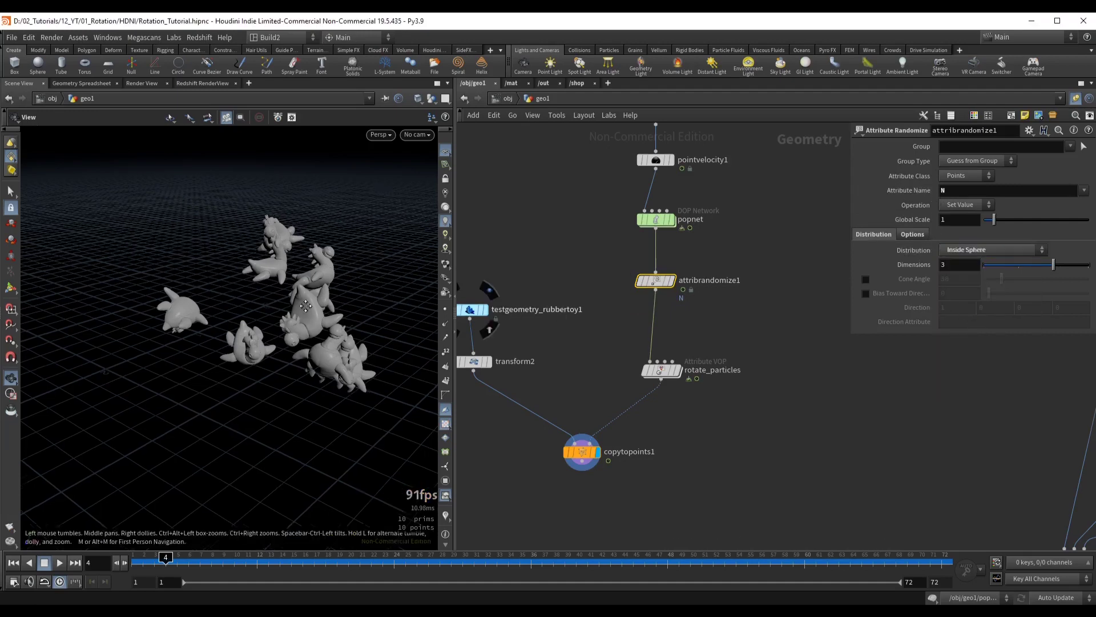
Bypass rotate_particles temporarily to check the toys with only attribrandomize1 active, scrubbing to frame 7
{"action": "left_click", "coordinate": [660, 370]}
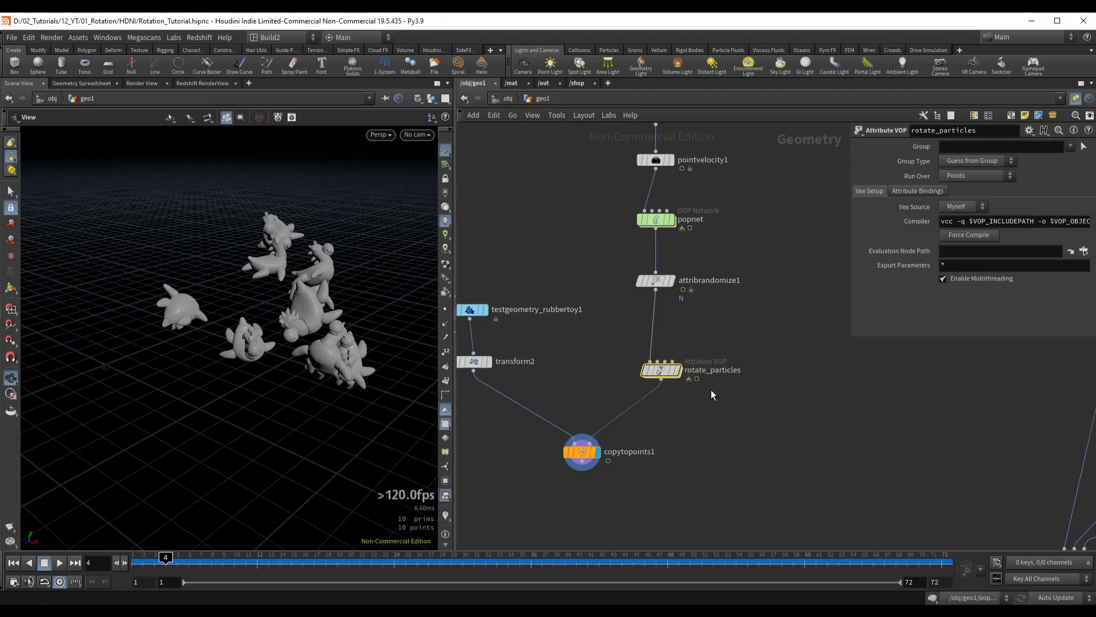
{"action": "key", "text": "q"}
{"action": "left_click", "coordinate": [655, 280]}
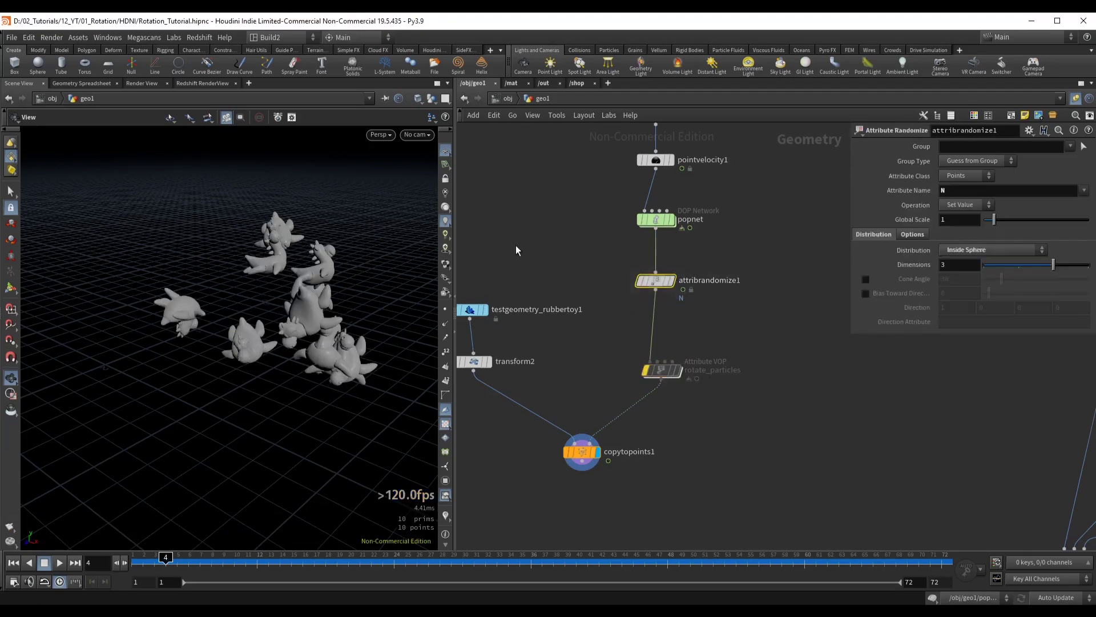
{"action": "left_click_drag", "start_coordinate": [165, 558], "coordinate": [200, 563]}
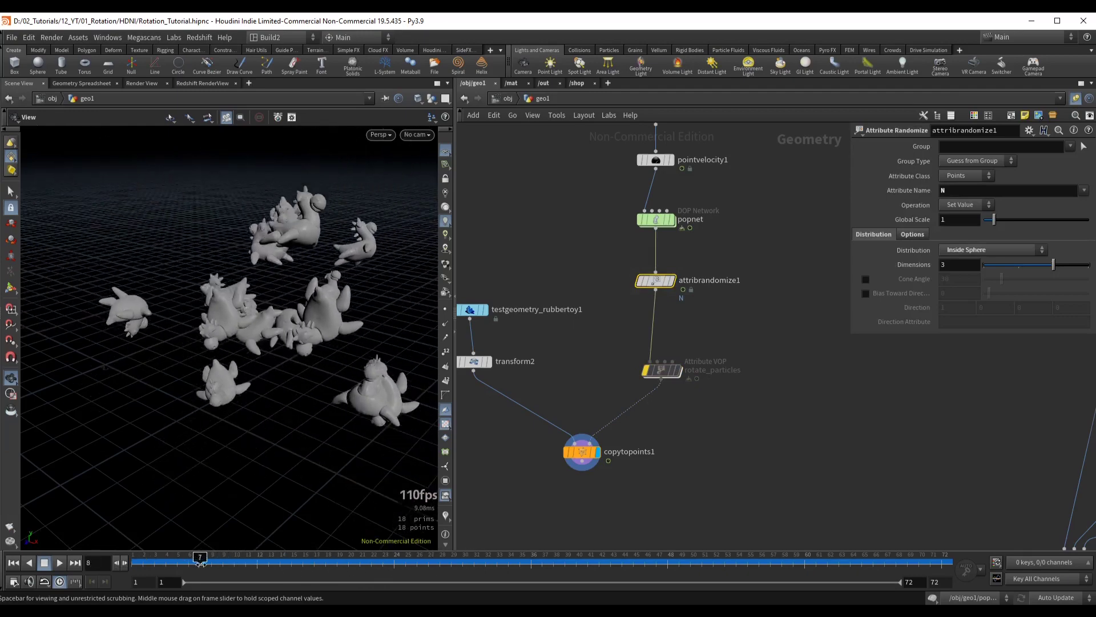
{"action": "left_click", "coordinate": [660, 371]}
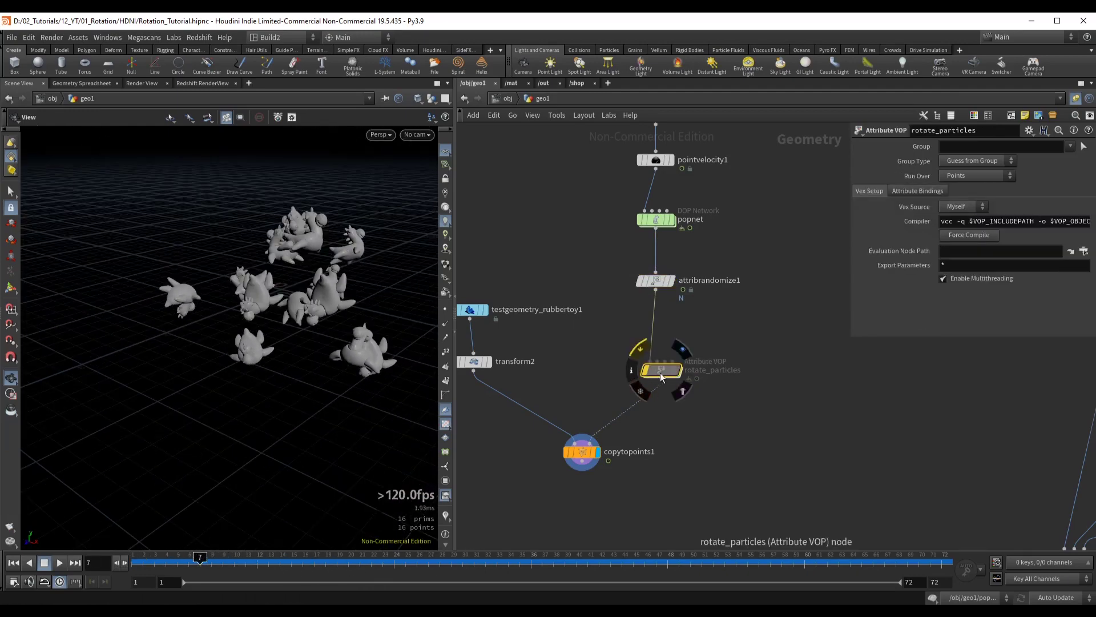
Play the animation several times with attribrandomize1 and rotate_particles both enabled to examine the combined random orientation and rotation
{"action": "left_click_drag", "start_coordinate": [182, 564], "coordinate": [337, 545]}
{"action": "scroll", "coordinate": [233, 332], "scroll_direction": "down", "scroll_amount": 3}
{"action": "key", "text": "Up"}
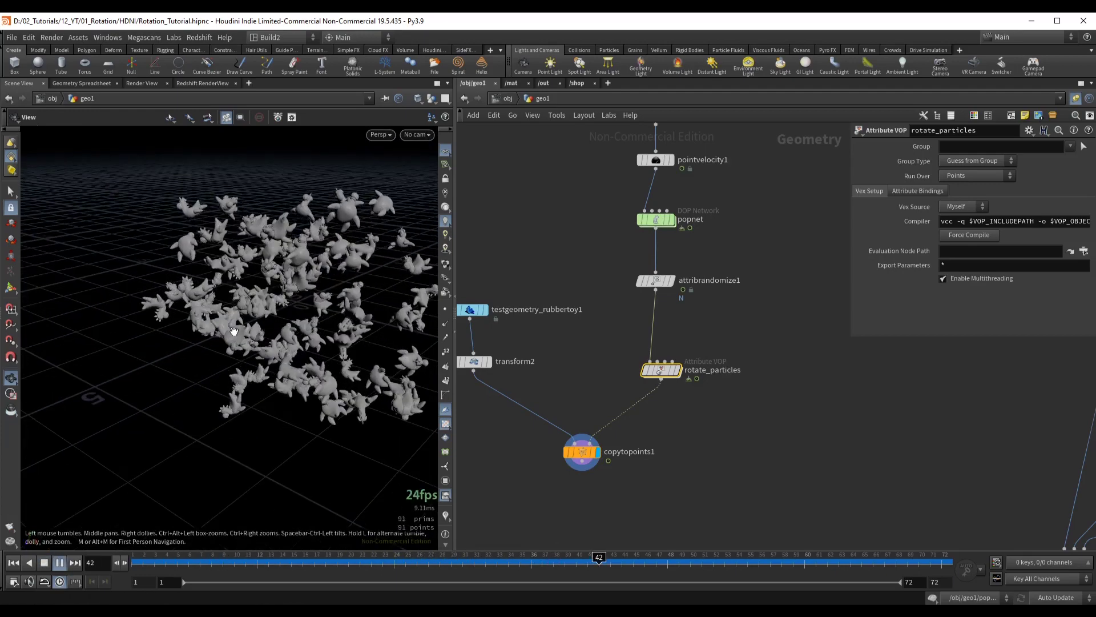
{"action": "left_click_drag", "start_coordinate": [233, 332], "coordinate": [287, 306]}
{"action": "key", "text": "Up"}
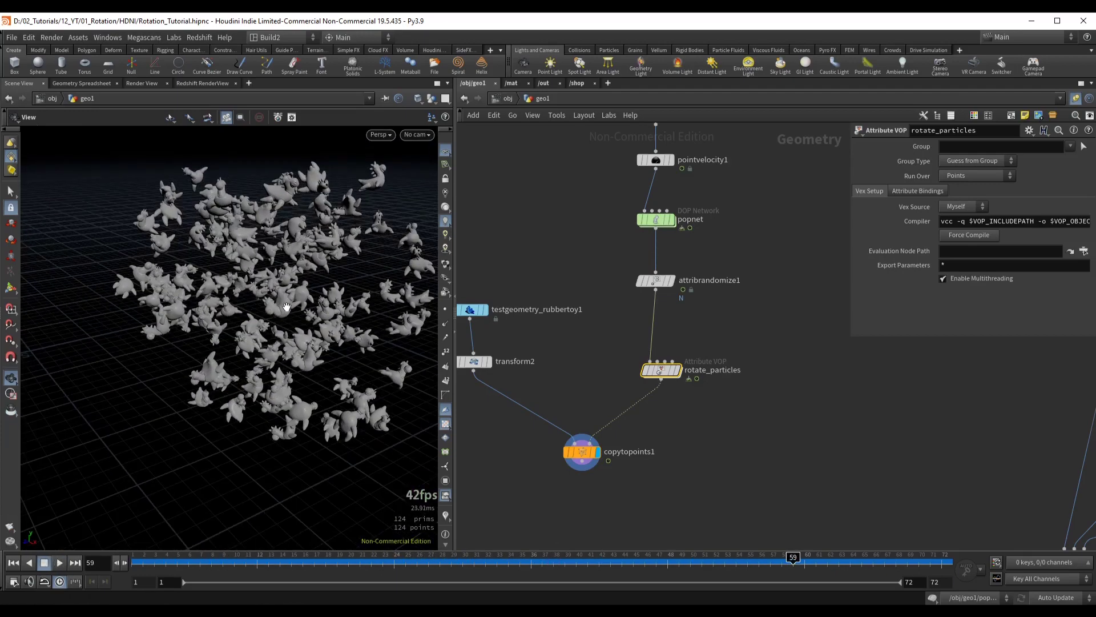
{"action": "left_click_drag", "start_coordinate": [342, 559], "coordinate": [234, 555]}
{"action": "key", "text": "Up"}
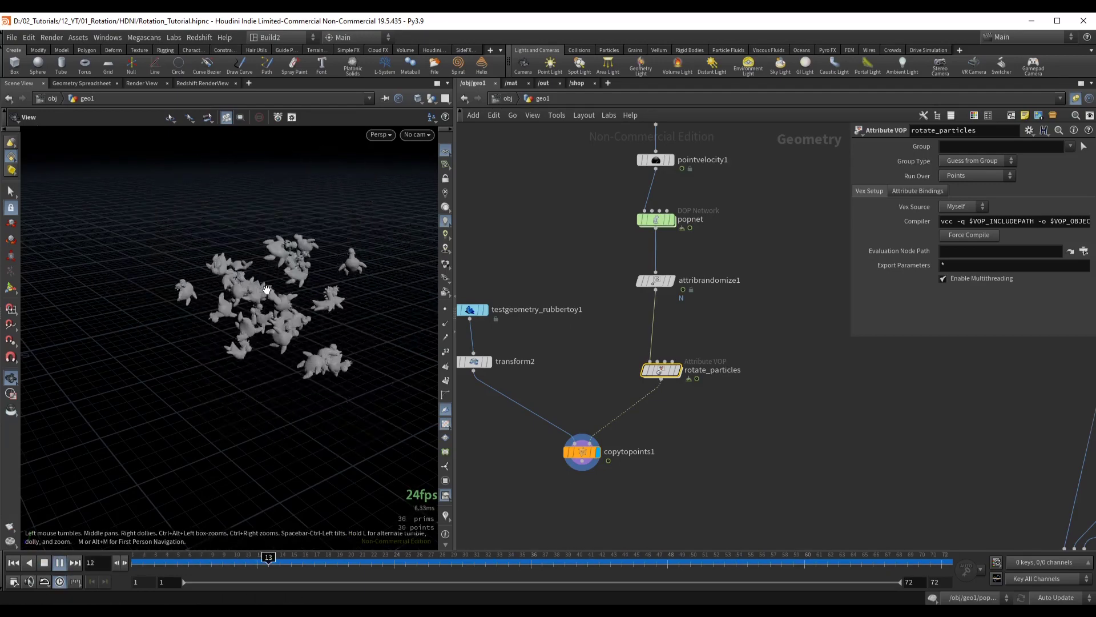
{"action": "key", "text": "Up"}
{"action": "scroll", "coordinate": [248, 316], "scroll_direction": "up", "scroll_amount": 4}
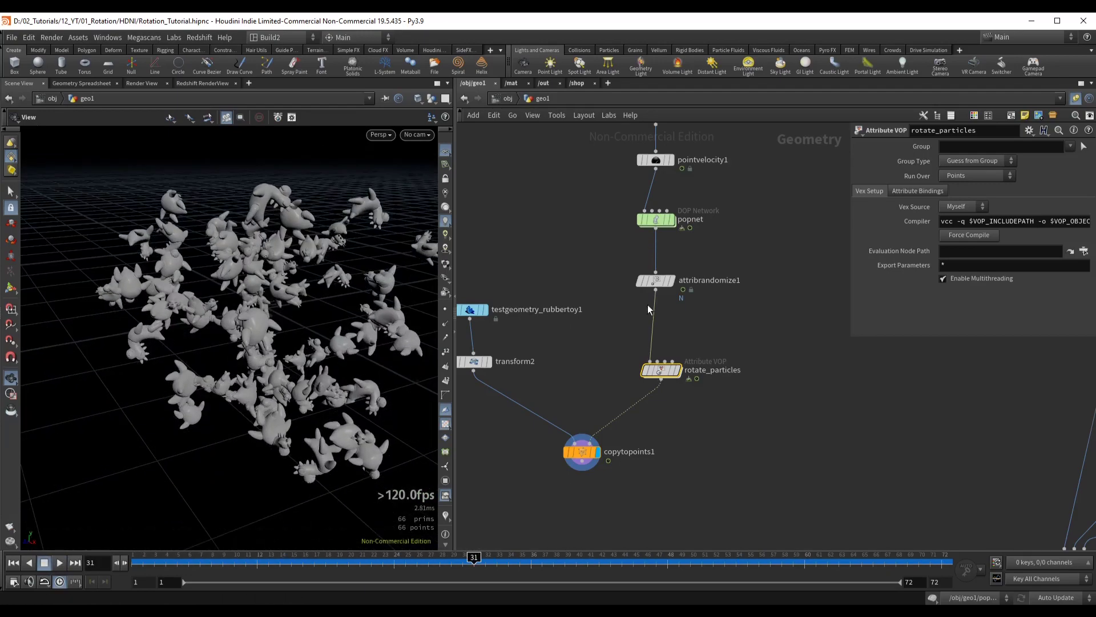
Bring the separate fracture node chain that starts at box1 into view in the geo1 network
{"action": "scroll", "coordinate": [679, 304], "scroll_direction": "down", "scroll_amount": 3}
{"action": "middle_click_drag", "start_coordinate": [747, 270], "coordinate": [698, 289]}
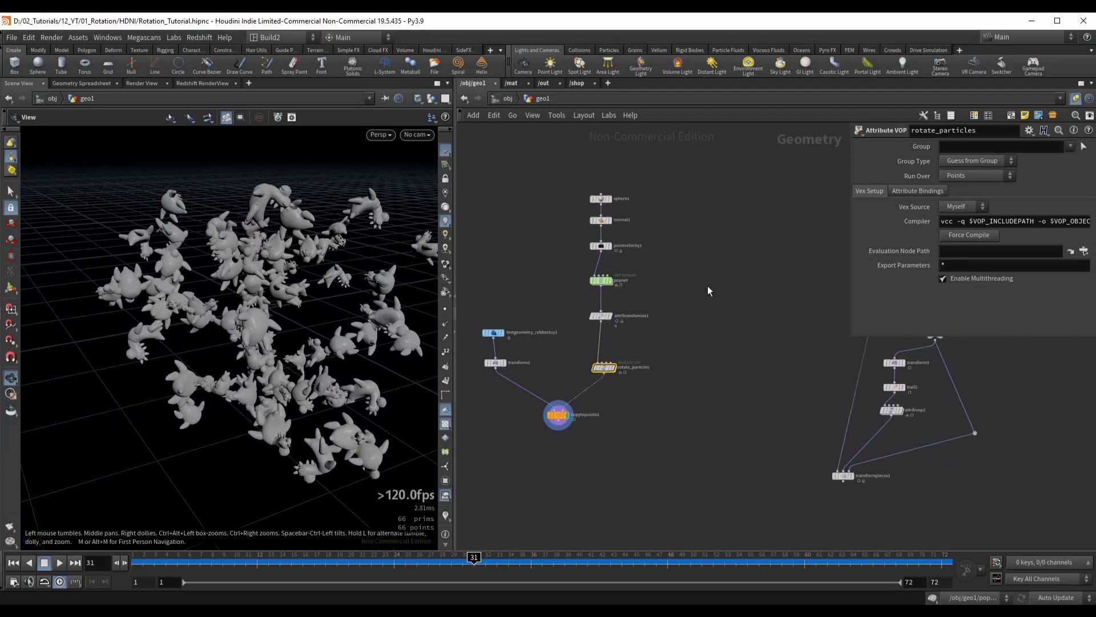
{"action": "middle_click_drag", "start_coordinate": [753, 273], "coordinate": [553, 311]}
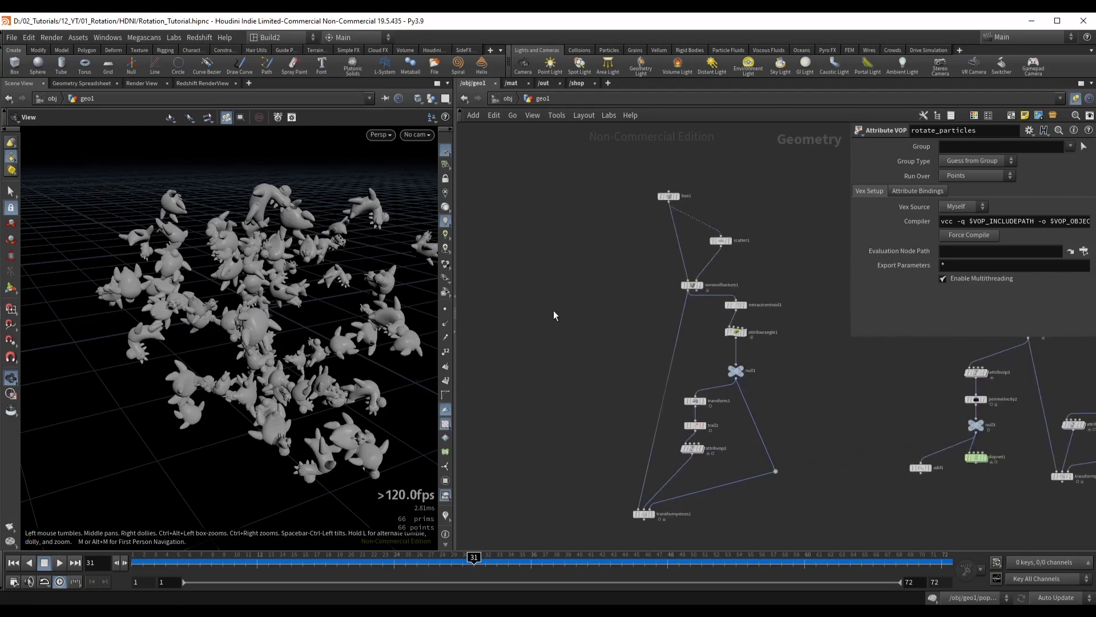
{"action": "middle_click_drag", "start_coordinate": [631, 269], "coordinate": [610, 285]}
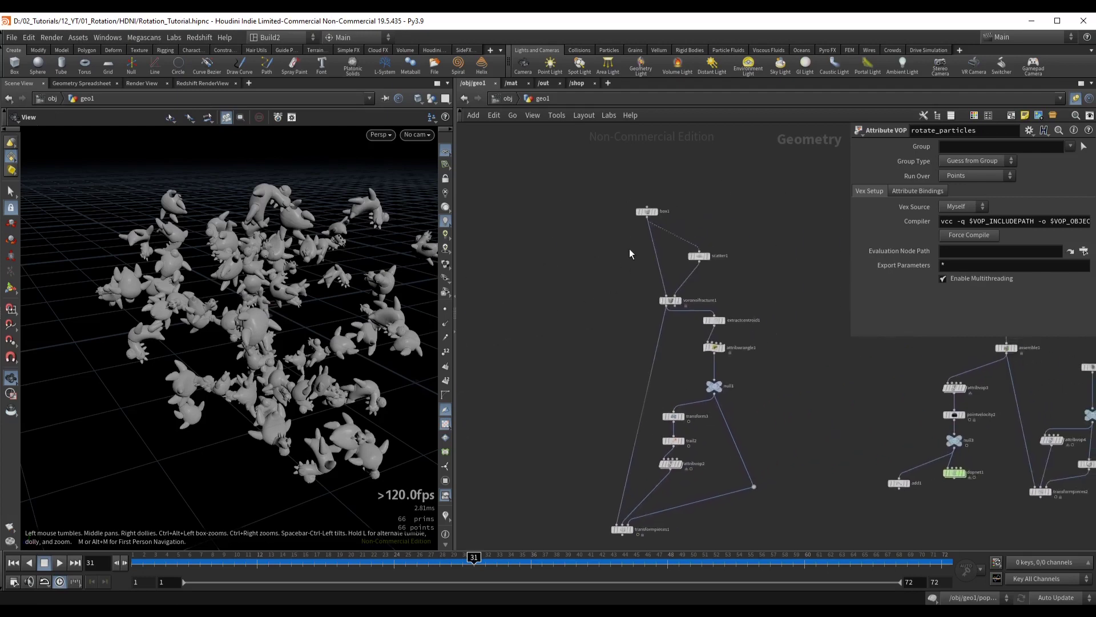
Display box1 and then voronoifracture1 to compare the plain box with its fractured version
{"action": "scroll", "coordinate": [629, 248], "scroll_direction": "up", "scroll_amount": 3}
{"action": "middle_click_drag", "start_coordinate": [599, 211], "coordinate": [574, 238]}
{"action": "left_click_drag", "start_coordinate": [571, 201], "coordinate": [683, 240]}
{"action": "left_click", "coordinate": [645, 218]}
{"action": "left_click_drag", "start_coordinate": [266, 298], "coordinate": [287, 311]}
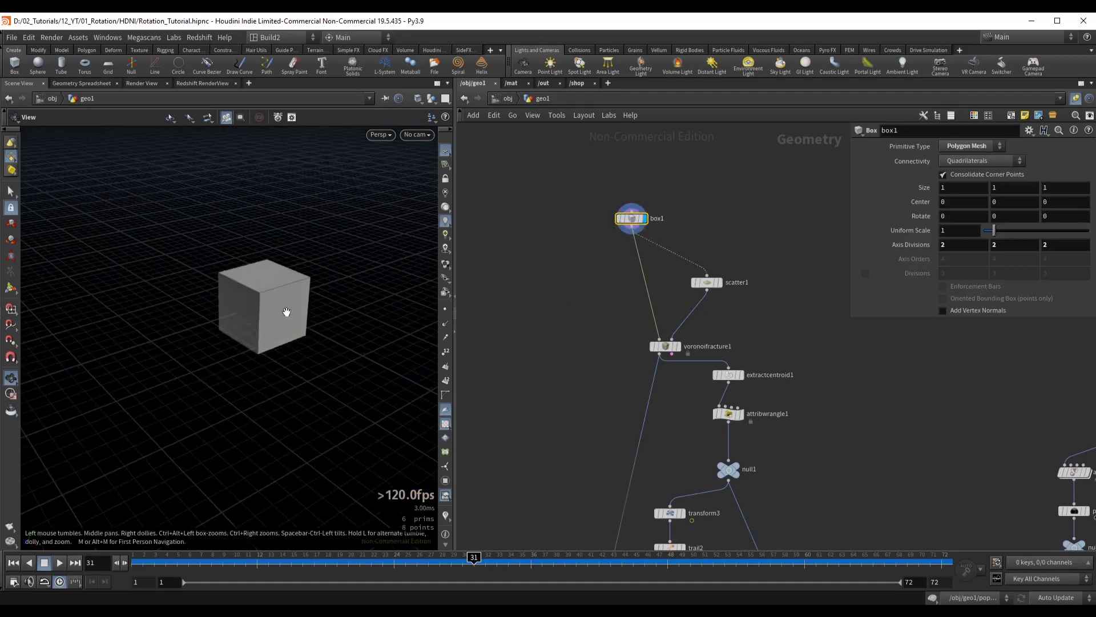
{"action": "scroll", "coordinate": [287, 311], "scroll_direction": "up", "scroll_amount": 5}
{"action": "middle_click_drag", "start_coordinate": [596, 327], "coordinate": [568, 320]}
{"action": "left_click_drag", "start_coordinate": [667, 353], "coordinate": [666, 353]}
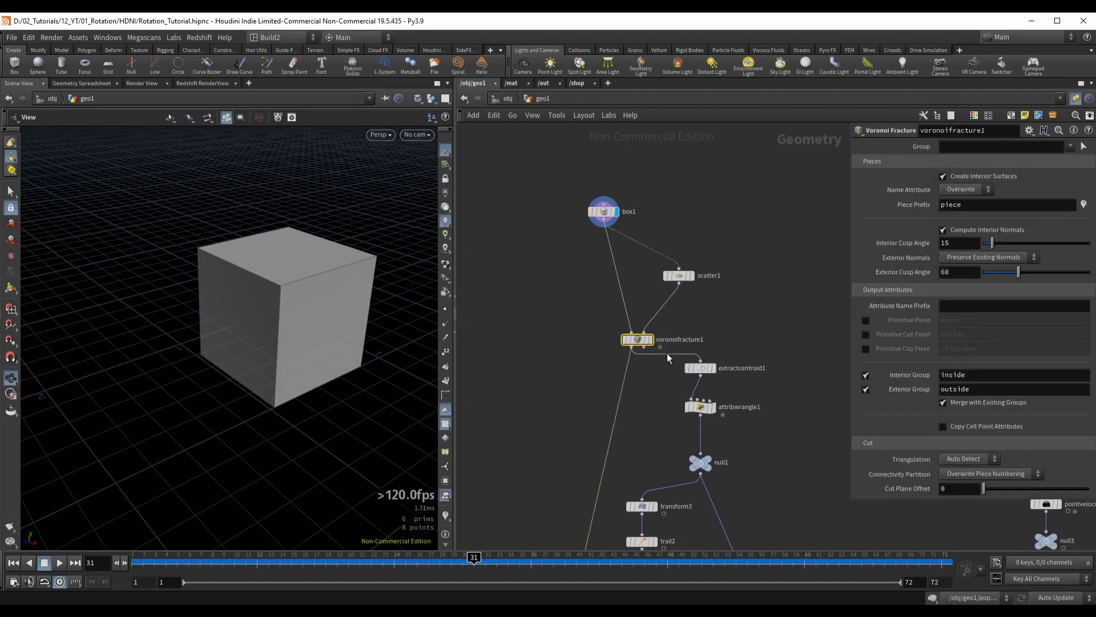
{"action": "left_click", "coordinate": [650, 339]}
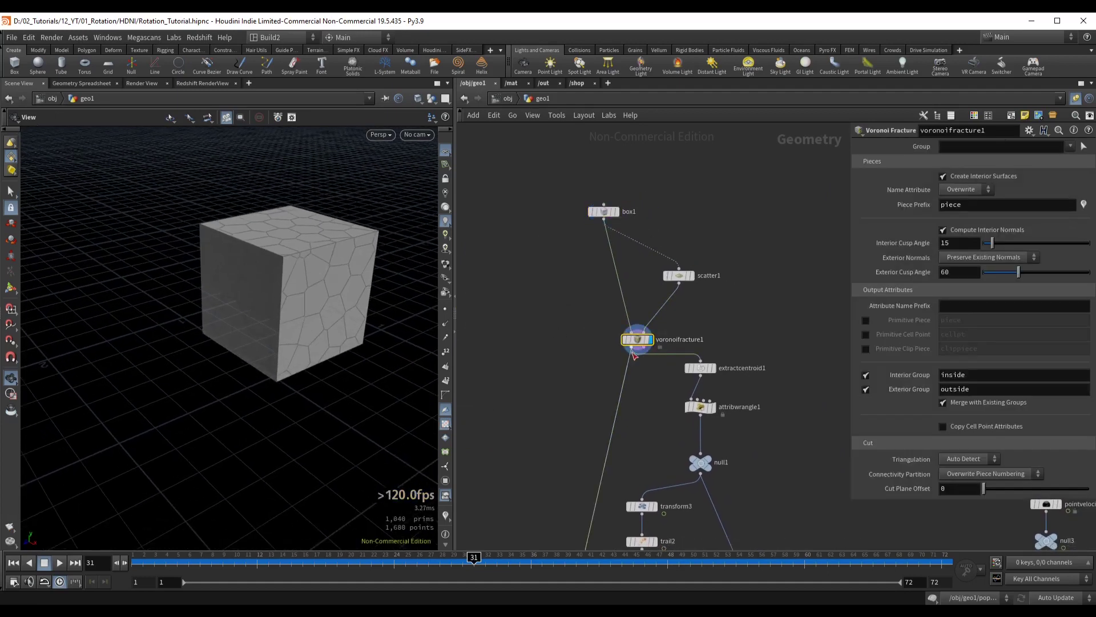
Add an Exploded View node to voronoifracture1's output to inspect the separate pieces, and delete it again
{"action": "left_click", "coordinate": [632, 348]}
{"action": "key", "text": "Tab"}
{"action": "type", "text": "exp"}
{"action": "key", "text": "Return"}
{"action": "left_click", "coordinate": [512, 373]}
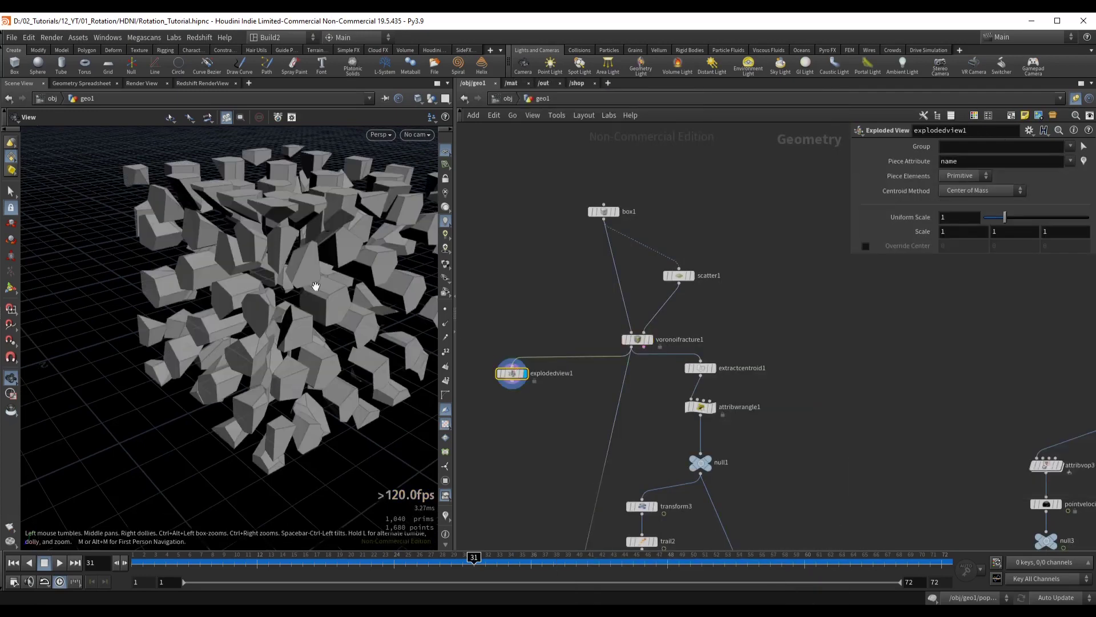
{"action": "left_click_drag", "start_coordinate": [316, 286], "coordinate": [248, 266]}
{"action": "left_click_drag", "start_coordinate": [491, 342], "coordinate": [549, 393]}
{"action": "key", "text": "Delete"}
Display transformpieces1 to examine the transformed box pieces and return the timeline to frame 1
{"action": "middle_click_drag", "start_coordinate": [533, 417], "coordinate": [590, 211]}
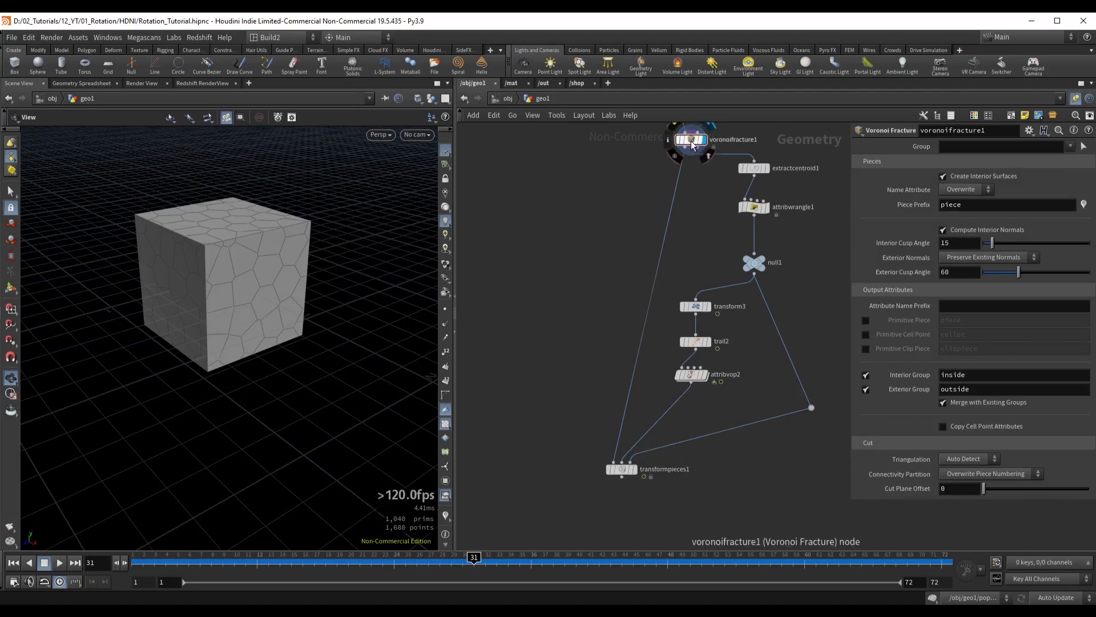
{"action": "left_click_drag", "start_coordinate": [693, 141], "coordinate": [668, 137]}
{"action": "left_click", "coordinate": [620, 469]}
{"action": "left_click", "coordinate": [633, 469]}
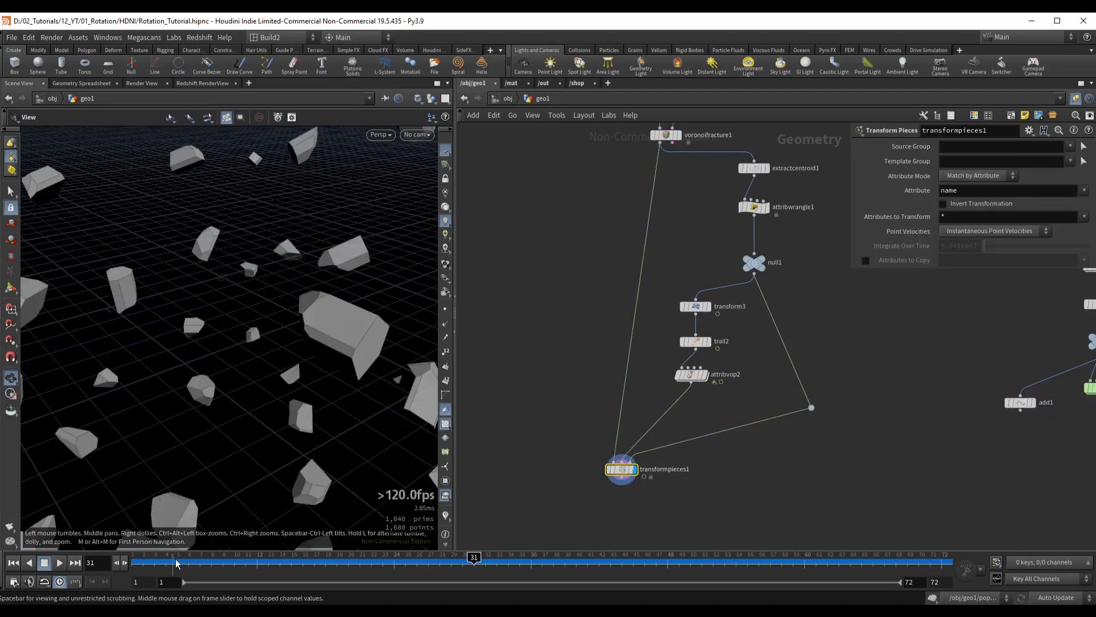
{"action": "key", "text": "ctrl+Up"}
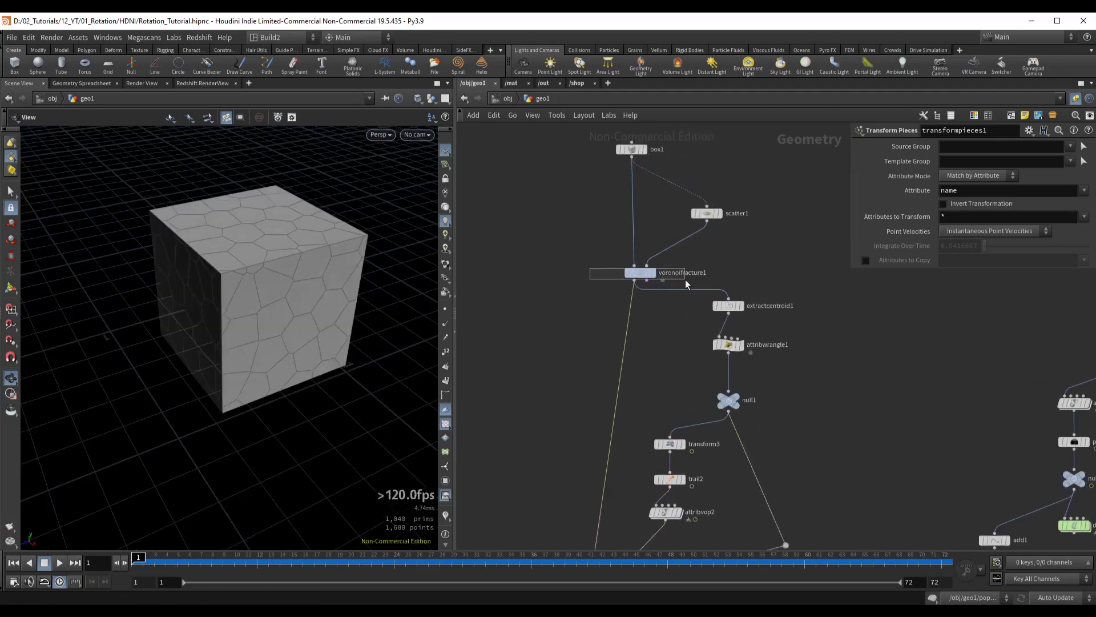
Display extractcentroid1, fed by voronoifracture1, and examine the centroid points from several angles
{"action": "left_click_drag", "start_coordinate": [685, 279], "coordinate": [686, 279]}
{"action": "middle_click_drag", "start_coordinate": [671, 322], "coordinate": [632, 314]}
{"action": "left_click_drag", "start_coordinate": [657, 310], "coordinate": [719, 291]}
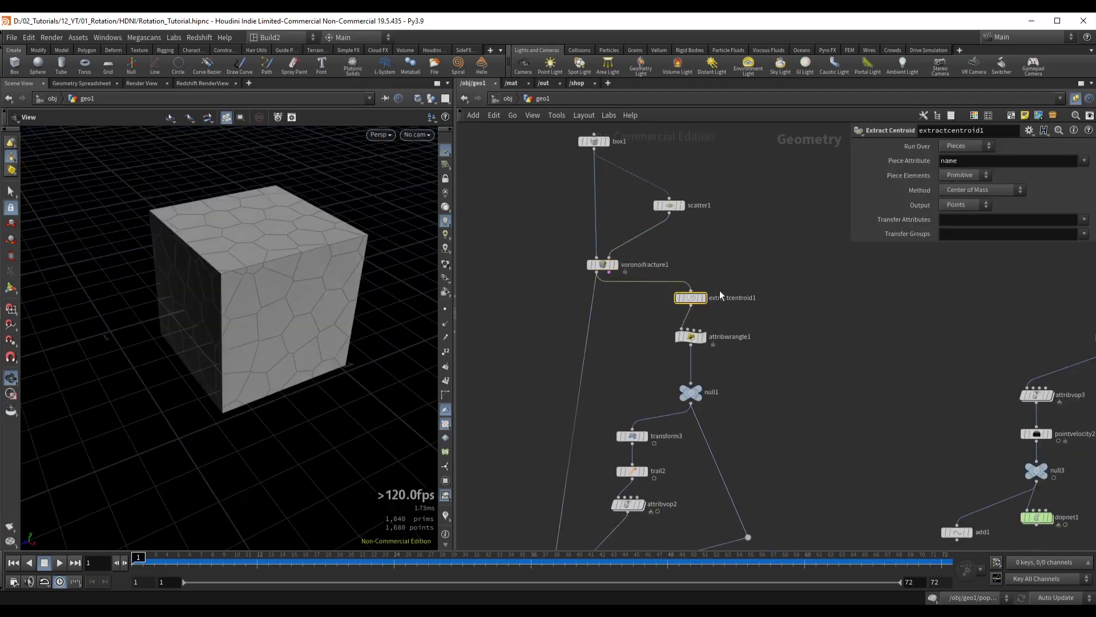
{"action": "left_click", "coordinate": [703, 298]}
{"action": "scroll", "coordinate": [298, 264], "scroll_direction": "up", "scroll_amount": 3}
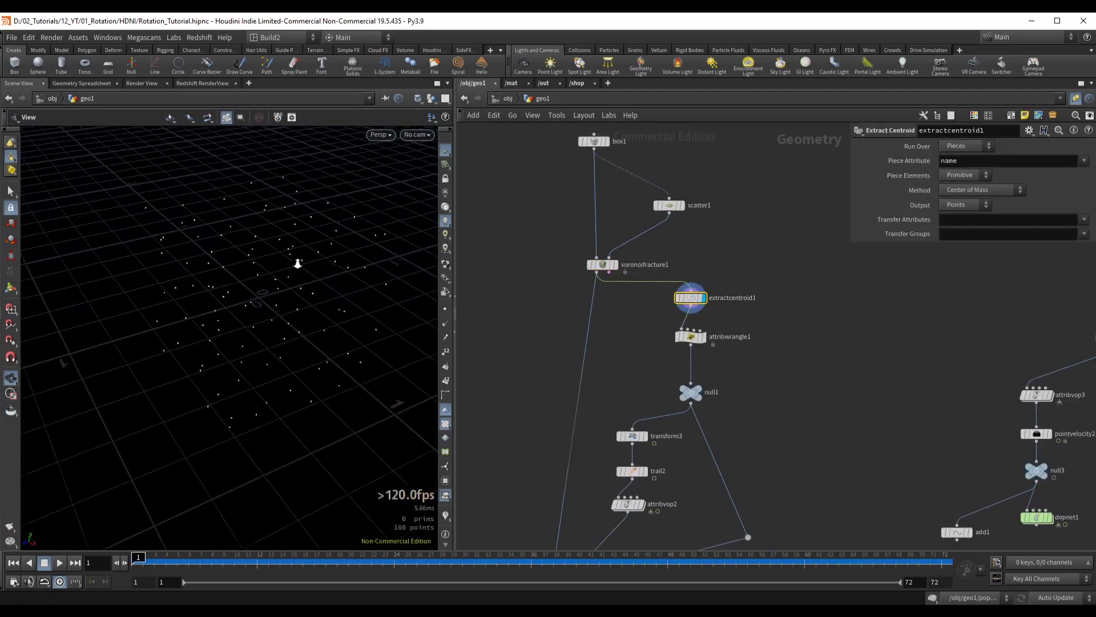
{"action": "middle_click_drag", "start_coordinate": [298, 265], "coordinate": [282, 299]}
{"action": "left_click_drag", "start_coordinate": [234, 251], "coordinate": [220, 255]}
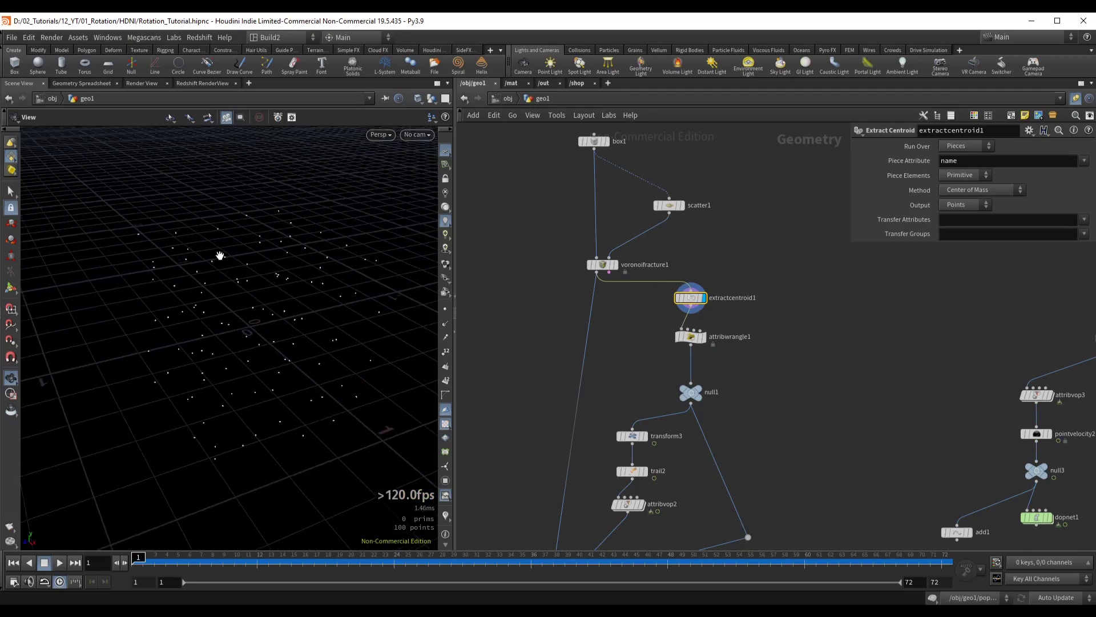
Display attribwrangle1 and examine its N and up code together with the centroid points
{"action": "middle_click_drag", "start_coordinate": [659, 344], "coordinate": [682, 267]}
{"action": "left_click", "coordinate": [723, 260]}
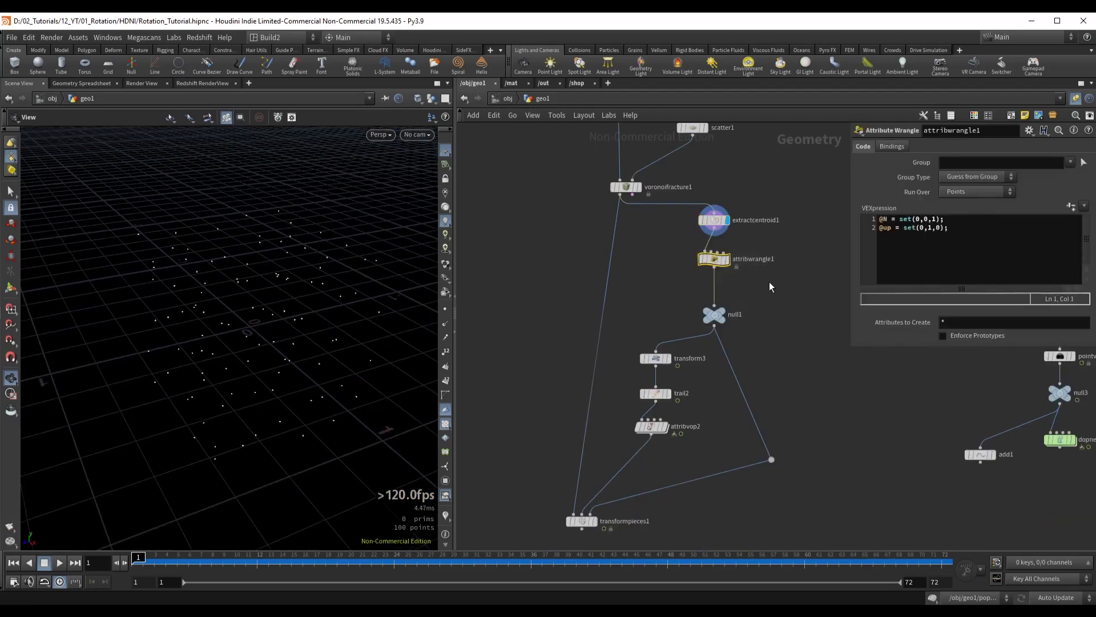
{"action": "left_click", "coordinate": [728, 260]}
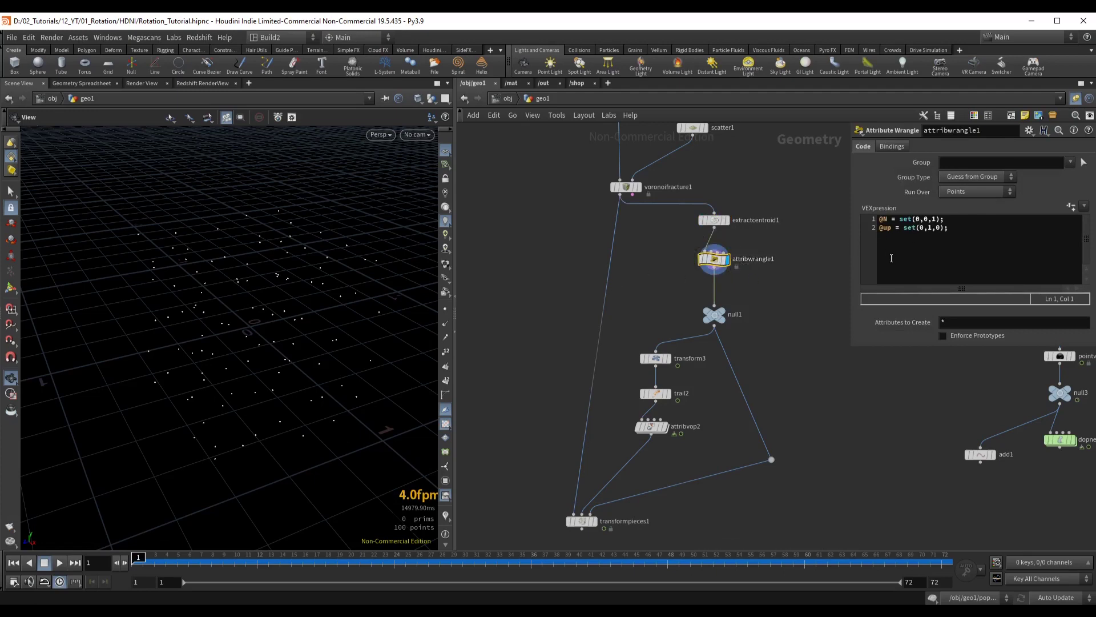
{"action": "left_click_drag", "start_coordinate": [269, 299], "coordinate": [270, 287]}
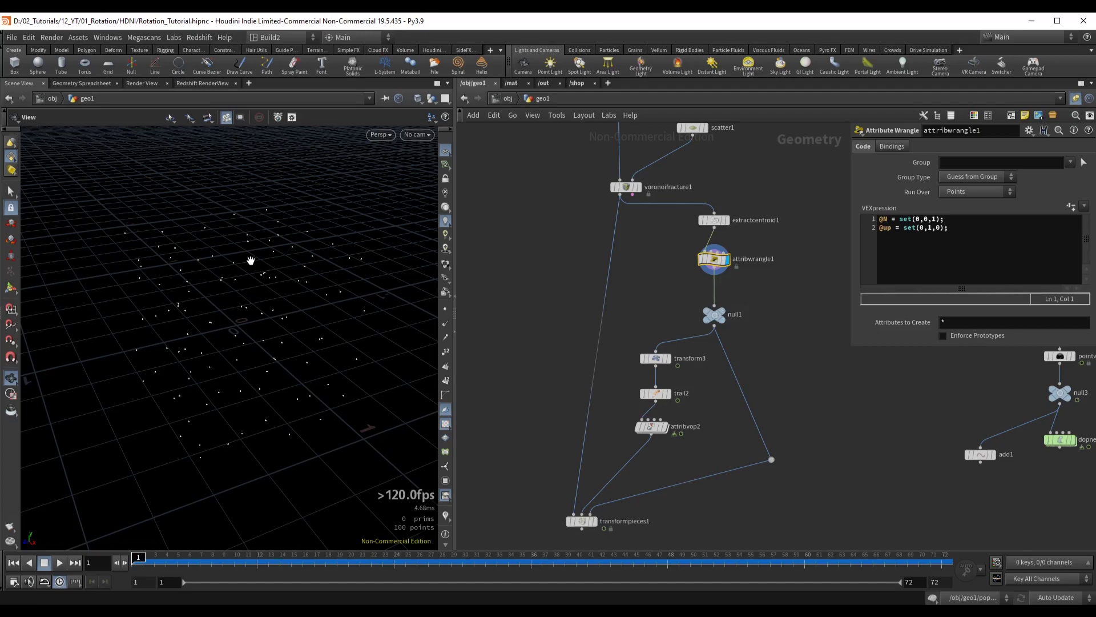
{"action": "left_click_drag", "start_coordinate": [243, 274], "coordinate": [263, 289]}
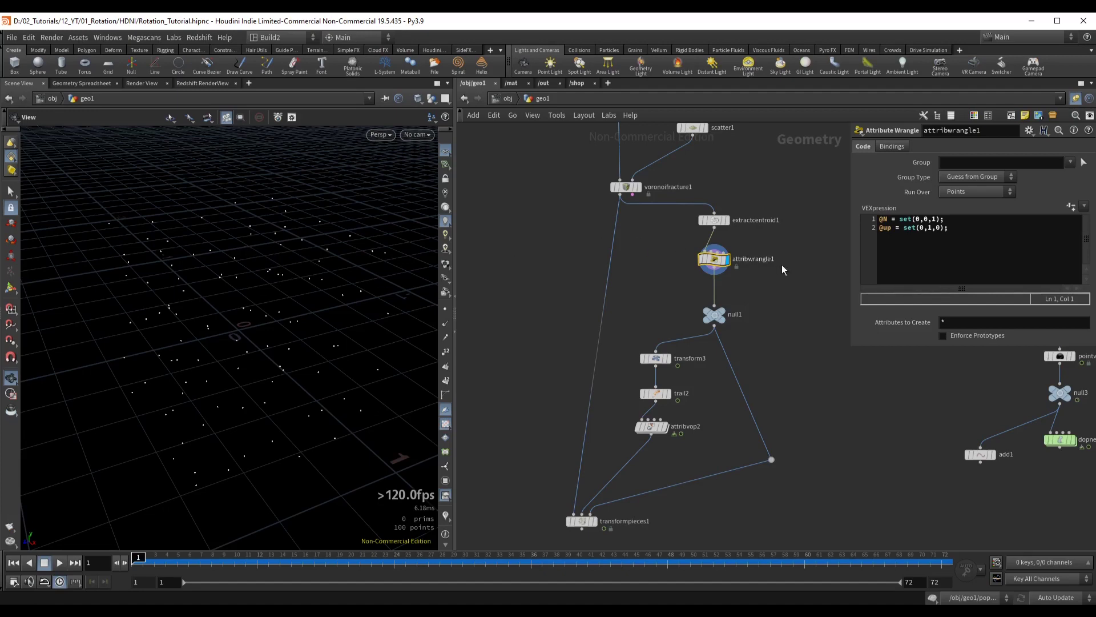
Rename the attribwrangle1 node as set_init
{"action": "scroll", "coordinate": [783, 268], "scroll_direction": "up", "scroll_amount": 2}
{"action": "left_click_drag", "start_coordinate": [771, 254], "coordinate": [665, 249]}
{"action": "type", "text": "set_i"}
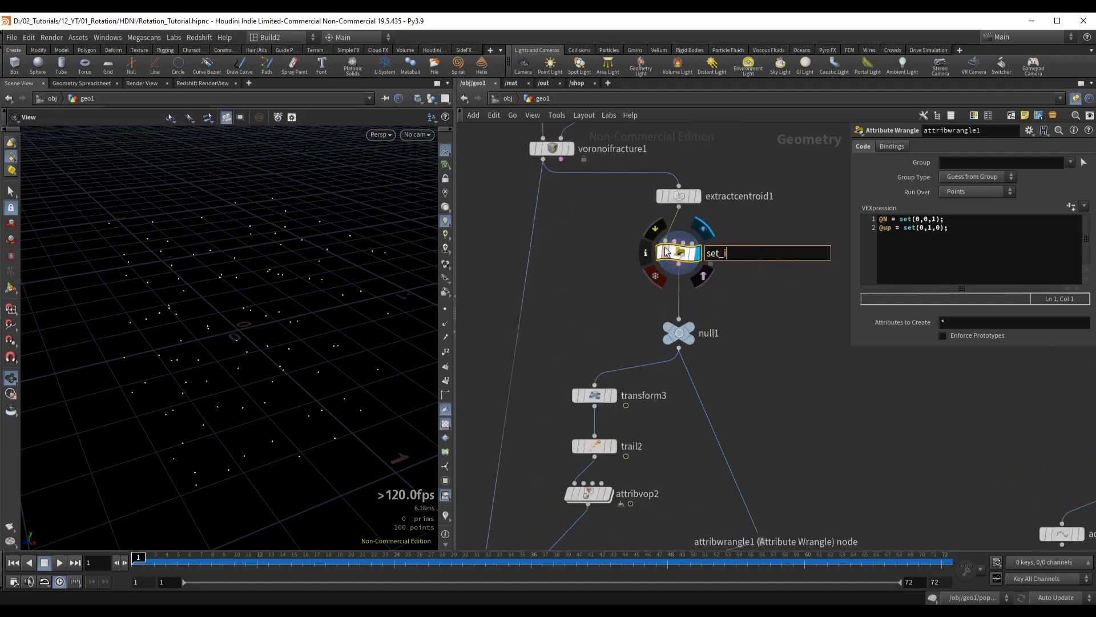
{"action": "type", "text": "niti"}
{"action": "key", "text": "BackSpace"}
{"action": "key", "text": "Return"}
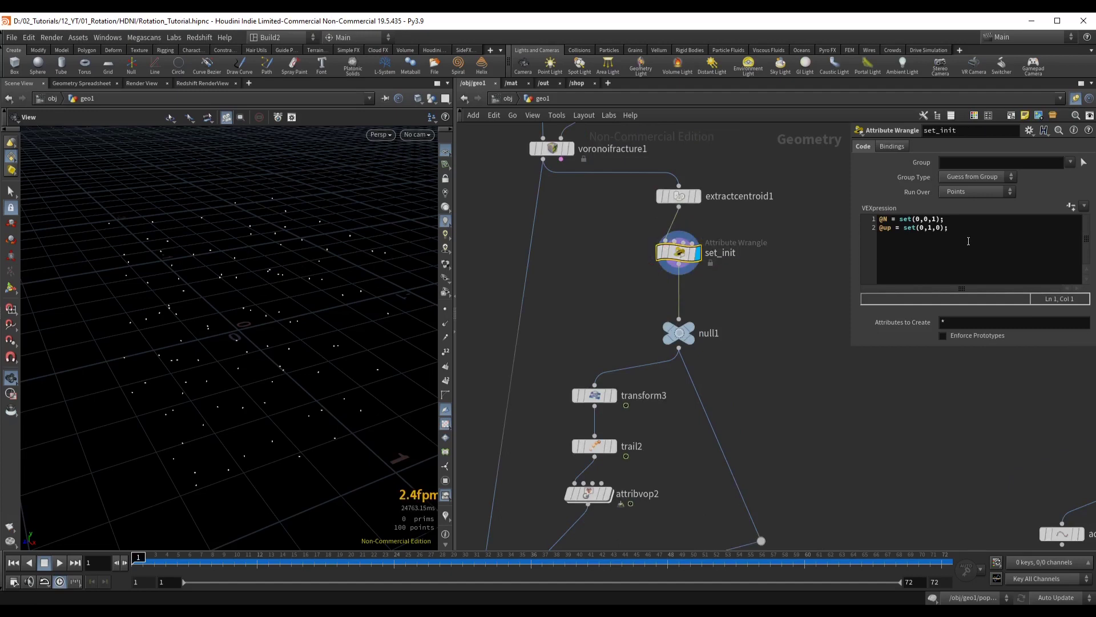
Review the two VEX lines in set_init that assign N and up
{"action": "left_click", "coordinate": [872, 222]}
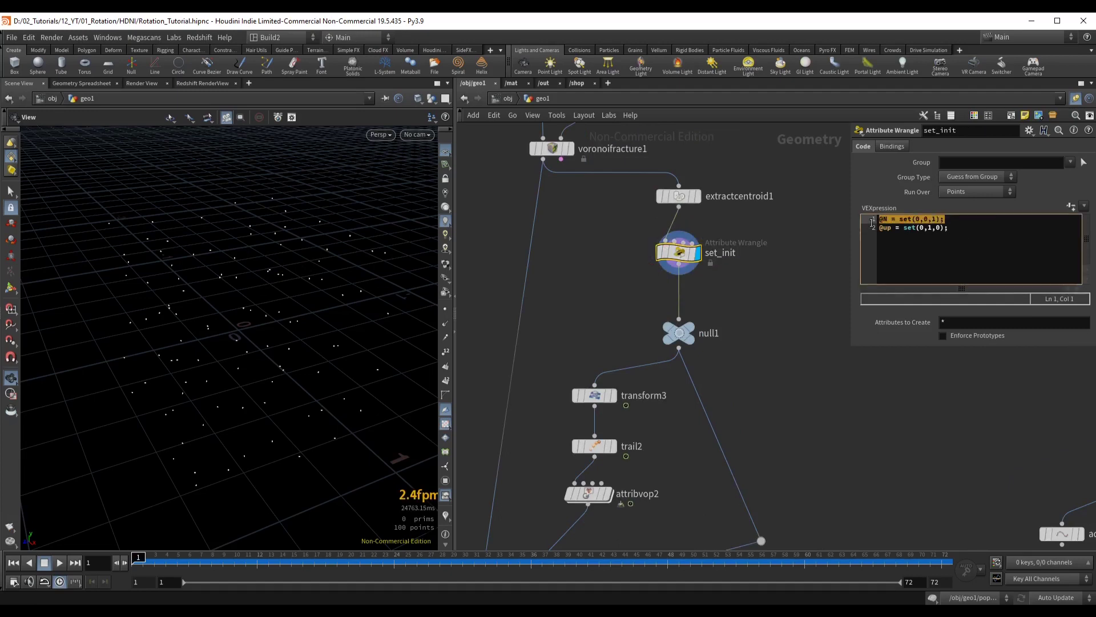
{"action": "left_click_drag", "start_coordinate": [950, 228], "coordinate": [878, 231]}
{"action": "left_click", "coordinate": [971, 228]}
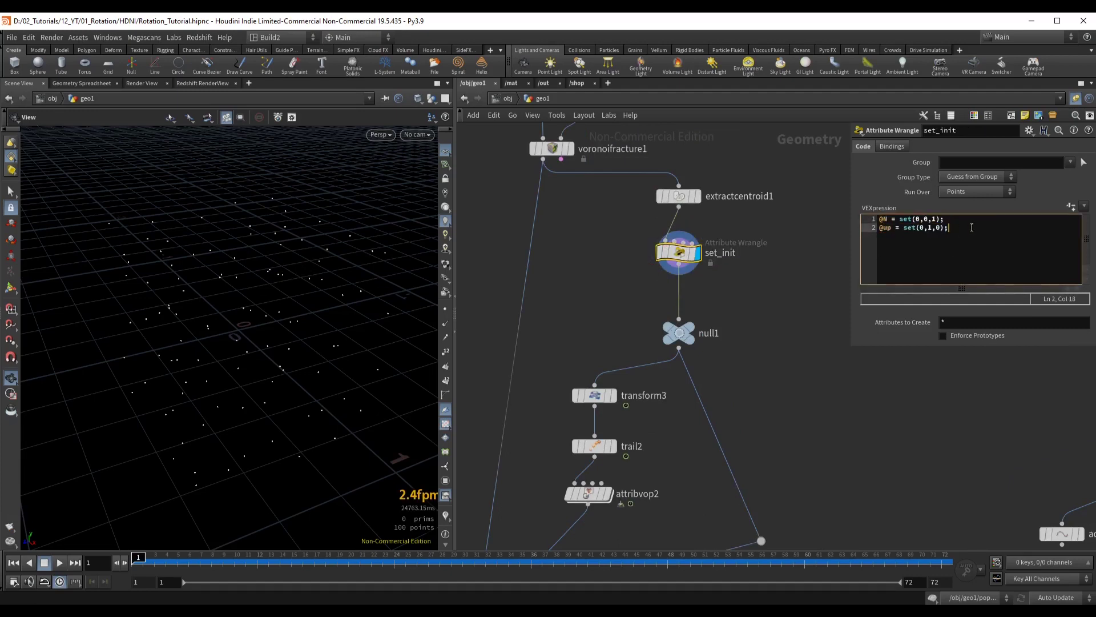
{"action": "left_click_drag", "start_coordinate": [330, 296], "coordinate": [280, 280]}
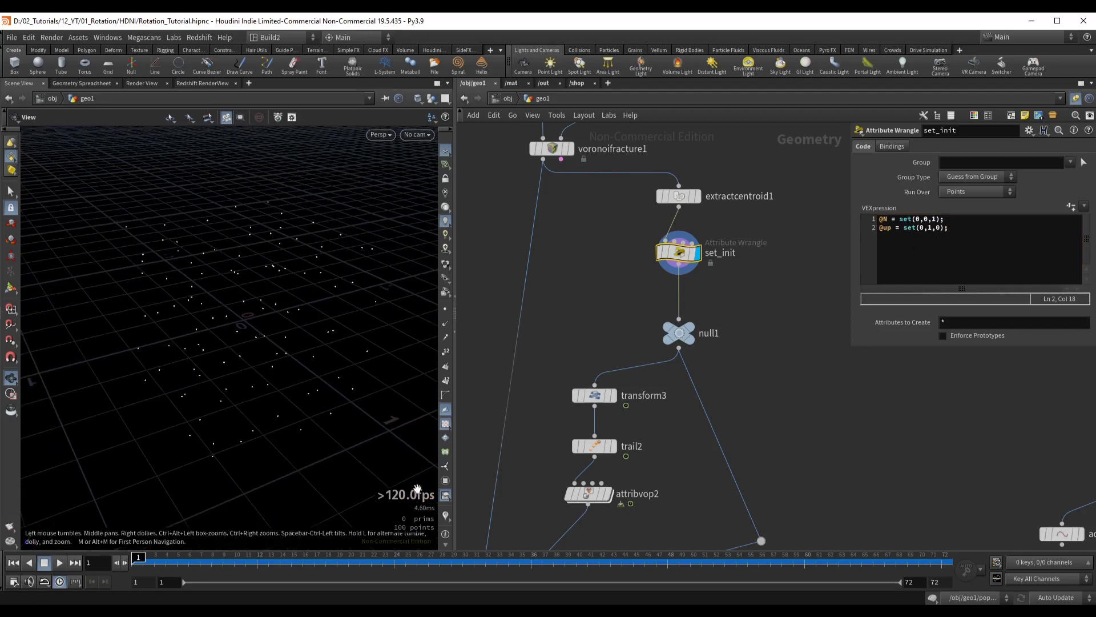
Visualize the up and N vectors on the centroid points, examine them, and hide the visualizers again
{"action": "left_click", "coordinate": [445, 516]}
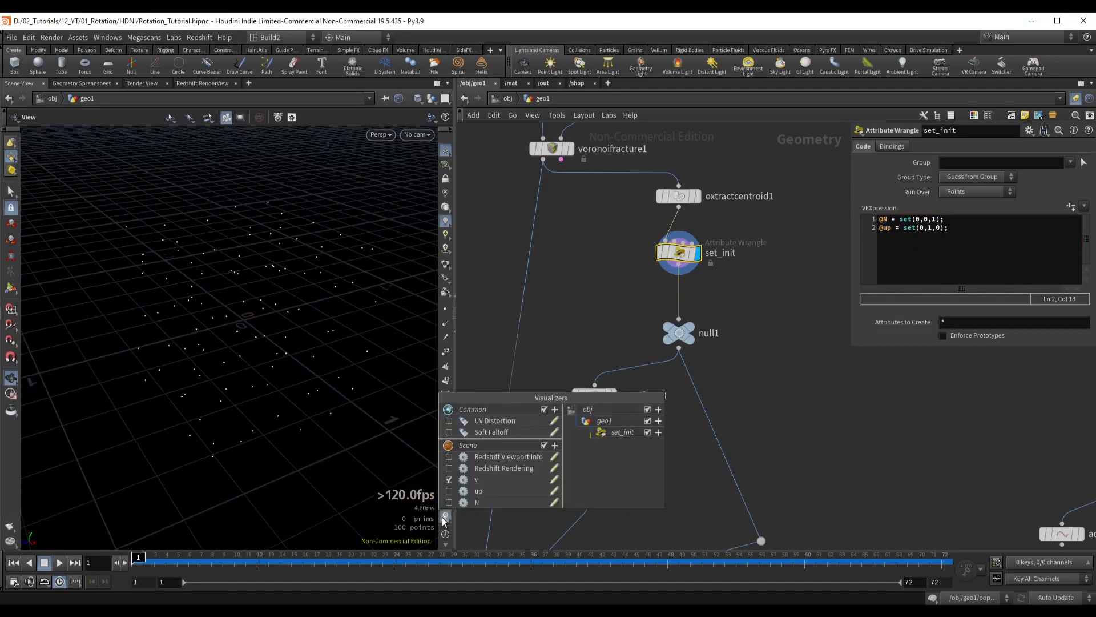
{"action": "left_click", "coordinate": [490, 490]}
{"action": "left_click", "coordinate": [481, 500]}
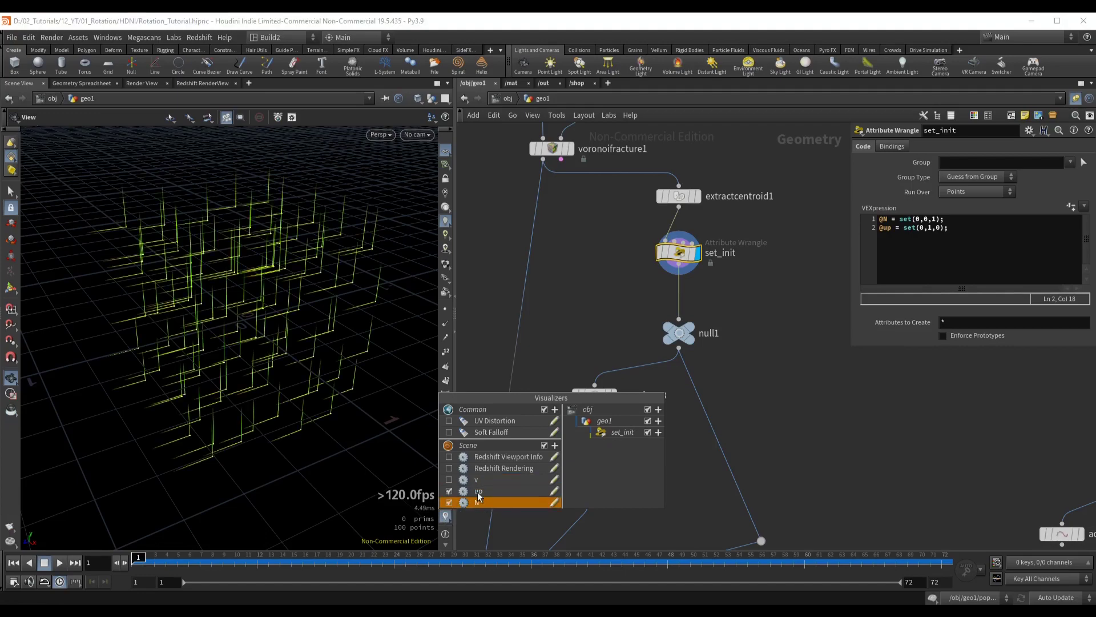
{"action": "left_click_drag", "start_coordinate": [242, 294], "coordinate": [247, 269]}
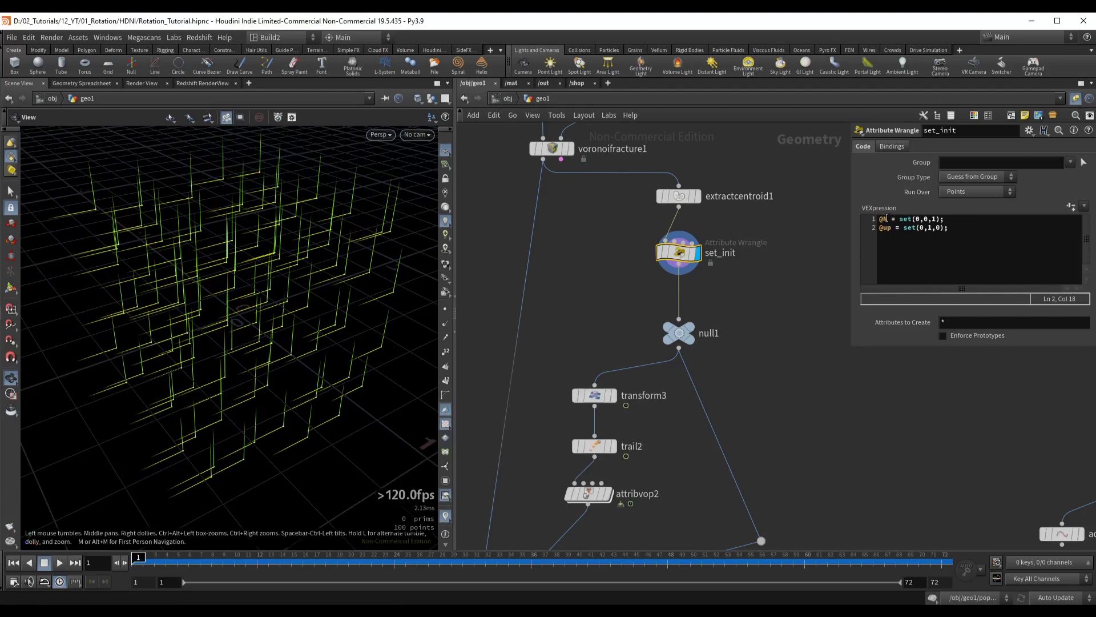
{"action": "middle_click_drag", "start_coordinate": [241, 270], "coordinate": [272, 267]}
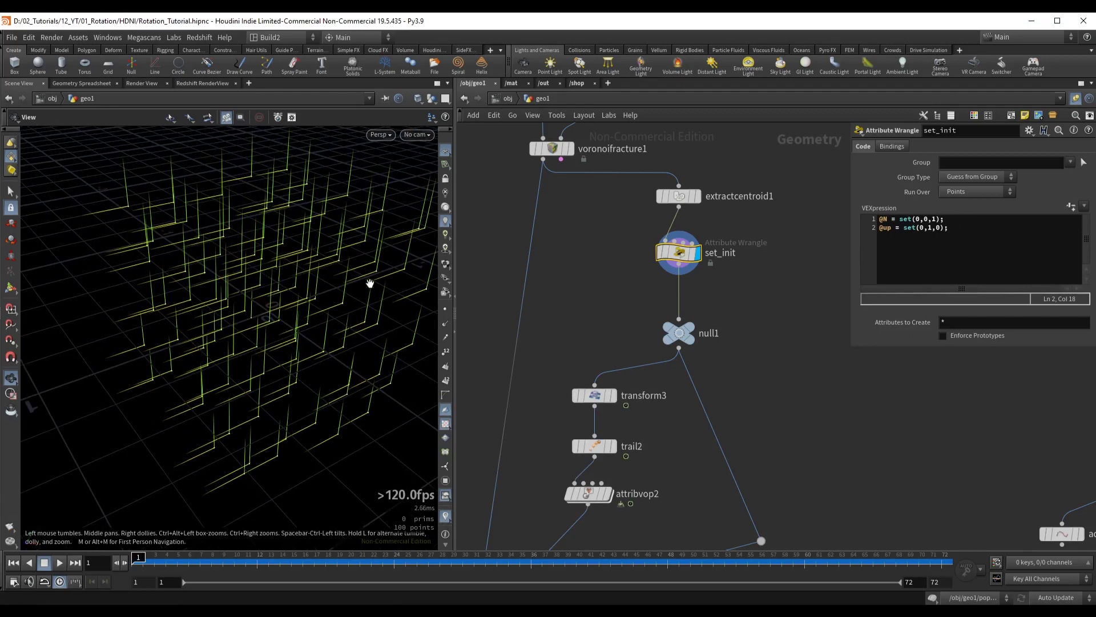
{"action": "left_click", "coordinate": [444, 515]}
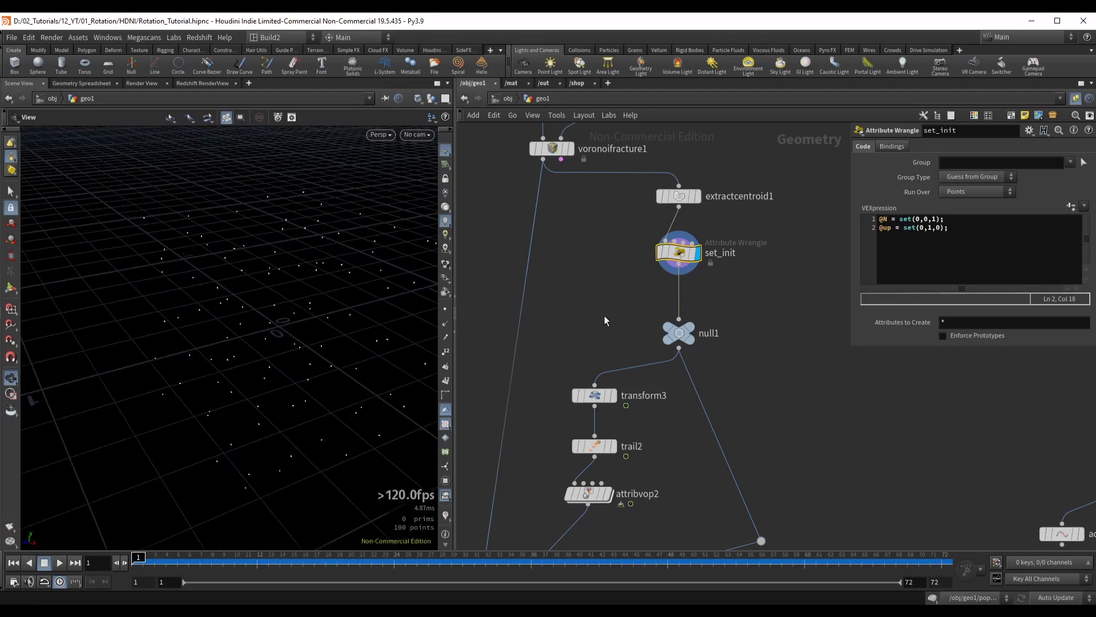
Display null1 and reposition it and the wire dot feeding the Rest Points input of transformpieces1
{"action": "middle_click_drag", "start_coordinate": [604, 315], "coordinate": [616, 263]}
{"action": "left_click", "coordinate": [701, 281]}
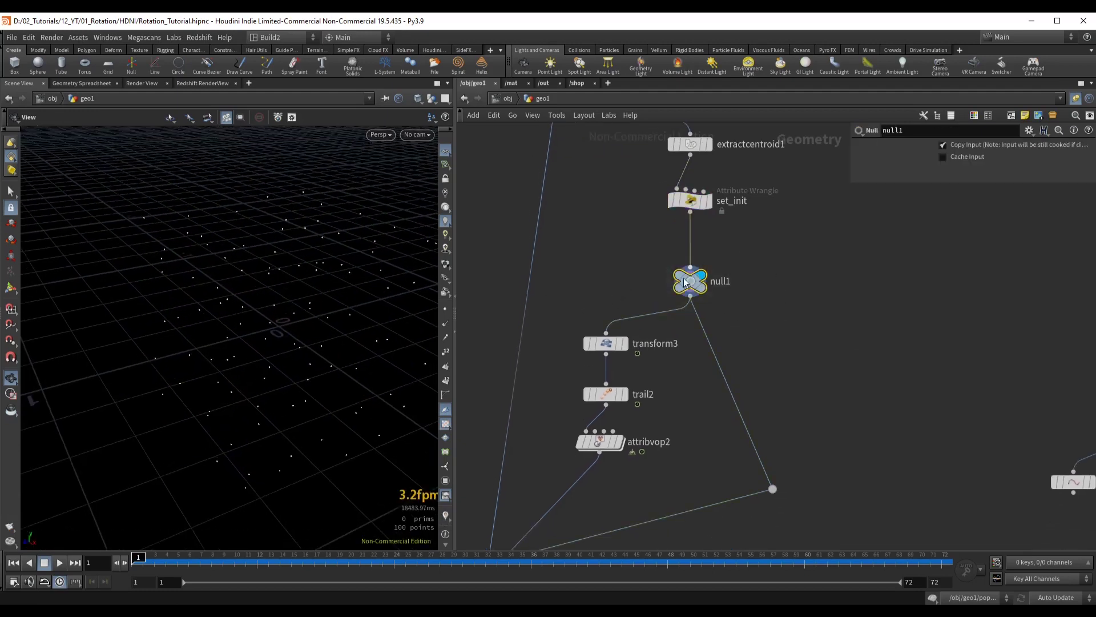
{"action": "middle_click_drag", "start_coordinate": [755, 345], "coordinate": [771, 264]}
{"action": "left_click_drag", "start_coordinate": [707, 200], "coordinate": [742, 190]}
{"action": "left_click_drag", "start_coordinate": [789, 407], "coordinate": [795, 433]}
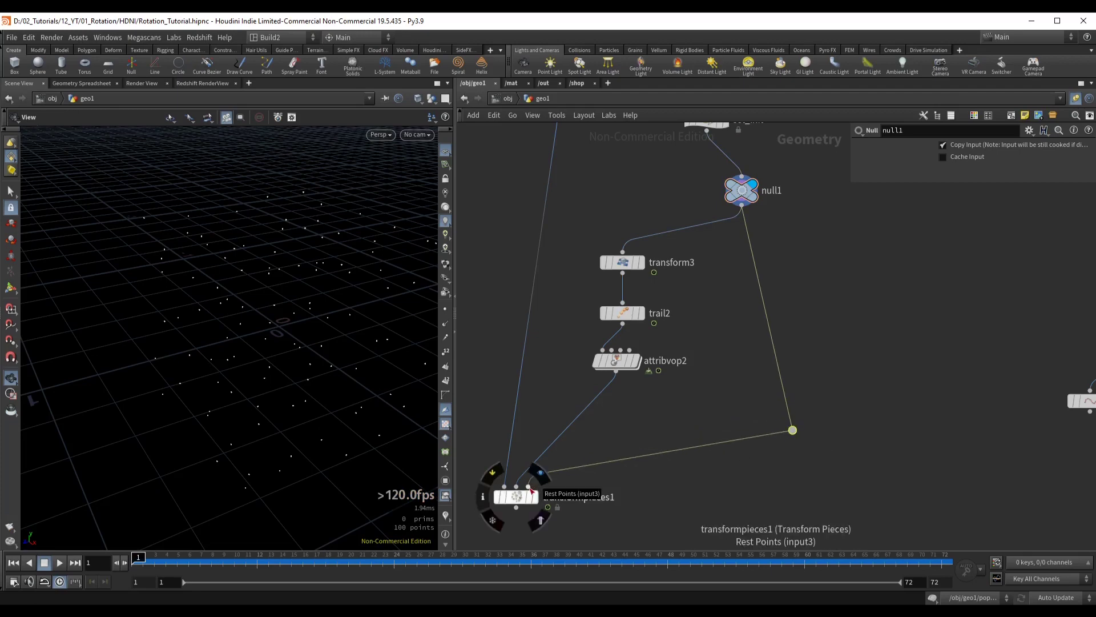
{"action": "middle_click_drag", "start_coordinate": [595, 280], "coordinate": [604, 259]}
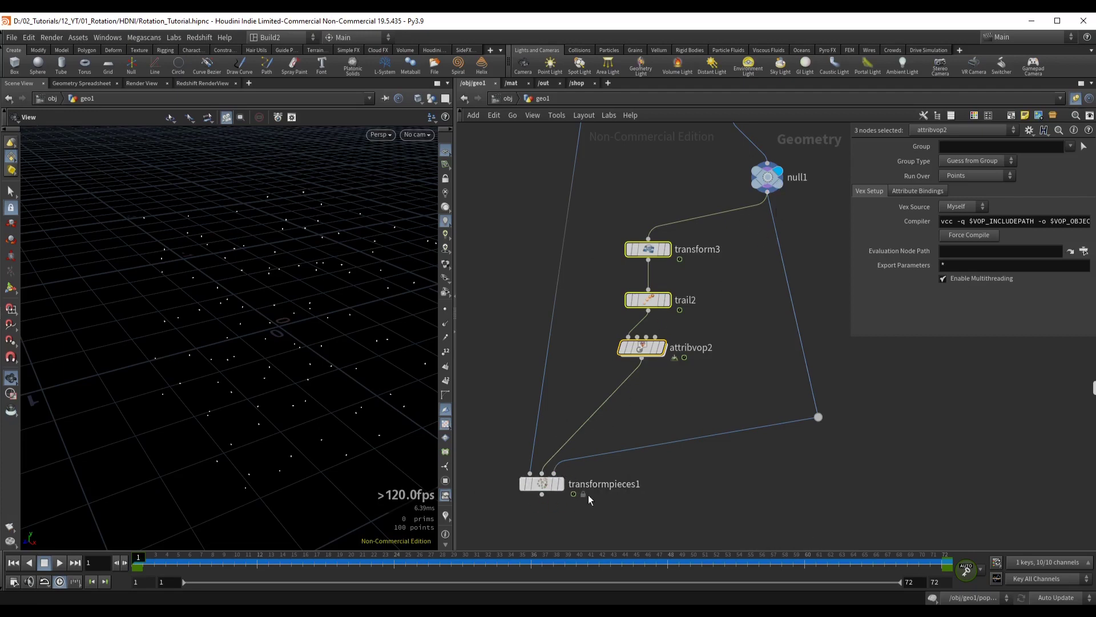
Display transform3, scrub and play its scale animation on the centroid points, and return to frame 1
{"action": "left_click_drag", "start_coordinate": [266, 259], "coordinate": [362, 259]}
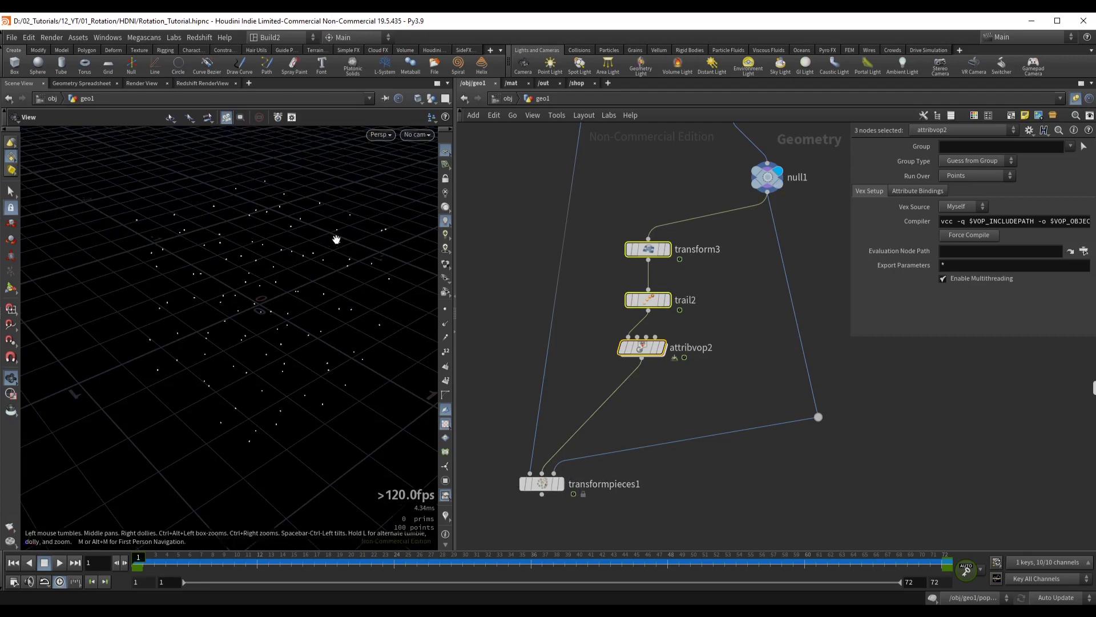
{"action": "left_click", "coordinate": [604, 246]}
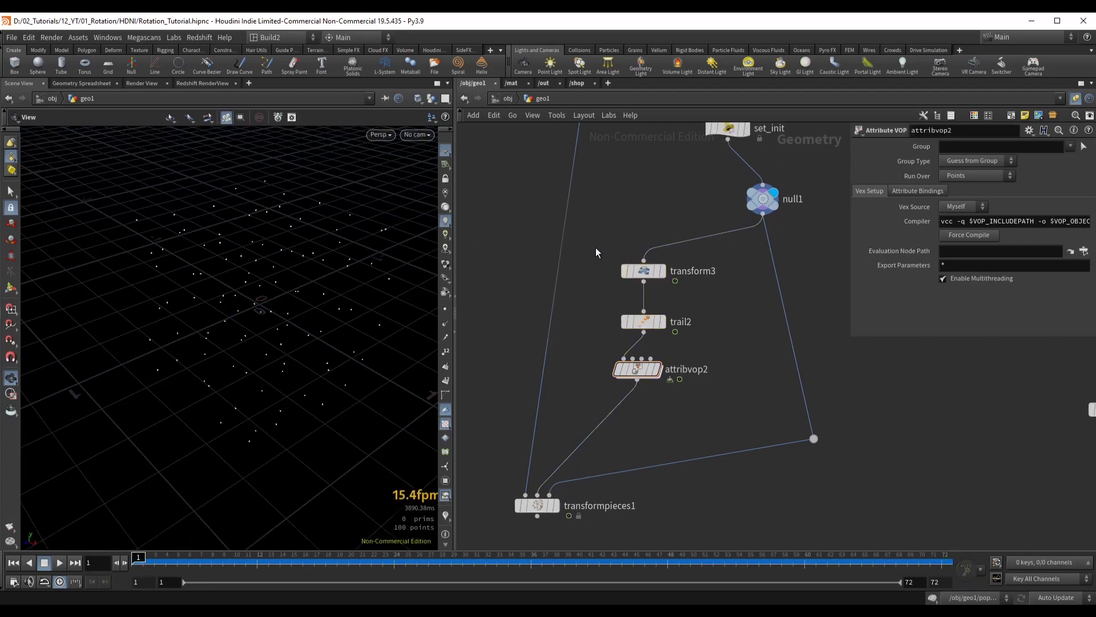
{"action": "left_click", "coordinate": [643, 271]}
{"action": "key", "text": "r"}
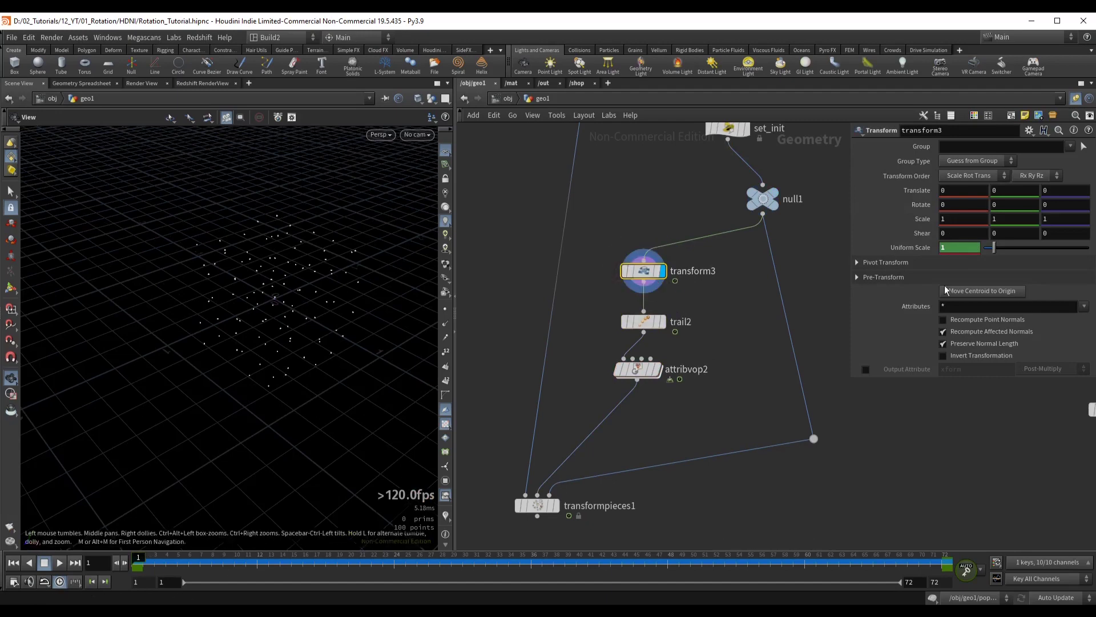
{"action": "left_click_drag", "start_coordinate": [142, 563], "coordinate": [944, 562]}
{"action": "left_click_drag", "start_coordinate": [278, 293], "coordinate": [323, 269]}
{"action": "key", "text": "Up"}
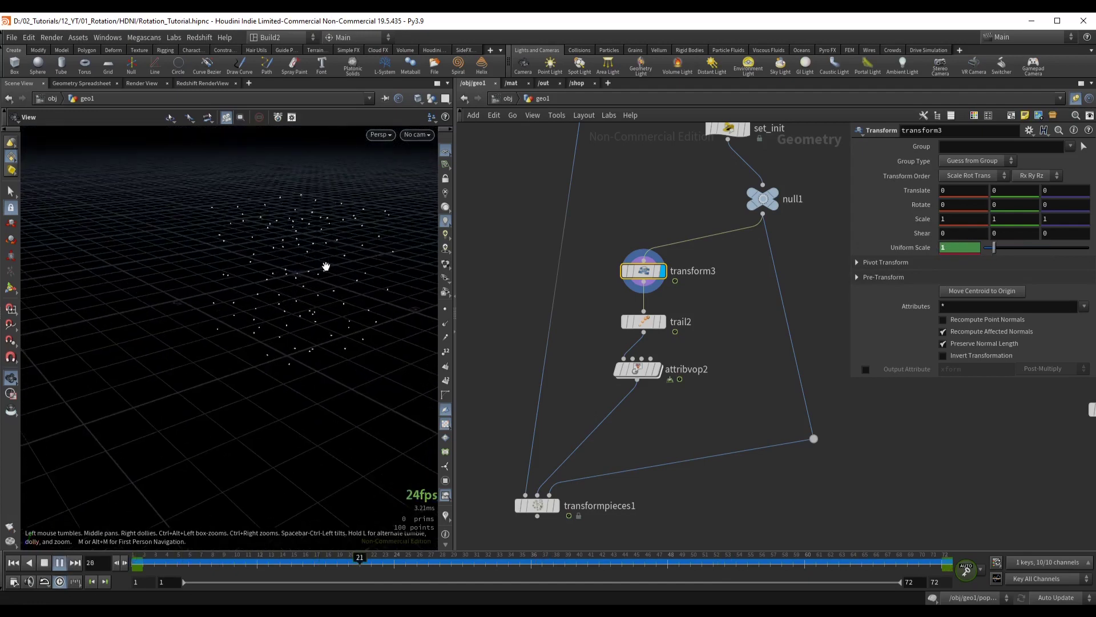
{"action": "key", "text": "Up"}
{"action": "key", "text": "ctrl+Up"}
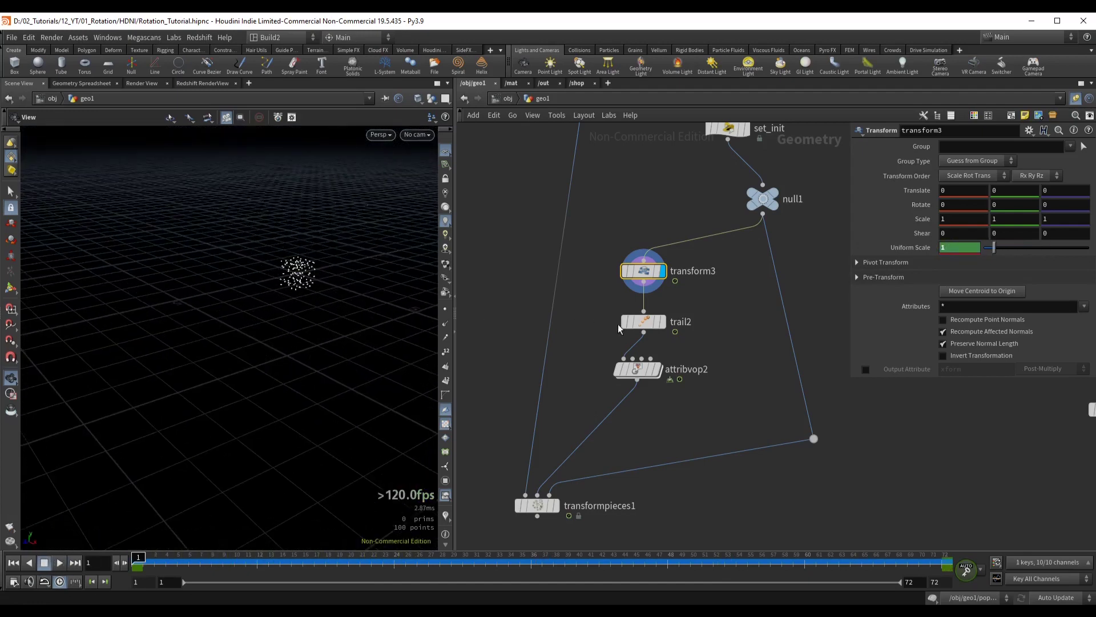
Bypass the trail2 and attribvop2 nodes between transform3 and transformpieces1
{"action": "left_click_drag", "start_coordinate": [657, 372], "coordinate": [695, 399]}
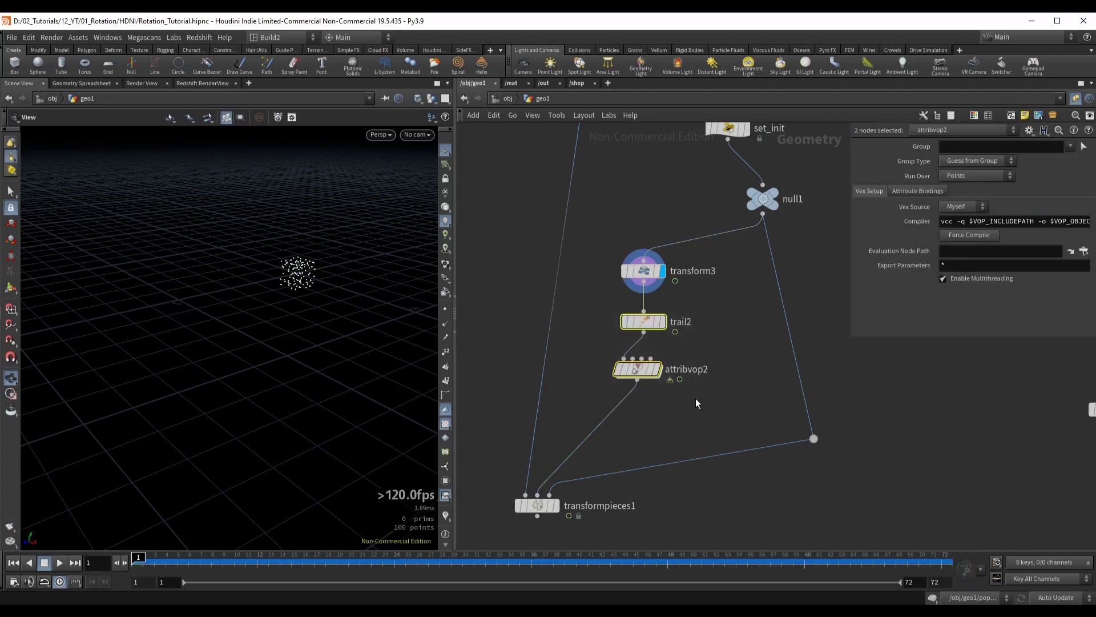
{"action": "middle_click_drag", "start_coordinate": [686, 420], "coordinate": [698, 346]}
{"action": "key", "text": "q"}
Display transformpieces1 and play the animation to examine the fractured pieces moving apart
{"action": "left_click_drag", "start_coordinate": [493, 449], "coordinate": [630, 499]}
{"action": "left_click", "coordinate": [583, 469]}
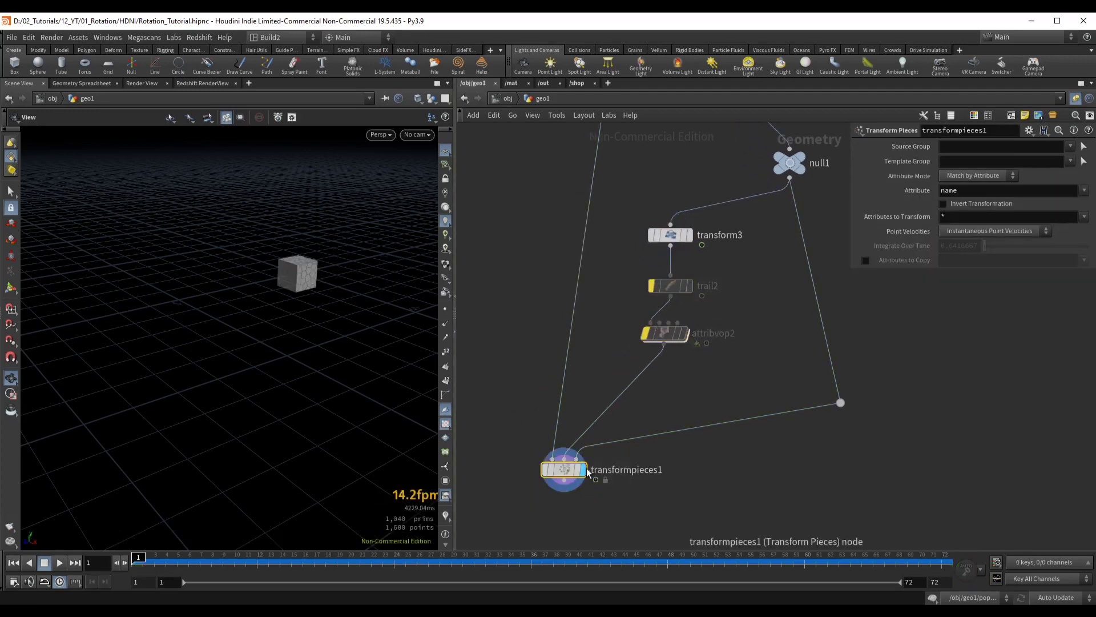
{"action": "right_click_drag", "start_coordinate": [320, 272], "coordinate": [391, 252], "text": "alt"}
{"action": "left_click_drag", "start_coordinate": [392, 252], "coordinate": [291, 263], "text": "alt"}
{"action": "key", "text": "Up"}
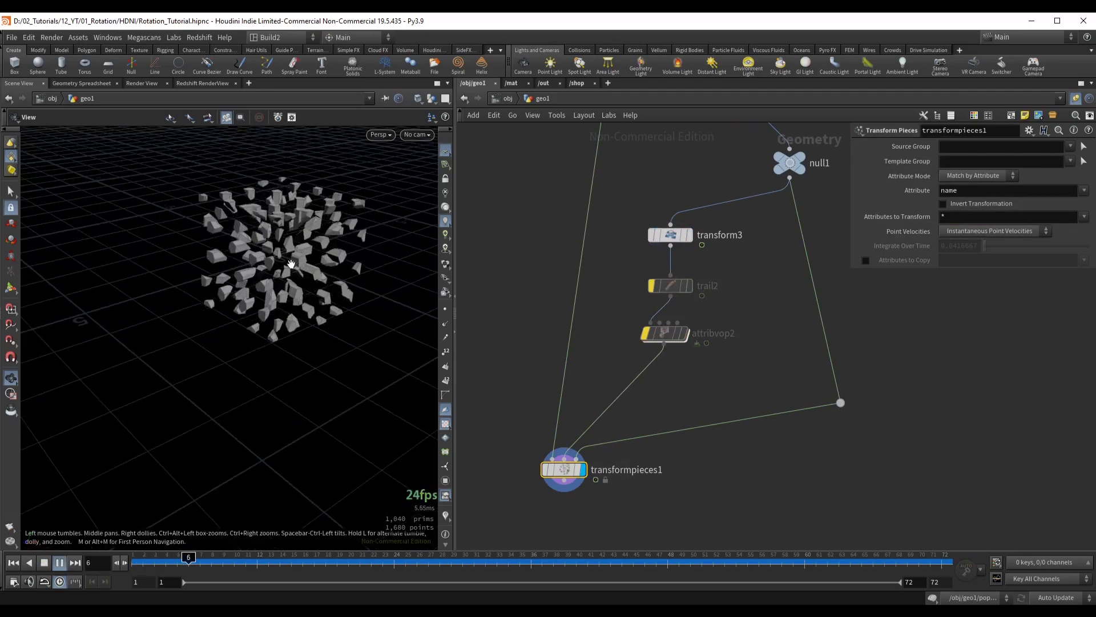
Play the exploding pieces from the first frame and stop at frame 10 to examine them
{"action": "key", "text": "ctrl+Up"}
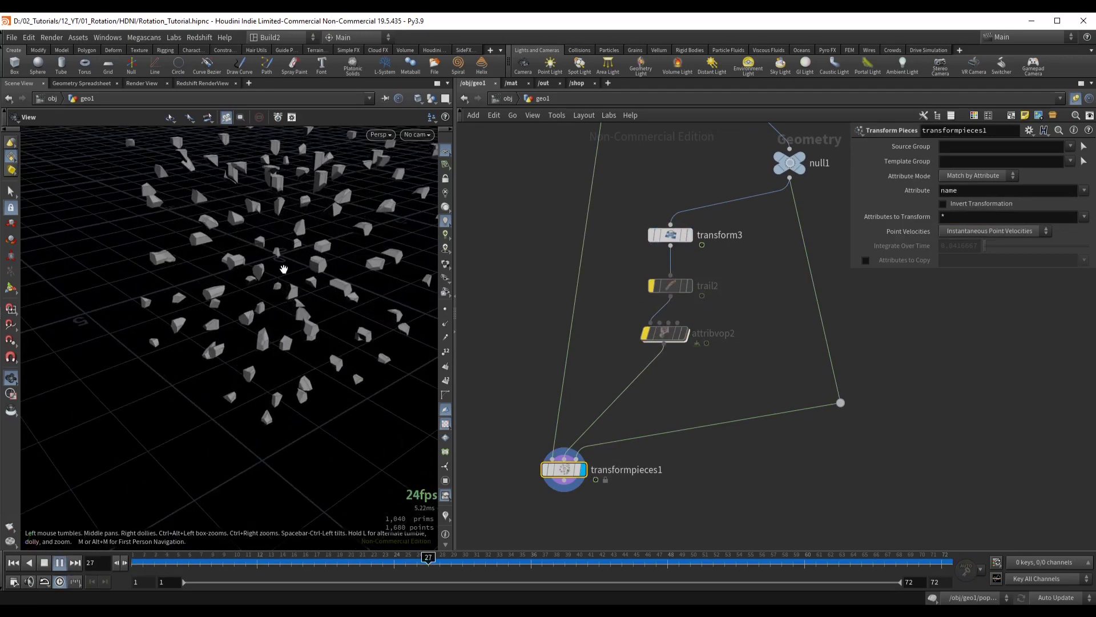
{"action": "key", "text": "Up"}
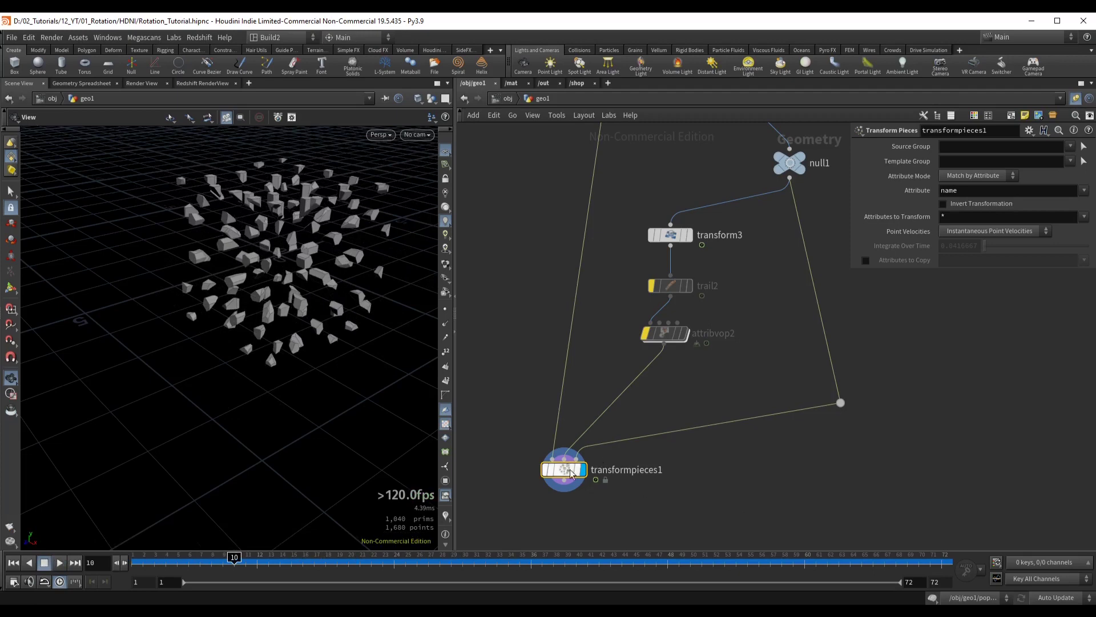
{"action": "middle_click_drag", "start_coordinate": [322, 269], "coordinate": [314, 305]}
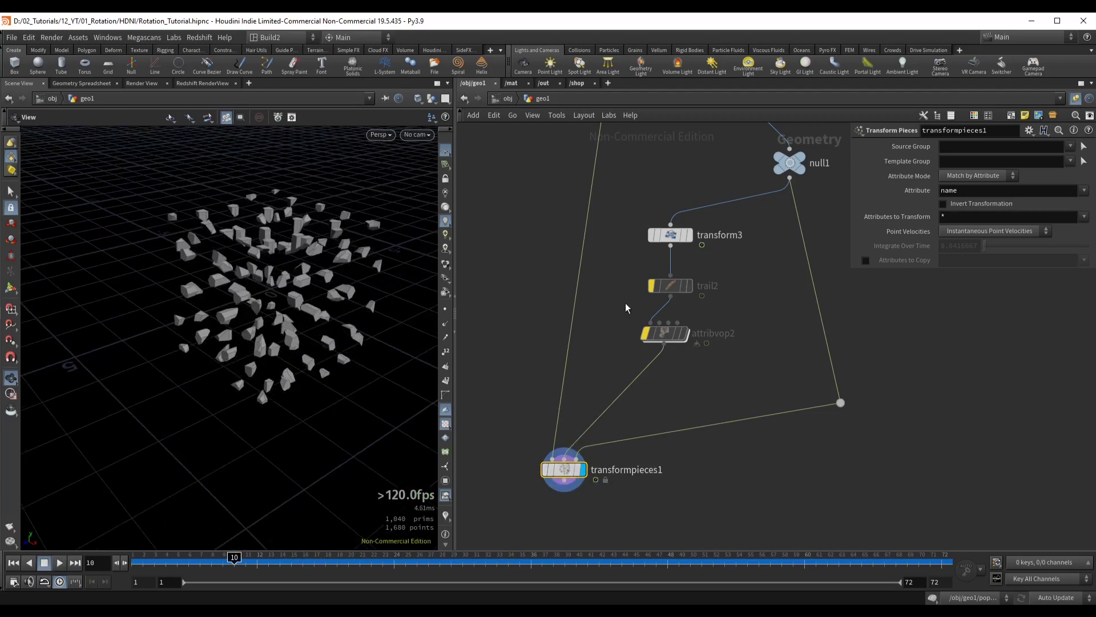
Re-enable the bypassed trail2 node and display its centroid points
{"action": "left_click", "coordinate": [679, 296]}
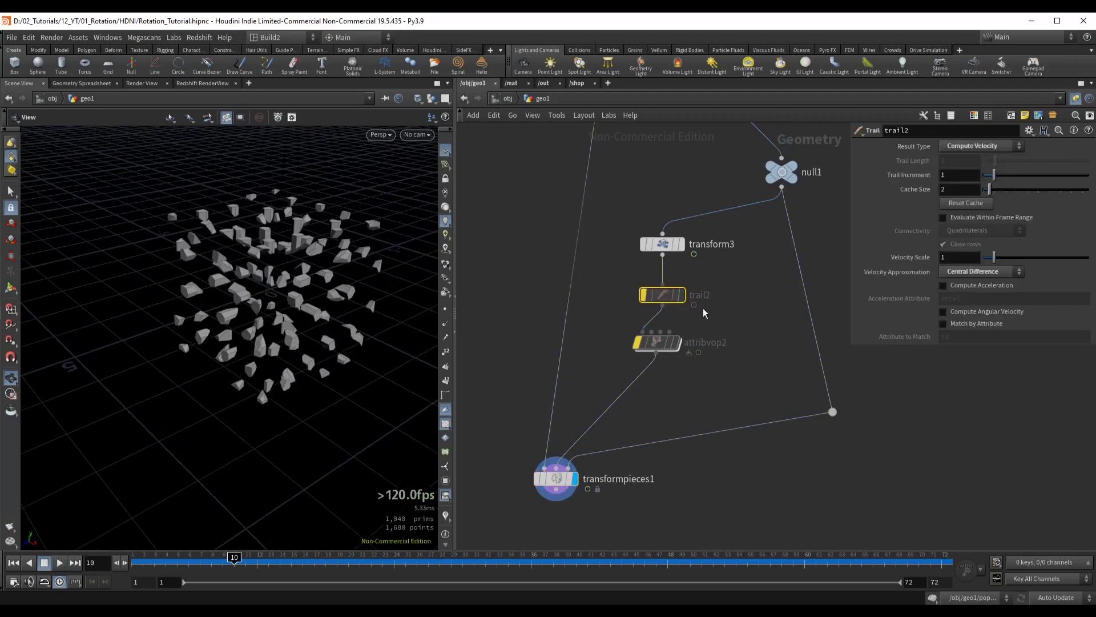
{"action": "key", "text": "b"}
{"action": "key", "text": "r"}
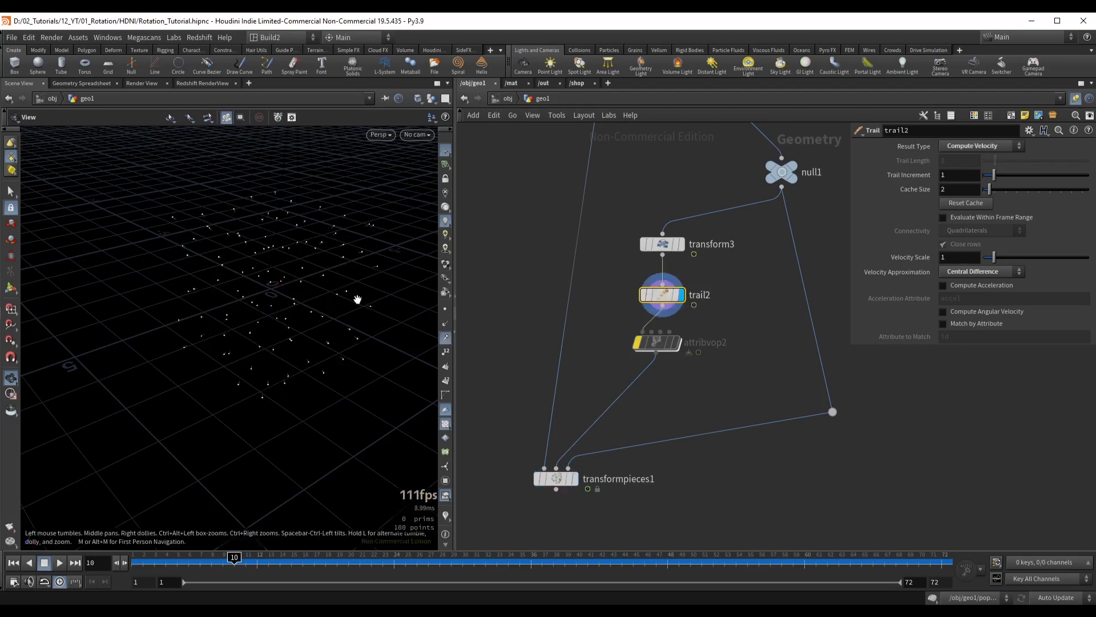
{"action": "scroll", "coordinate": [267, 269], "scroll_direction": "up", "scroll_amount": 3}
{"action": "left_click", "coordinate": [445, 336]}
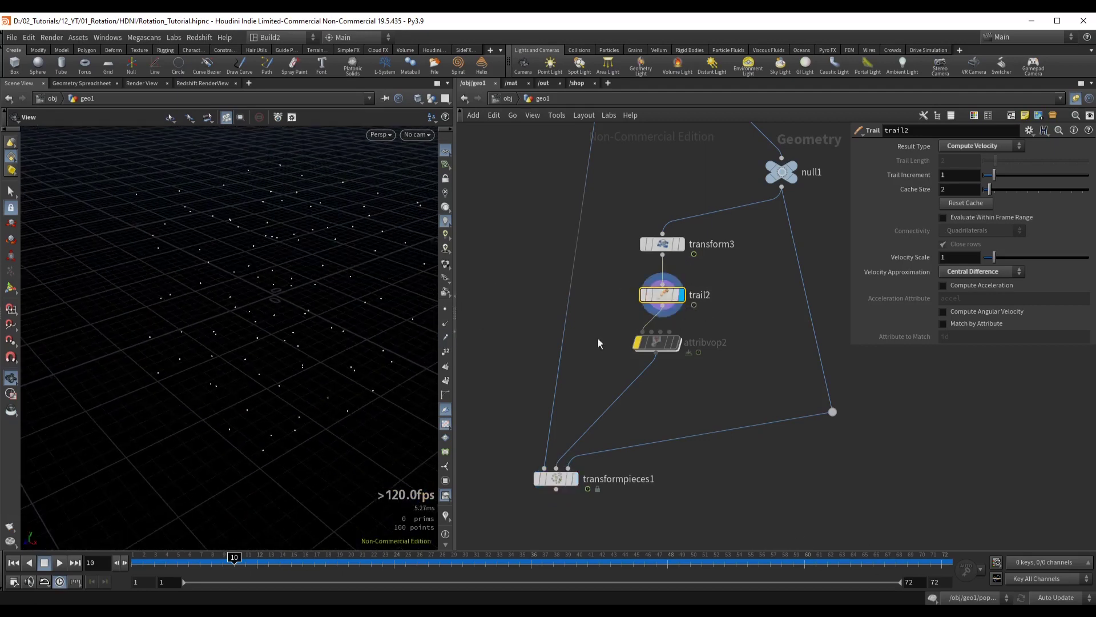
Re-enable the bypassed attribvop2 node below trail2 and display it
{"action": "key", "text": "b"}
{"action": "left_click_drag", "start_coordinate": [599, 343], "coordinate": [700, 362]}
{"action": "mouse_move", "coordinate": [660, 347]}
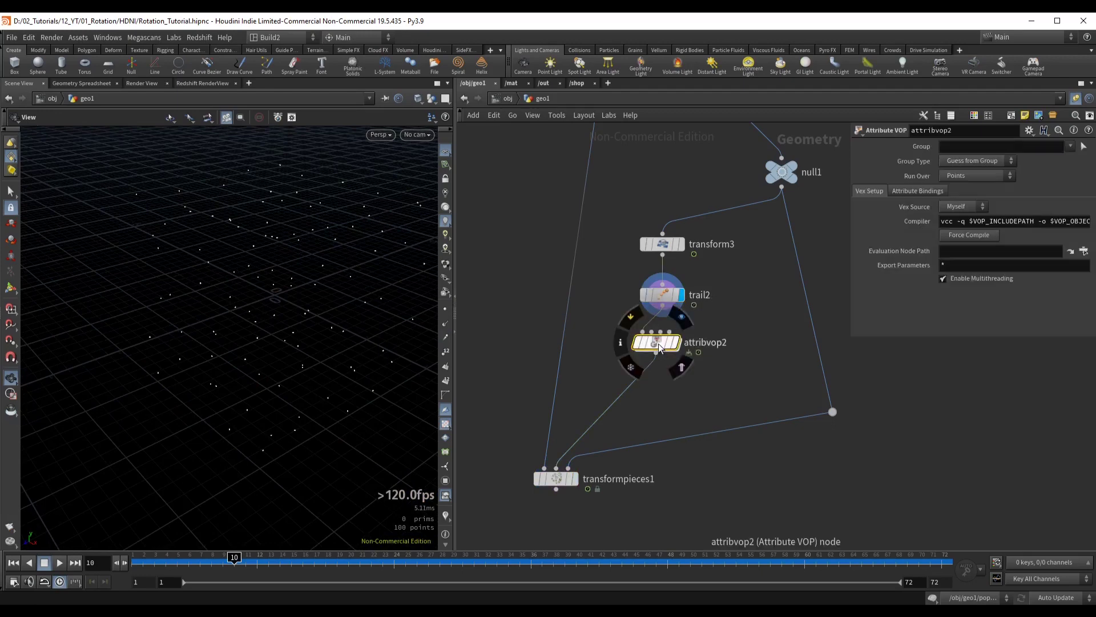
{"action": "key", "text": "r"}
{"action": "scroll", "coordinate": [601, 345], "scroll_direction": "down", "scroll_amount": 4}
{"action": "middle_click_drag", "start_coordinate": [531, 338], "coordinate": [560, 369]}
{"action": "scroll", "coordinate": [670, 316], "scroll_direction": "up", "scroll_amount": 3}
{"action": "middle_click_drag", "start_coordinate": [873, 398], "coordinate": [736, 390]}
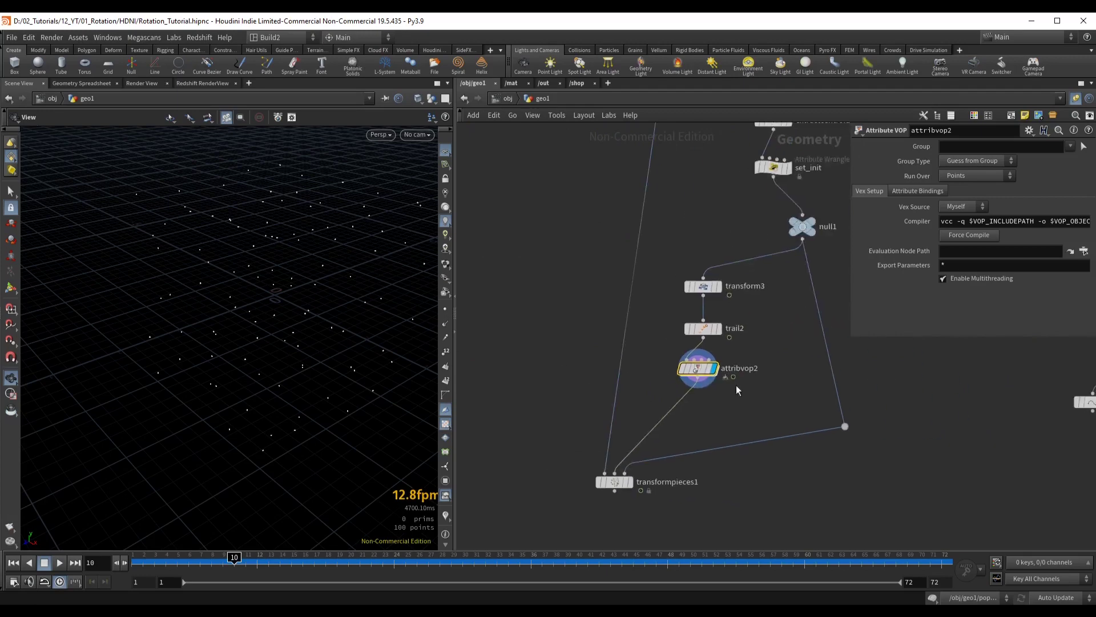
Rename the attribvop2 node as rot
{"action": "scroll", "coordinate": [735, 390], "scroll_direction": "up", "scroll_amount": 3}
{"action": "double_click", "coordinate": [732, 358]}
{"action": "mouse_move", "coordinate": [675, 358]}
{"action": "type", "text": "rot"}
{"action": "key", "text": "Return"}
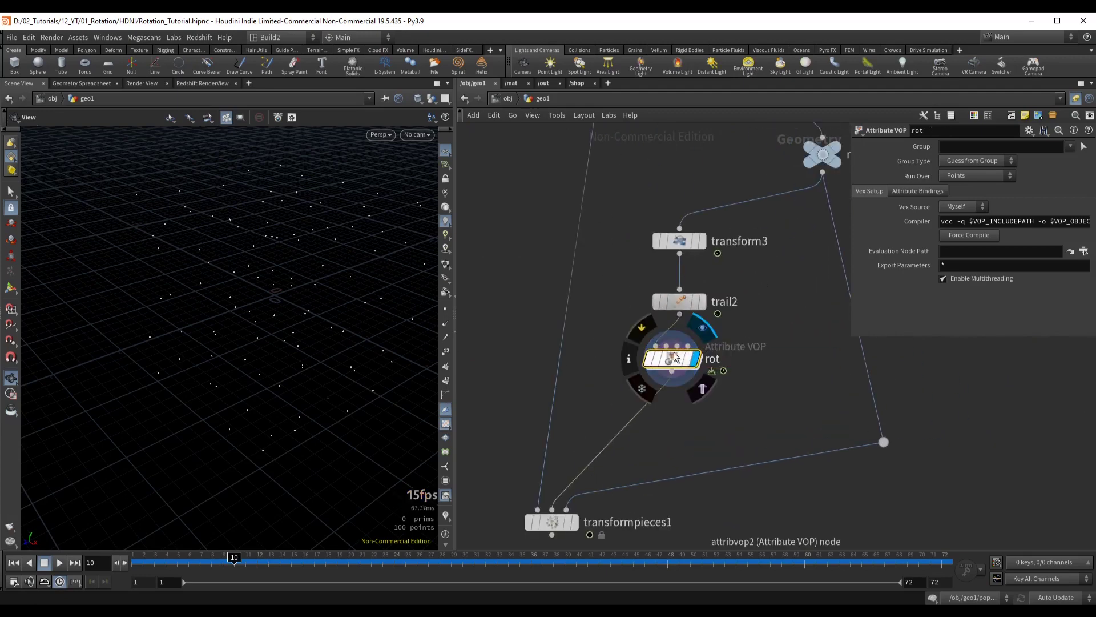
Inside rot, move the geometry output node aside and delete random1, fit2, fit1, pow1, multiply1 and randVec1
{"action": "double_click", "coordinate": [672, 358]}
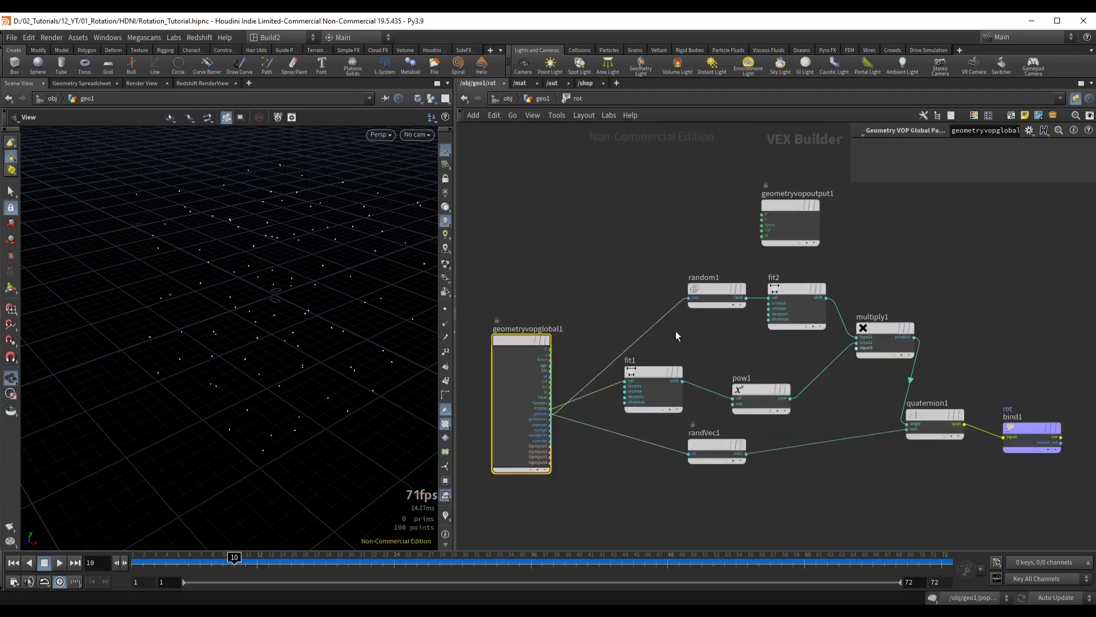
{"action": "mouse_move", "coordinate": [676, 331]}
{"action": "middle_mouse_down"}
{"action": "mouse_move", "coordinate": [583, 286]}
{"action": "mouse_move", "coordinate": [569, 303]}
{"action": "mouse_move", "coordinate": [672, 288]}
{"action": "mouse_move", "coordinate": [662, 324]}
{"action": "middle_mouse_up"}
{"action": "left_click_drag", "start_coordinate": [750, 184], "coordinate": [1093, 225]}
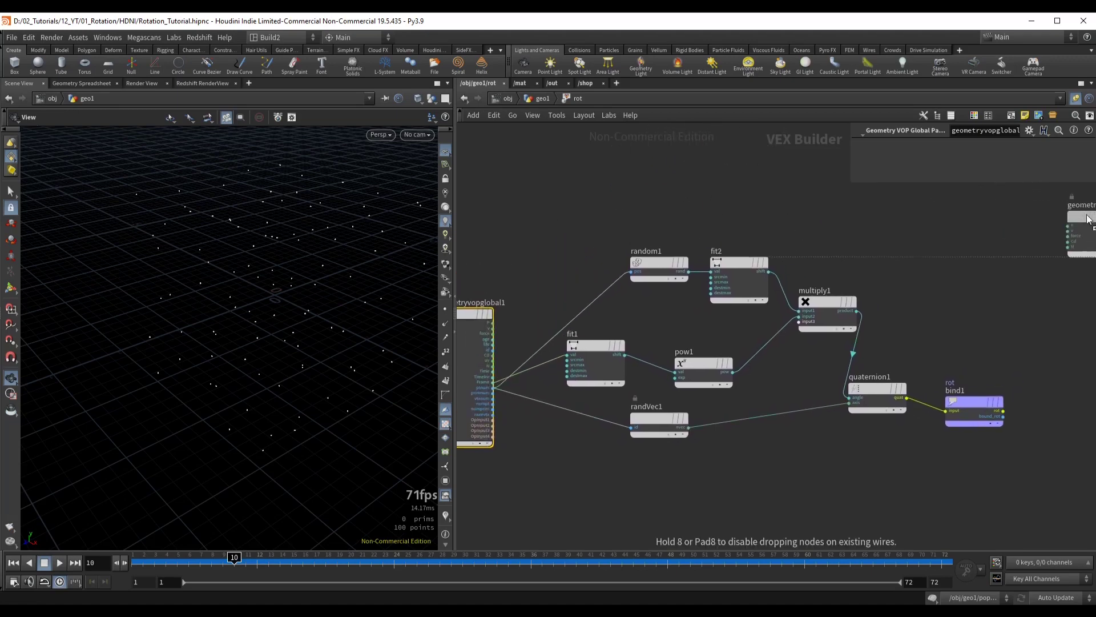
{"action": "left_click_drag", "start_coordinate": [565, 195], "coordinate": [866, 455]}
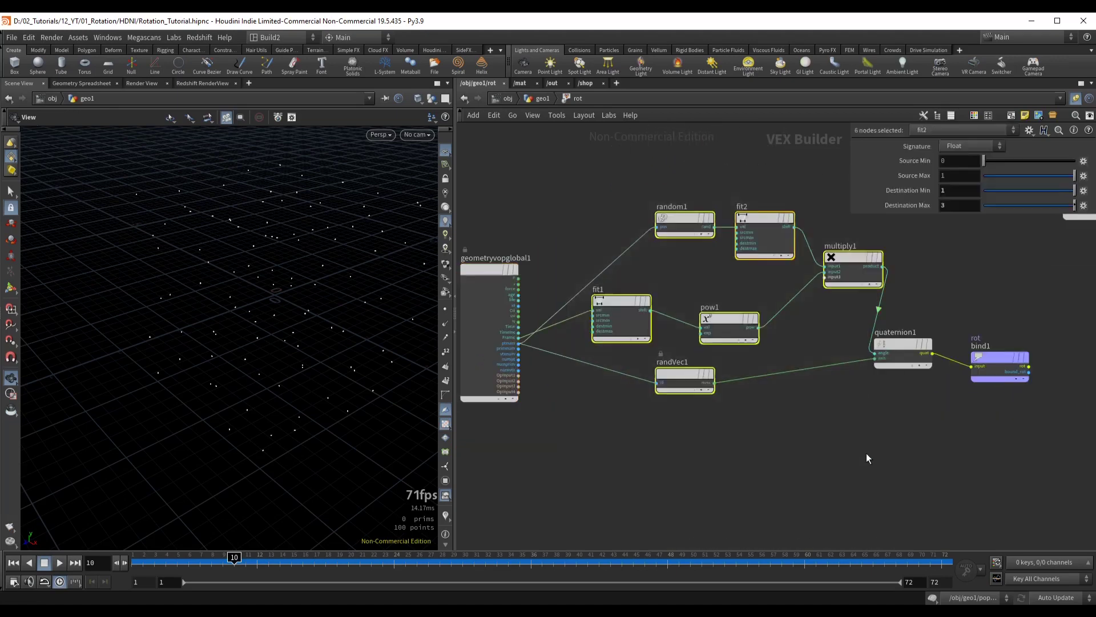
{"action": "key", "text": "Delete"}
Rearrange the remaining quaternion1 and bind1 nodes closer together in the rot network
{"action": "left_click_drag", "start_coordinate": [796, 323], "coordinate": [802, 379]}
{"action": "left_click_drag", "start_coordinate": [912, 343], "coordinate": [843, 356]}
{"action": "left_click_drag", "start_coordinate": [996, 358], "coordinate": [921, 353]}
{"action": "middle_click_drag", "start_coordinate": [937, 342], "coordinate": [815, 318]}
{"action": "scroll", "coordinate": [815, 318], "scroll_direction": "up", "scroll_amount": 3}
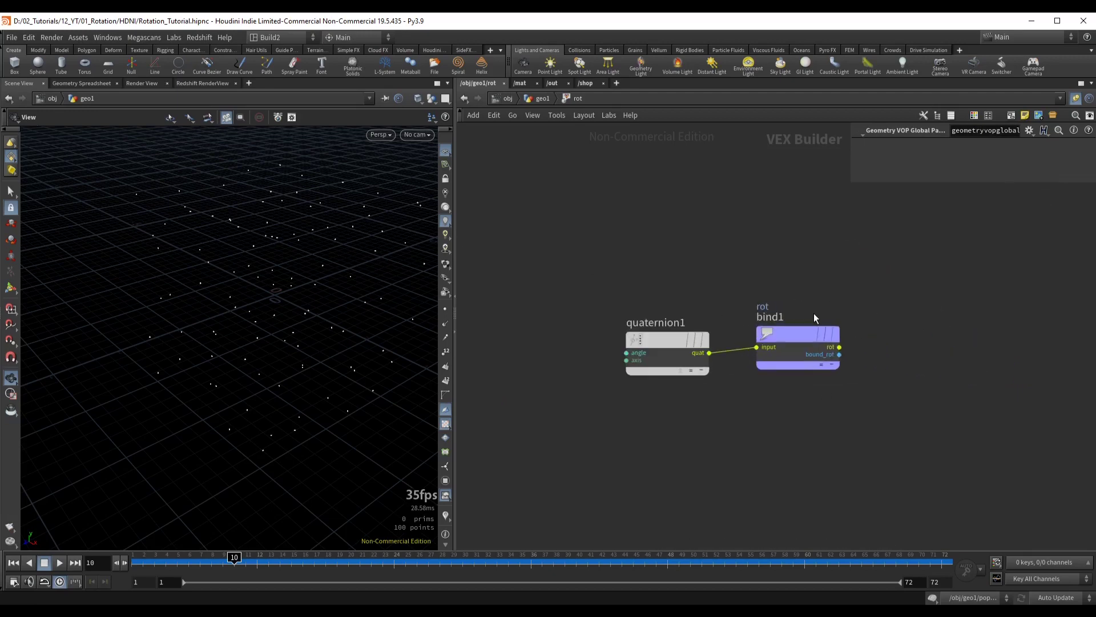
Examine the parameters of bind1 and quaternion1 in the rot network
{"action": "left_click_drag", "start_coordinate": [924, 278], "coordinate": [762, 433]}
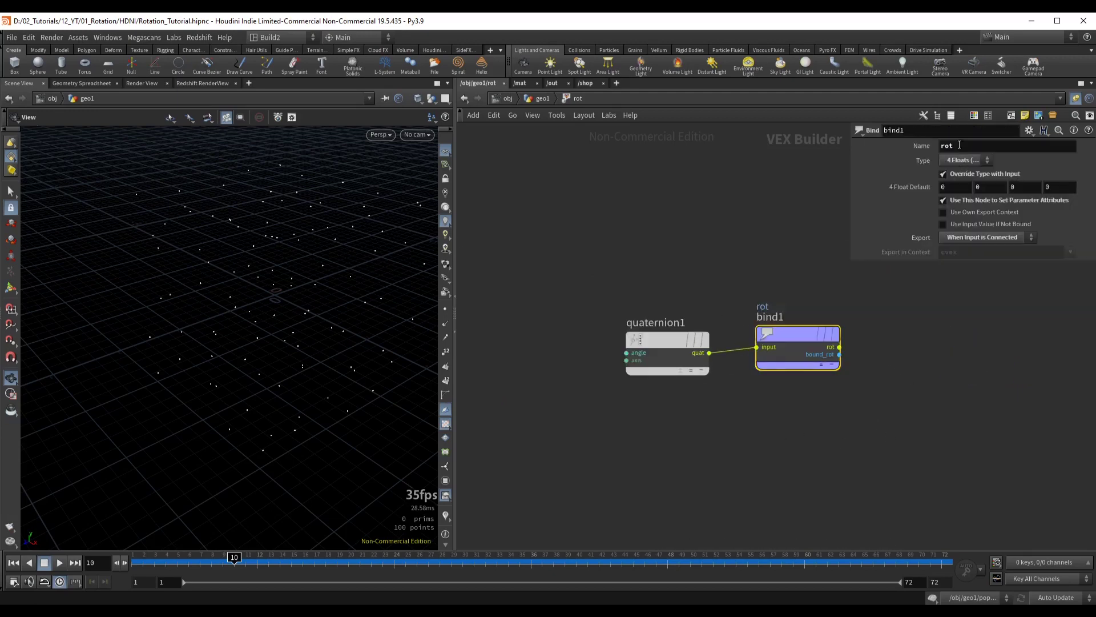
{"action": "middle_click_drag", "start_coordinate": [663, 310], "coordinate": [718, 294]}
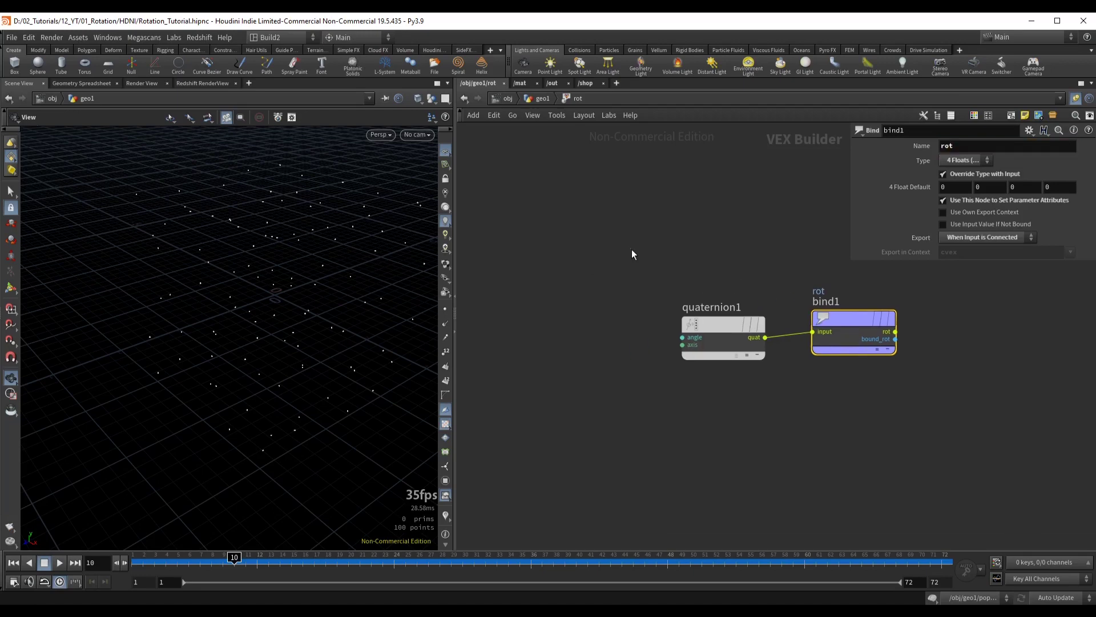
{"action": "left_click_drag", "start_coordinate": [632, 250], "coordinate": [733, 438]}
{"action": "scroll", "coordinate": [599, 380], "scroll_direction": "down", "scroll_amount": 1}
{"action": "middle_click_drag", "start_coordinate": [576, 369], "coordinate": [765, 354]}
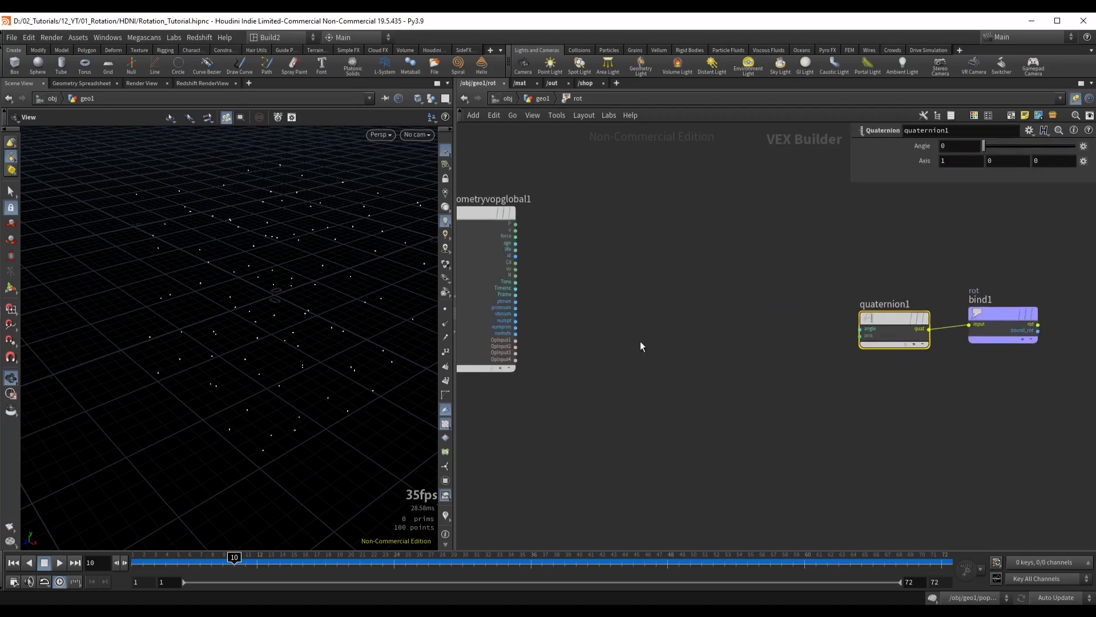
Add a Random node fed by ptnum and set its signature to 1D Integer Input, 3D Vector
{"action": "scroll", "coordinate": [528, 322], "scroll_direction": "up", "scroll_amount": 2}
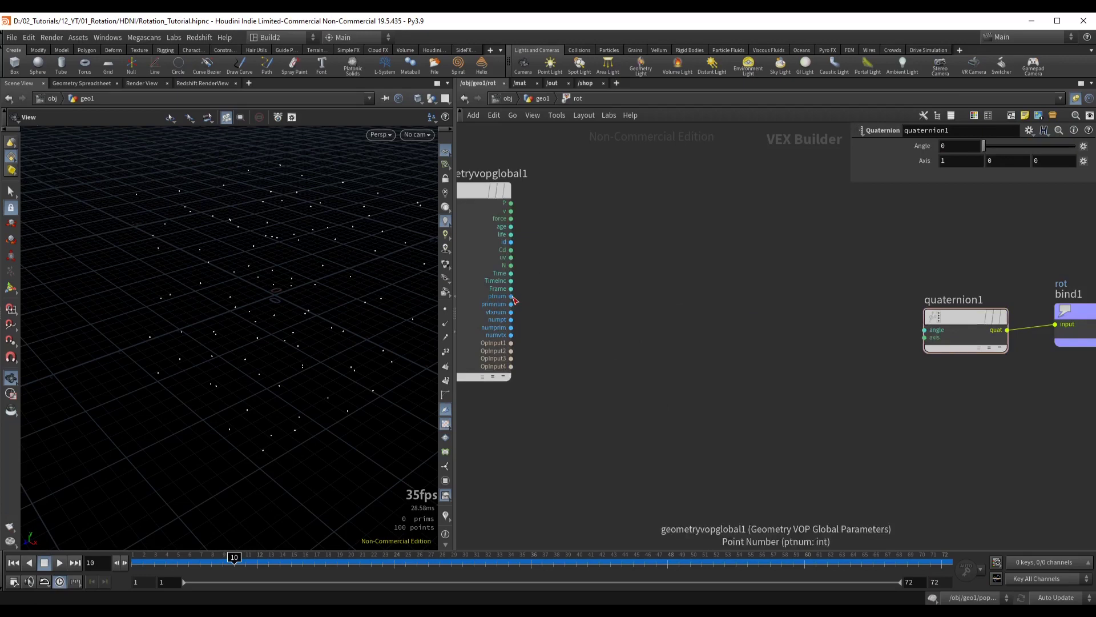
{"action": "left_click", "coordinate": [513, 297]}
{"action": "key", "text": "Tab"}
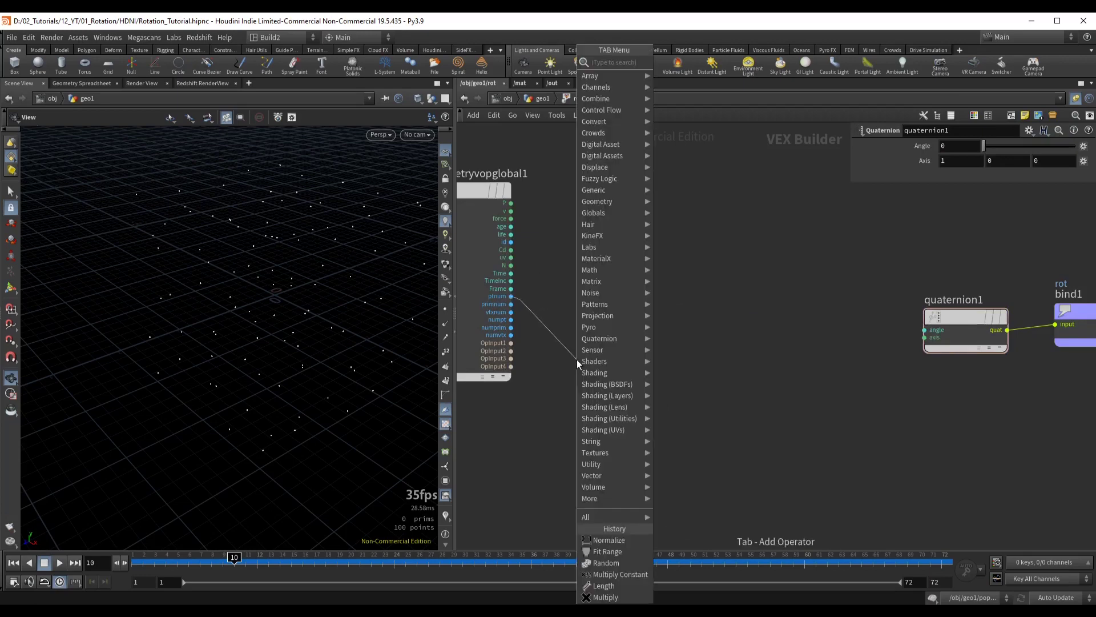
{"action": "type", "text": "rand"}
{"action": "key", "text": "Return"}
{"action": "key", "text": "Return"}
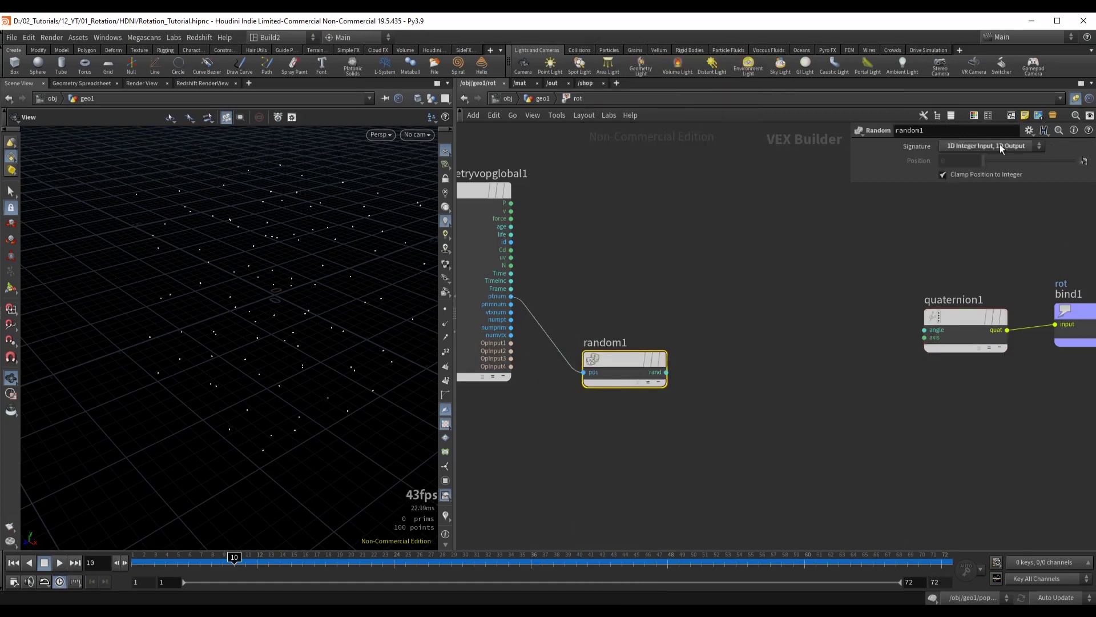
{"action": "left_click", "coordinate": [1001, 148]}
{"action": "left_click", "coordinate": [989, 167]}
Add a Fit Range node after random1 and set its Destination Min to -1, -1, -1
{"action": "left_click", "coordinate": [666, 372]}
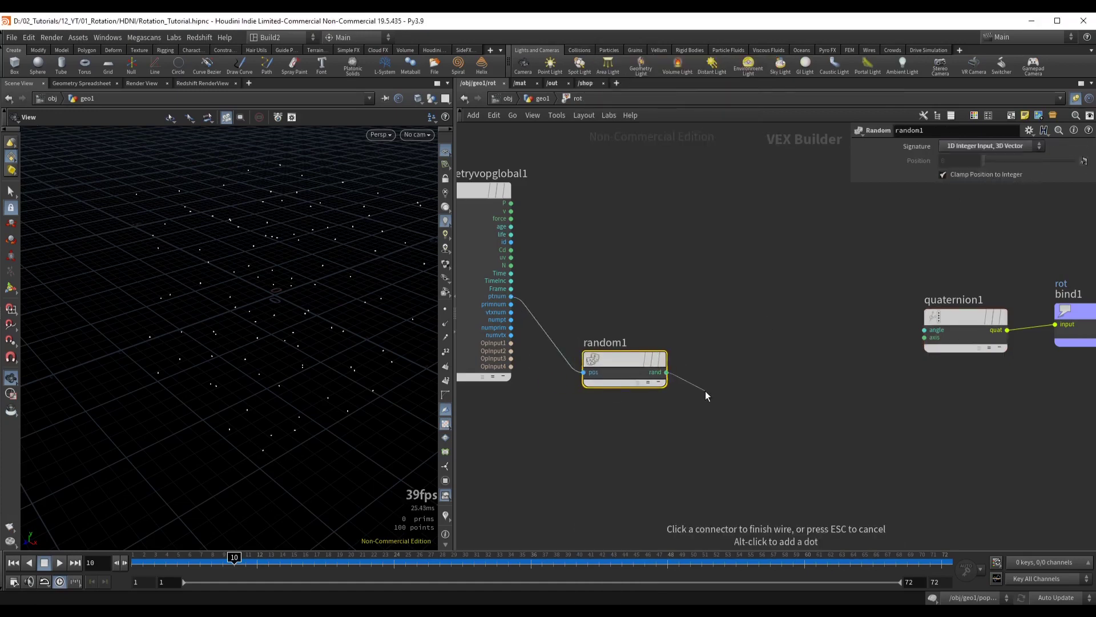
{"action": "left_click", "coordinate": [692, 400]}
{"action": "type", "text": "fit"}
{"action": "key", "text": "Return"}
{"action": "left_click", "coordinate": [738, 395]}
{"action": "mouse_move", "coordinate": [905, 191]}
{"action": "middle_mouse_down"}
{"action": "mouse_move", "coordinate": [852, 202]}
{"action": "mouse_move", "coordinate": [894, 188]}
{"action": "middle_mouse_up"}
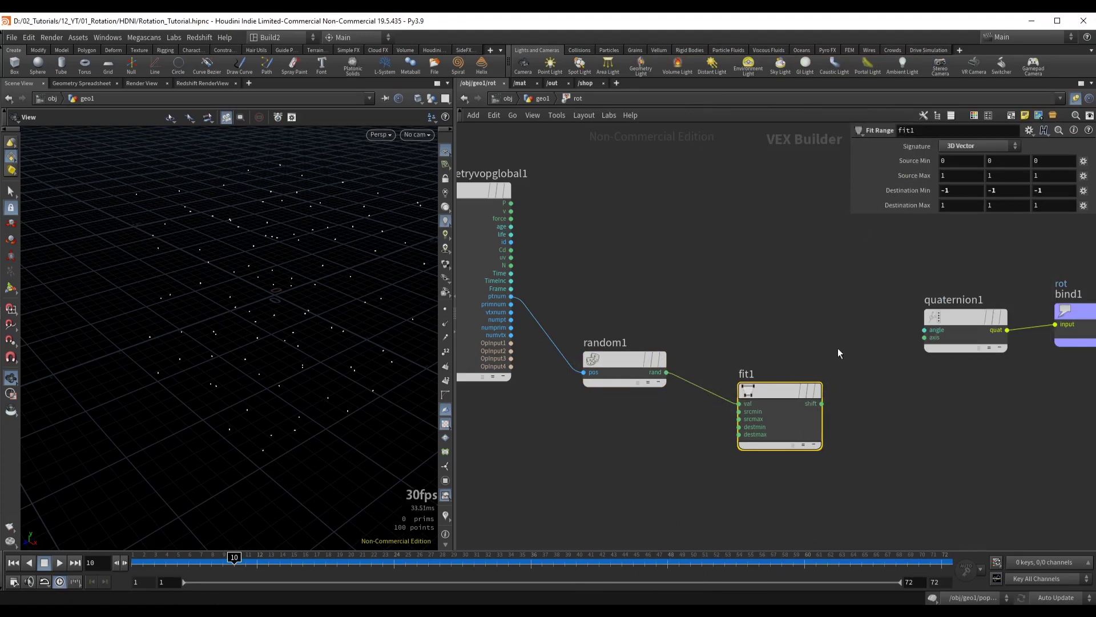
Add a Normalize node after fit1 and wire its output into the axis input of quaternion1
{"action": "middle_click_drag", "start_coordinate": [838, 351], "coordinate": [755, 252]}
{"action": "left_click_drag", "start_coordinate": [690, 303], "coordinate": [651, 312]}
{"action": "left_click", "coordinate": [697, 314]}
{"action": "key", "text": "Tab"}
{"action": "type", "text": "nor"}
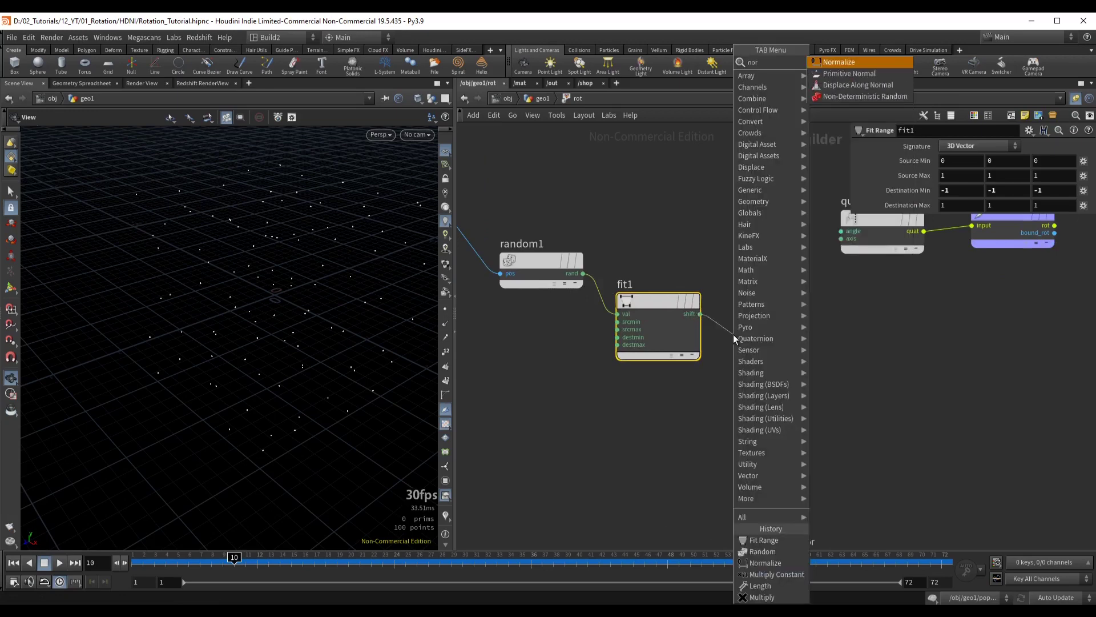
{"action": "key", "text": "Return"}
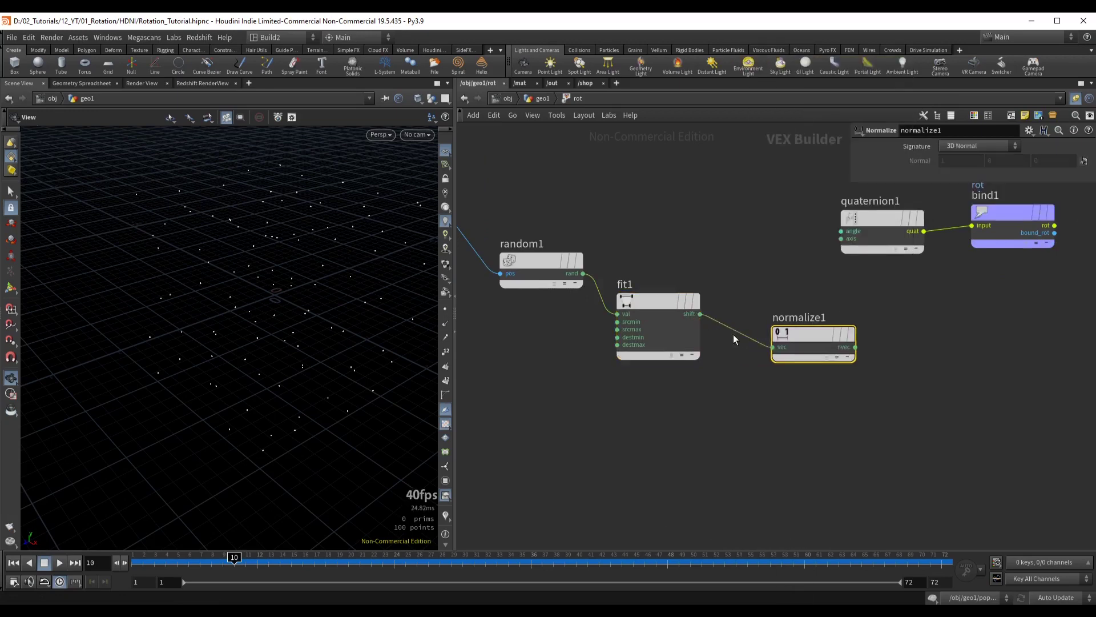
{"action": "left_click", "coordinate": [855, 347]}
{"action": "middle_click_drag", "start_coordinate": [874, 295], "coordinate": [840, 320]}
{"action": "scroll", "coordinate": [839, 320], "scroll_direction": "up", "scroll_amount": 3}
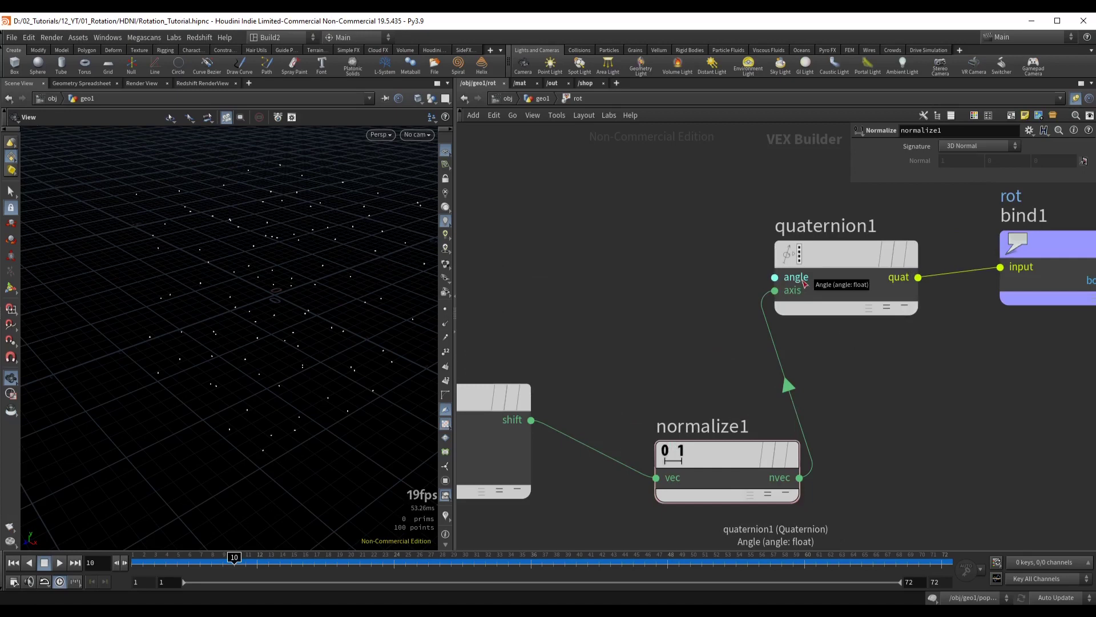
Promote quaternion1's angle input as a parameter and return to the geo1 network
{"action": "left_click", "coordinate": [799, 282]}
{"action": "right_click", "coordinate": [792, 278]}
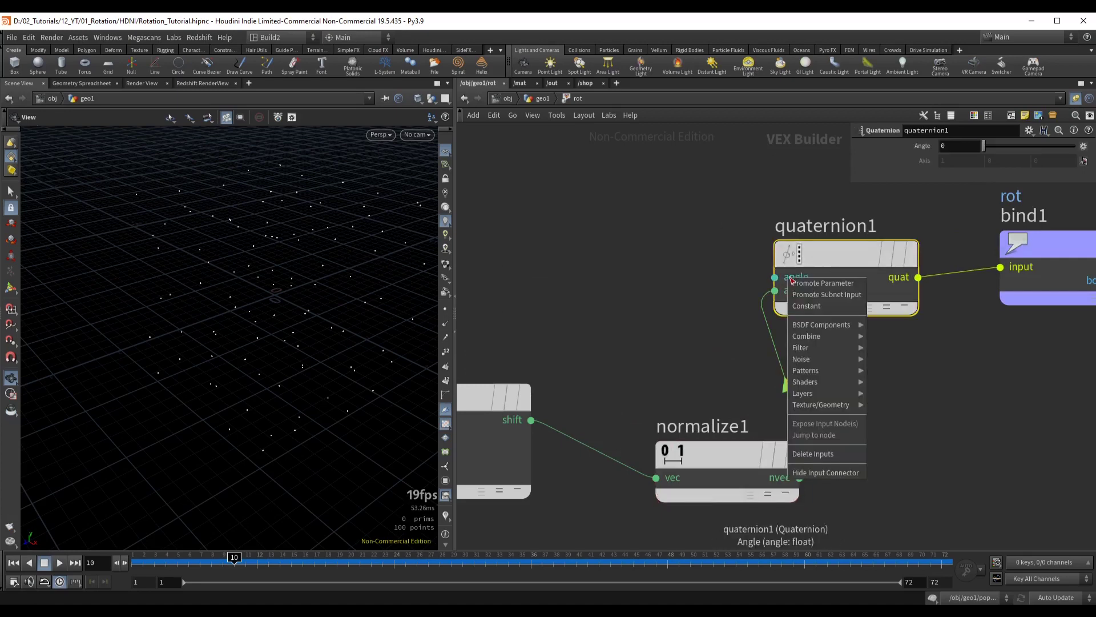
{"action": "left_click", "coordinate": [823, 283]}
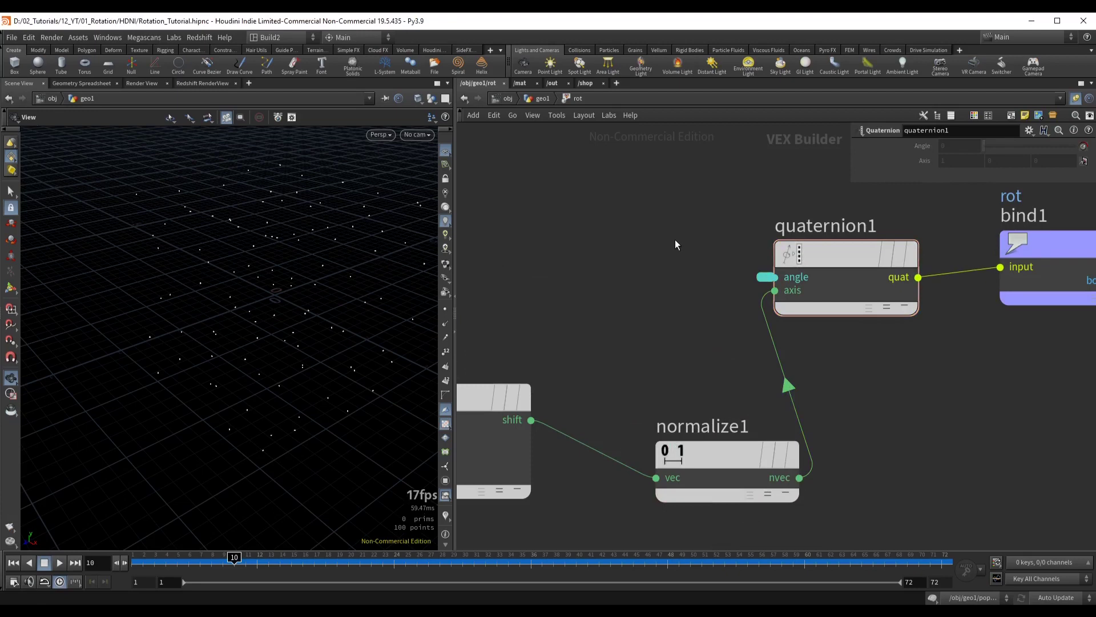
{"action": "key", "text": "u"}
{"action": "middle_click_drag", "start_coordinate": [696, 419], "coordinate": [734, 299]}
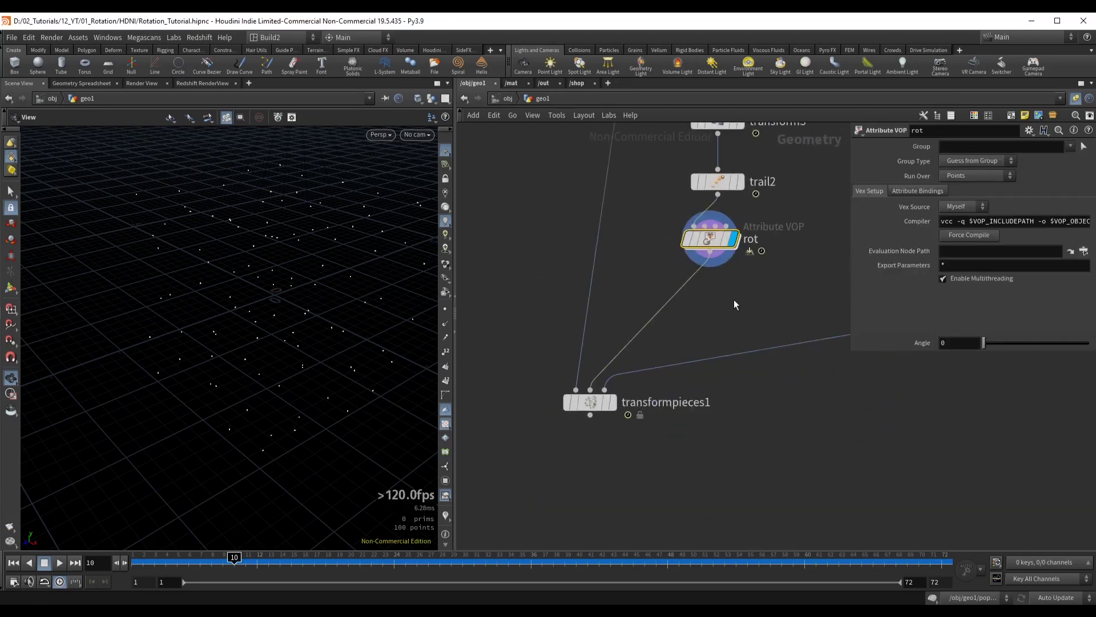
Display transformpieces1 and try varying the Angle of the rot node to test the pieces' rotation
{"action": "left_click", "coordinate": [589, 403]}
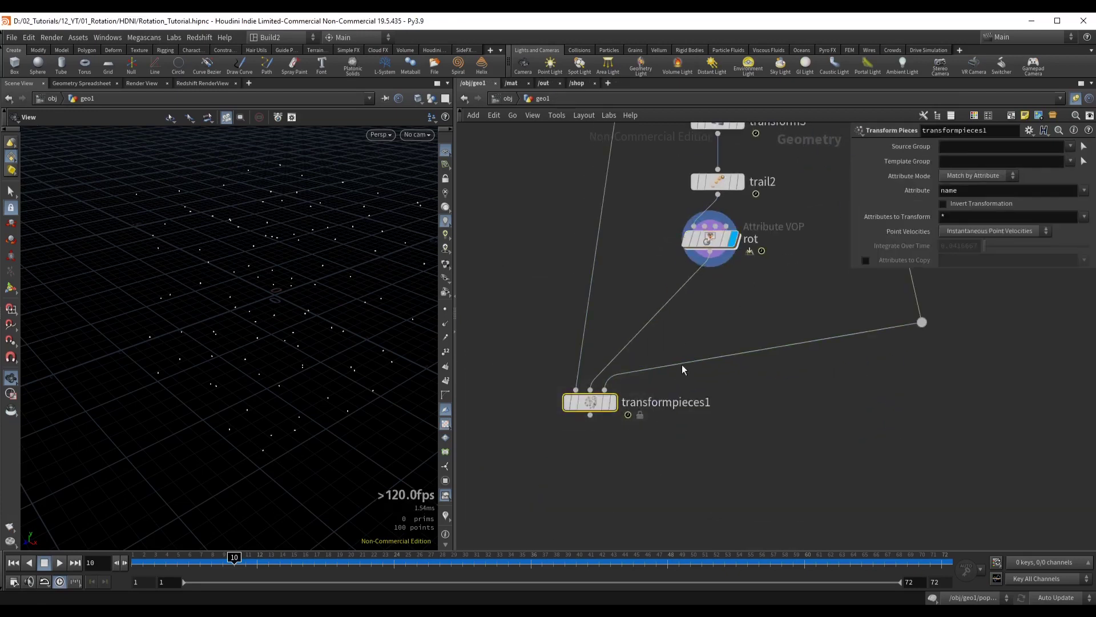
{"action": "left_click", "coordinate": [613, 402]}
{"action": "middle_click_drag", "start_coordinate": [745, 282], "coordinate": [714, 330]}
{"action": "left_click", "coordinate": [674, 297]}
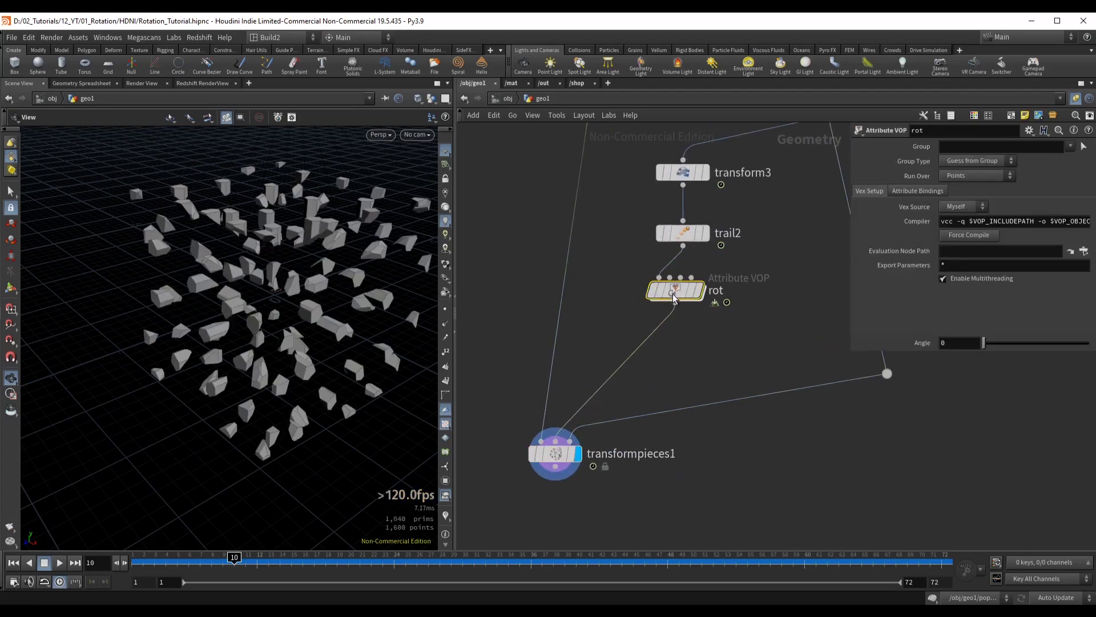
{"action": "mouse_move", "coordinate": [984, 343]}
{"action": "left_mouse_down"}
{"action": "mouse_move", "coordinate": [1088, 343]}
{"action": "mouse_move", "coordinate": [983, 343]}
{"action": "left_mouse_up"}
Keyframe the rot node's Angle at 0 on frame 1 and 5 on frame 72
{"action": "key", "text": "ctrl+Up"}
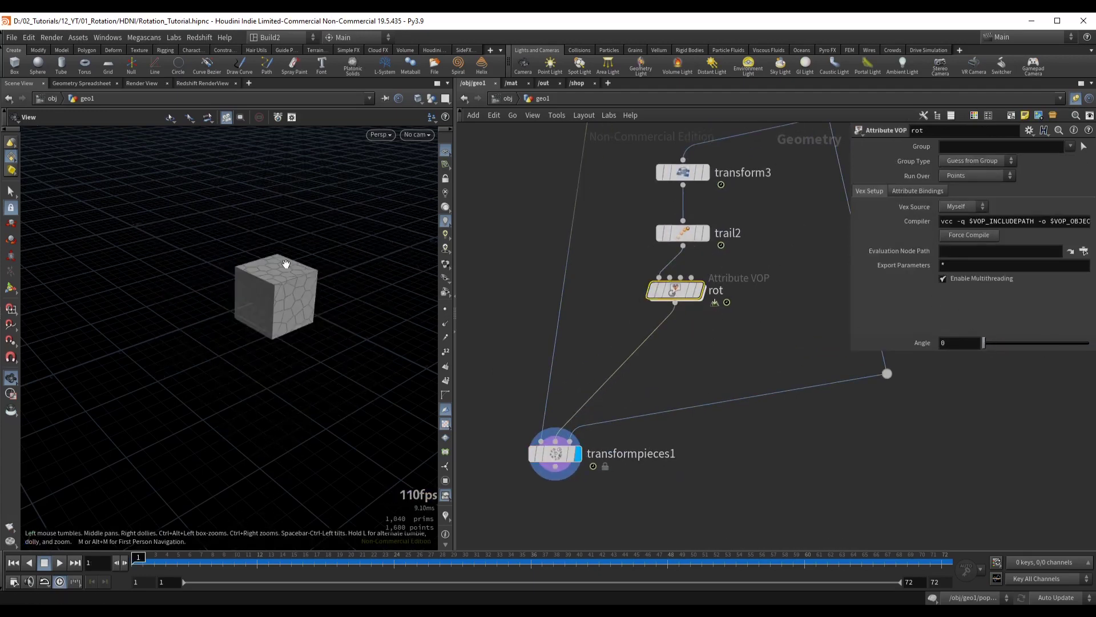
{"action": "left_click_drag", "start_coordinate": [286, 264], "coordinate": [305, 320]}
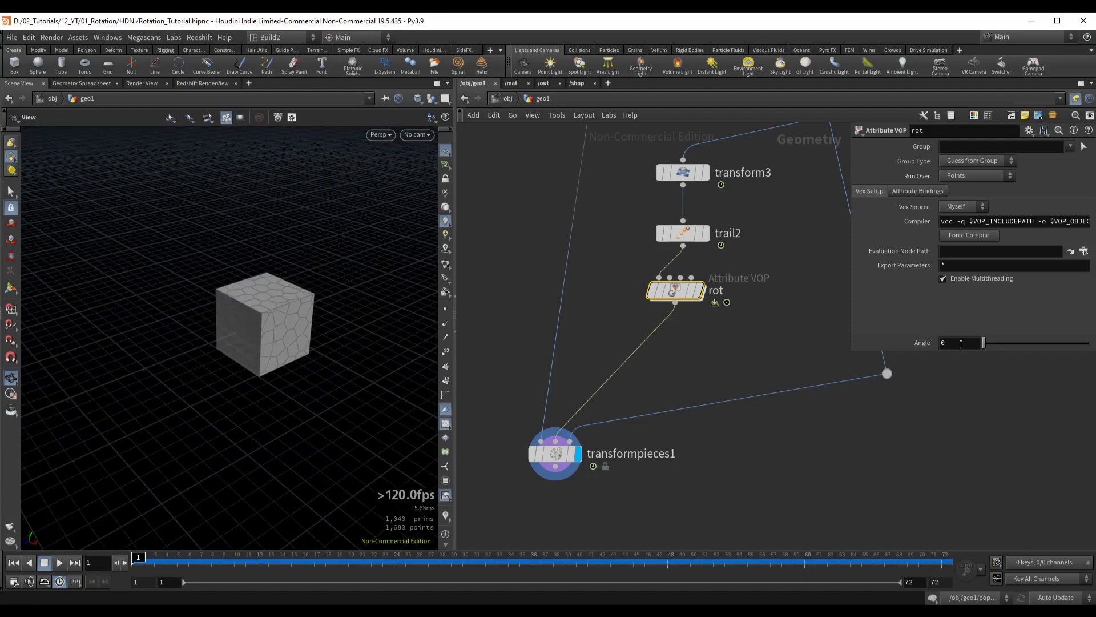
{"action": "left_click", "coordinate": [961, 343], "text": "alt"}
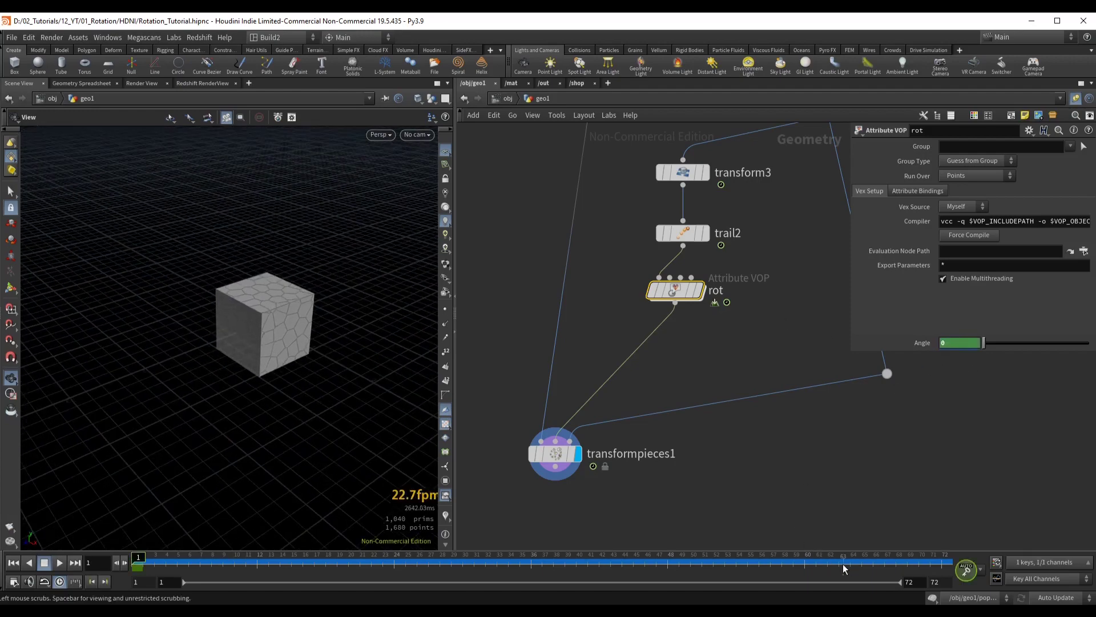
{"action": "left_click_drag", "start_coordinate": [844, 568], "coordinate": [948, 565]}
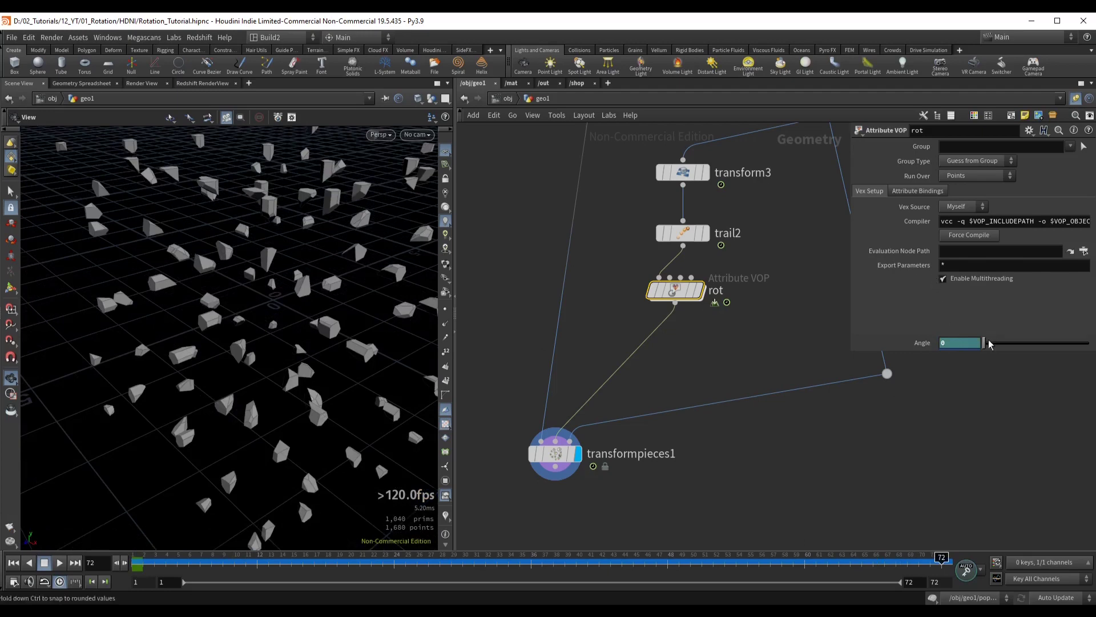
{"action": "key", "text": "Return"}
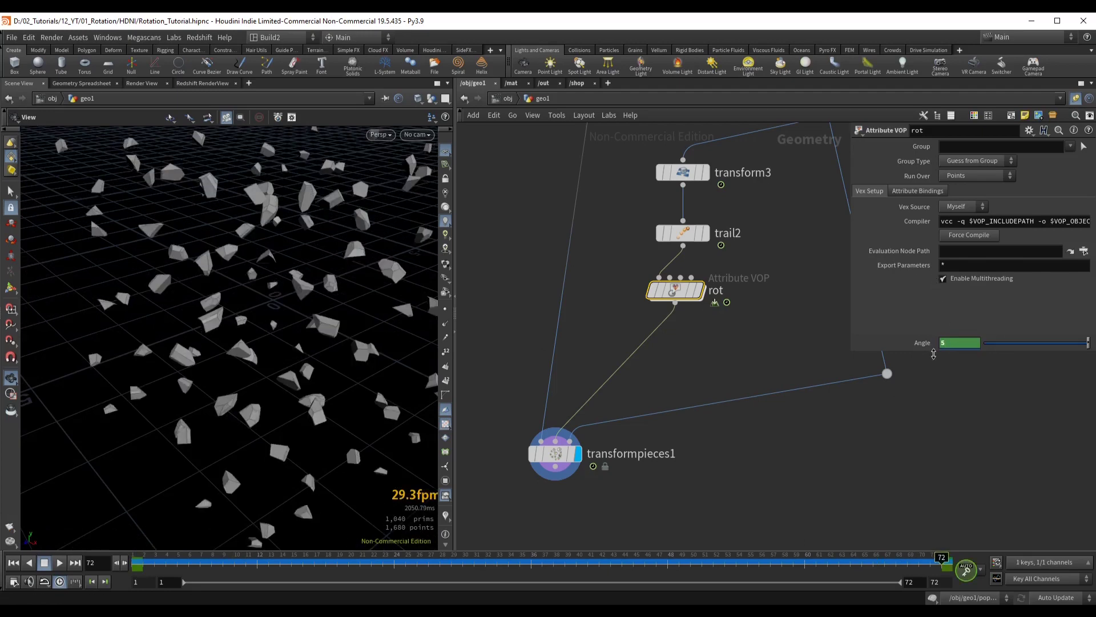
Open the rot node's Angle animation curve and steepen its starting tangent for a fast start and slow finish
{"action": "left_click", "coordinate": [958, 343], "text": "shift"}
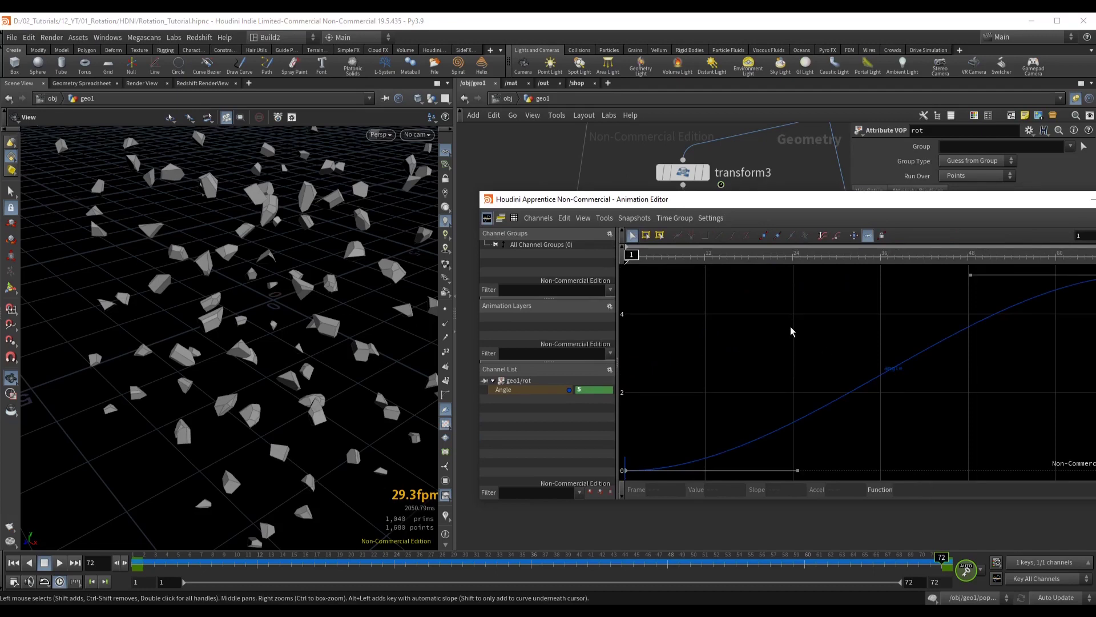
{"action": "scroll", "coordinate": [790, 329], "scroll_direction": "down", "scroll_amount": 3}
{"action": "left_click_drag", "start_coordinate": [795, 416], "coordinate": [746, 318]}
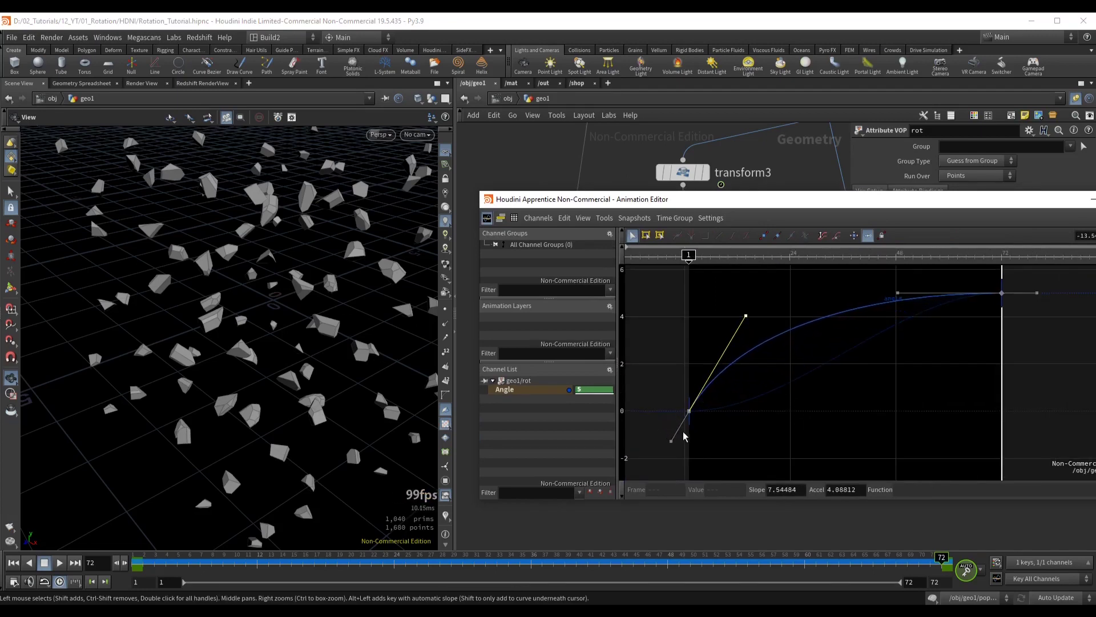
Compare the rot node's Angle curve with transform3's Uniform Scale curve and close the Animation Editor
{"action": "left_click_drag", "start_coordinate": [868, 193], "coordinate": [926, 255]}
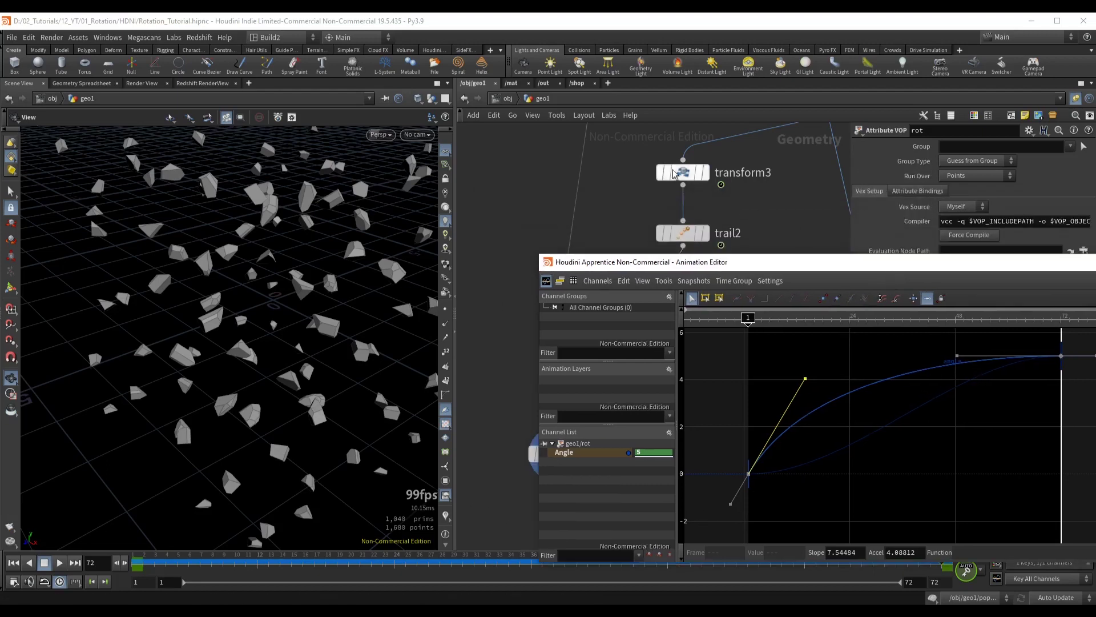
{"action": "left_click", "coordinate": [683, 172]}
{"action": "scroll", "coordinate": [894, 395], "scroll_direction": "down", "scroll_amount": 3}
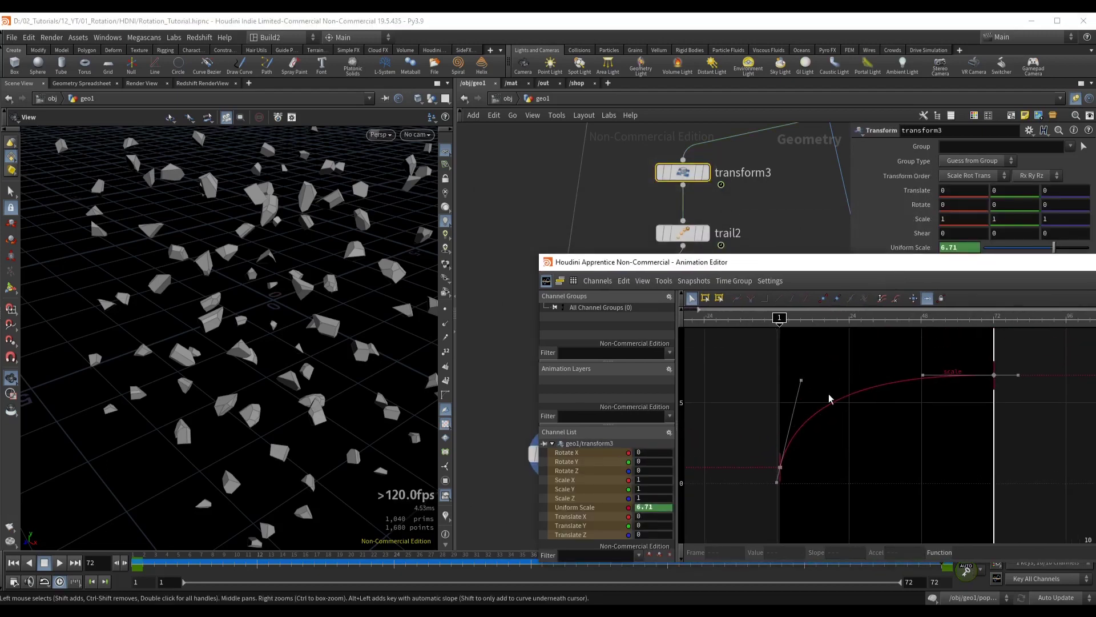
{"action": "left_click", "coordinate": [604, 228]}
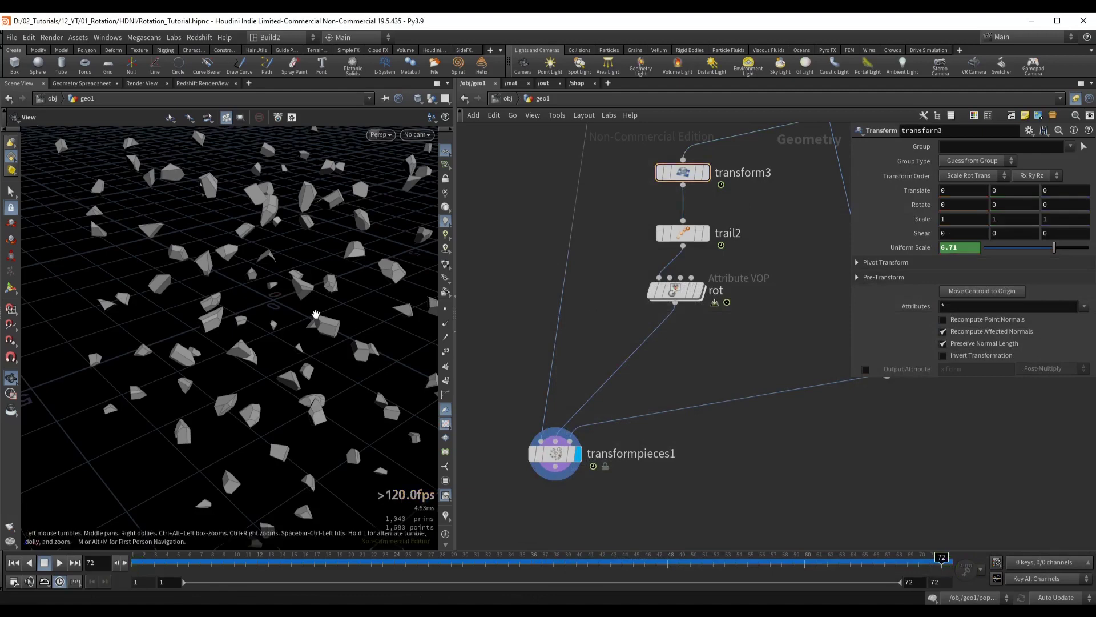
Play the animation from the first frame and check the flying, rotating pieces from several angles
{"action": "key", "text": "ctrl+Up"}
{"action": "key", "text": "Up"}
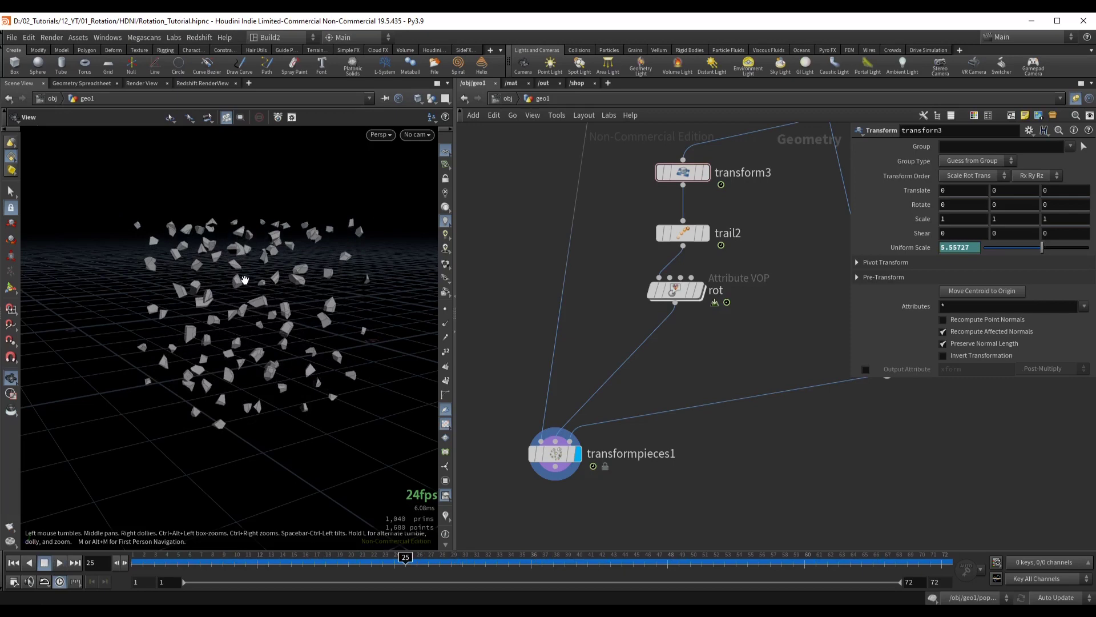
{"action": "left_click_drag", "start_coordinate": [244, 280], "coordinate": [234, 301]}
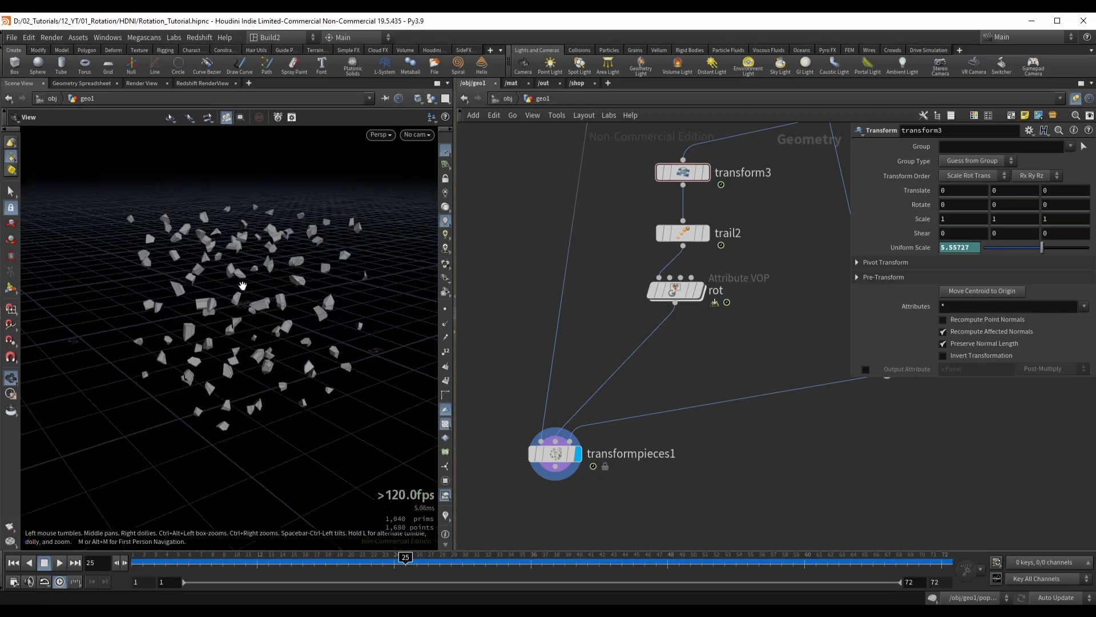
{"action": "left_click_drag", "start_coordinate": [261, 280], "coordinate": [259, 296]}
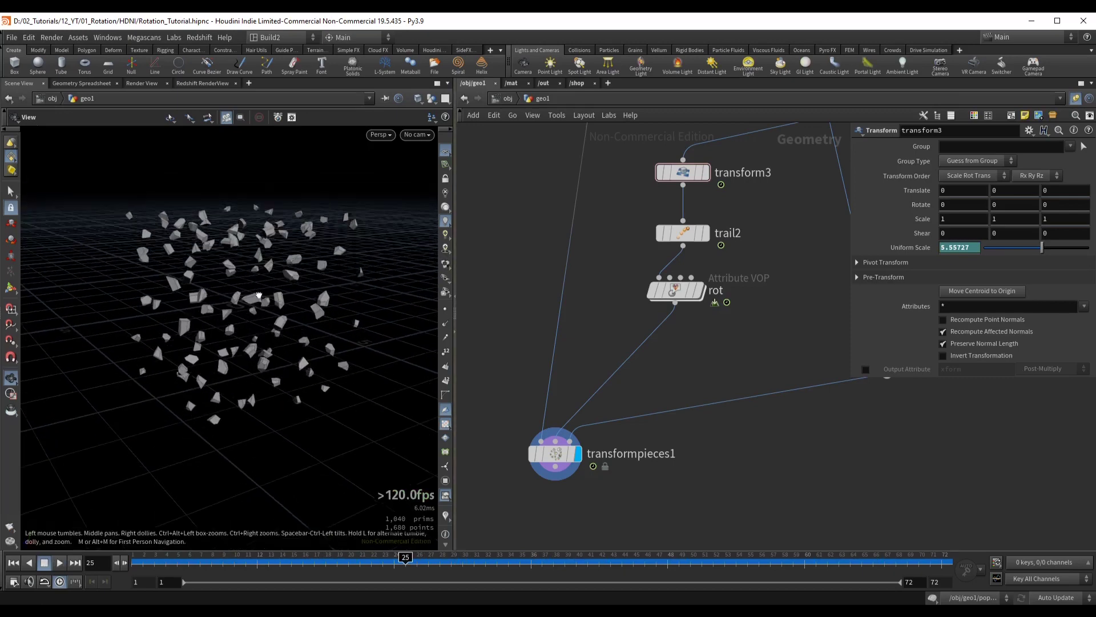
{"action": "key", "text": "Up"}
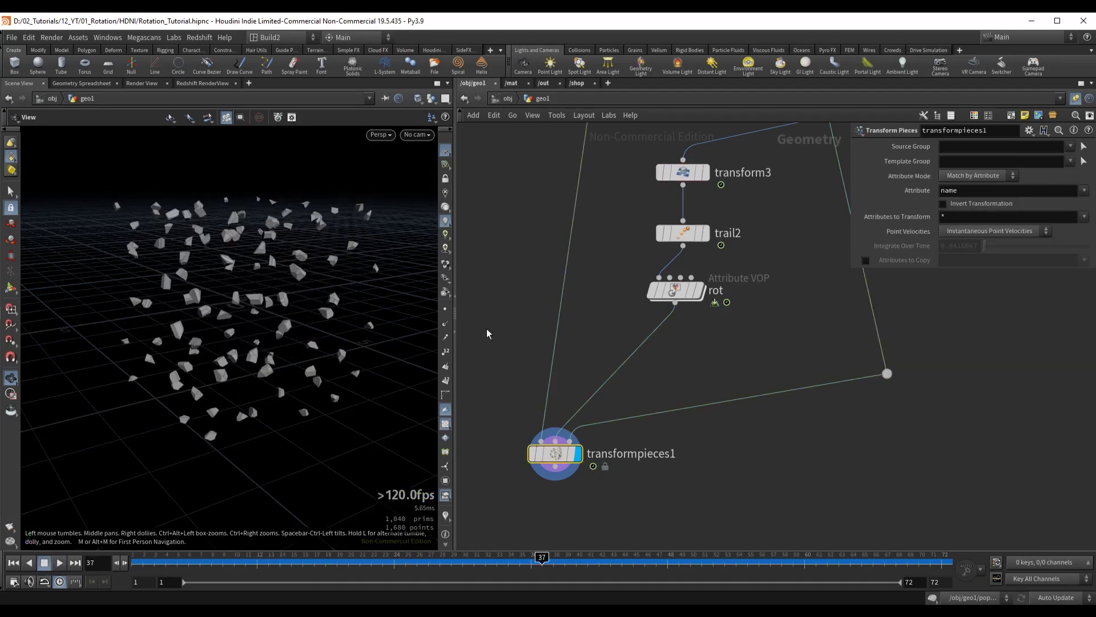
Go to the second fracture network that starts at box2 and display box2
{"action": "scroll", "coordinate": [746, 347], "scroll_direction": "down", "scroll_amount": 4}
{"action": "scroll", "coordinate": [747, 348], "scroll_direction": "down", "scroll_amount": 3}
{"action": "middle_click_drag", "start_coordinate": [815, 313], "coordinate": [564, 372]}
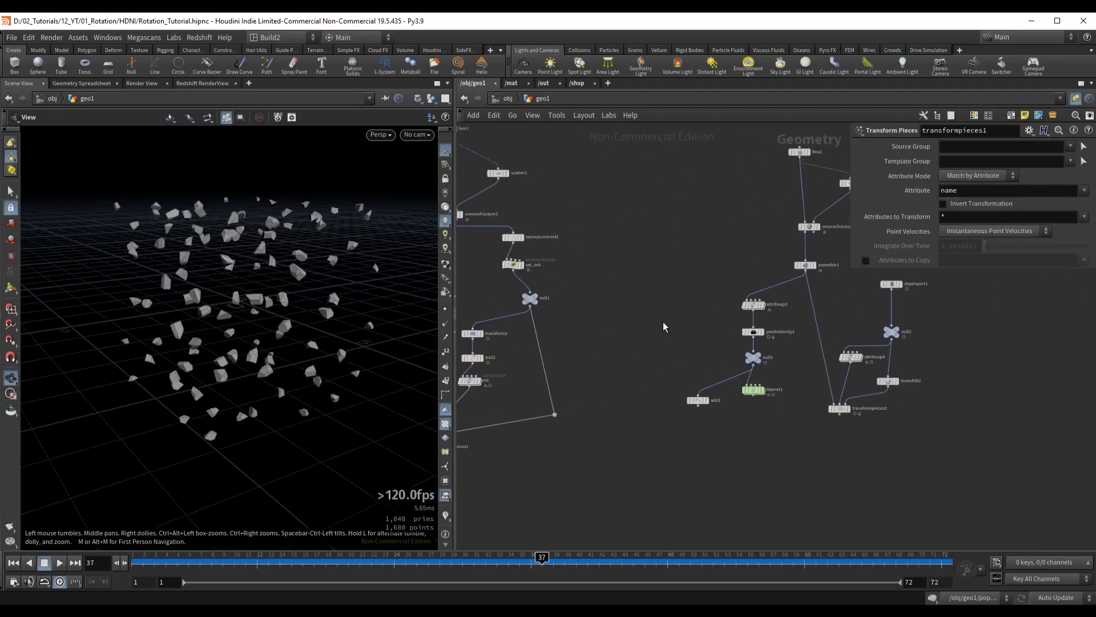
{"action": "middle_click_drag", "start_coordinate": [668, 289], "coordinate": [606, 344]}
{"action": "left_click_drag", "start_coordinate": [583, 188], "coordinate": [902, 497]}
{"action": "key", "text": "f"}
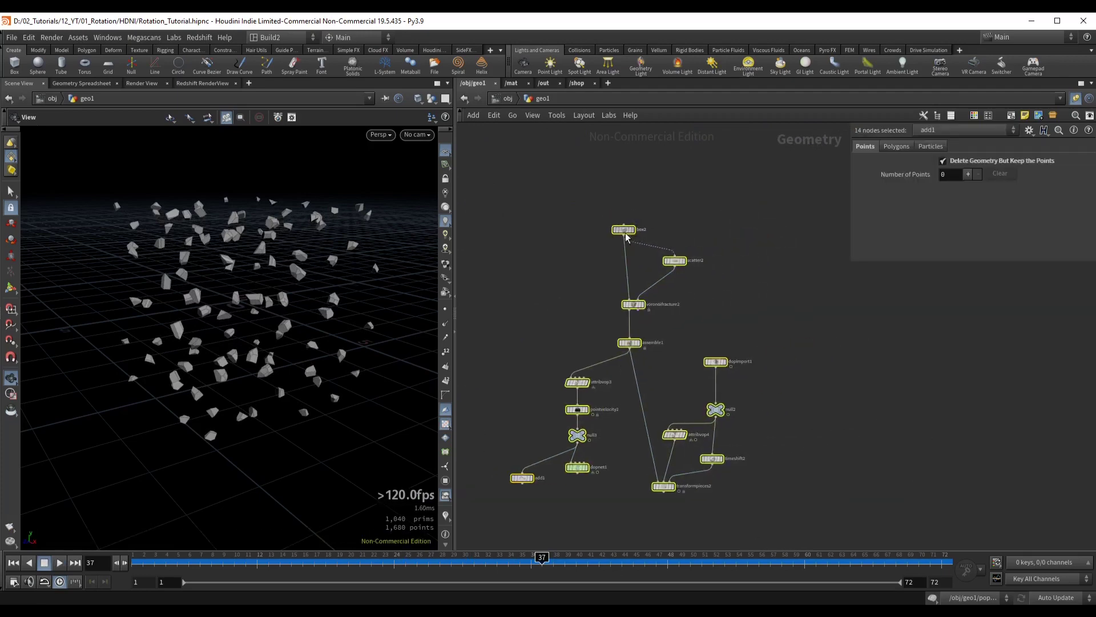
{"action": "left_click_drag", "start_coordinate": [625, 234], "coordinate": [665, 230]}
{"action": "left_click", "coordinate": [713, 207]}
{"action": "scroll", "coordinate": [713, 208], "scroll_direction": "up", "scroll_amount": 3}
{"action": "left_click_drag", "start_coordinate": [621, 198], "coordinate": [677, 238]}
{"action": "key", "text": "r"}
Display voronoifracture2 and assemble1 in turn to examine the fractured box and its Create Packed Primitives setting
{"action": "left_click_drag", "start_coordinate": [606, 309], "coordinate": [655, 328]}
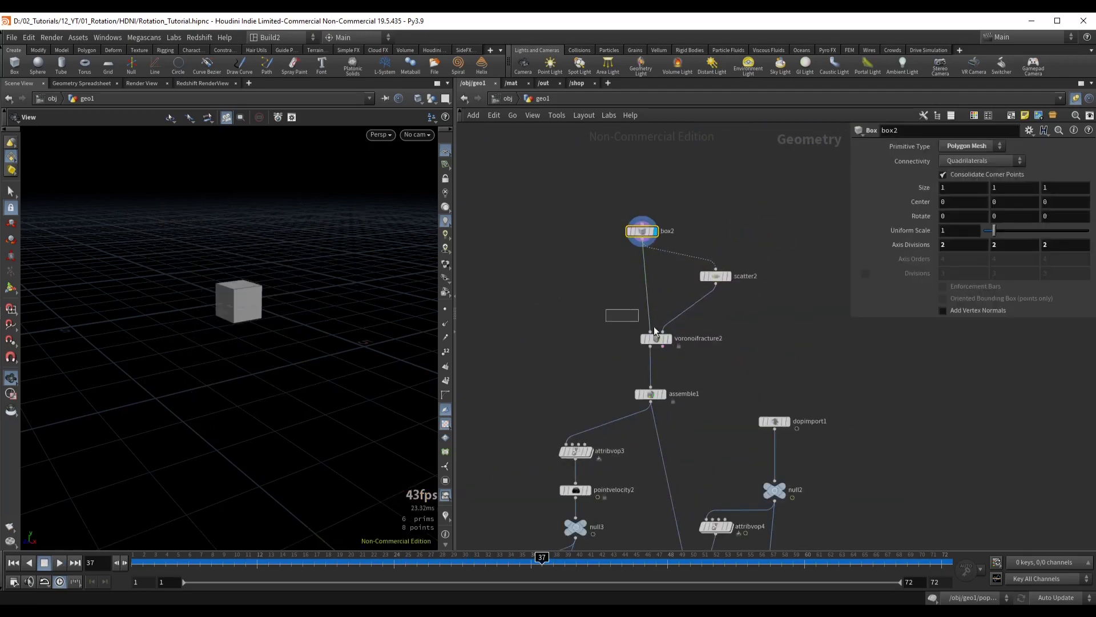
{"action": "left_click", "coordinate": [656, 338]}
{"action": "scroll", "coordinate": [282, 298], "scroll_direction": "up", "scroll_amount": 4}
{"action": "left_click_drag", "start_coordinate": [206, 279], "coordinate": [234, 296]}
{"action": "middle_click_drag", "start_coordinate": [575, 372], "coordinate": [597, 268]}
{"action": "left_click_drag", "start_coordinate": [628, 268], "coordinate": [672, 292]}
{"action": "key", "text": "r"}
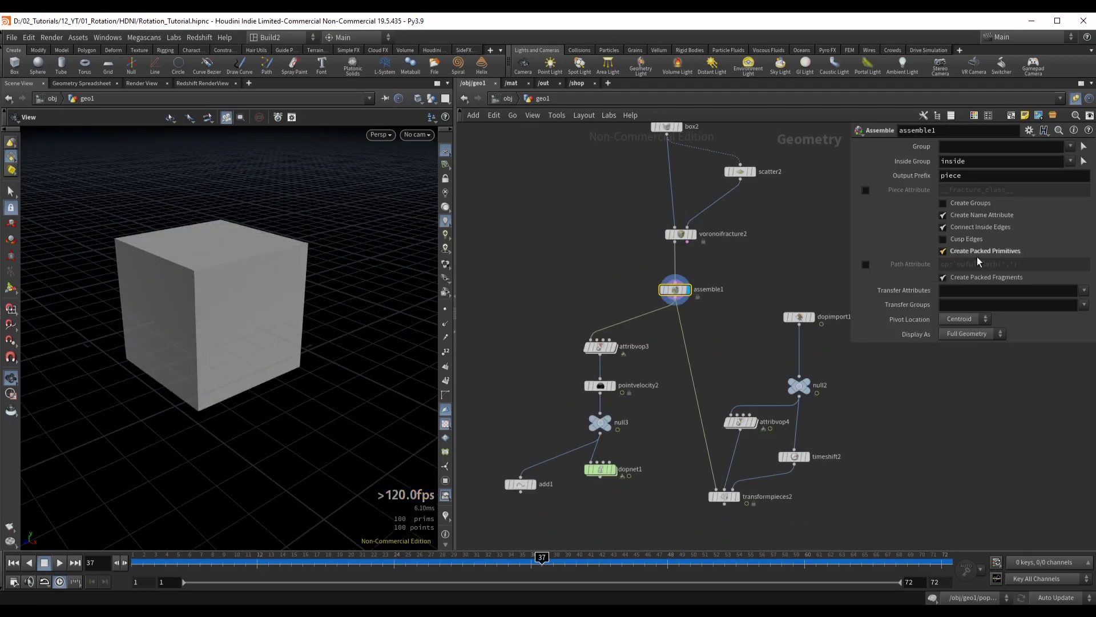
Display dopnet1 and play its simulation of the exploding pieces from frame 1
{"action": "middle_click_drag", "start_coordinate": [600, 296], "coordinate": [632, 229]}
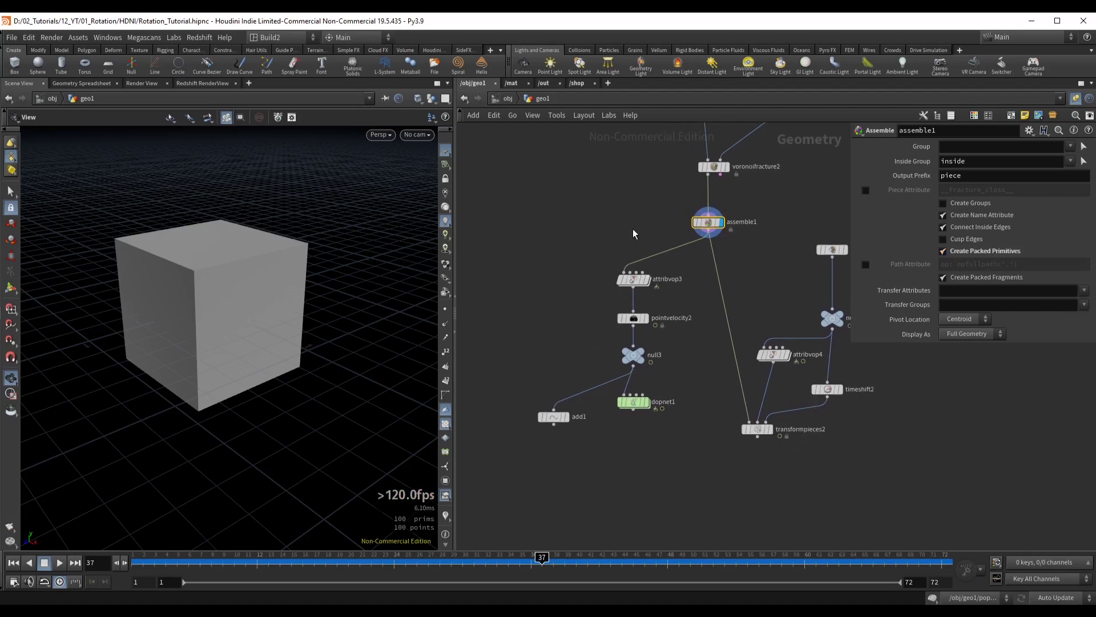
{"action": "scroll", "coordinate": [671, 421], "scroll_direction": "up", "scroll_amount": 2}
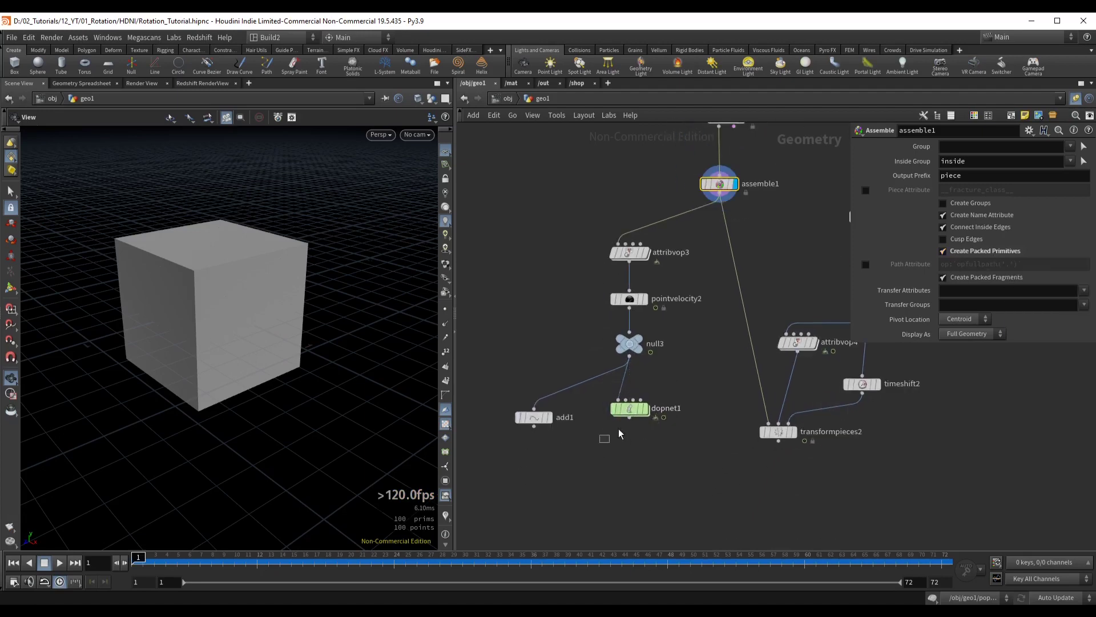
{"action": "left_click", "coordinate": [672, 407]}
{"action": "left_click", "coordinate": [645, 408]}
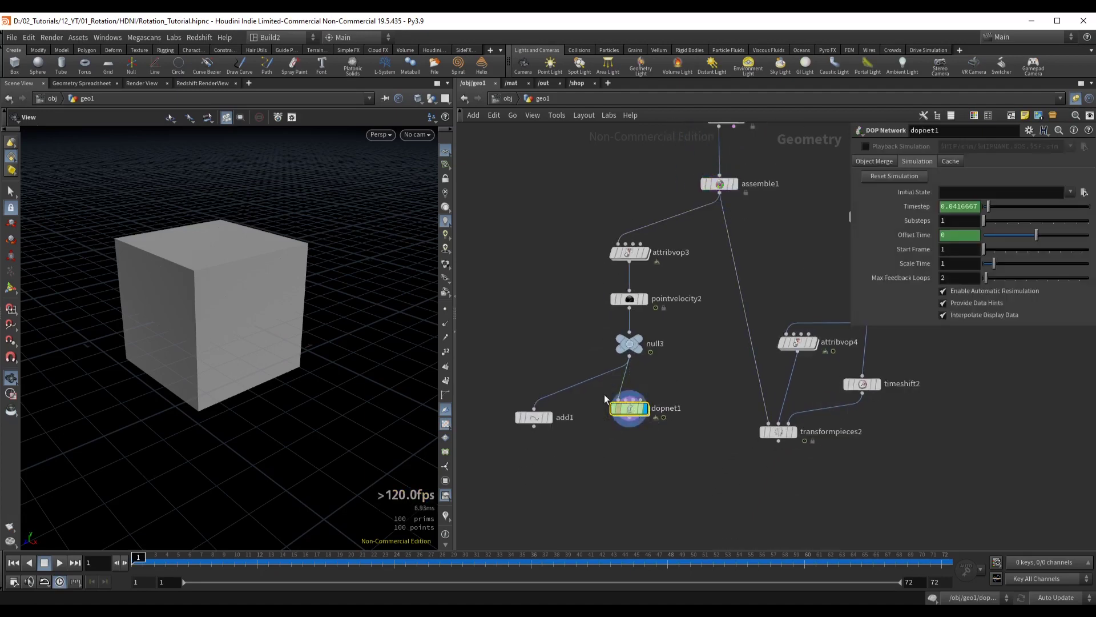
{"action": "left_click_drag", "start_coordinate": [171, 286], "coordinate": [245, 276]}
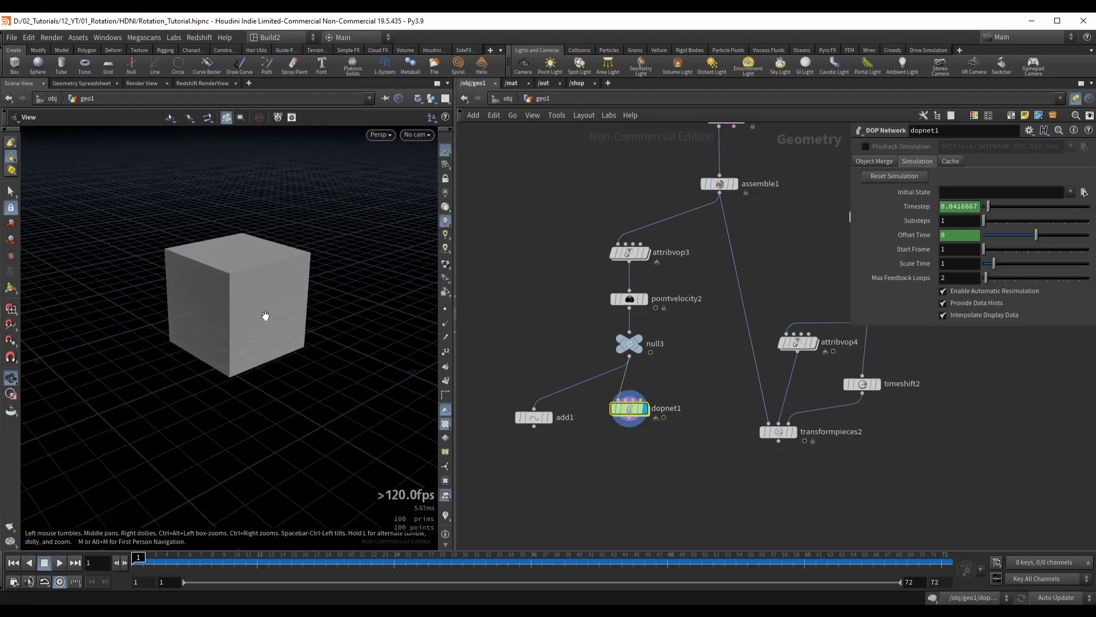
{"action": "key", "text": "Up"}
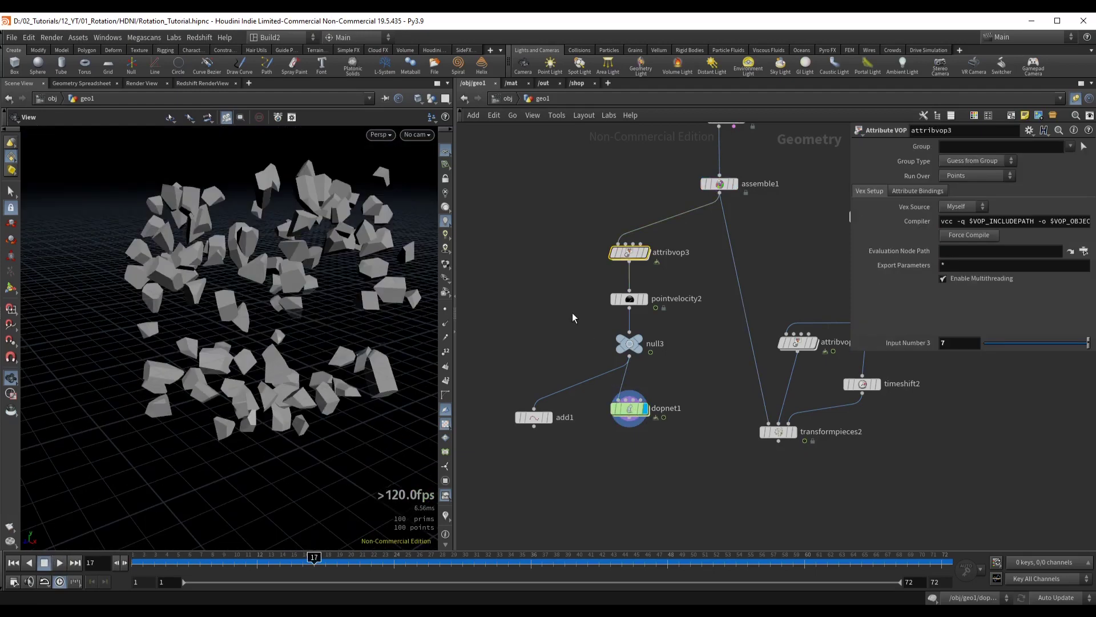
Return to frame 1 and bypass the attribvop3 and pointvelocity2 nodes
{"action": "key", "text": "ctrl+Up"}
{"action": "left_click_drag", "start_coordinate": [596, 237], "coordinate": [649, 306]}
{"action": "key", "text": "b"}
{"action": "middle_click_drag", "start_coordinate": [577, 213], "coordinate": [588, 206]}
{"action": "left_click_drag", "start_coordinate": [588, 206], "coordinate": [676, 308]}
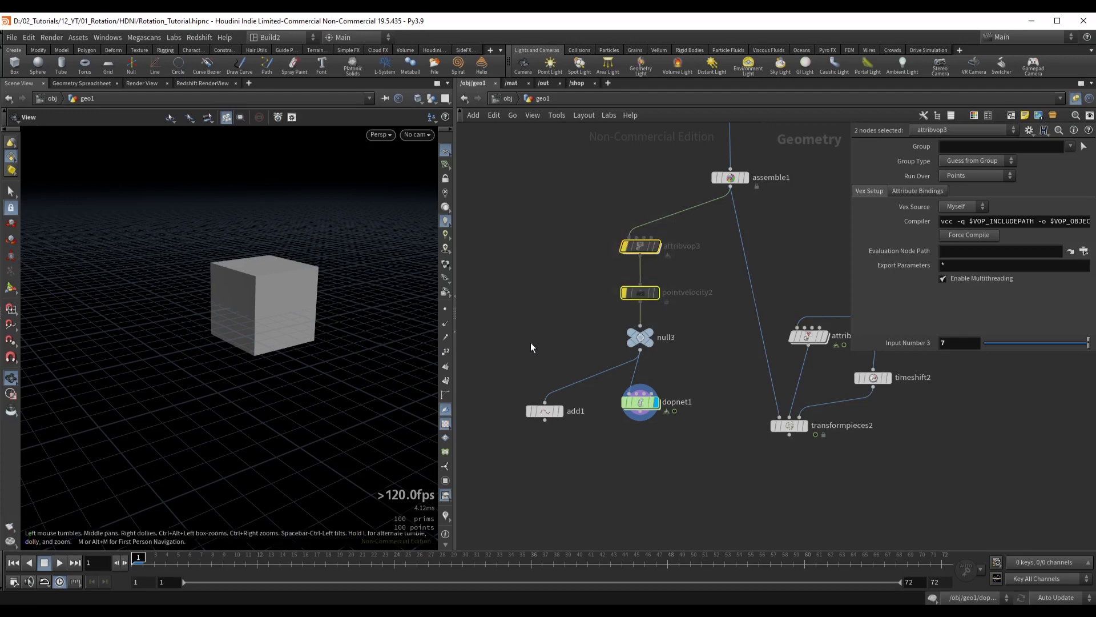
Display add1 to view only the center points of the packed pieces
{"action": "middle_click_drag", "start_coordinate": [531, 343], "coordinate": [534, 333]}
{"action": "left_click_drag", "start_coordinate": [505, 364], "coordinate": [595, 423]}
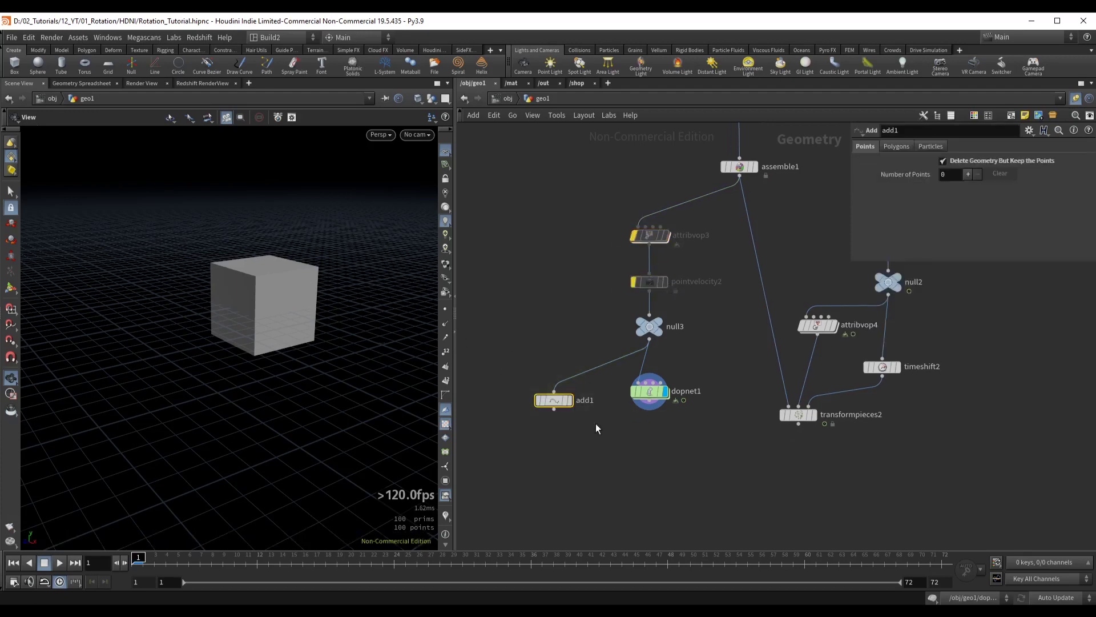
{"action": "left_click", "coordinate": [569, 400]}
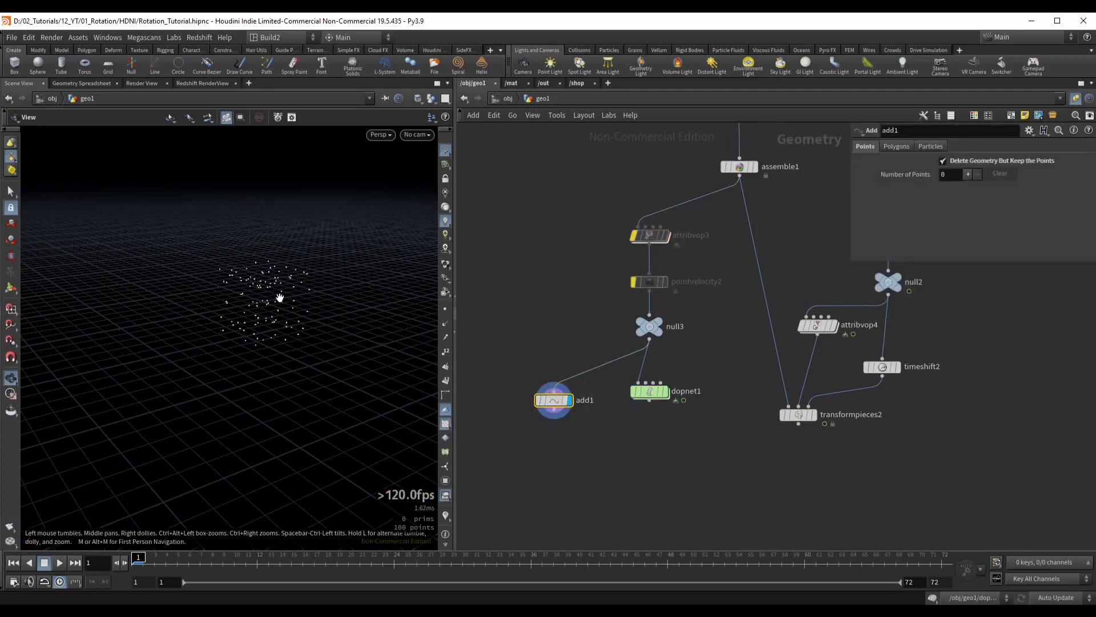
{"action": "scroll", "coordinate": [262, 288], "scroll_direction": "up", "scroll_amount": 3}
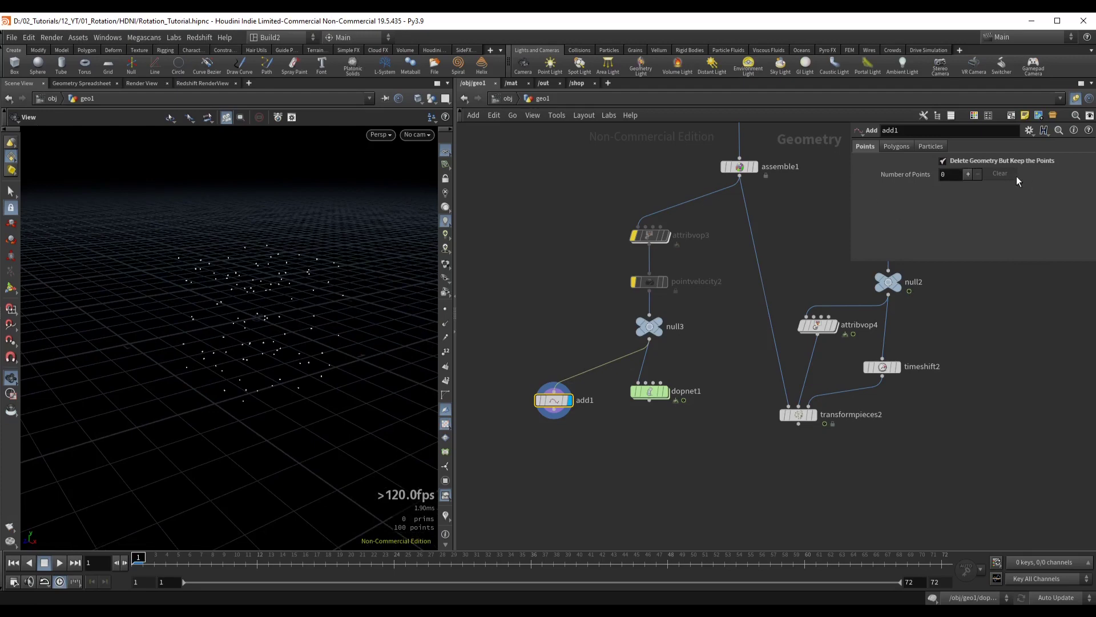
Re-enable attribvop3 and turn on the v visualizer to view the velocity vectors on the points
{"action": "middle_click_drag", "start_coordinate": [581, 241], "coordinate": [567, 246]}
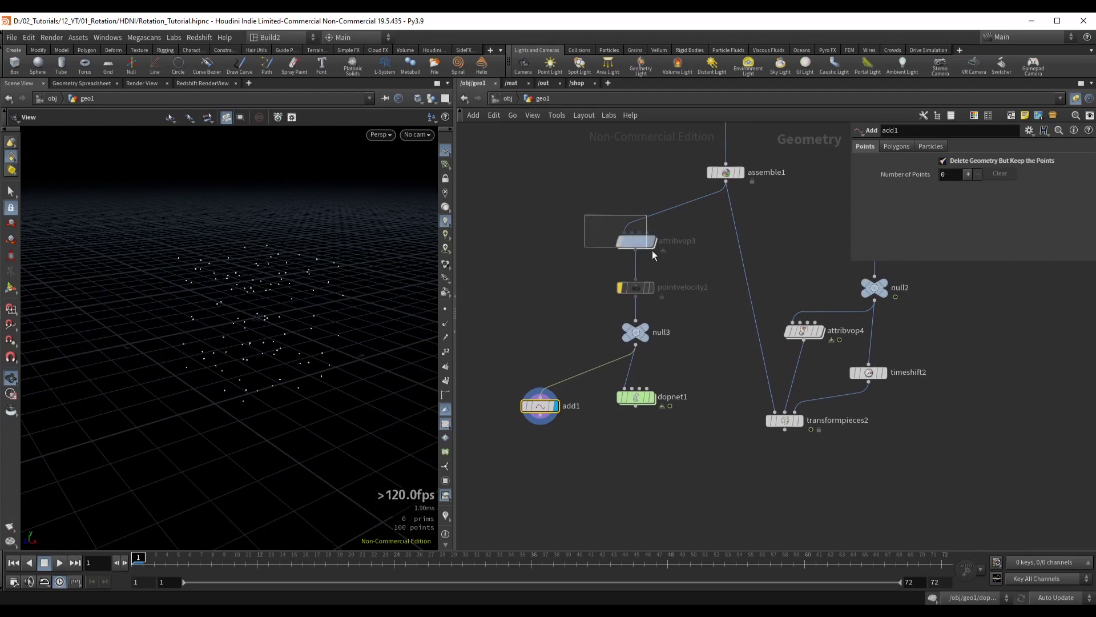
{"action": "left_click_drag", "start_coordinate": [654, 255], "coordinate": [665, 262]}
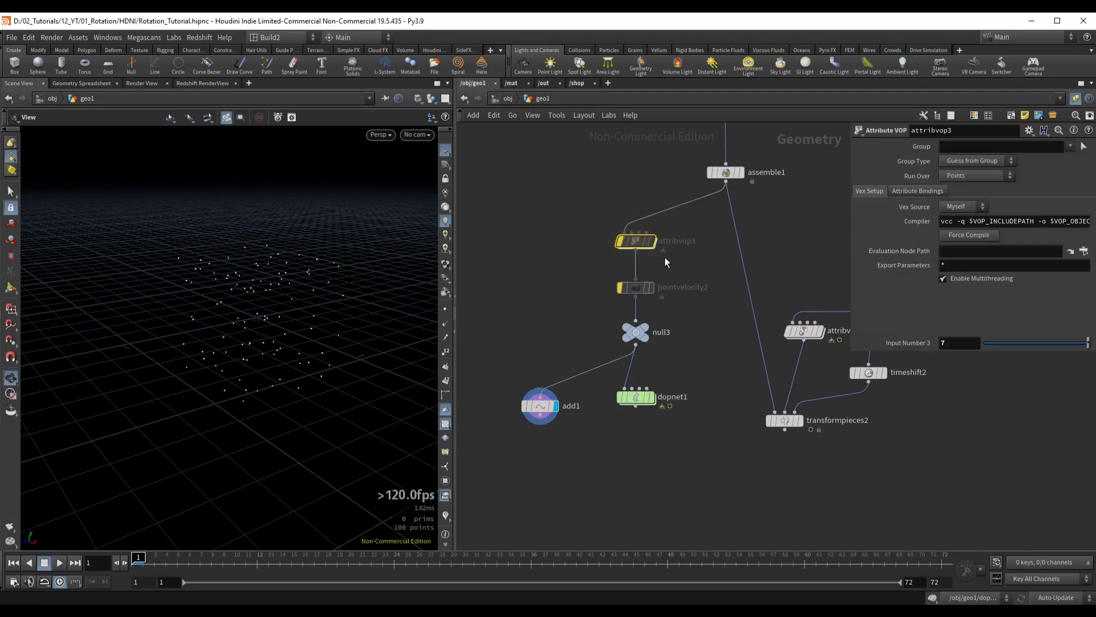
{"action": "left_click", "coordinate": [445, 516]}
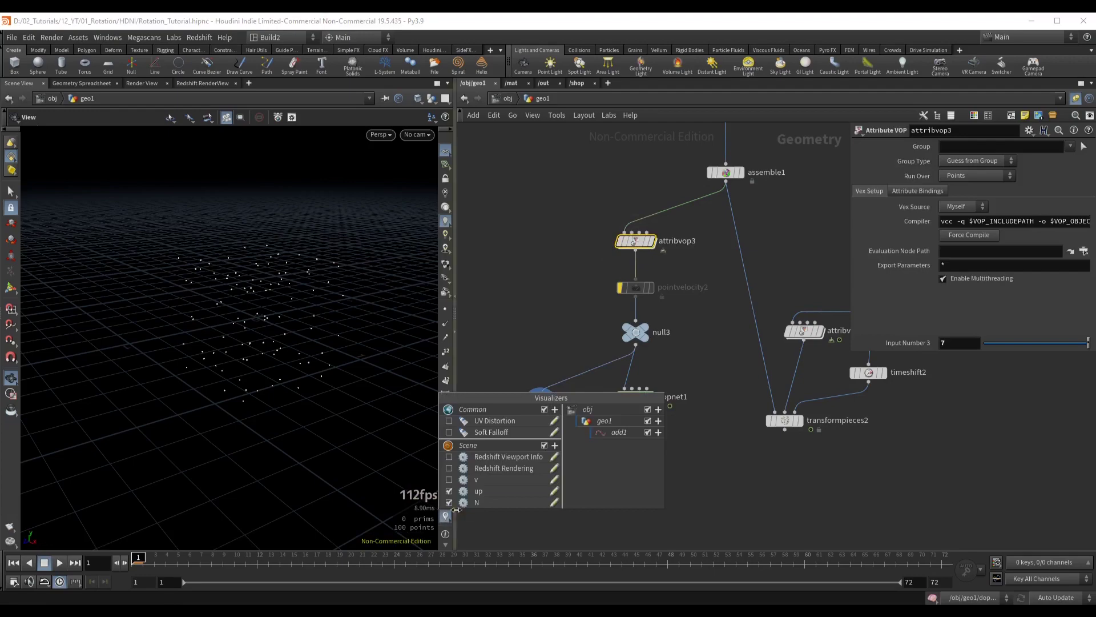
{"action": "left_click", "coordinate": [485, 482]}
{"action": "scroll", "coordinate": [228, 299], "scroll_direction": "down", "scroll_amount": 3}
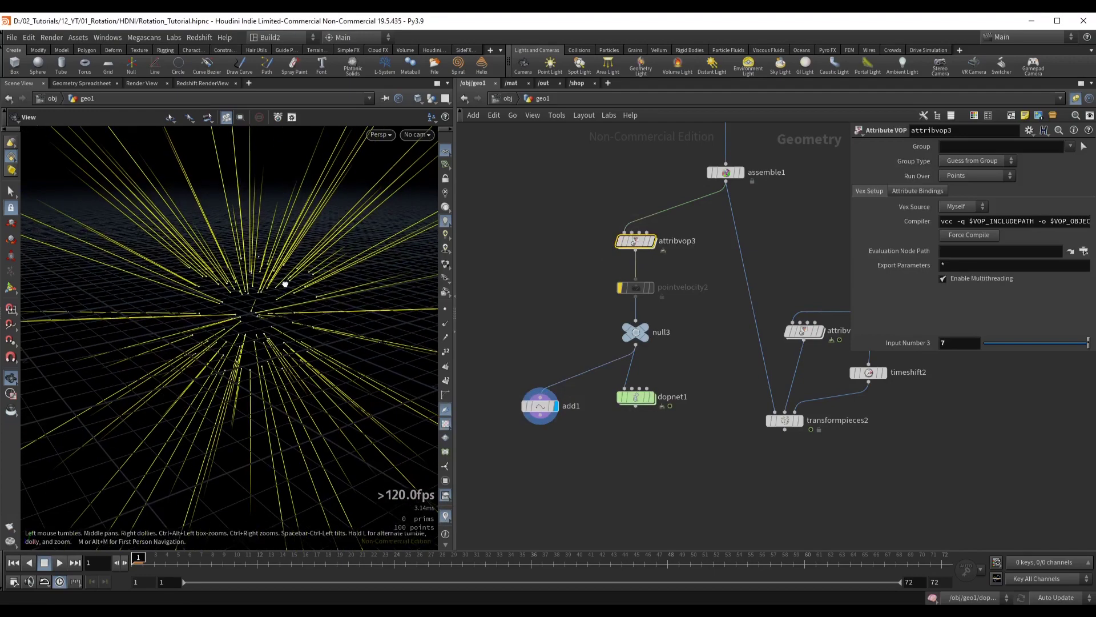
{"action": "mouse_move", "coordinate": [285, 284]}
{"action": "left_mouse_down"}
{"action": "mouse_move", "coordinate": [267, 292]}
{"action": "mouse_move", "coordinate": [265, 310]}
{"action": "left_mouse_up"}
Rename attribvop3 as set_V
{"action": "mouse_move", "coordinate": [632, 247]}
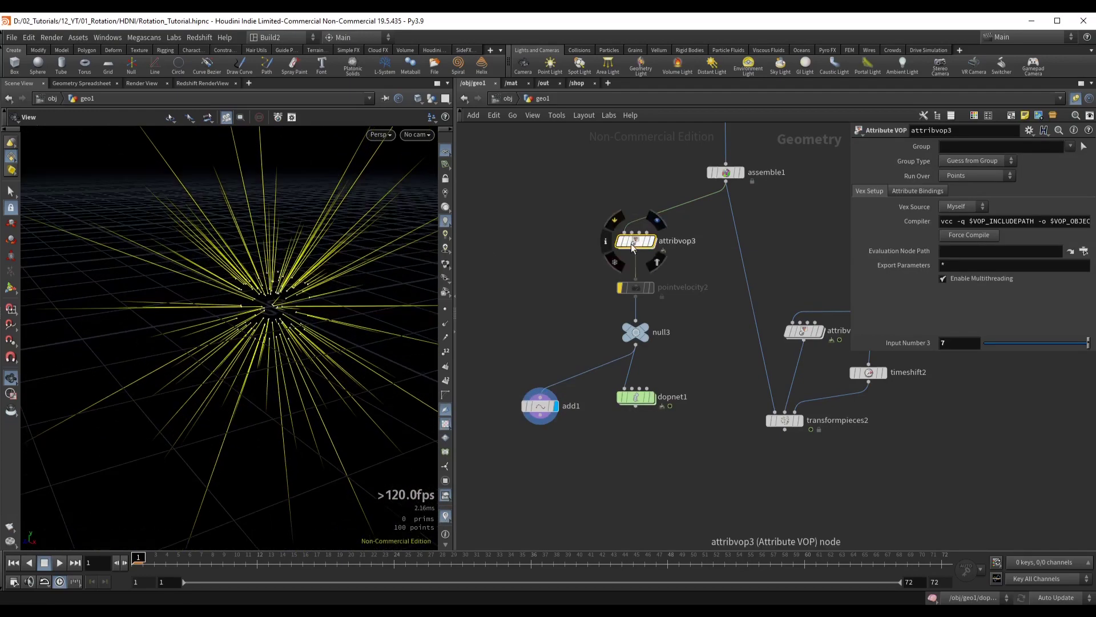
{"action": "double_click", "coordinate": [679, 241]}
{"action": "type", "text": "set_V"}
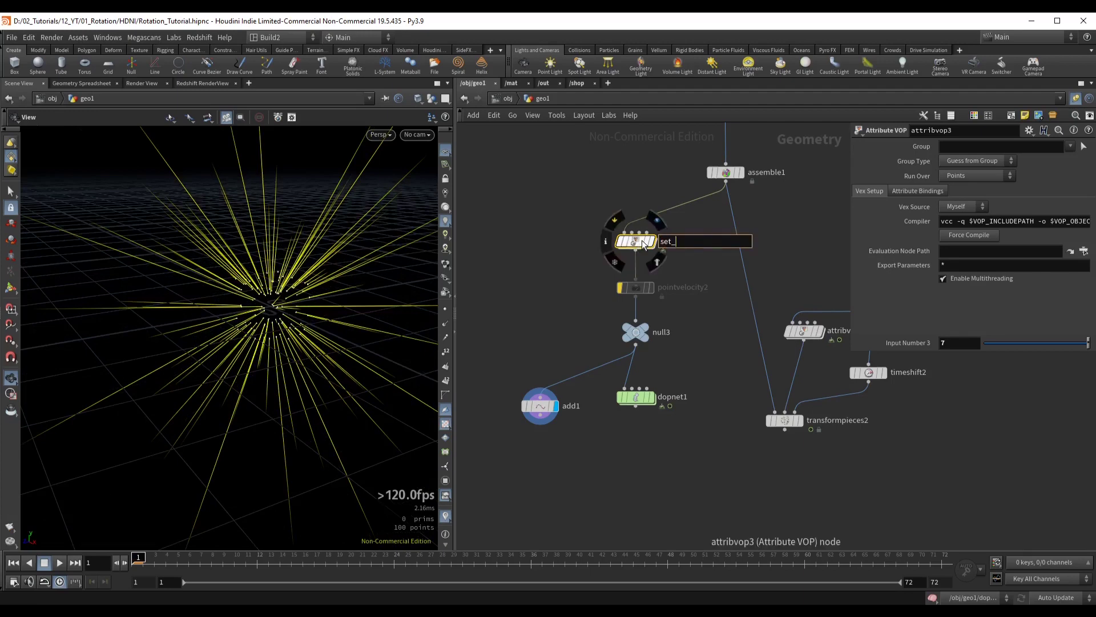
{"action": "key", "text": "Return"}
{"action": "scroll", "coordinate": [601, 240], "scroll_direction": "up", "scroll_amount": 1}
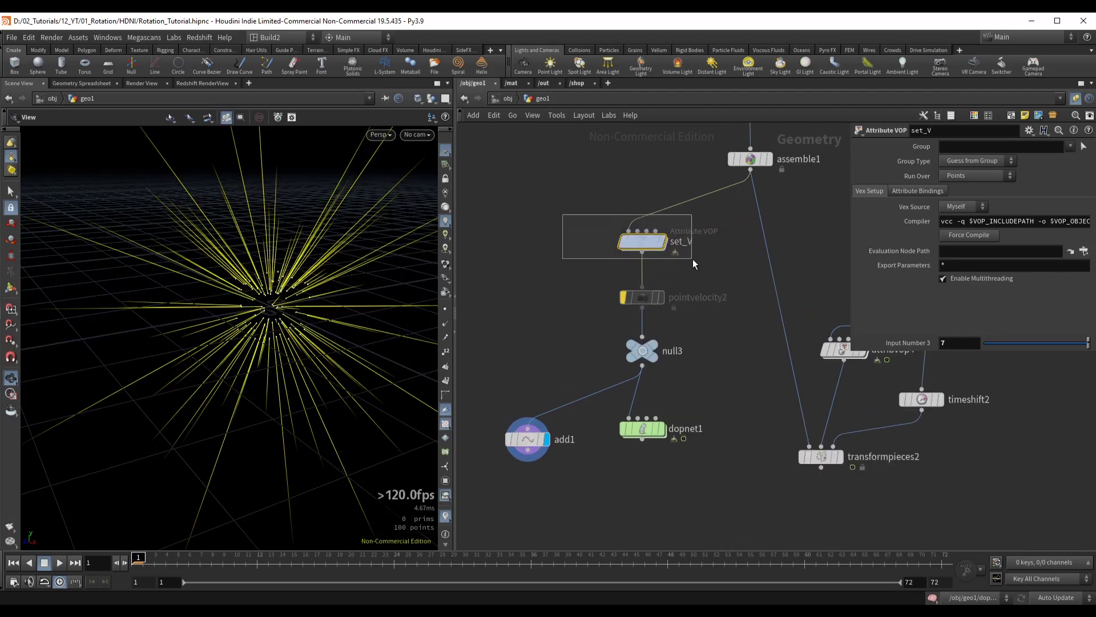
Set Input Number 3 of set_V to 6.1 and inspect the VOP network inside the node
{"action": "left_click_drag", "start_coordinate": [693, 259], "coordinate": [695, 261]}
{"action": "middle_click_drag", "start_coordinate": [901, 341], "coordinate": [842, 357]}
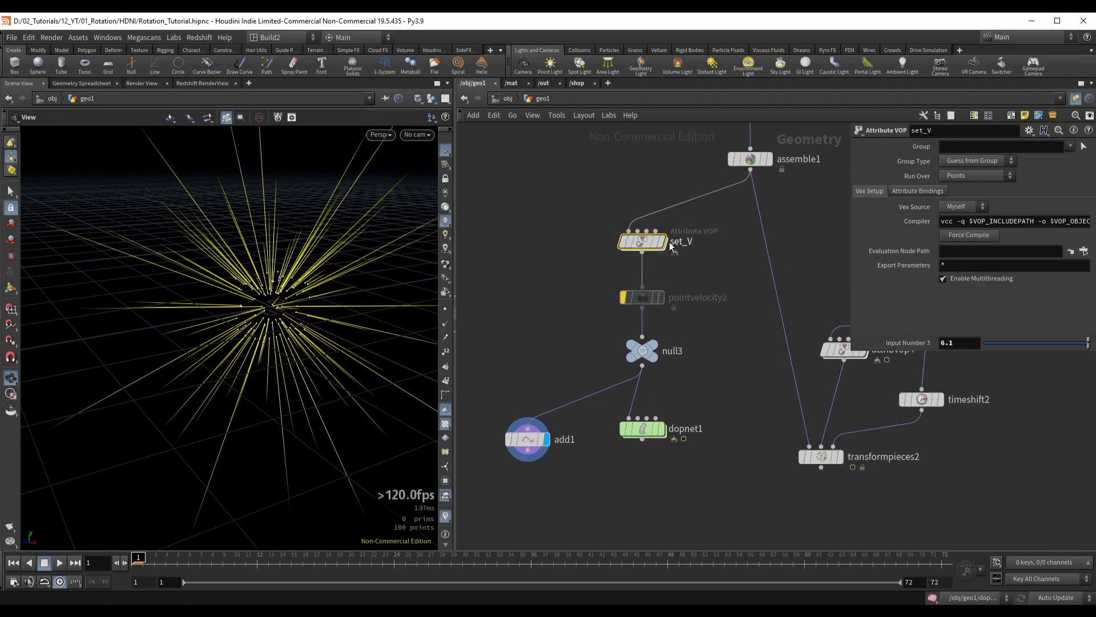
{"action": "double_click", "coordinate": [641, 242]}
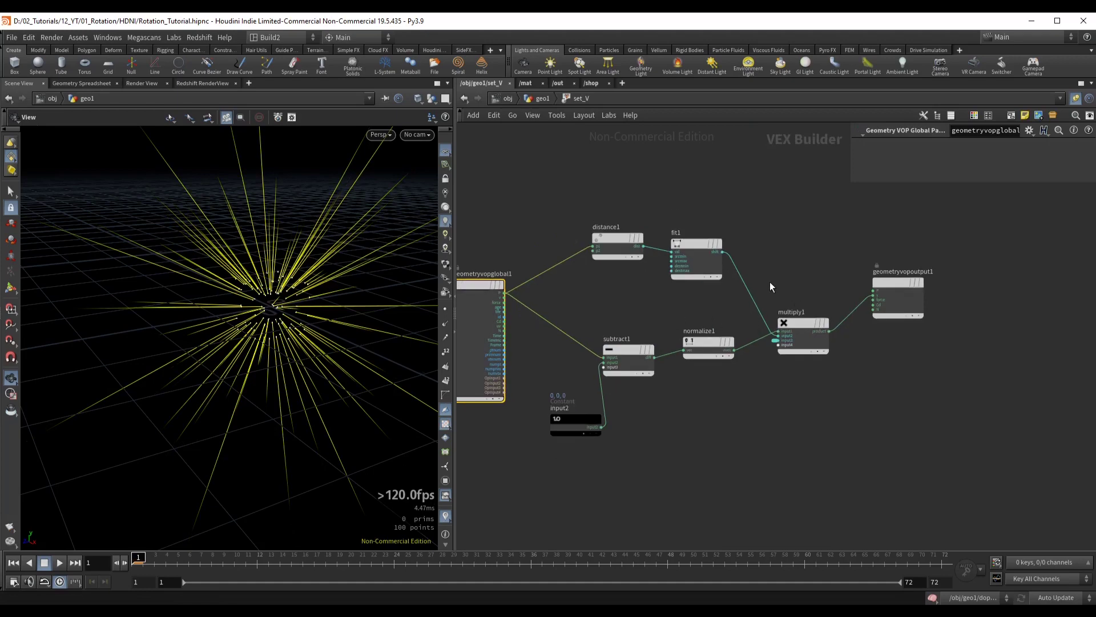
{"action": "key", "text": "u"}
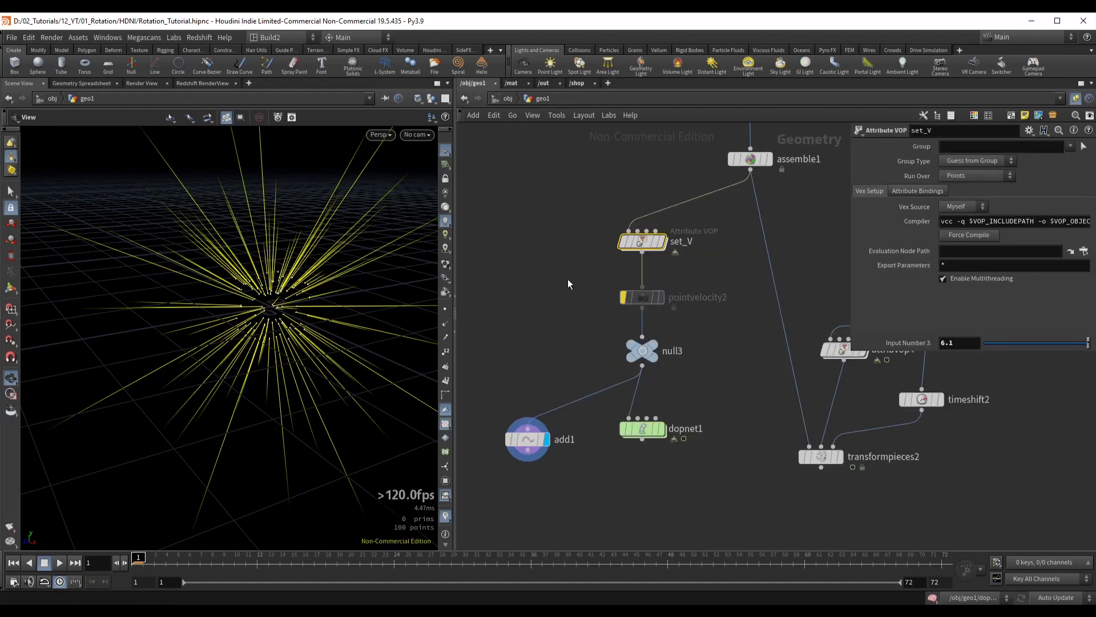
Re-enable pointvelocity2, compare the velocity vectors with and without it, and show its Basic settings
{"action": "left_click_drag", "start_coordinate": [567, 278], "coordinate": [669, 314]}
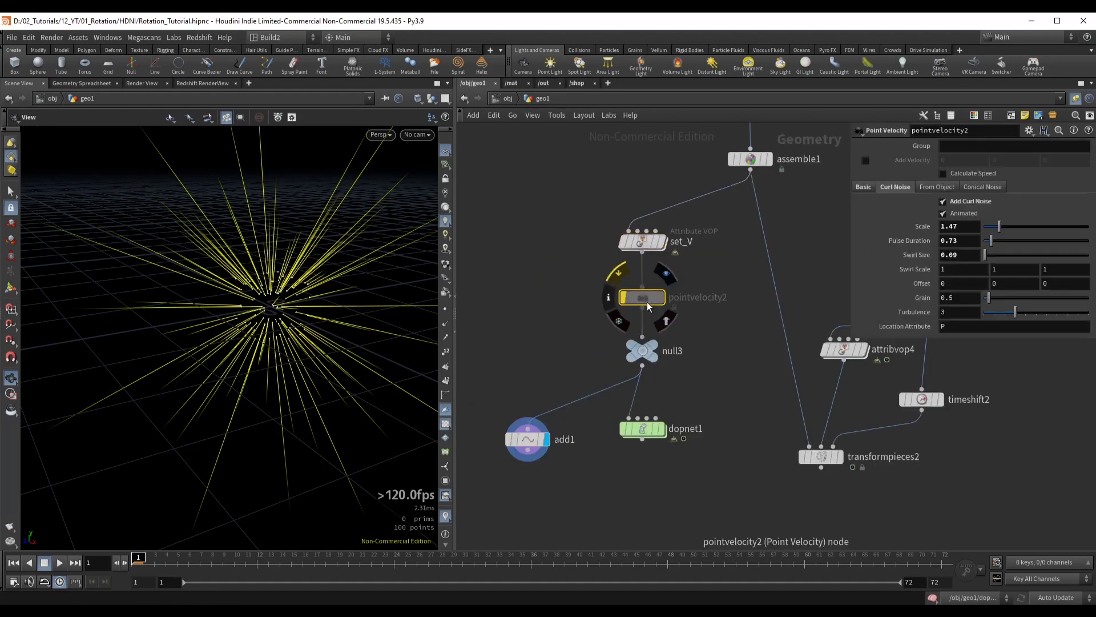
{"action": "key", "text": "b"}
{"action": "key", "text": "b"}
{"action": "key", "text": "b"}
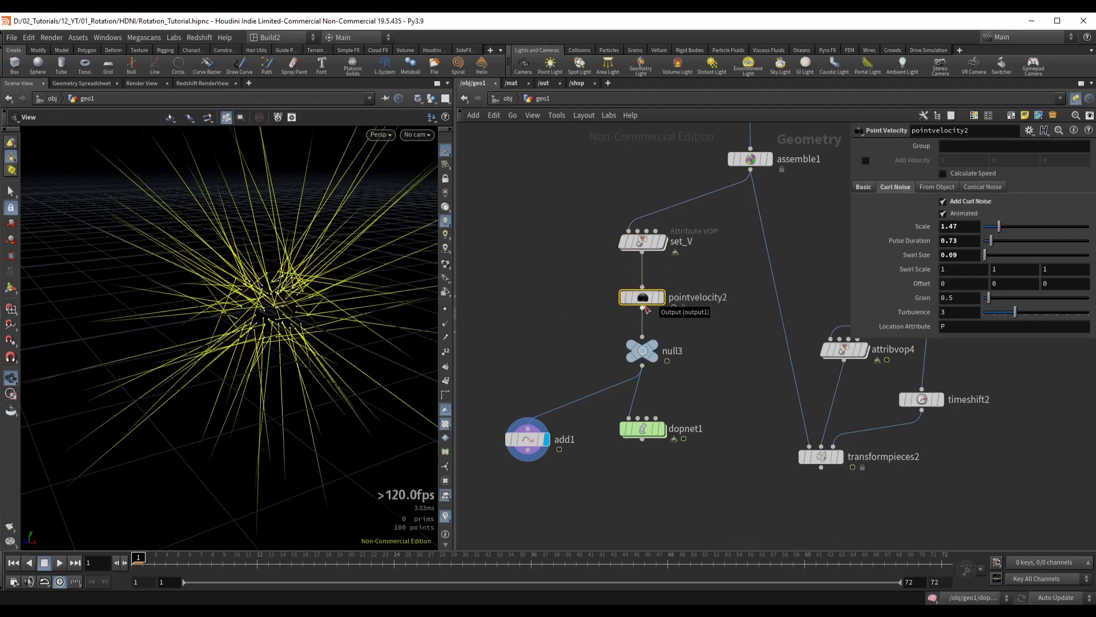
{"action": "key", "text": "b"}
{"action": "key", "text": "q"}
{"action": "left_click", "coordinate": [863, 188]}
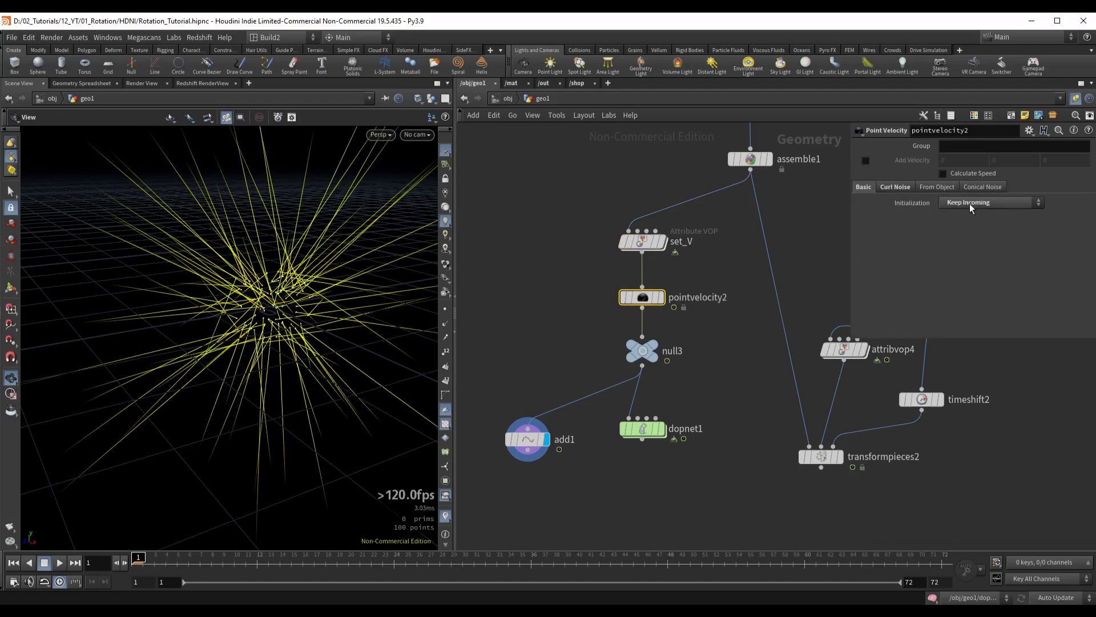
Show pointvelocity2's Curl Noise settings and compare the velocity vectors with and without Add Curl Noise
{"action": "left_click", "coordinate": [896, 188]}
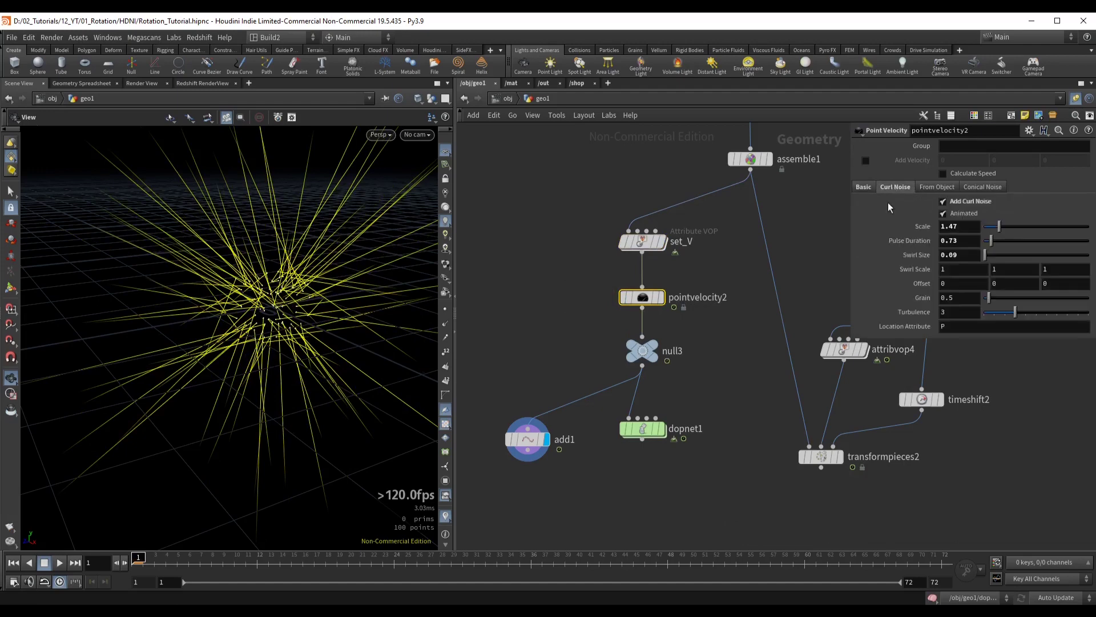
{"action": "left_click", "coordinate": [969, 201]}
{"action": "left_click", "coordinate": [965, 201]}
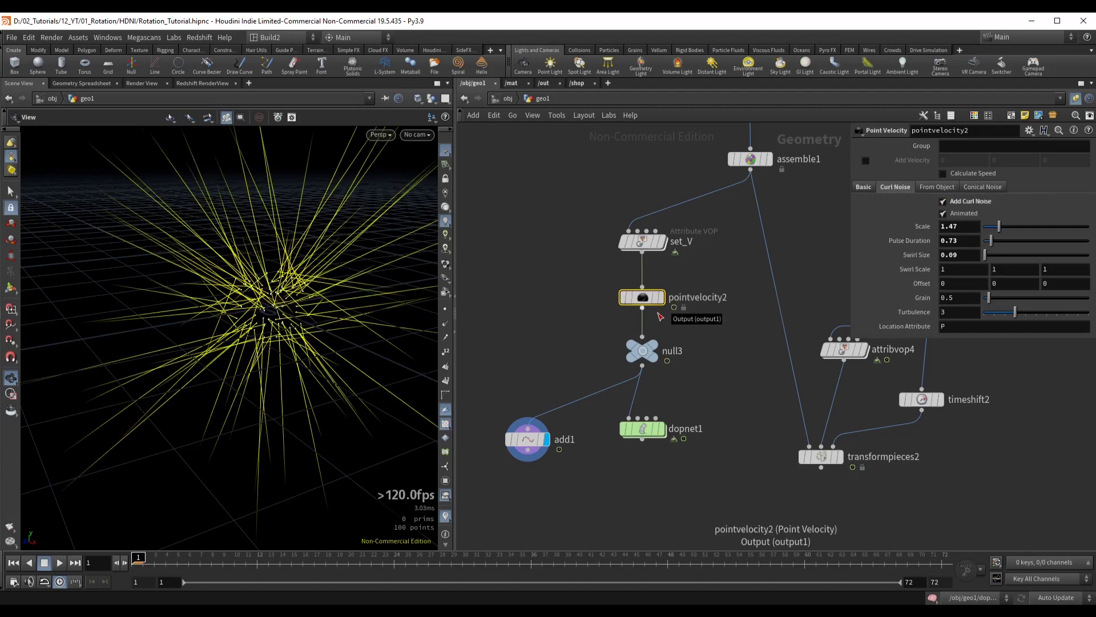
Display the dopnet1 result in the viewport and turn off the v visualizer
{"action": "middle_click_drag", "start_coordinate": [738, 362], "coordinate": [746, 285]}
{"action": "left_click", "coordinate": [653, 357]}
{"action": "key", "text": "r"}
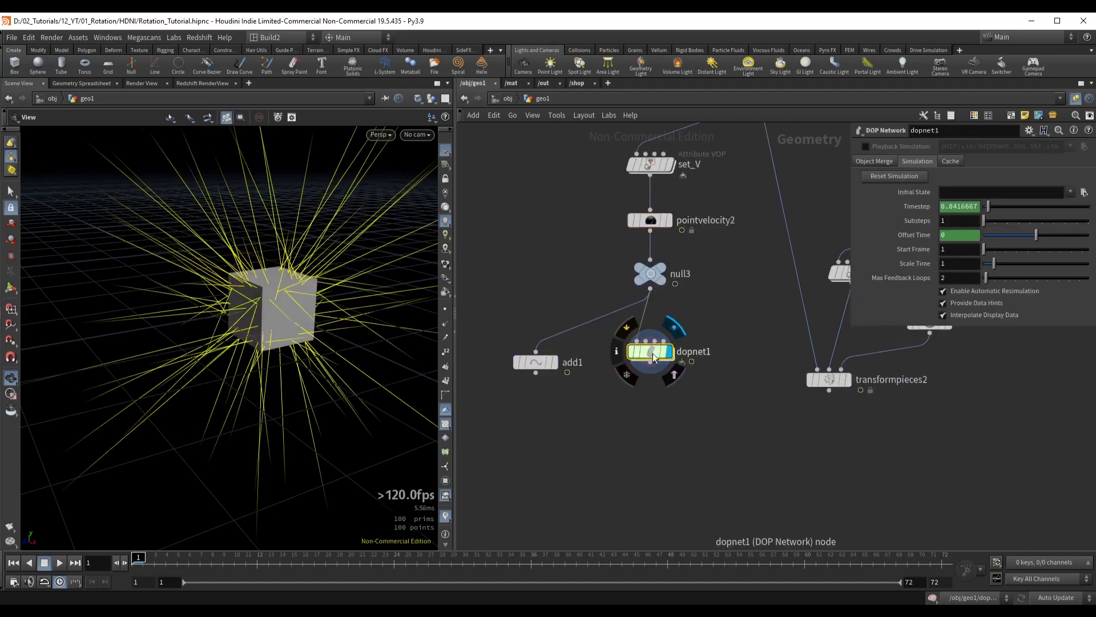
{"action": "left_click", "coordinate": [446, 515]}
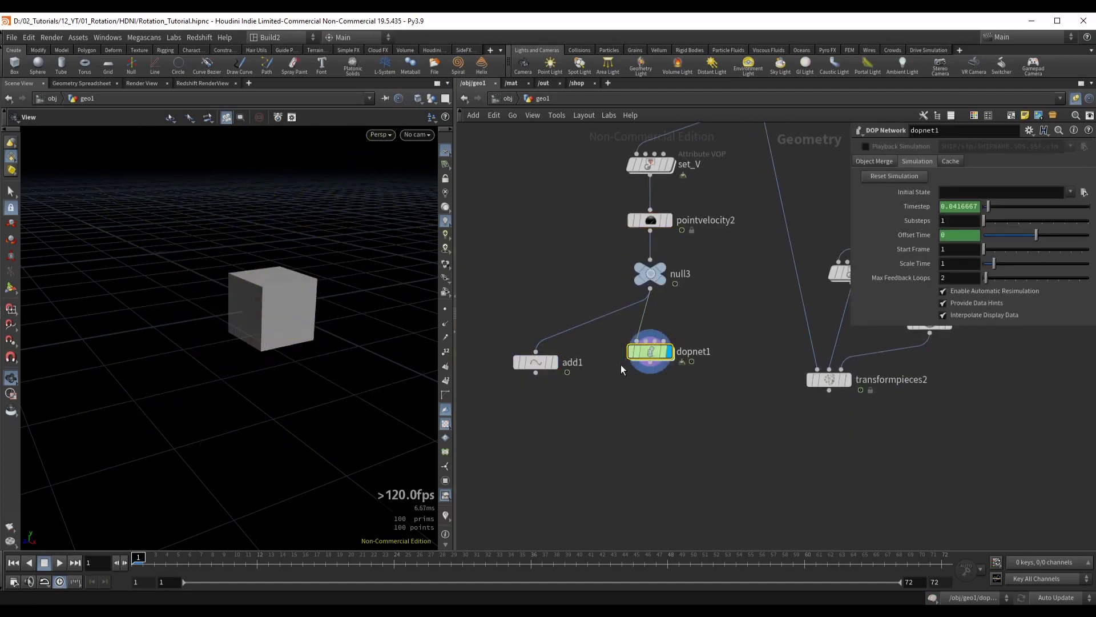
Inspect the rbdpackedobject1, popdrag1 and popdragspin1 settings inside dopnet1, and return to the geo1 network
{"action": "double_click", "coordinate": [650, 351]}
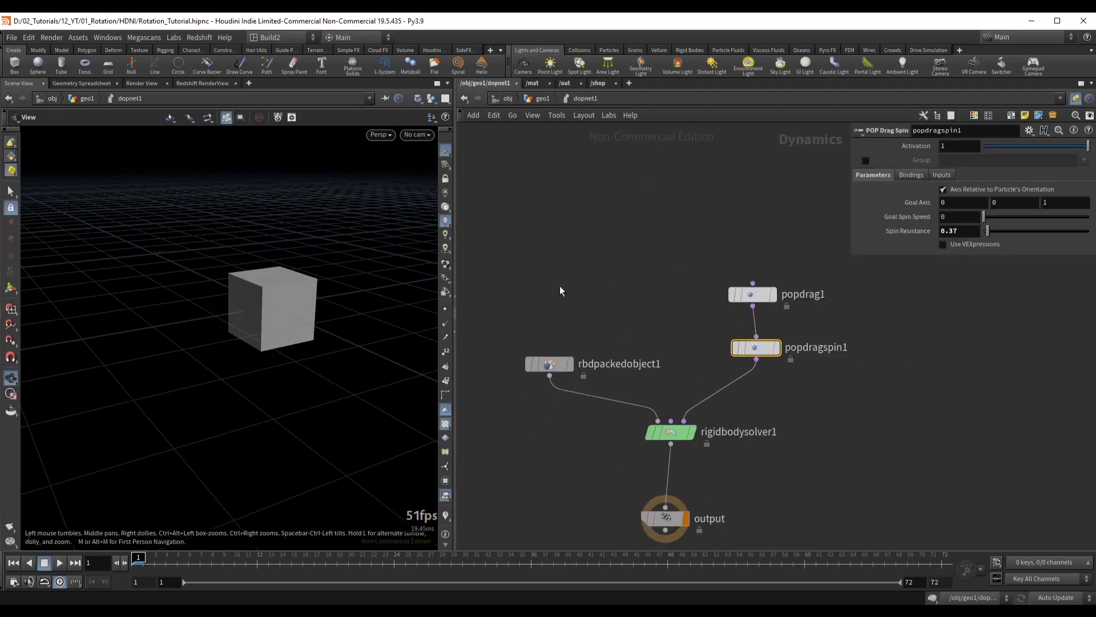
{"action": "left_click_drag", "start_coordinate": [554, 366], "coordinate": [545, 329]}
{"action": "middle_click_drag", "start_coordinate": [650, 301], "coordinate": [636, 251]}
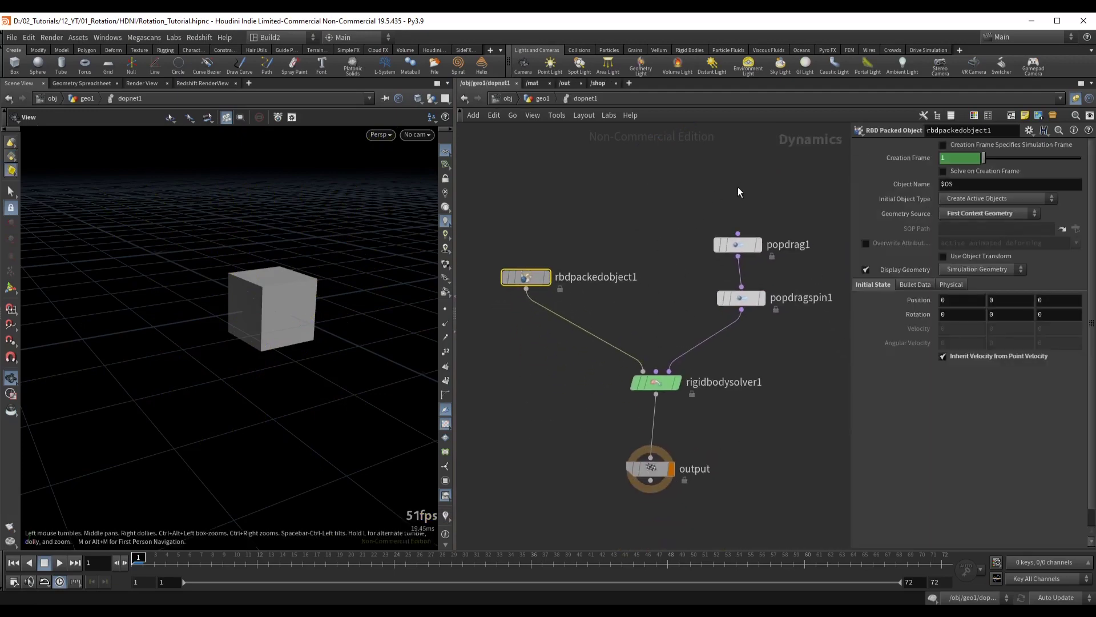
{"action": "middle_click_drag", "start_coordinate": [738, 187], "coordinate": [716, 234]}
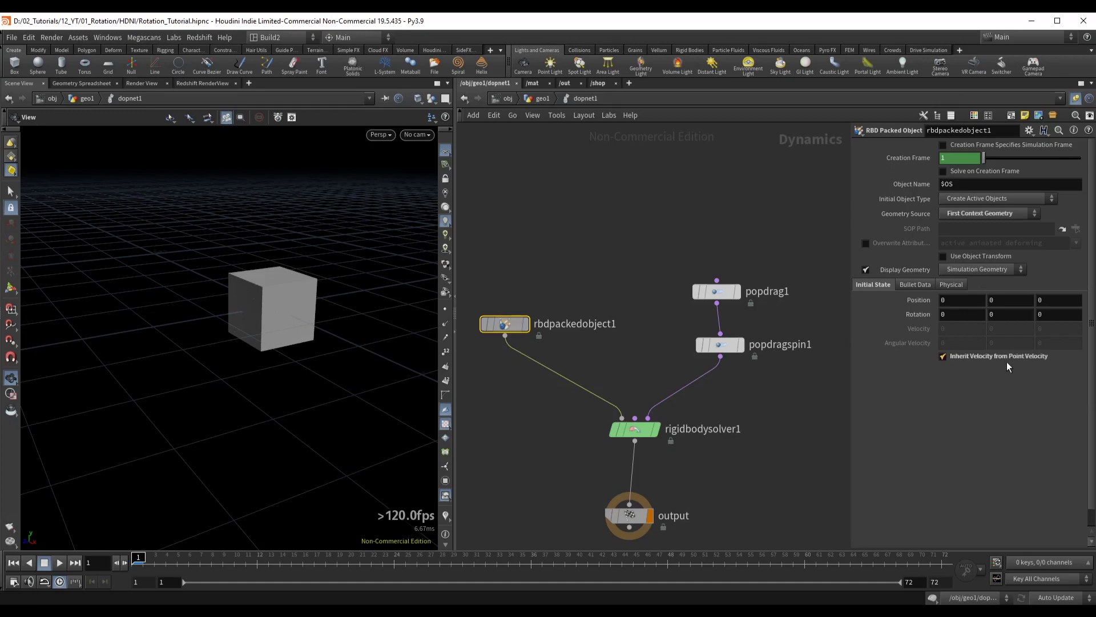
{"action": "middle_click_drag", "start_coordinate": [739, 181], "coordinate": [722, 182]}
{"action": "left_click_drag", "start_coordinate": [652, 252], "coordinate": [762, 319]}
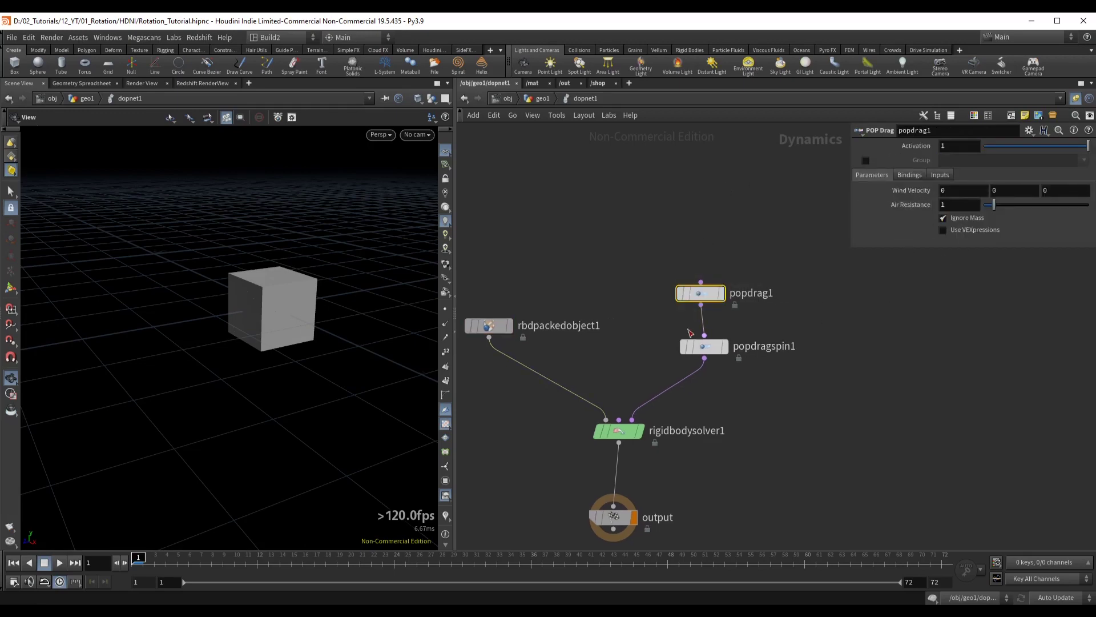
{"action": "left_click", "coordinate": [706, 346]}
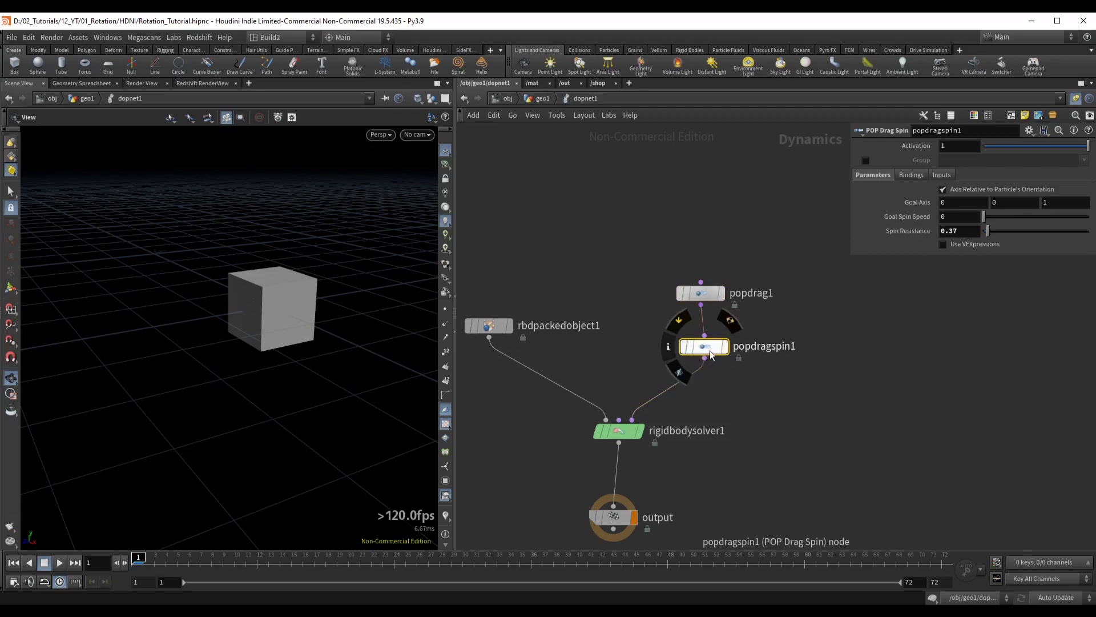
{"action": "key", "text": "u"}
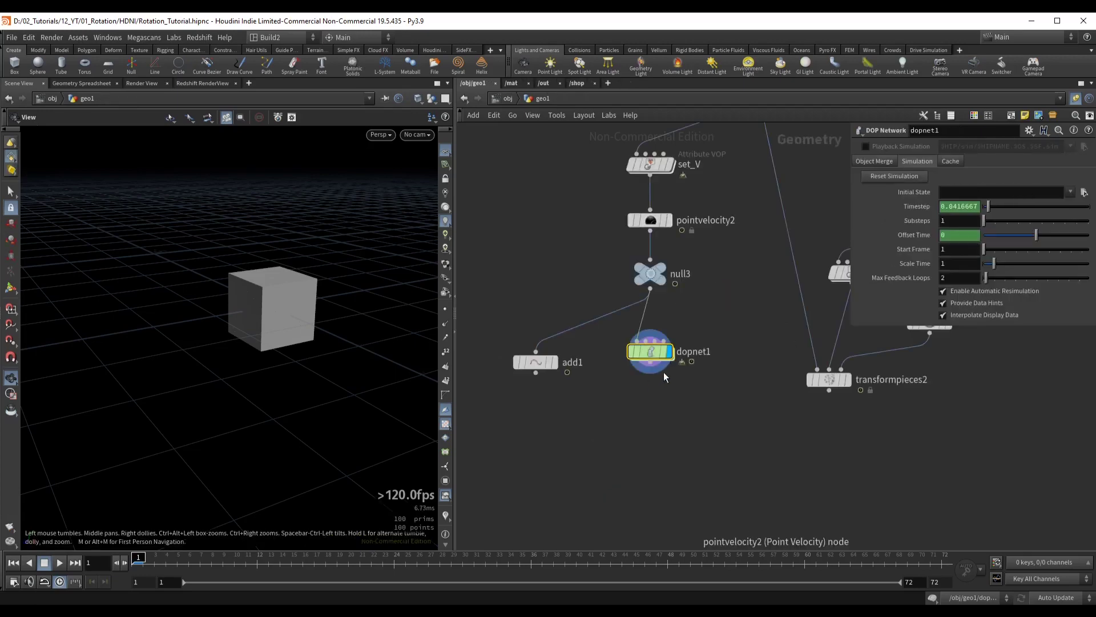
Play the dopnet1 simulation, viewing the separating pieces from another angle, and return to frame 1
{"action": "key", "text": "Up"}
{"action": "left_click_drag", "start_coordinate": [297, 289], "coordinate": [244, 284]}
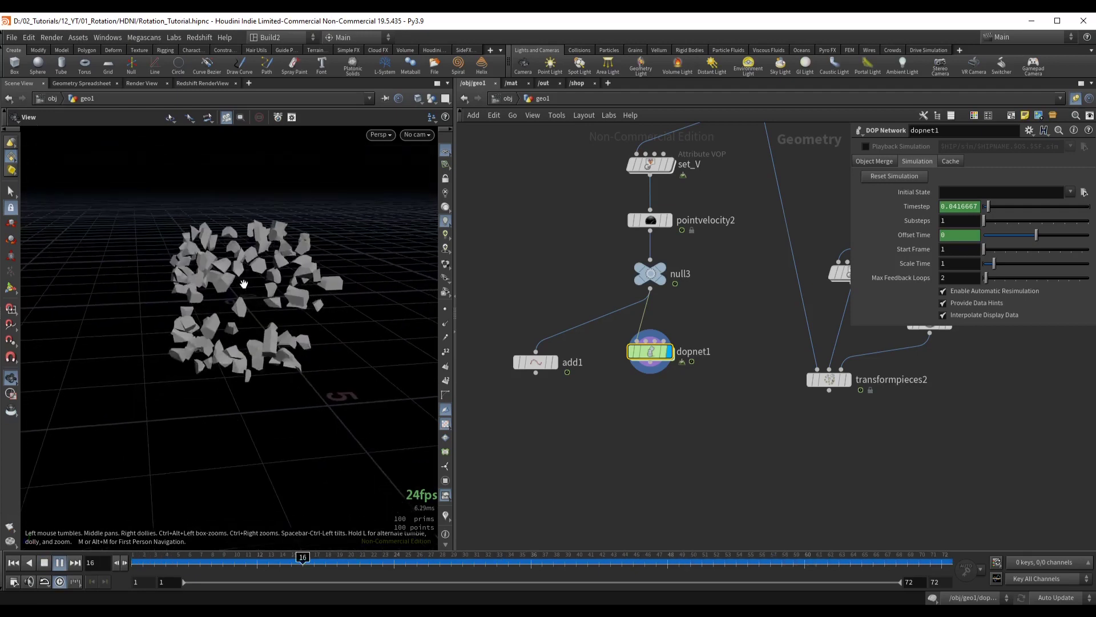
{"action": "key", "text": "Up"}
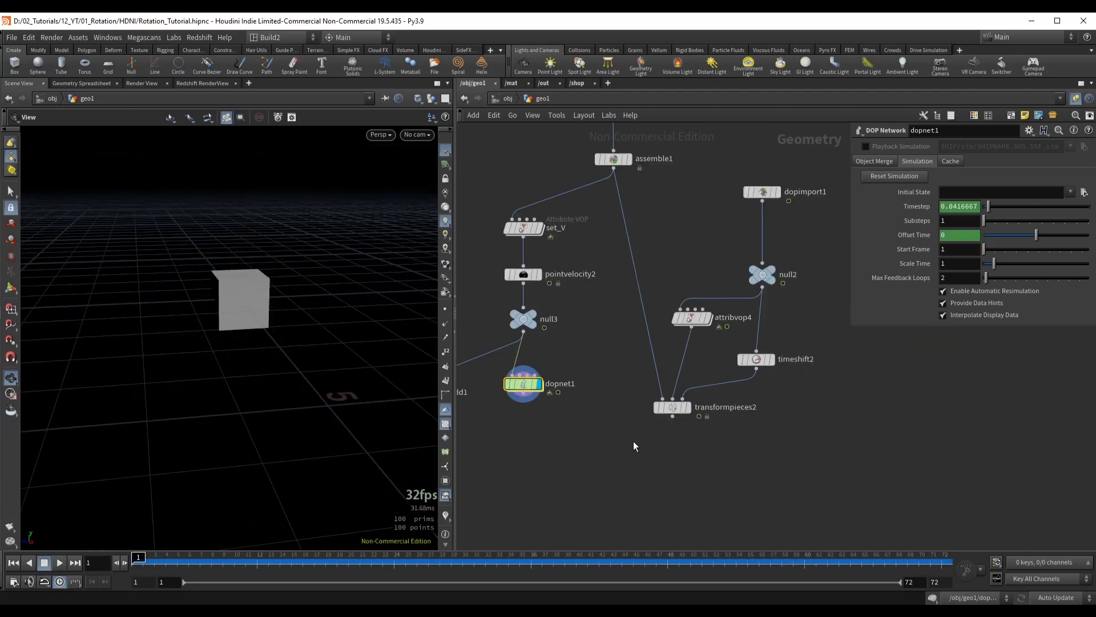
Compare the transformpieces2 output with the assembled pieces from assemble1, ending with transformpieces2 displayed
{"action": "left_click", "coordinate": [672, 407]}
{"action": "left_click", "coordinate": [688, 407]}
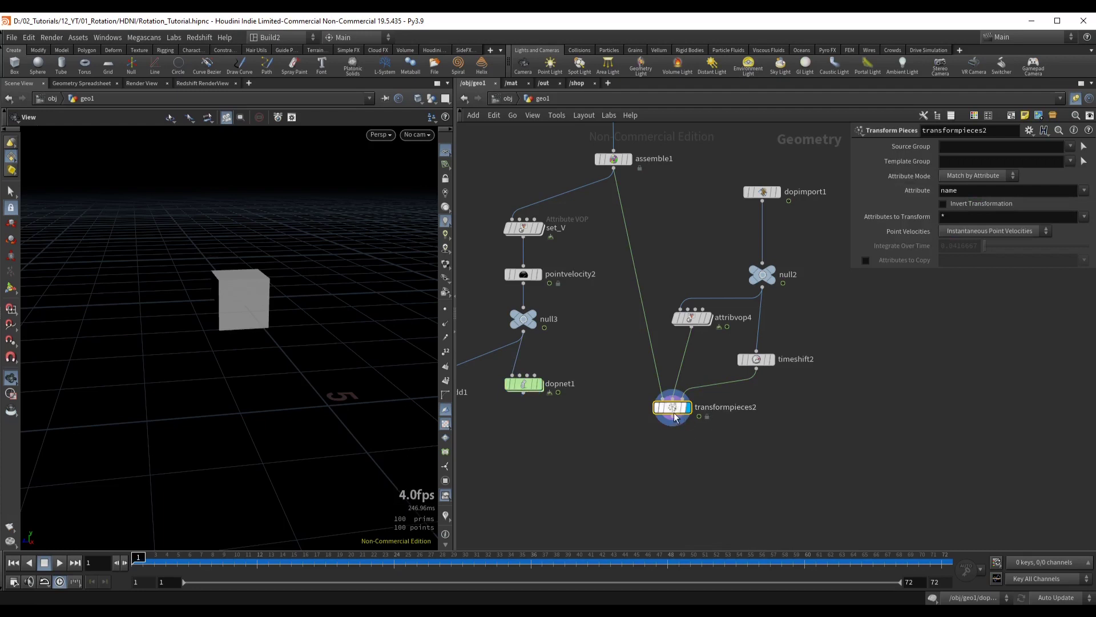
{"action": "middle_click_drag", "start_coordinate": [658, 208], "coordinate": [648, 253]}
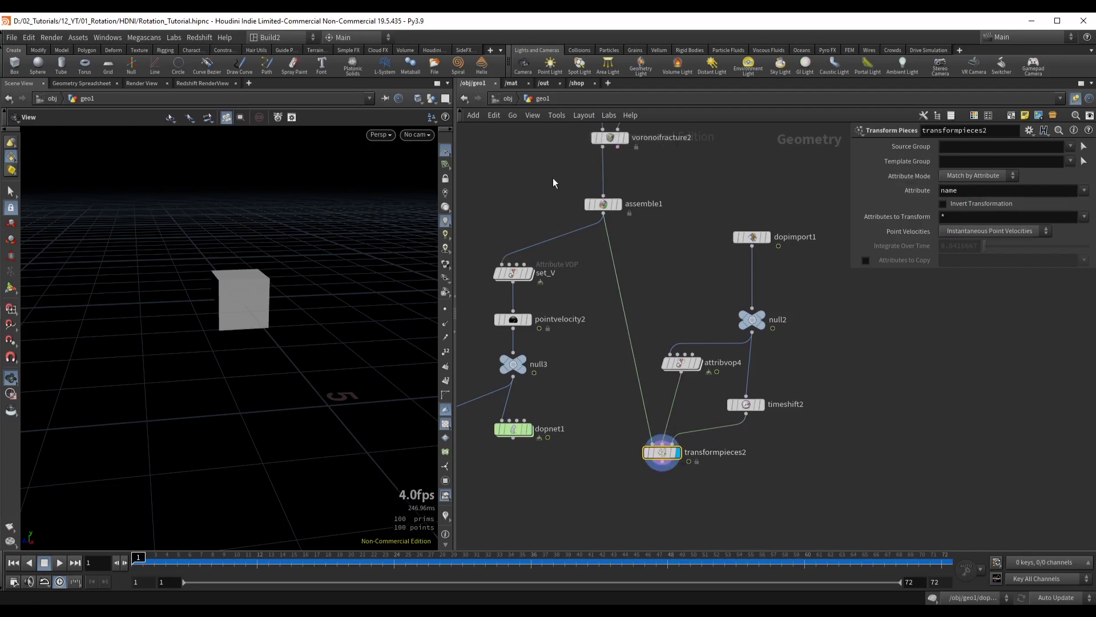
{"action": "left_click_drag", "start_coordinate": [553, 178], "coordinate": [657, 226]}
{"action": "left_click", "coordinate": [618, 204]}
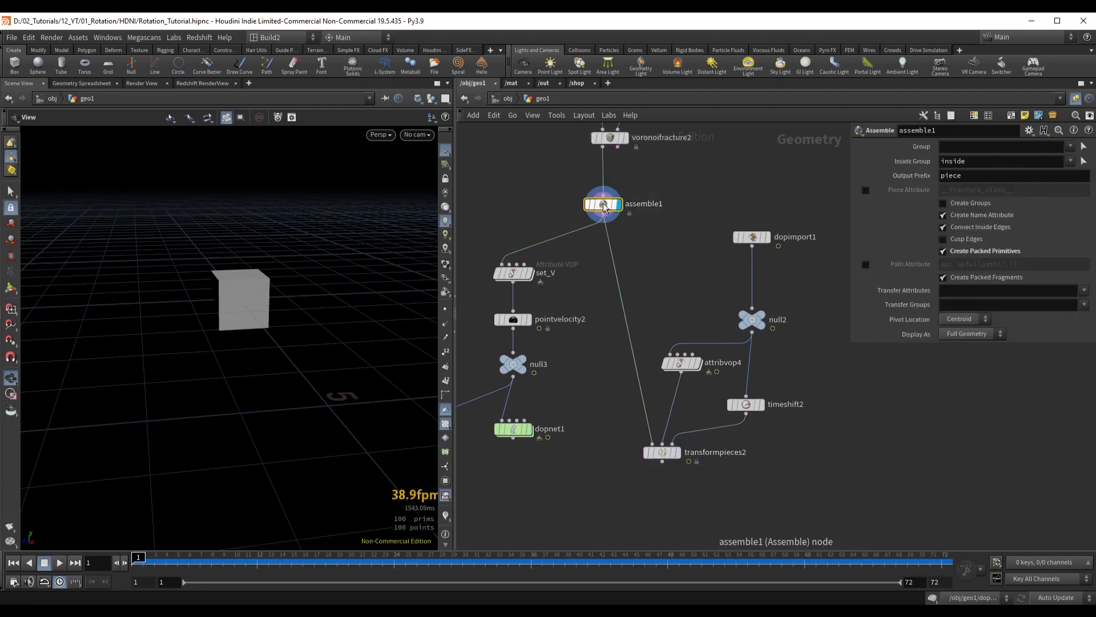
{"action": "middle_click_drag", "start_coordinate": [720, 416], "coordinate": [679, 401]}
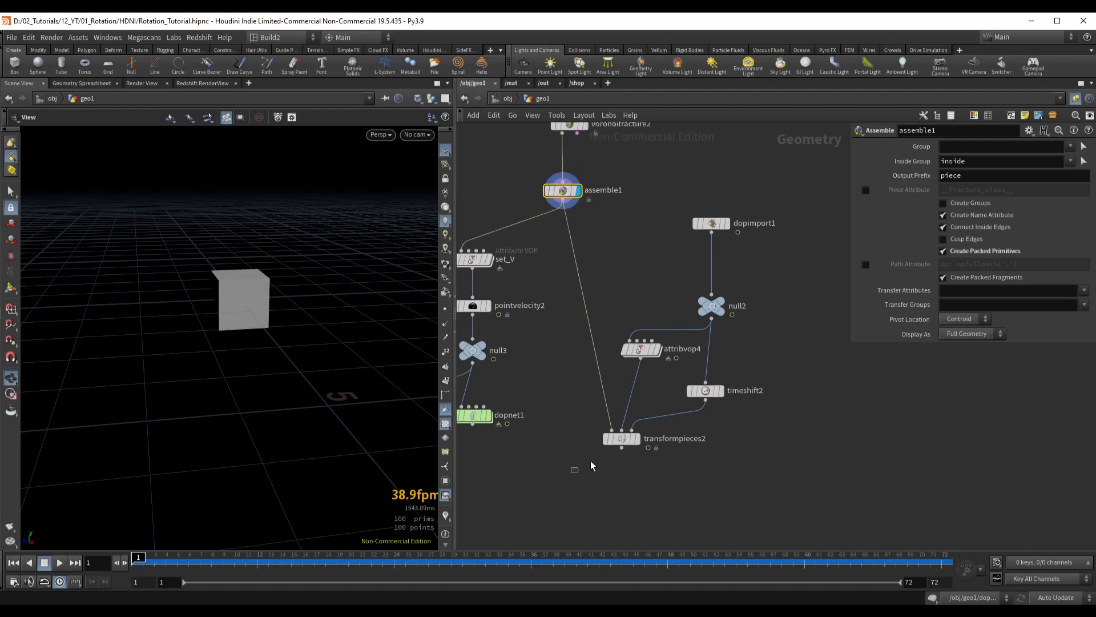
{"action": "left_click_drag", "start_coordinate": [590, 462], "coordinate": [656, 428]}
{"action": "key", "text": "r"}
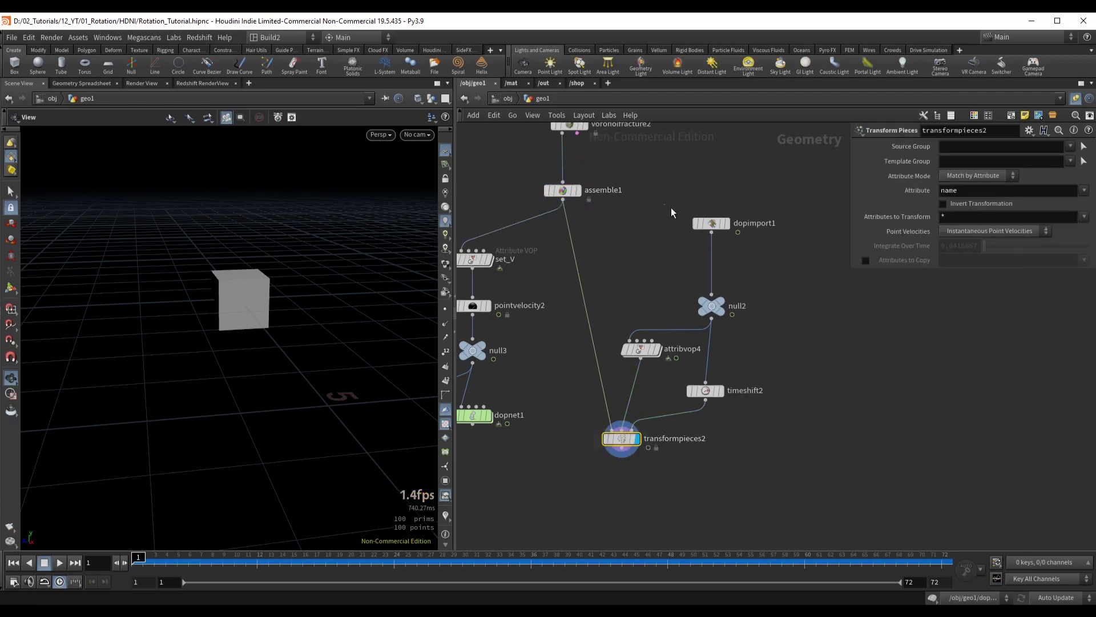
Display dopimport1 and examine its imported simulation points in the viewport
{"action": "left_click_drag", "start_coordinate": [672, 208], "coordinate": [713, 235]}
{"action": "key", "text": "r"}
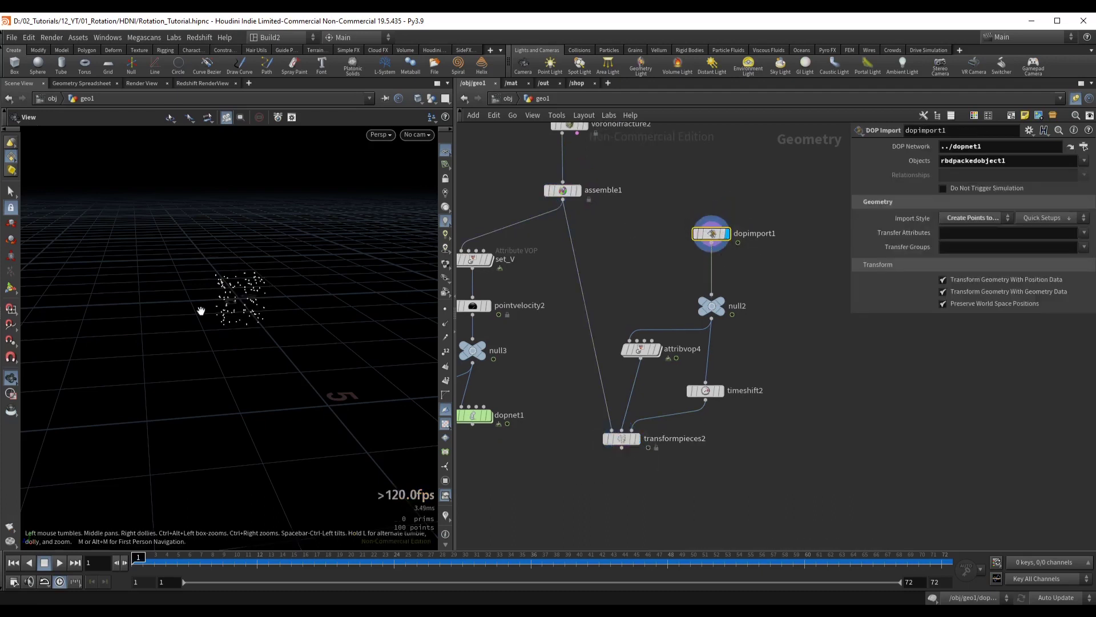
{"action": "left_click_drag", "start_coordinate": [245, 300], "coordinate": [251, 301]}
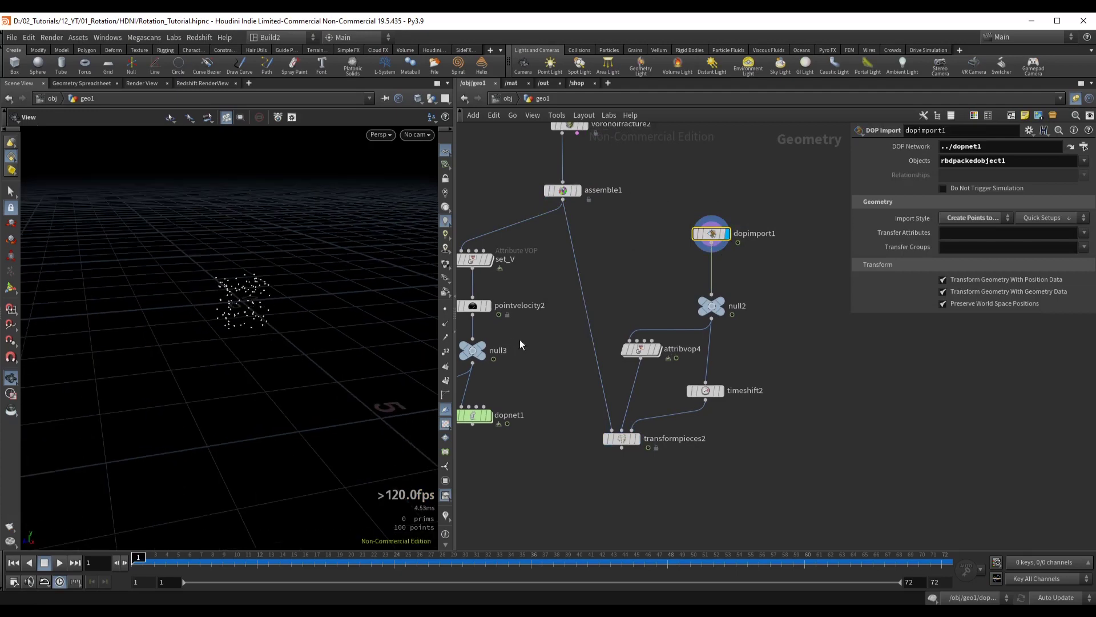
Rename attribvop4 as rot1
{"action": "scroll", "coordinate": [642, 314], "scroll_direction": "up", "scroll_amount": 2}
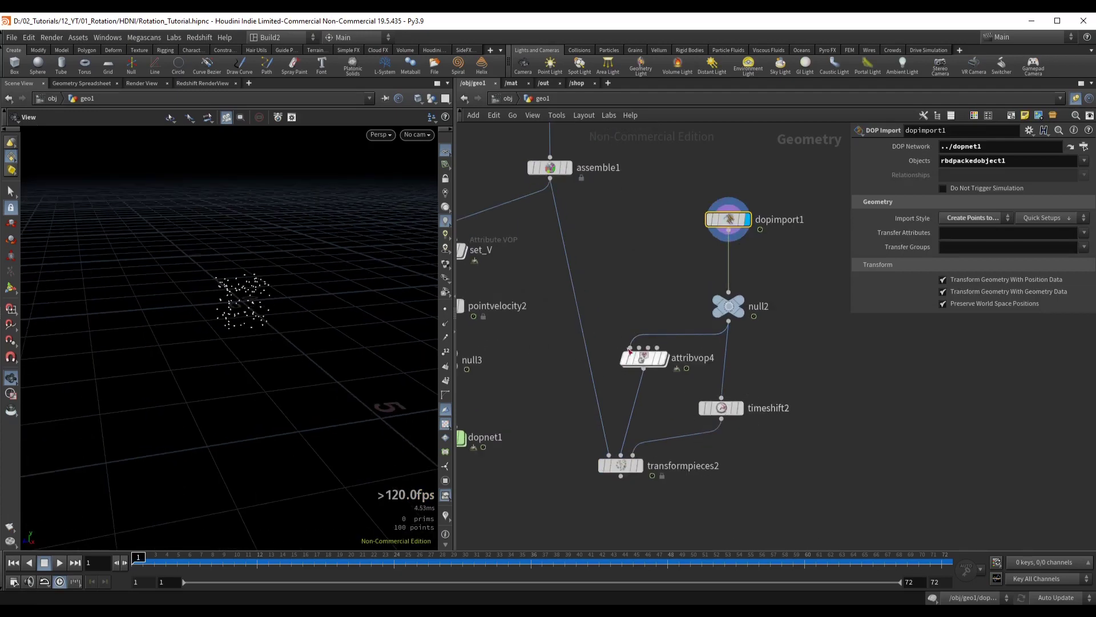
{"action": "left_click_drag", "start_coordinate": [603, 327], "coordinate": [663, 379]}
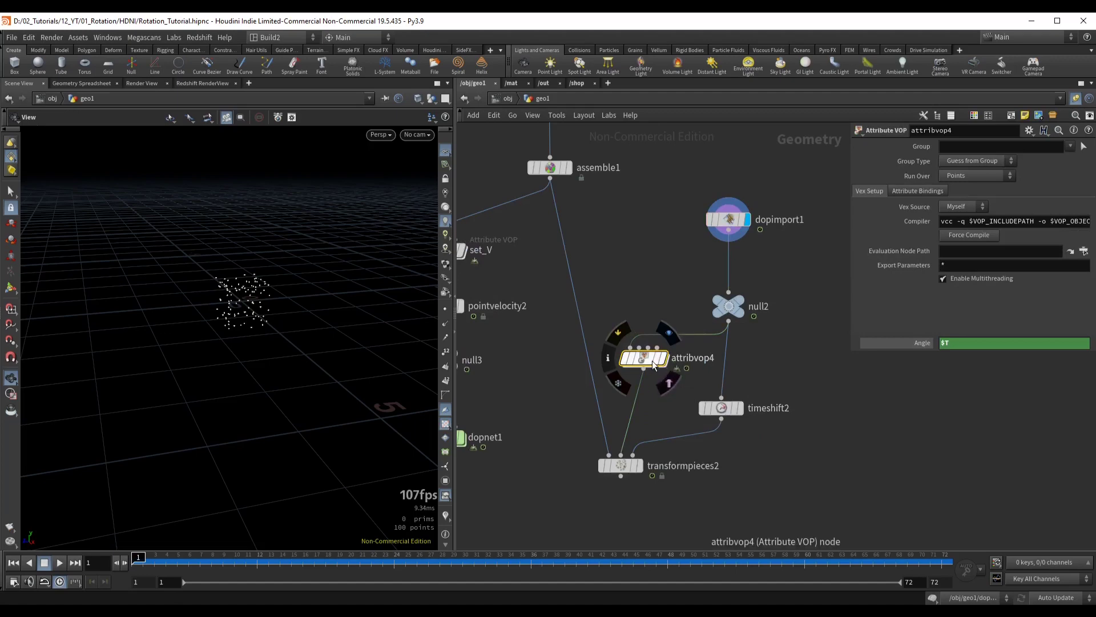
{"action": "double_click", "coordinate": [697, 357]}
{"action": "double_click", "coordinate": [697, 358]}
{"action": "type", "text": "rot1"}
{"action": "mouse_move", "coordinate": [623, 359]}
{"action": "key", "text": "Return"}
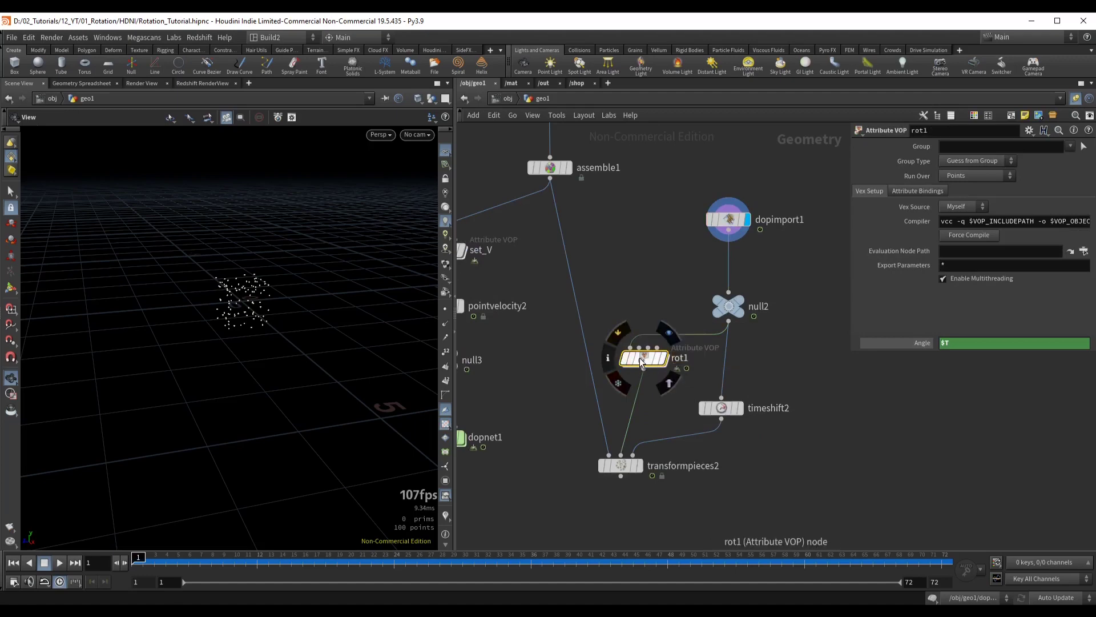
Bypass the rot1 node and display transformpieces2
{"action": "key", "text": "b"}
{"action": "middle_click_drag", "start_coordinate": [574, 488], "coordinate": [596, 430]}
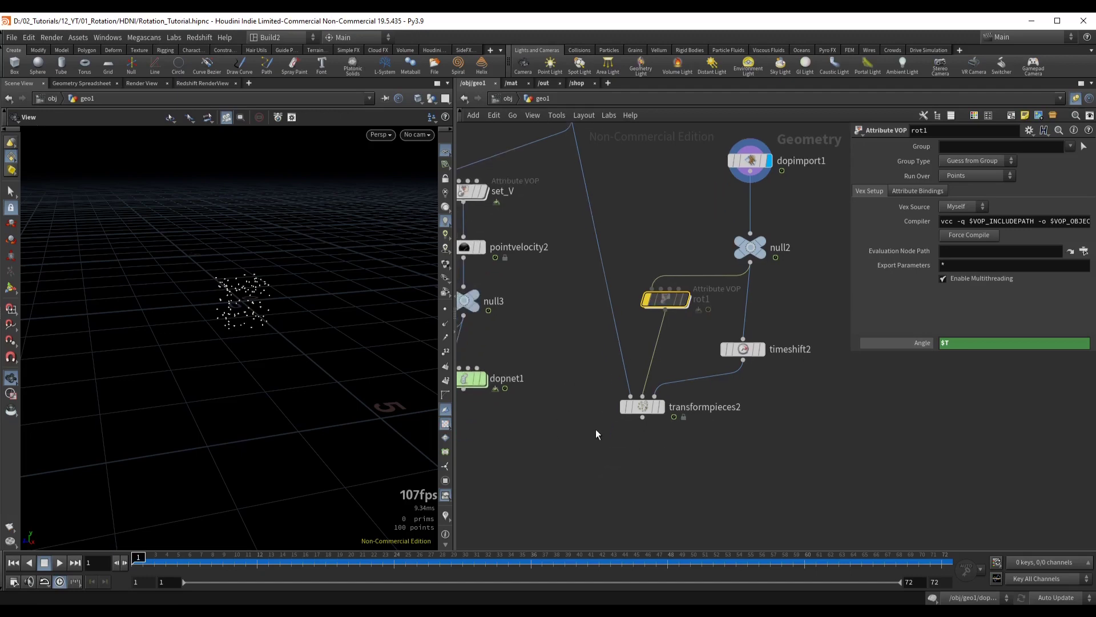
{"action": "left_click_drag", "start_coordinate": [667, 406], "coordinate": [681, 392]}
{"action": "left_click", "coordinate": [661, 406]}
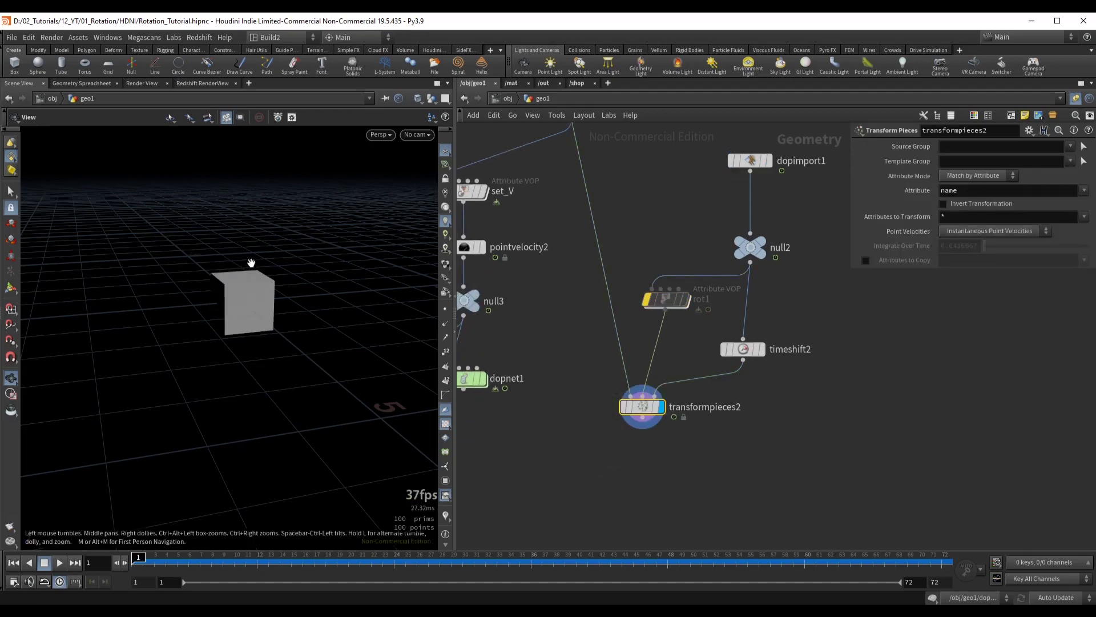
Play the transformpieces2 animation with rot1 bypassed and stop at frame 50
{"action": "middle_click_drag", "start_coordinate": [526, 407], "coordinate": [609, 394]}
{"action": "key", "text": "Up"}
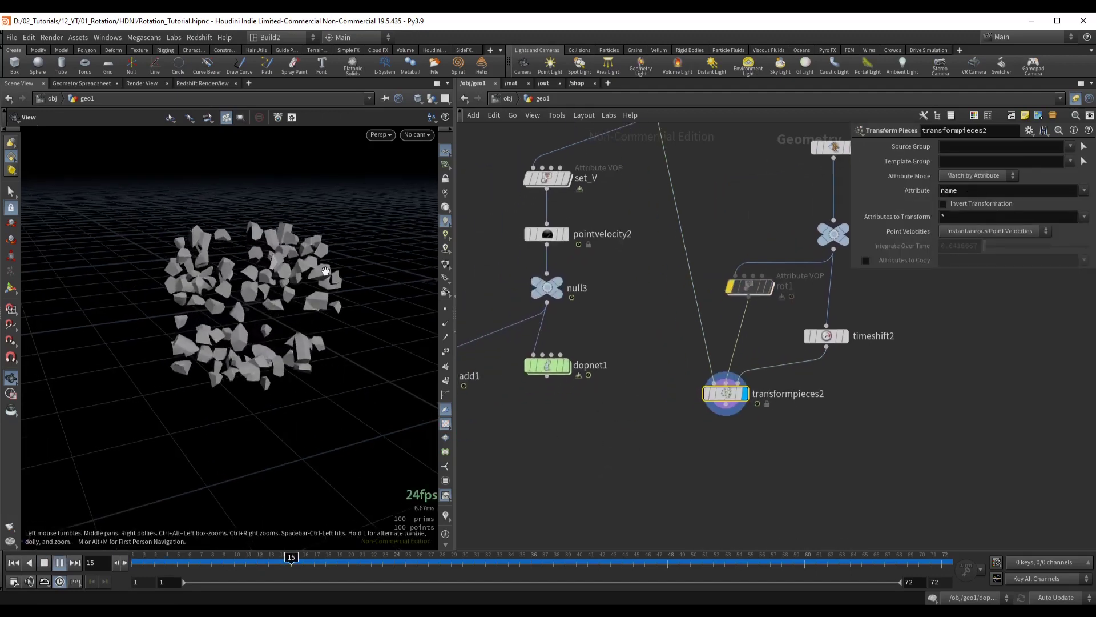
{"action": "key", "text": "Up"}
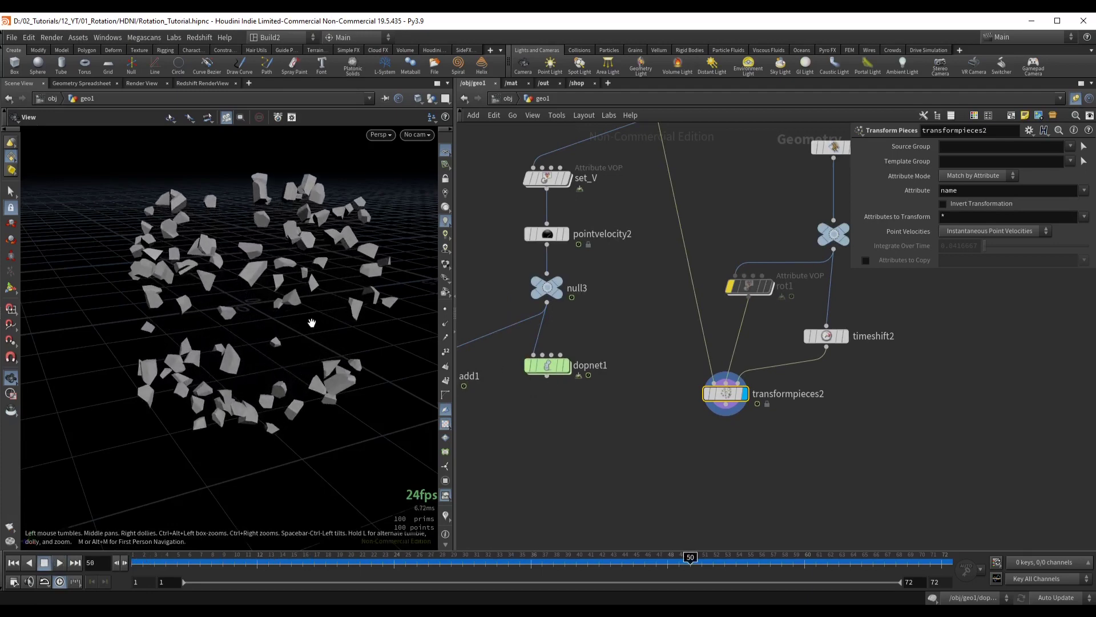
Compare the dopimport1 points with the transformed pieces at frame 50, ending with transformpieces2 displayed
{"action": "middle_click_drag", "start_coordinate": [740, 211], "coordinate": [677, 224]}
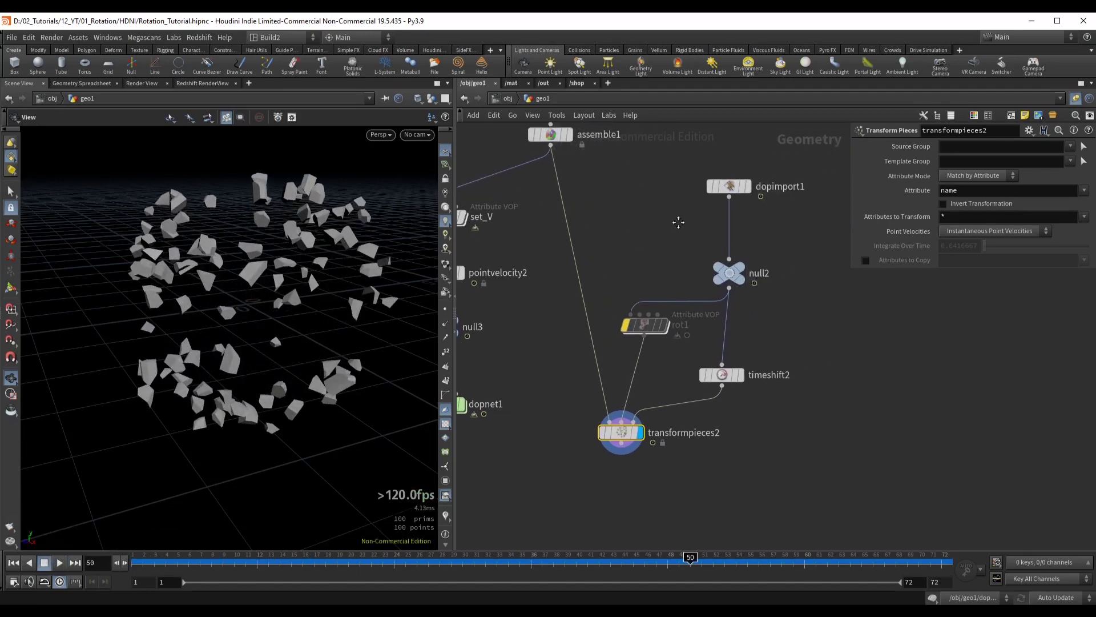
{"action": "left_click_drag", "start_coordinate": [671, 172], "coordinate": [793, 213]}
{"action": "left_click", "coordinate": [748, 186]}
{"action": "left_click_drag", "start_coordinate": [725, 184], "coordinate": [730, 199]}
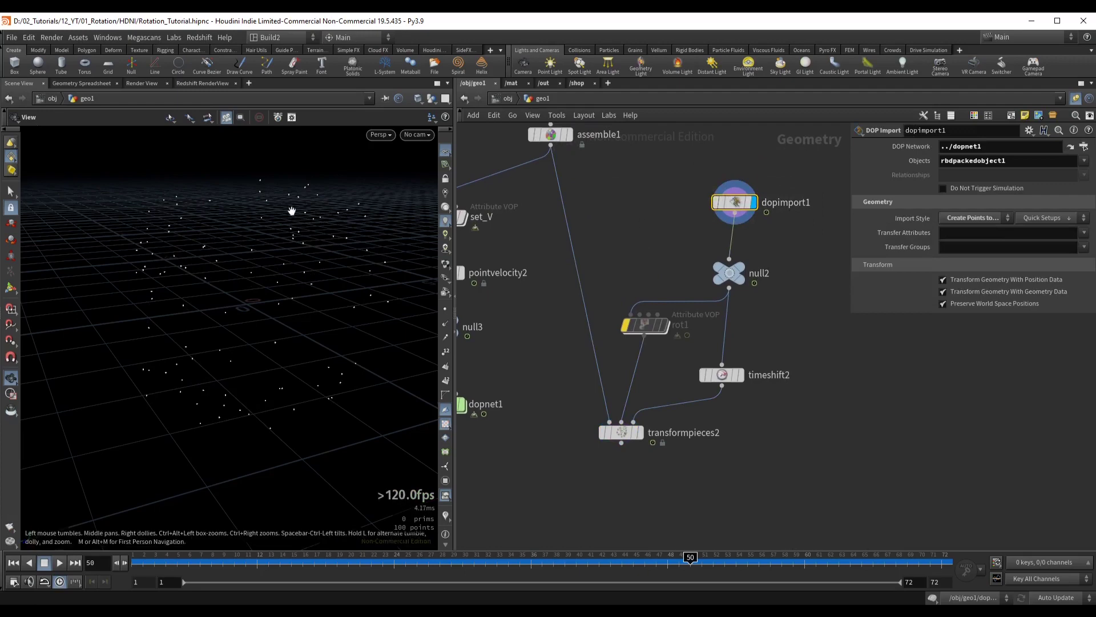
{"action": "middle_click_drag", "start_coordinate": [569, 472], "coordinate": [605, 434]}
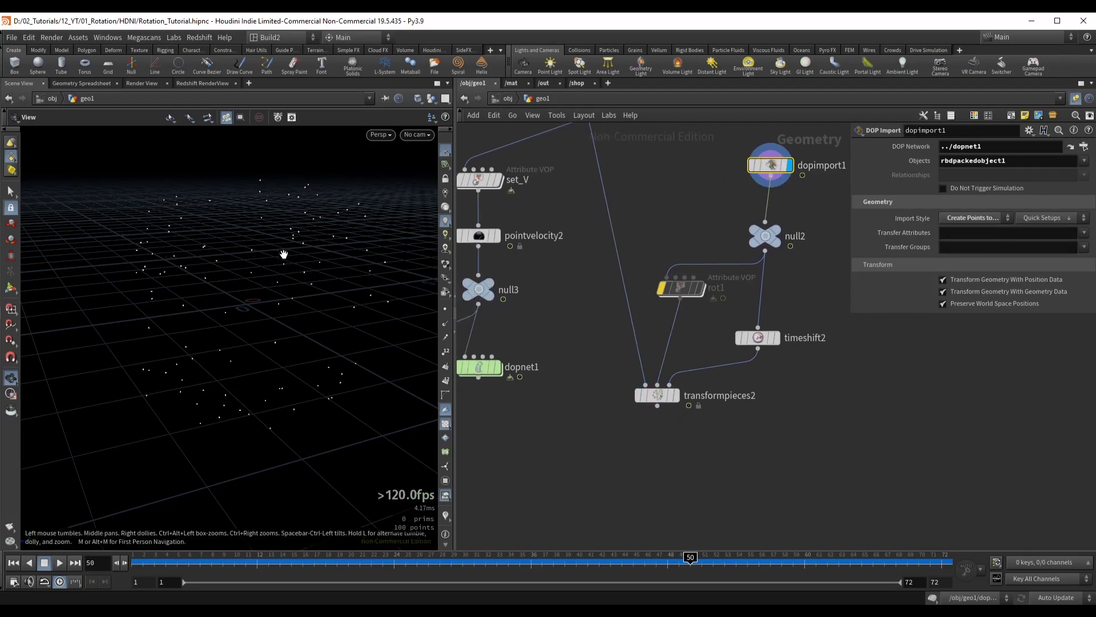
{"action": "left_click", "coordinate": [657, 395]}
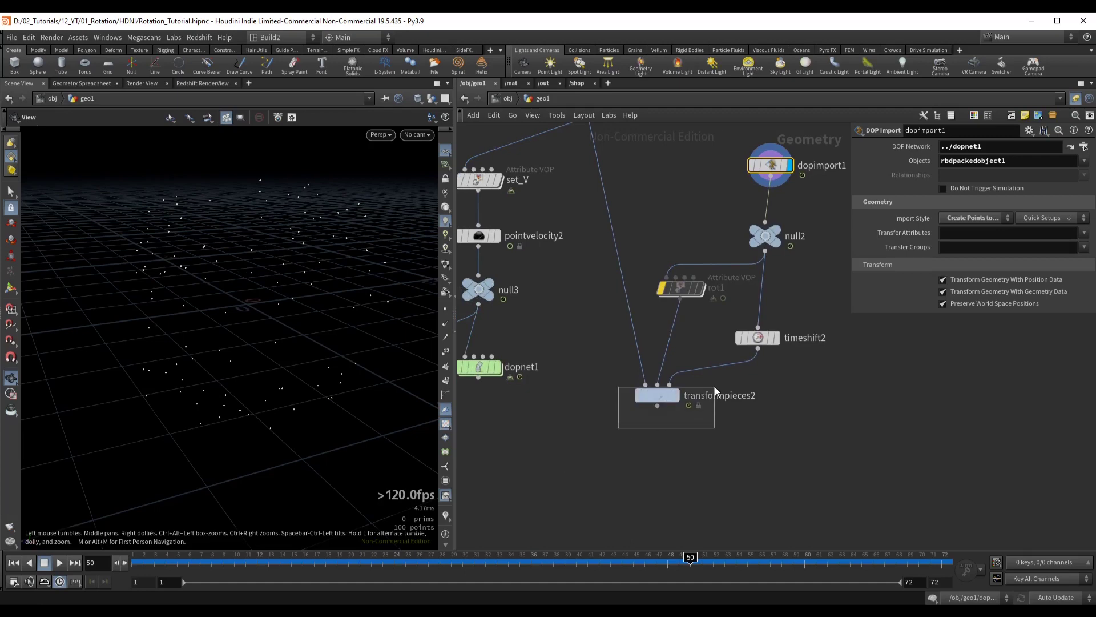
{"action": "left_click", "coordinate": [677, 395]}
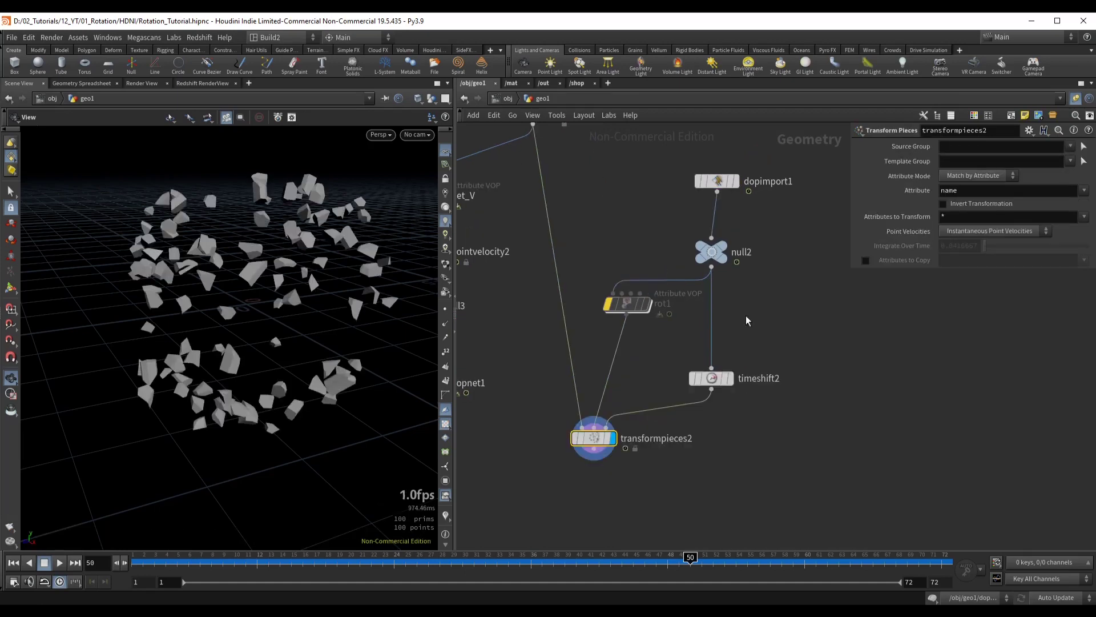
Move rot1 aside and wire dopimport1 directly into the second input of transformpieces2
{"action": "left_click_drag", "start_coordinate": [638, 311], "coordinate": [602, 258]}
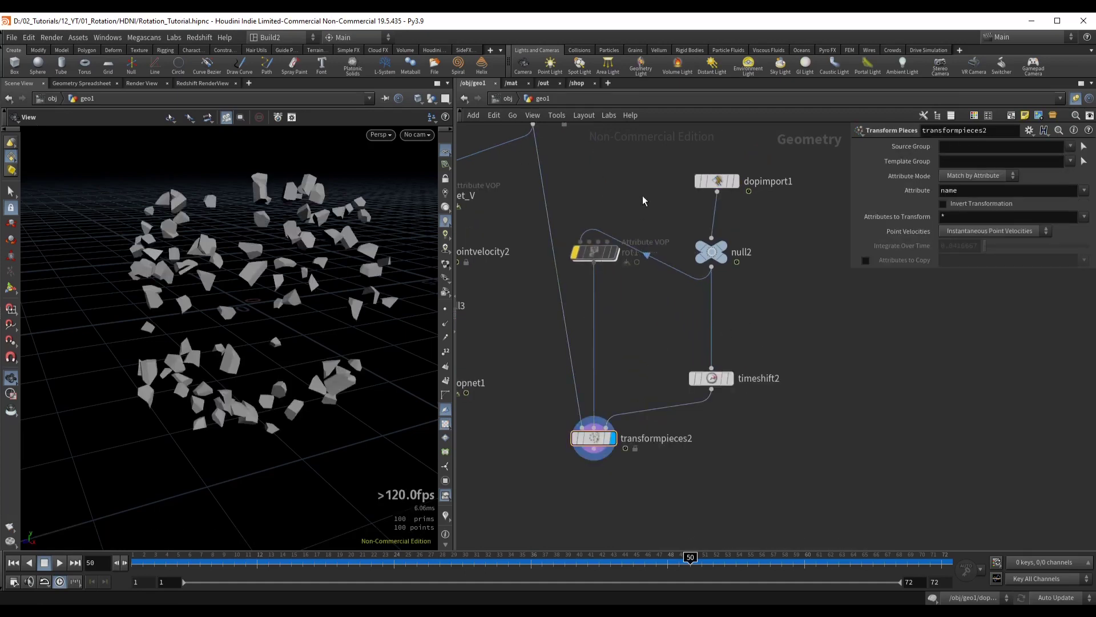
{"action": "left_click", "coordinate": [717, 193]}
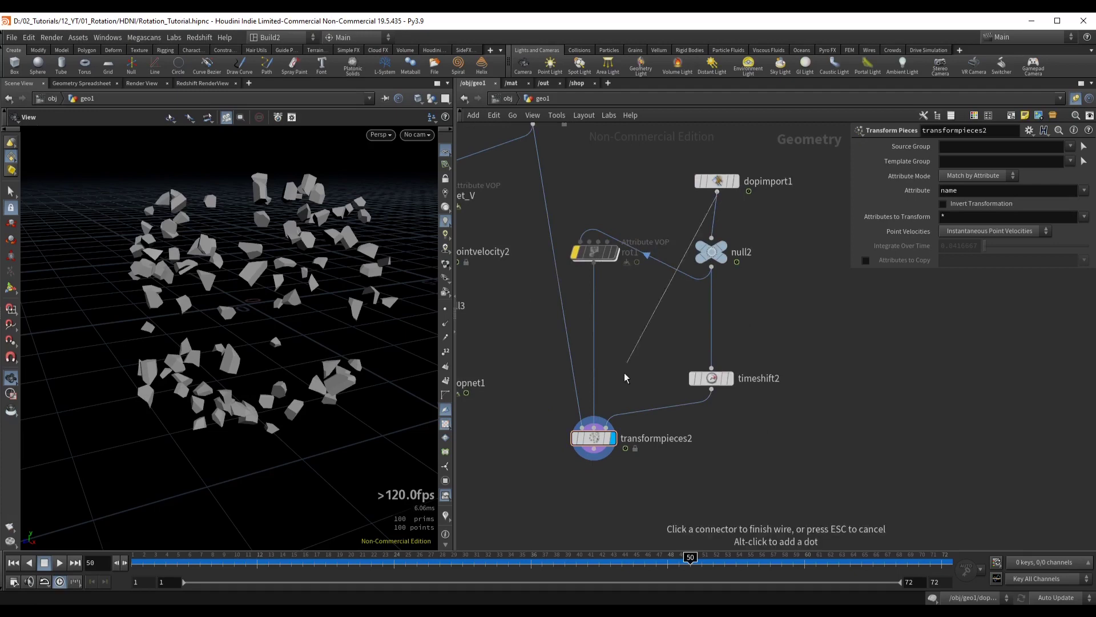
{"action": "left_click", "coordinate": [596, 428]}
Move timeshift2 away from the other nodes and wire dopimport1 directly into its input
{"action": "left_click_drag", "start_coordinate": [711, 378], "coordinate": [797, 390]}
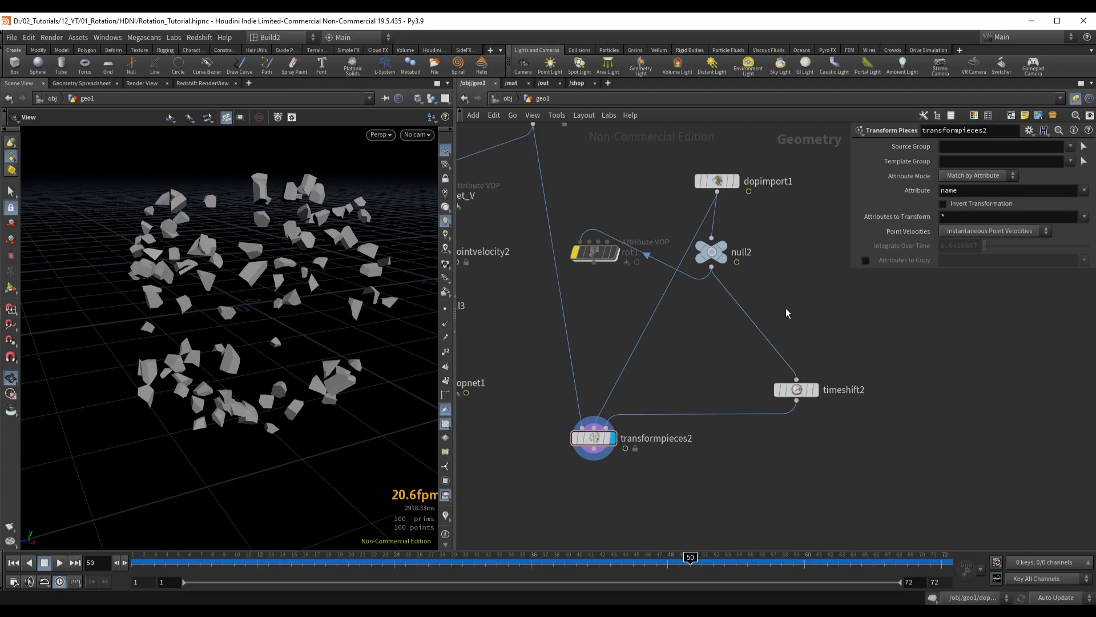
{"action": "middle_click_drag", "start_coordinate": [790, 313], "coordinate": [732, 335]}
{"action": "left_click", "coordinate": [738, 403]}
{"action": "left_click", "coordinate": [658, 215]}
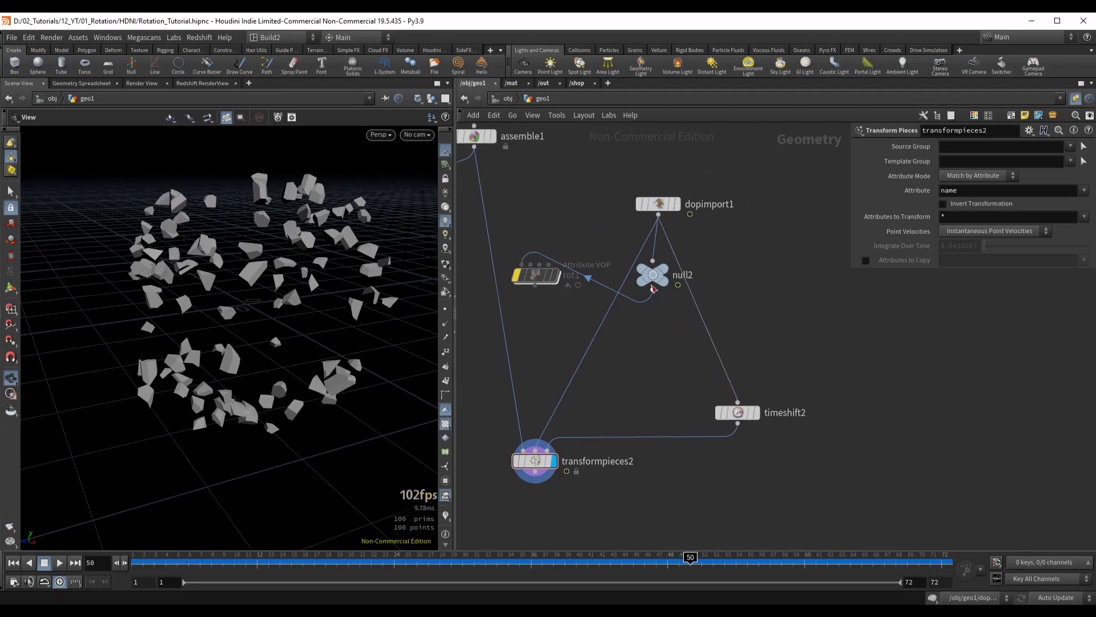
Delete null2, move timeshift2 slightly closer to transformpieces2 and show its parameters
{"action": "left_click", "coordinate": [652, 277]}
{"action": "key", "text": "Delete"}
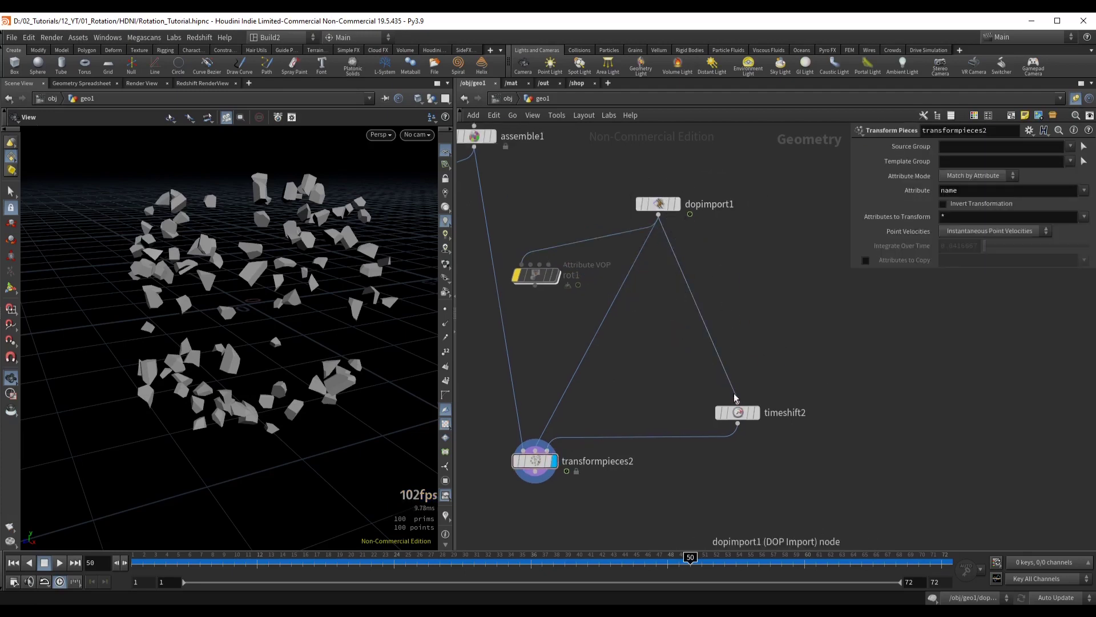
{"action": "left_click_drag", "start_coordinate": [742, 416], "coordinate": [708, 408]}
{"action": "left_click", "coordinate": [708, 409]}
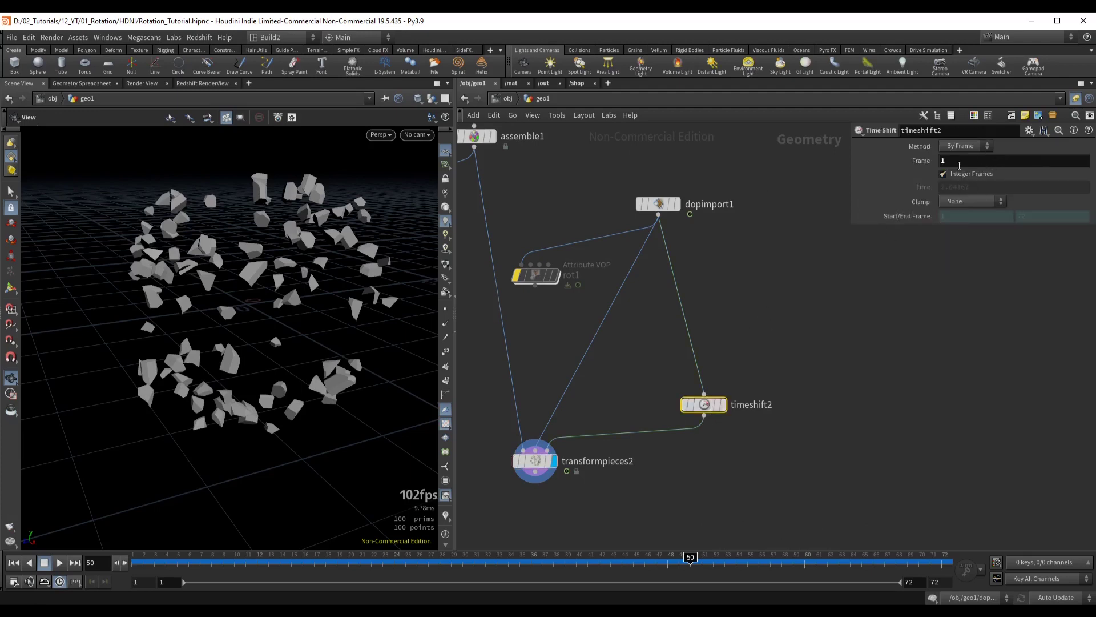
{"action": "middle_click_drag", "start_coordinate": [657, 341], "coordinate": [718, 331]}
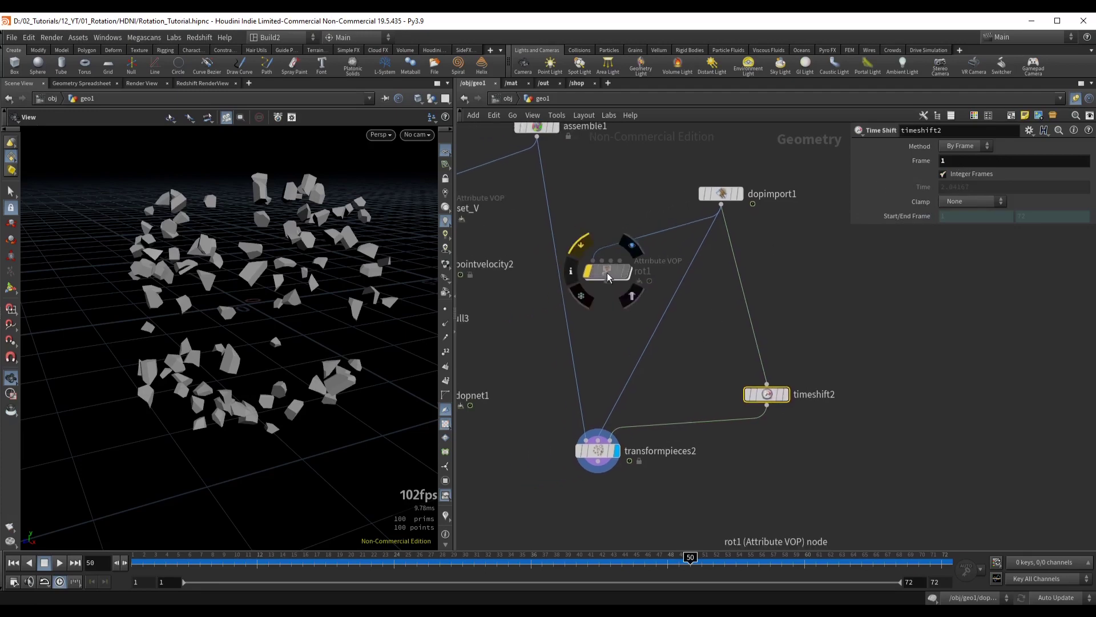
Open the rot1 network and move the quaternion1 and bind1 nodes closer to randVec1
{"action": "double_click", "coordinate": [607, 273]}
{"action": "left_click_drag", "start_coordinate": [699, 363], "coordinate": [635, 365]}
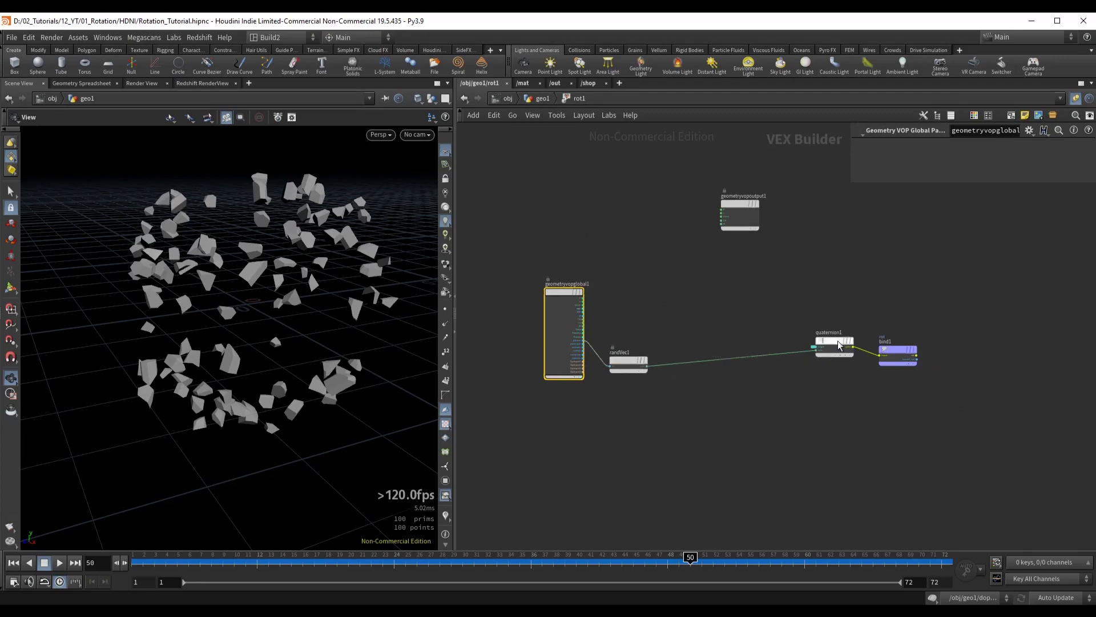
{"action": "left_click_drag", "start_coordinate": [833, 341], "coordinate": [704, 337]}
{"action": "left_click_drag", "start_coordinate": [896, 350], "coordinate": [775, 338]}
{"action": "scroll", "coordinate": [651, 337], "scroll_direction": "up", "scroll_amount": 5}
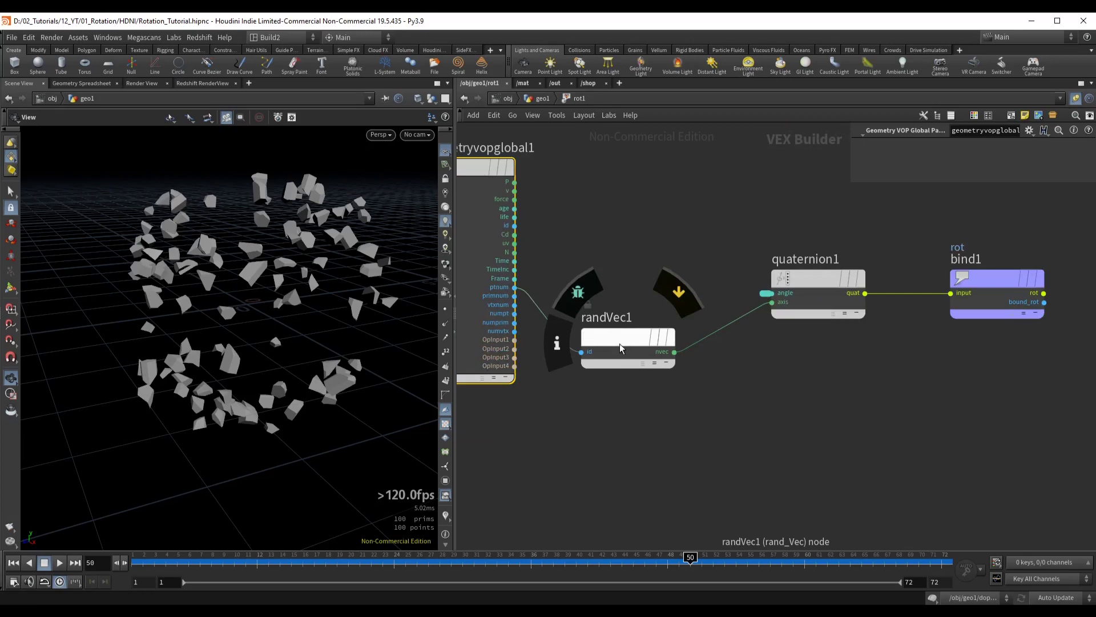
Examine the random, fit and normalize nodes inside randVec1, then return to the rot1 network
{"action": "double_click", "coordinate": [619, 339]}
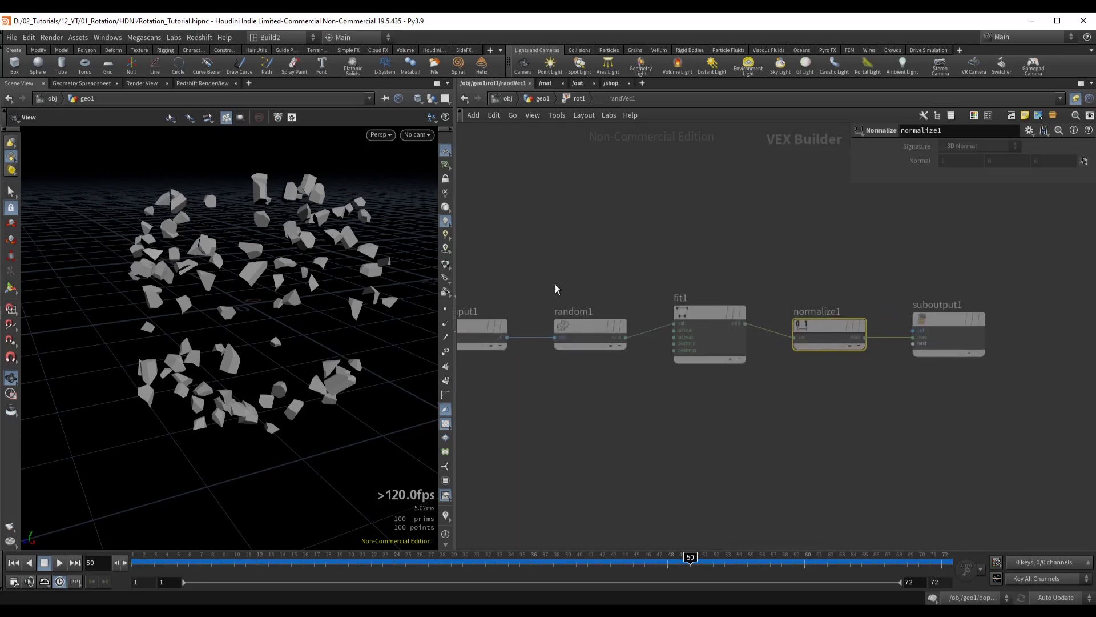
{"action": "left_click_drag", "start_coordinate": [534, 254], "coordinate": [857, 411]}
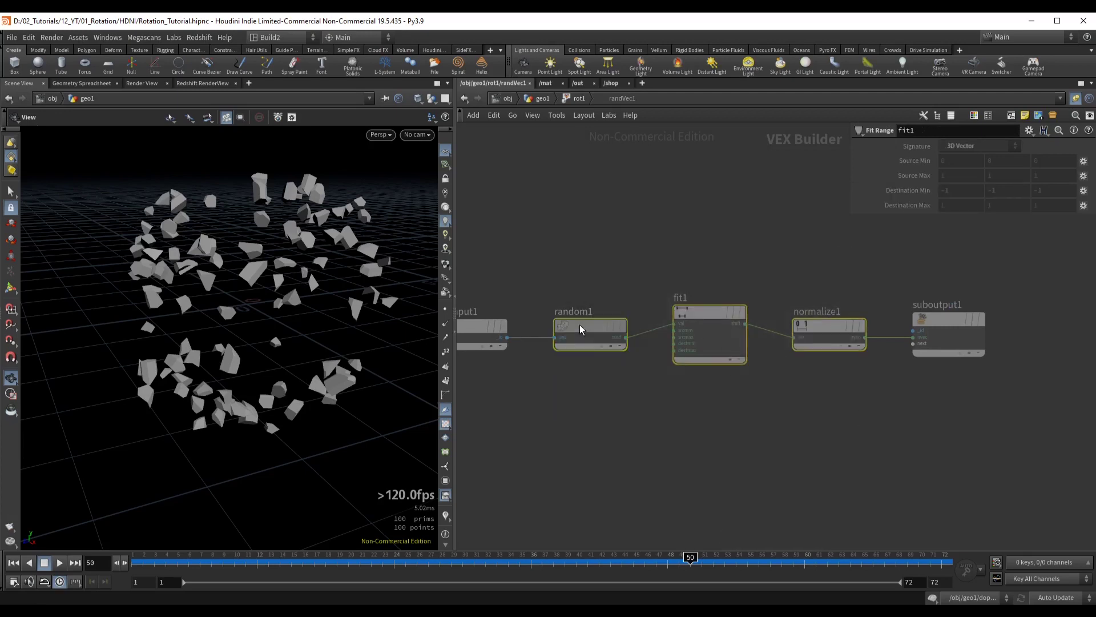
{"action": "left_click", "coordinate": [707, 321]}
{"action": "left_click", "coordinate": [822, 332]}
{"action": "left_click_drag", "start_coordinate": [562, 242], "coordinate": [859, 438]}
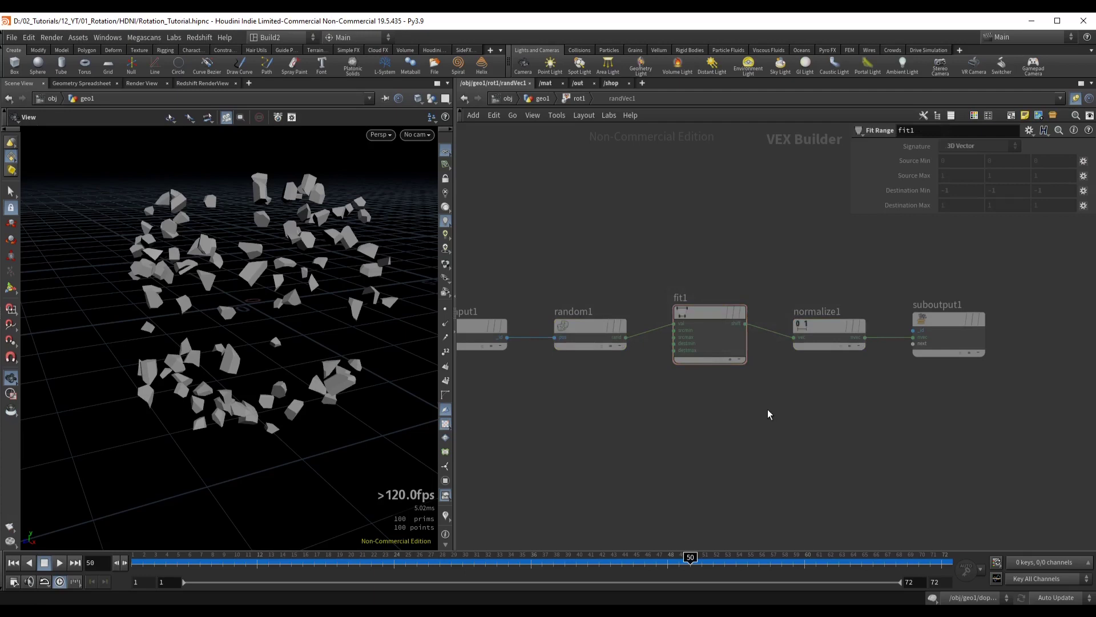
{"action": "key", "text": "u"}
Add a second rand_Vec node below randVec1 and delete it again
{"action": "key", "text": "Tab"}
{"action": "type", "text": "rand"}
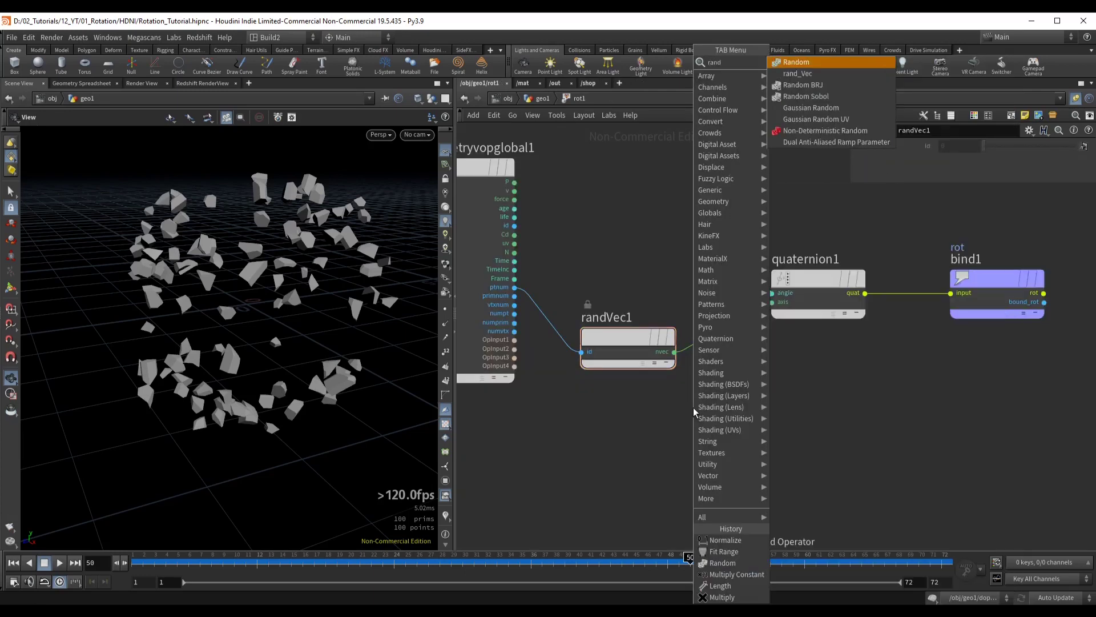
{"action": "key", "text": "Down"}
{"action": "key", "text": "Return"}
{"action": "left_click", "coordinate": [689, 432]}
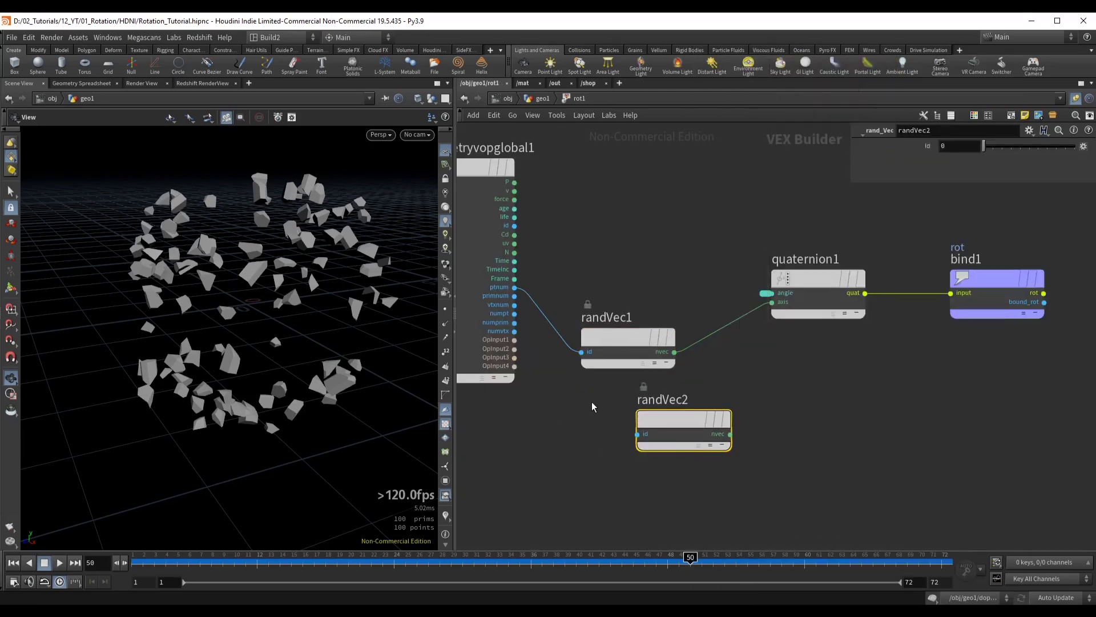
{"action": "key", "text": "Delete"}
Examine how randVec1 feeds the axis of quaternion1 and its separate angle input, then return to geo1
{"action": "left_click_drag", "start_coordinate": [554, 247], "coordinate": [666, 395]}
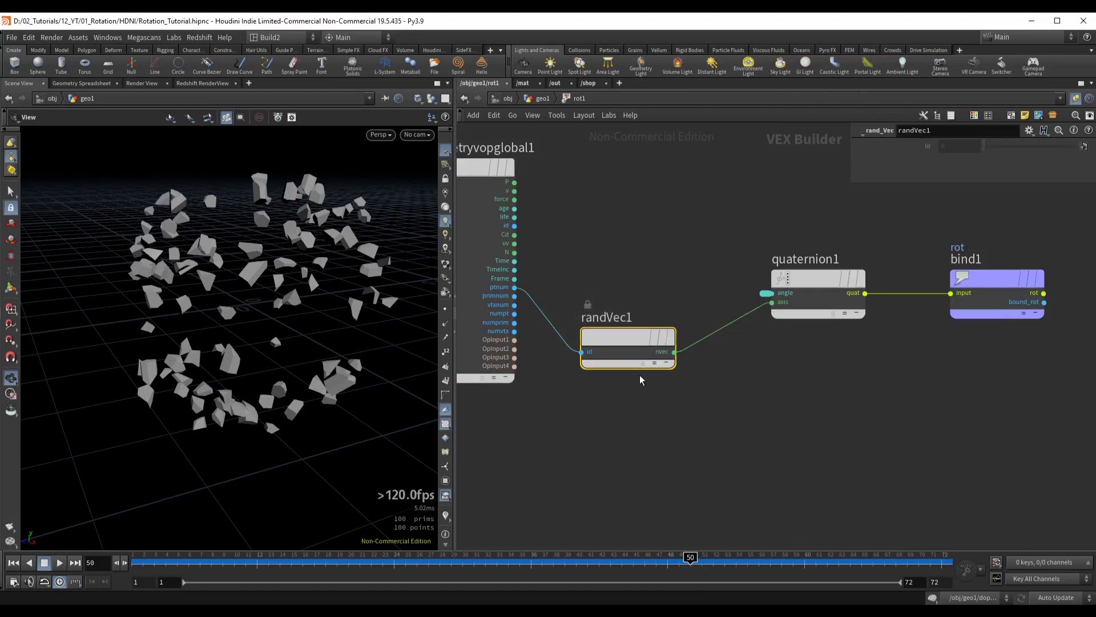
{"action": "middle_click_drag", "start_coordinate": [784, 363], "coordinate": [761, 375]}
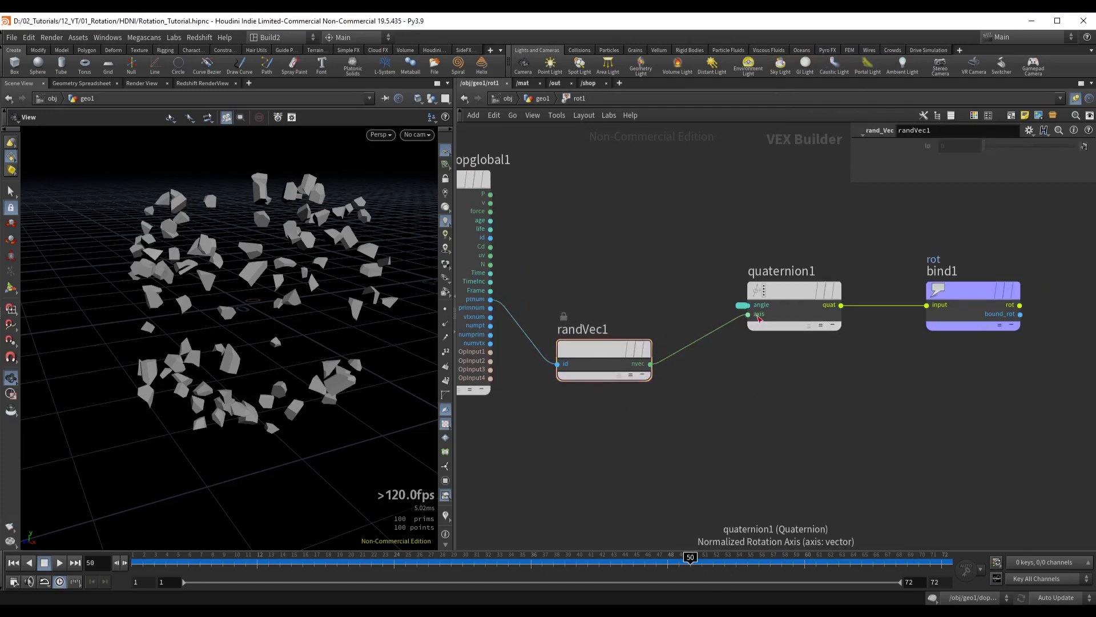
{"action": "scroll", "coordinate": [758, 315], "scroll_direction": "up", "scroll_amount": 3}
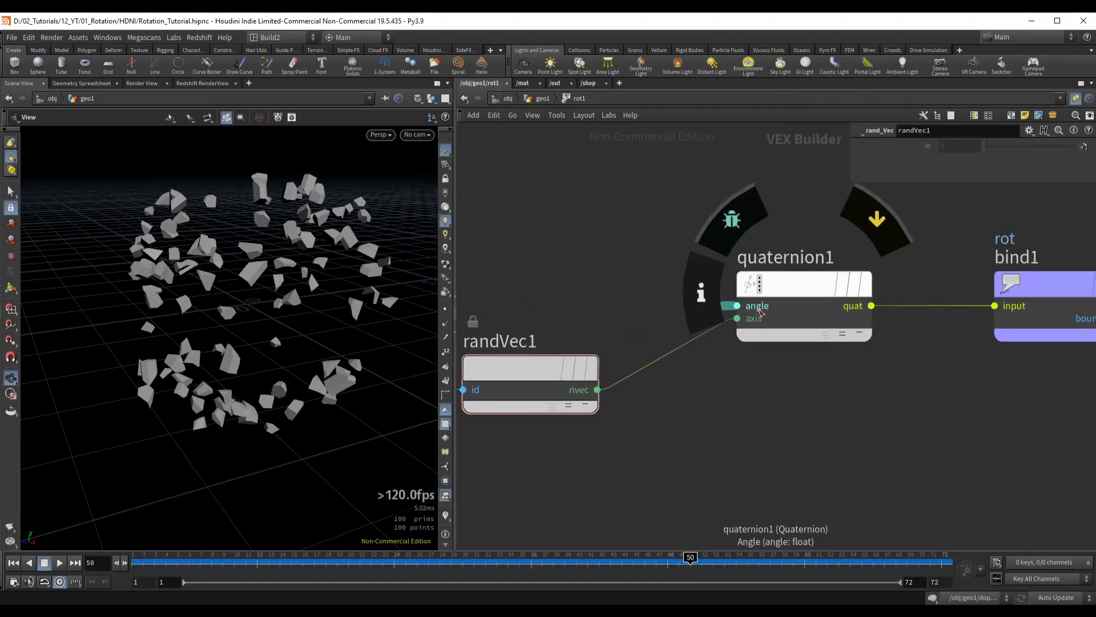
{"action": "scroll", "coordinate": [585, 224], "scroll_direction": "down", "scroll_amount": 2}
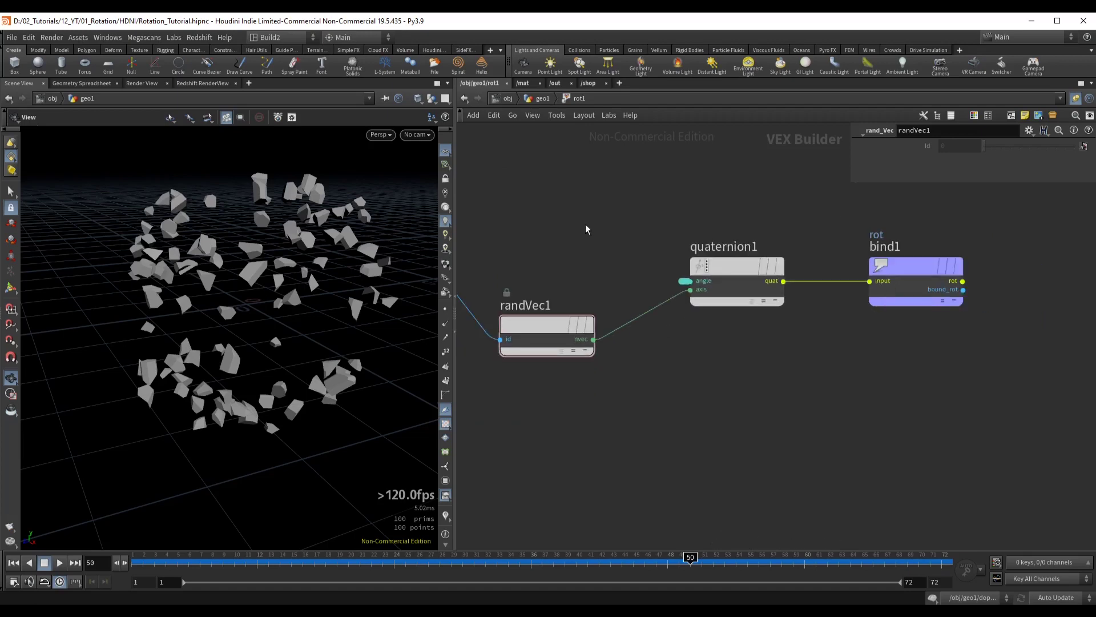
{"action": "key", "text": "u"}
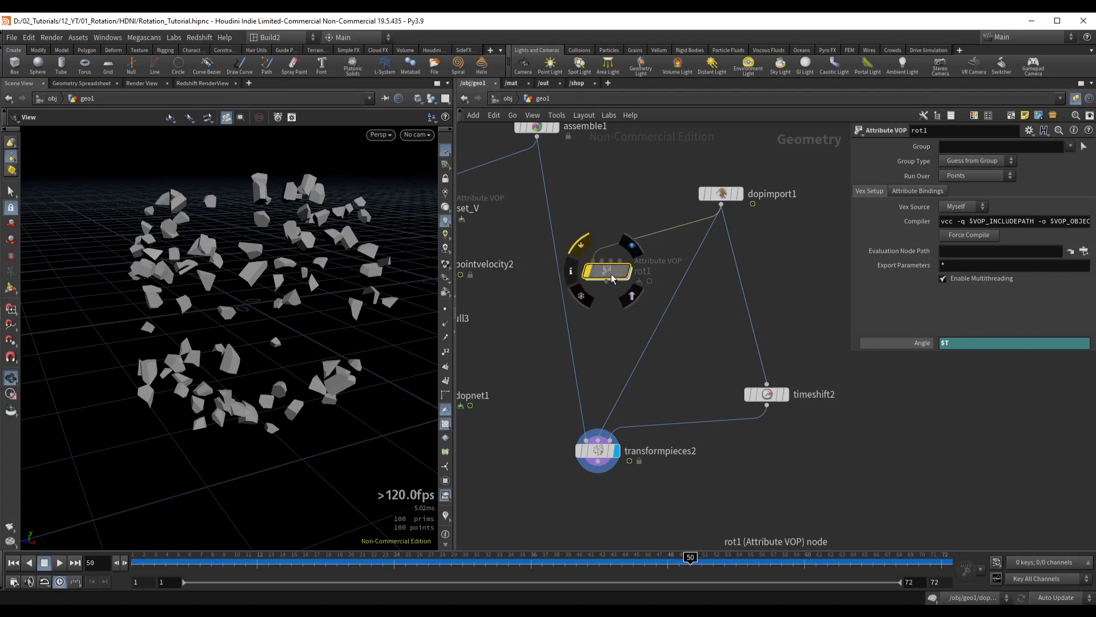
Insert rot1 into the connection between dopimport1 and transformpieces2 and turn off its bypass
{"action": "mouse_move", "coordinate": [611, 274]}
{"action": "left_click_drag", "start_coordinate": [608, 273], "coordinate": [653, 319]}
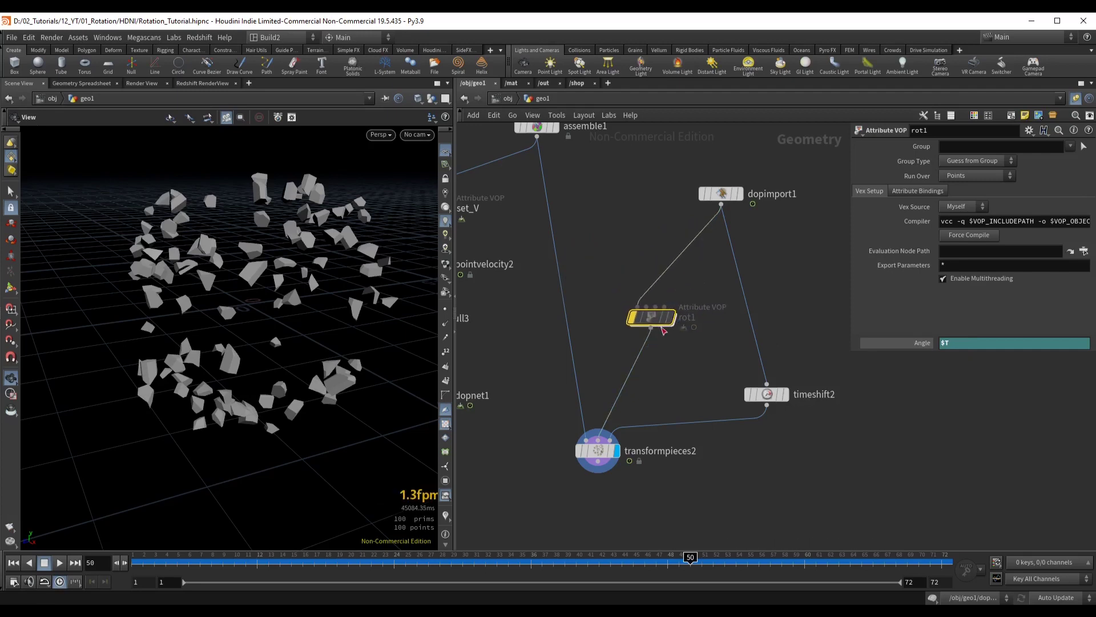
{"action": "key", "text": "b"}
{"action": "middle_click_drag", "start_coordinate": [650, 494], "coordinate": [669, 423]}
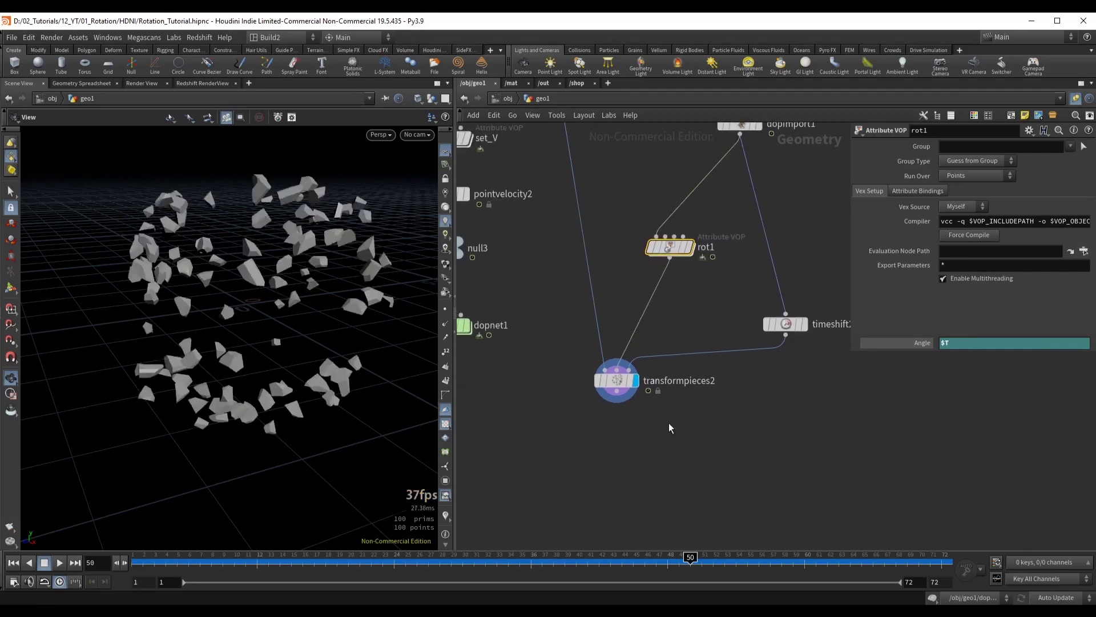
Go to frame 42 and set the Angle of rot1 to the expression $T*3
{"action": "mouse_move", "coordinate": [691, 557]}
{"action": "left_mouse_down"}
{"action": "mouse_move", "coordinate": [807, 559]}
{"action": "mouse_move", "coordinate": [155, 575]}
{"action": "mouse_move", "coordinate": [664, 566]}
{"action": "mouse_move", "coordinate": [598, 565]}
{"action": "left_mouse_up"}
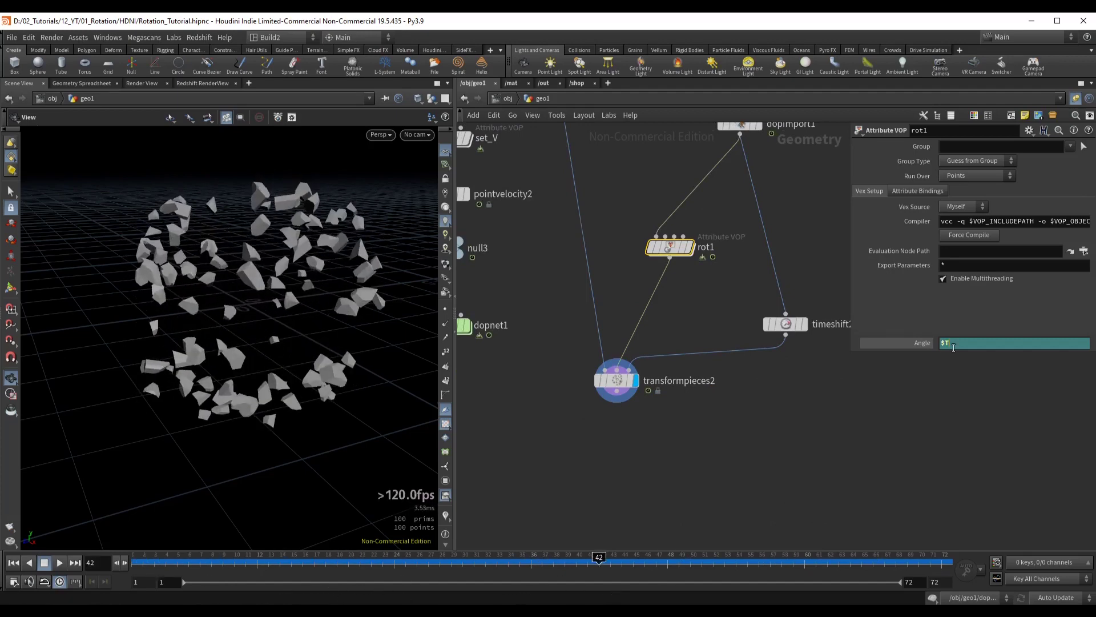
{"action": "left_click", "coordinate": [972, 344]}
{"action": "key", "text": "Return"}
{"action": "left_click", "coordinate": [726, 432]}
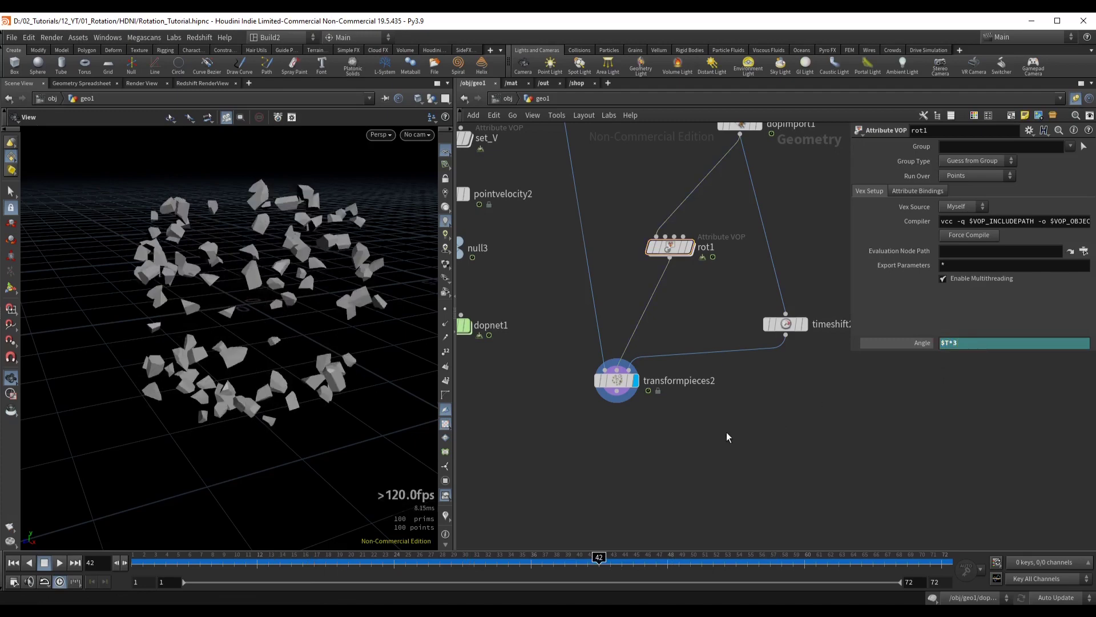
Play the animation from the first frame, stop at frame 45 and inspect the rotated pieces
{"action": "key", "text": "ctrl+Up"}
{"action": "key", "text": "Up"}
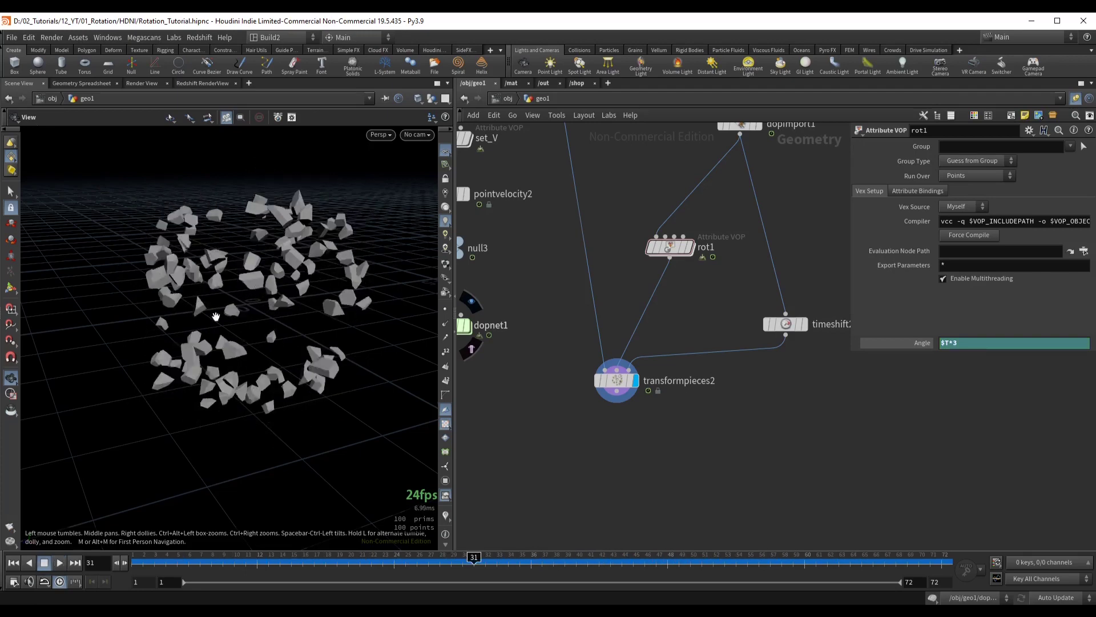
{"action": "left_click_drag", "start_coordinate": [237, 283], "coordinate": [241, 294]}
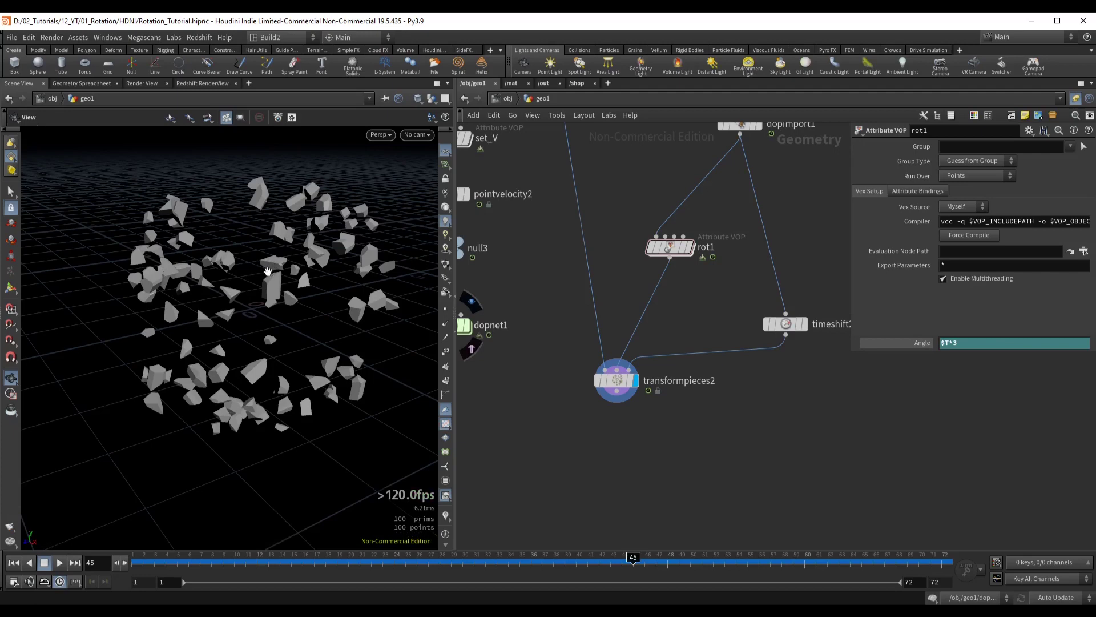
{"action": "mouse_move", "coordinate": [267, 270]}
{"action": "left_mouse_down"}
{"action": "mouse_move", "coordinate": [286, 286]}
{"action": "mouse_move", "coordinate": [253, 280]}
{"action": "mouse_move", "coordinate": [277, 289]}
{"action": "left_mouse_up"}
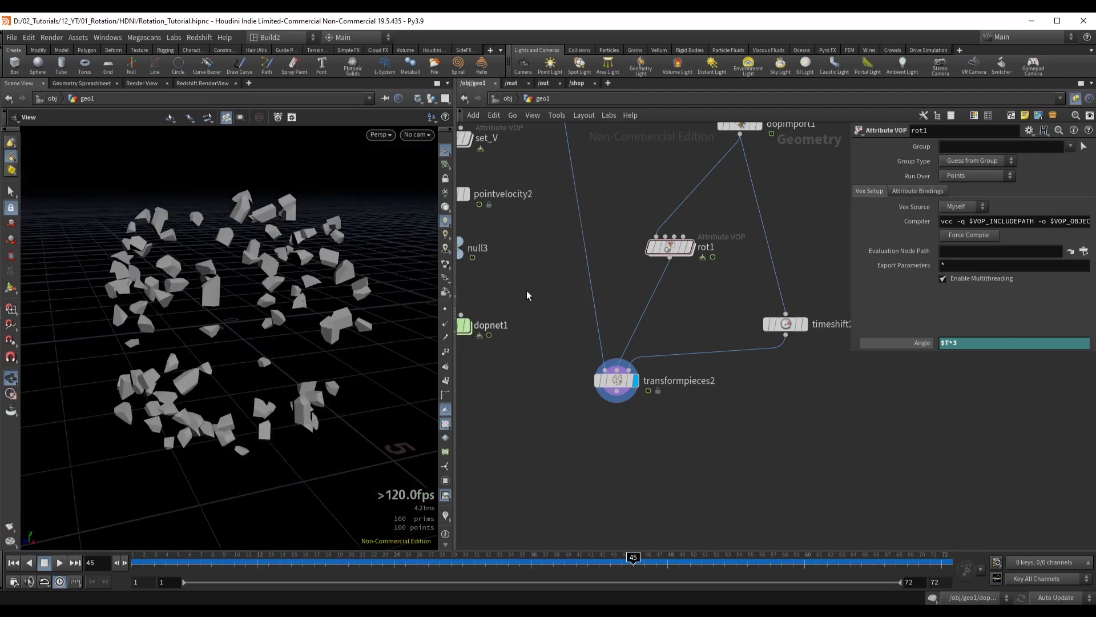
Move rot1 slightly closer to transformpieces2 and view the pieces at frame 45 from another angle
{"action": "middle_click_drag", "start_coordinate": [707, 296], "coordinate": [701, 352]}
{"action": "mouse_move", "coordinate": [672, 313]}
{"action": "left_mouse_down"}
{"action": "mouse_move", "coordinate": [658, 330]}
{"action": "mouse_move", "coordinate": [667, 327]}
{"action": "left_mouse_up"}
{"action": "left_click_drag", "start_coordinate": [224, 306], "coordinate": [210, 306]}
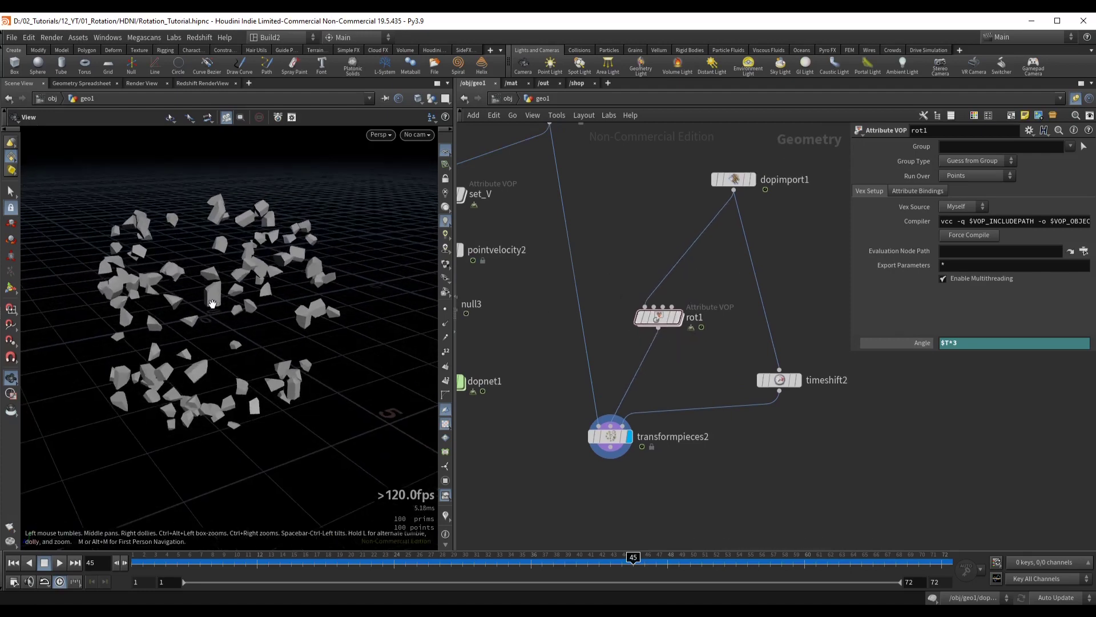
{"action": "middle_click_drag", "start_coordinate": [210, 306], "coordinate": [246, 285]}
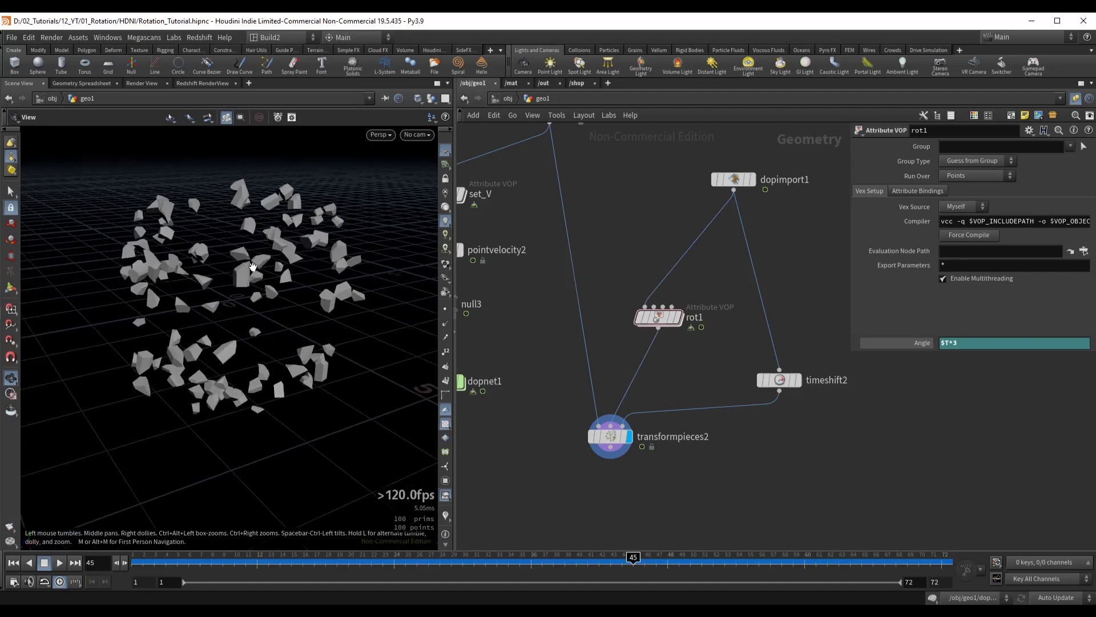